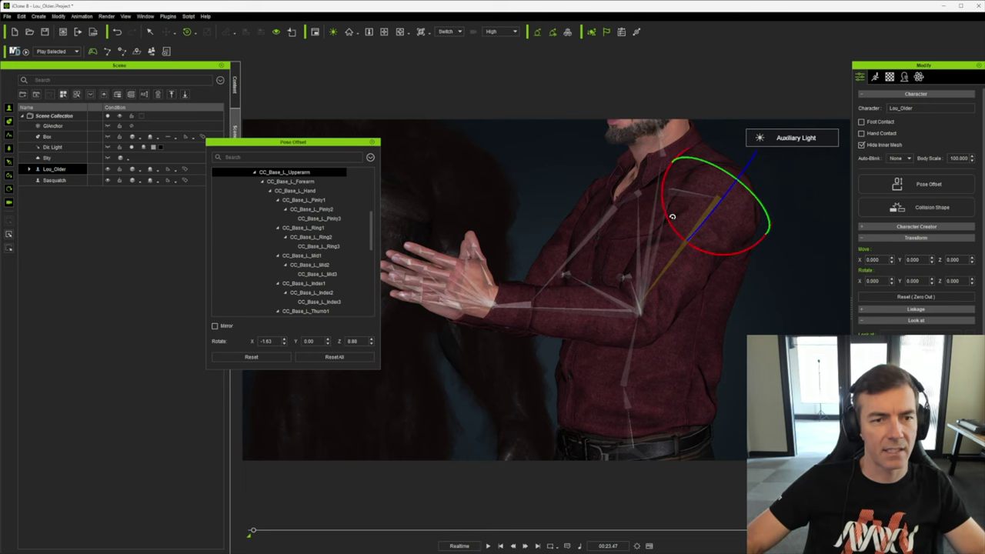
Rotate the left and right upper arm bones in the pose offset to bring the two hands together in front of the torso.
{"action": "left_click_drag", "start_coordinate": [667, 220], "coordinate": [667, 221]}
{"action": "right_click_drag", "start_coordinate": [666, 221], "coordinate": [753, 307]}
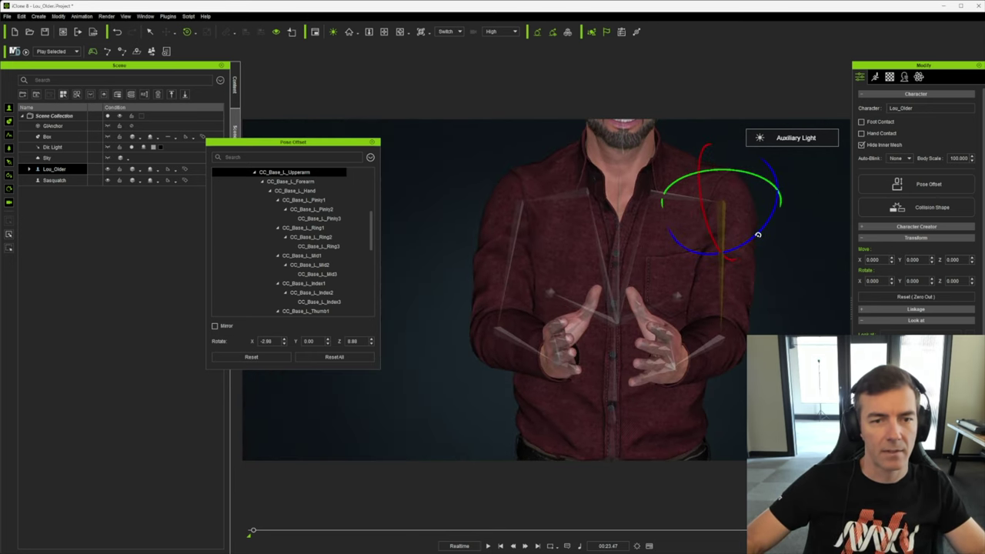
{"action": "left_click_drag", "start_coordinate": [758, 235], "coordinate": [757, 236]}
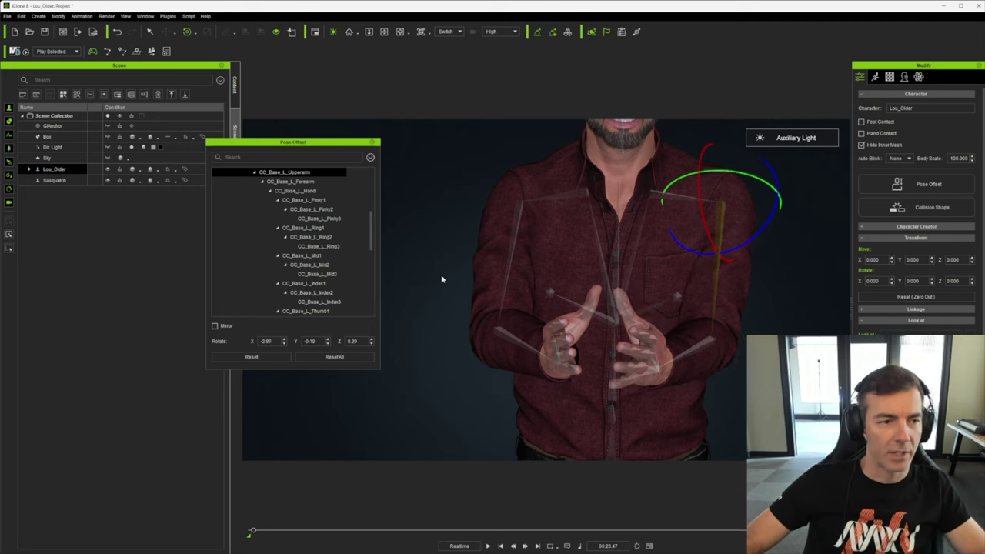
{"action": "left_click", "coordinate": [519, 220]}
{"action": "left_click_drag", "start_coordinate": [534, 256], "coordinate": [536, 255]}
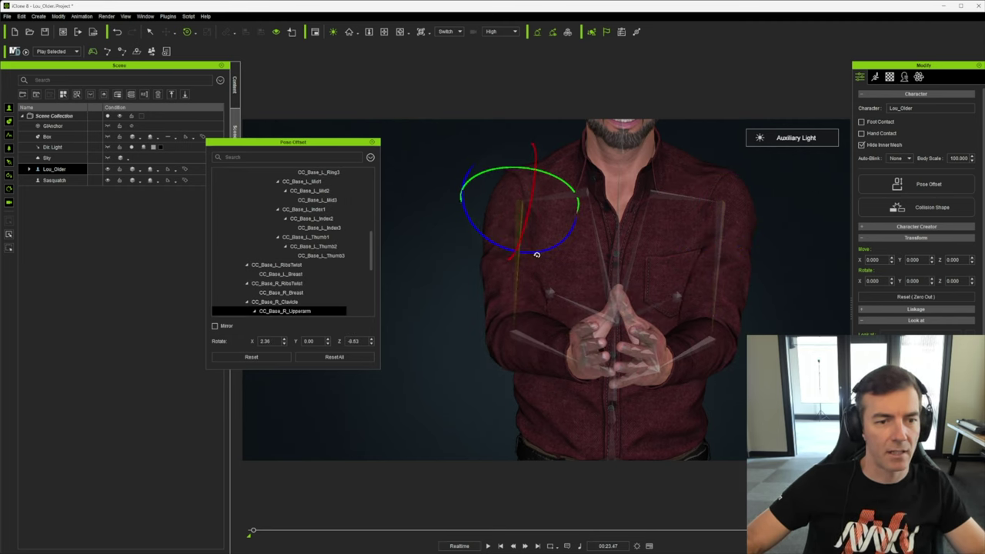
Fine-tune the pose offset rotation of the left upper arm bone to line up the left hand with the right.
{"action": "left_click", "coordinate": [716, 235]}
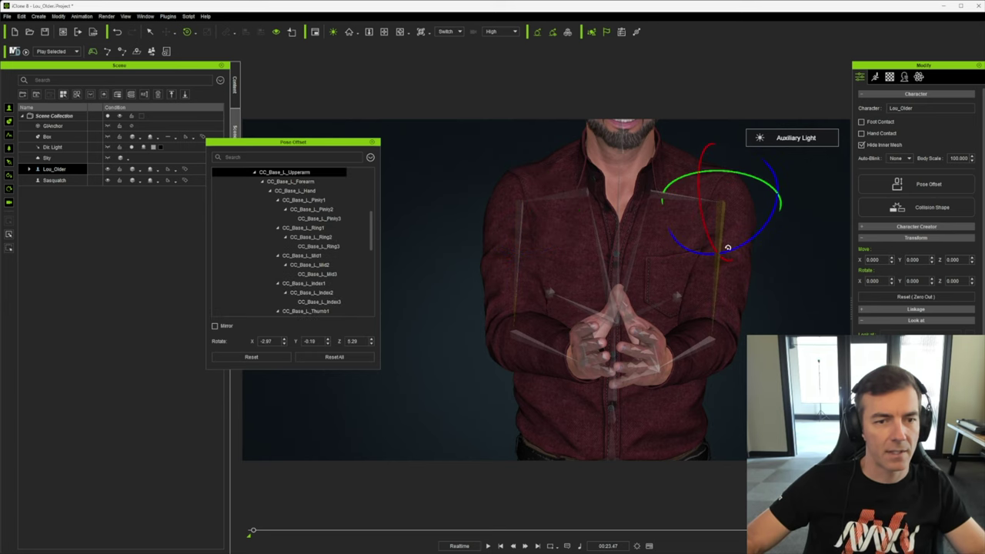
{"action": "left_click_drag", "start_coordinate": [728, 249], "coordinate": [727, 248]}
{"action": "left_click_drag", "start_coordinate": [689, 307], "coordinate": [702, 293]}
{"action": "left_click_drag", "start_coordinate": [706, 225], "coordinate": [708, 225]}
Rotate the left thumb's base bone, CC_Base_L_Thumb1, to about -30 on X in the pose offset.
{"action": "right_click_drag", "start_coordinate": [718, 343], "coordinate": [557, 390]}
{"action": "scroll", "coordinate": [531, 362], "scroll_direction": "up", "scroll_amount": 4}
{"action": "middle_click_drag", "start_coordinate": [520, 352], "coordinate": [690, 360]}
{"action": "right_click_drag", "start_coordinate": [689, 359], "coordinate": [673, 348]}
{"action": "scroll", "coordinate": [672, 348], "scroll_direction": "up", "scroll_amount": 1}
{"action": "scroll", "coordinate": [671, 346], "scroll_direction": "down", "scroll_amount": 1}
{"action": "left_click", "coordinate": [636, 301]}
{"action": "right_click_drag", "start_coordinate": [636, 301], "coordinate": [538, 341]}
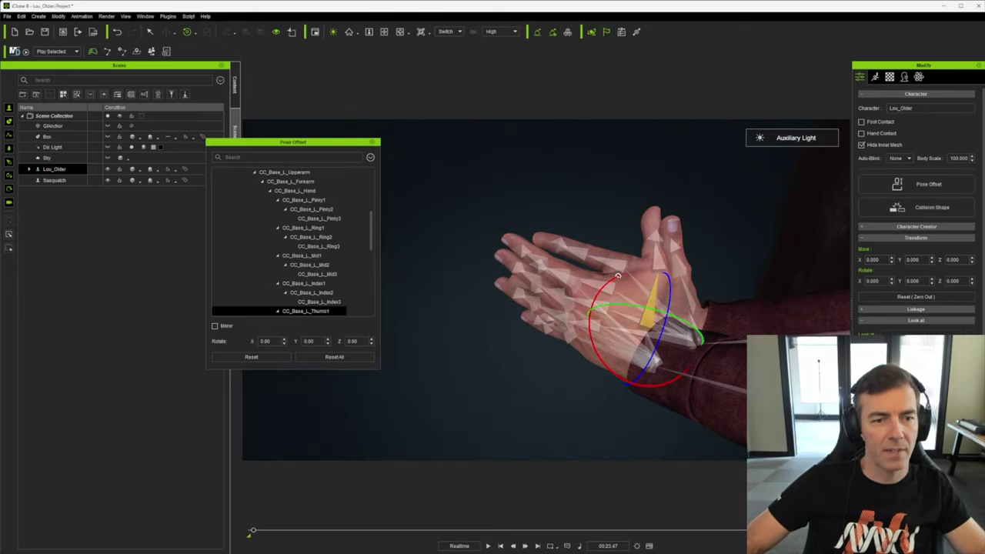
{"action": "left_click_drag", "start_coordinate": [607, 281], "coordinate": [637, 283]}
Rotate the left thumb's base bone further around its other axes to bring the thumb closer to the hand.
{"action": "right_click_drag", "start_coordinate": [701, 320], "coordinate": [942, 327]}
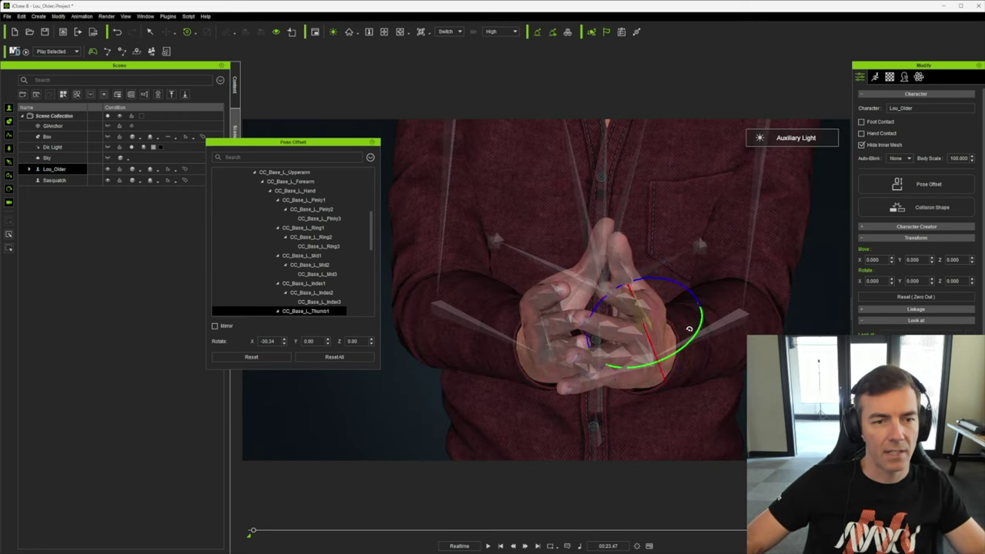
{"action": "left_click_drag", "start_coordinate": [674, 346], "coordinate": [655, 373]}
{"action": "right_click_drag", "start_coordinate": [659, 385], "coordinate": [901, 393]}
{"action": "right_click_drag", "start_coordinate": [605, 351], "coordinate": [159, 495]}
{"action": "right_click_drag", "start_coordinate": [615, 301], "coordinate": [704, 302]}
Rotate the right thumb's base bone, CC_Base_R_Thumb1, around two axes to match the left thumb's posture.
{"action": "left_click", "coordinate": [689, 288]}
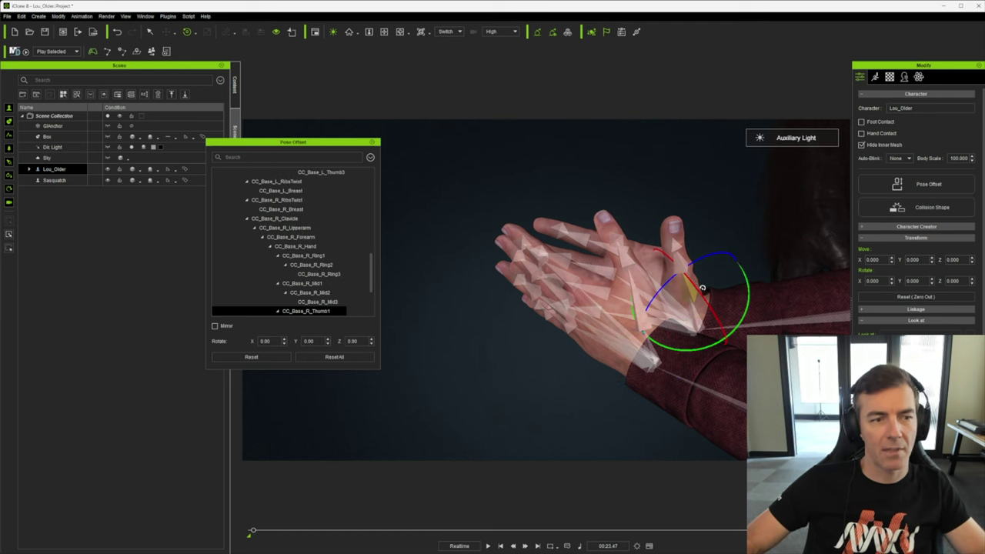
{"action": "right_click_drag", "start_coordinate": [608, 355], "coordinate": [626, 380]}
{"action": "mouse_move", "coordinate": [727, 297]}
{"action": "left_mouse_down"}
{"action": "mouse_move", "coordinate": [717, 291]}
{"action": "mouse_move", "coordinate": [731, 307]}
{"action": "mouse_move", "coordinate": [738, 301]}
{"action": "left_mouse_up"}
{"action": "right_click_drag", "start_coordinate": [621, 380], "coordinate": [690, 348]}
{"action": "left_click_drag", "start_coordinate": [739, 327], "coordinate": [746, 324]}
Rotate the right thumb tip bone, CC_Base_R_Thumb3, to about X 0.1, Y -2.8 and Z 8.
{"action": "right_click_drag", "start_coordinate": [748, 323], "coordinate": [745, 350]}
{"action": "middle_click_drag", "start_coordinate": [745, 347], "coordinate": [726, 263]}
{"action": "right_click_drag", "start_coordinate": [725, 263], "coordinate": [628, 292], "text": "alt"}
{"action": "left_click", "coordinate": [605, 302]}
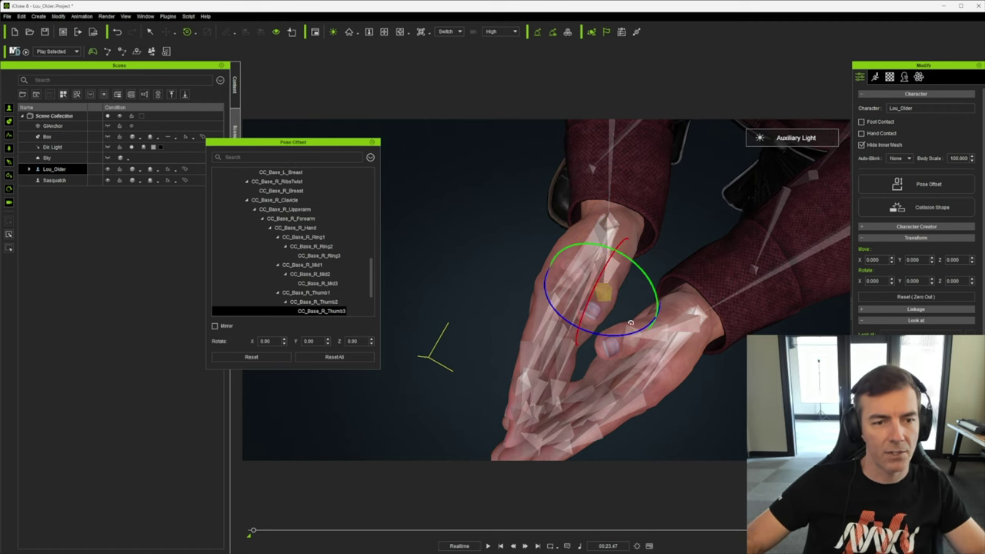
{"action": "left_click_drag", "start_coordinate": [620, 332], "coordinate": [624, 332]}
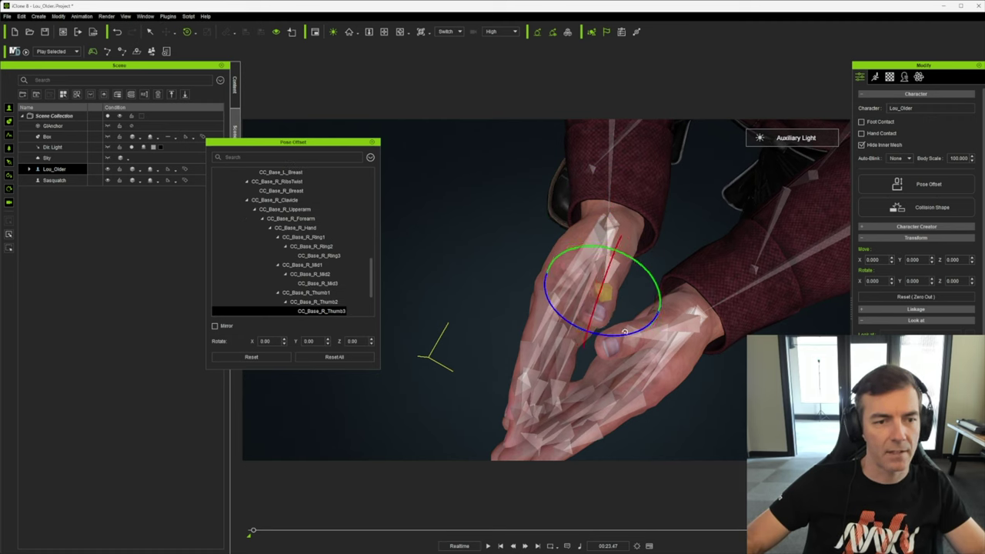
{"action": "left_click_drag", "start_coordinate": [644, 269], "coordinate": [646, 271]}
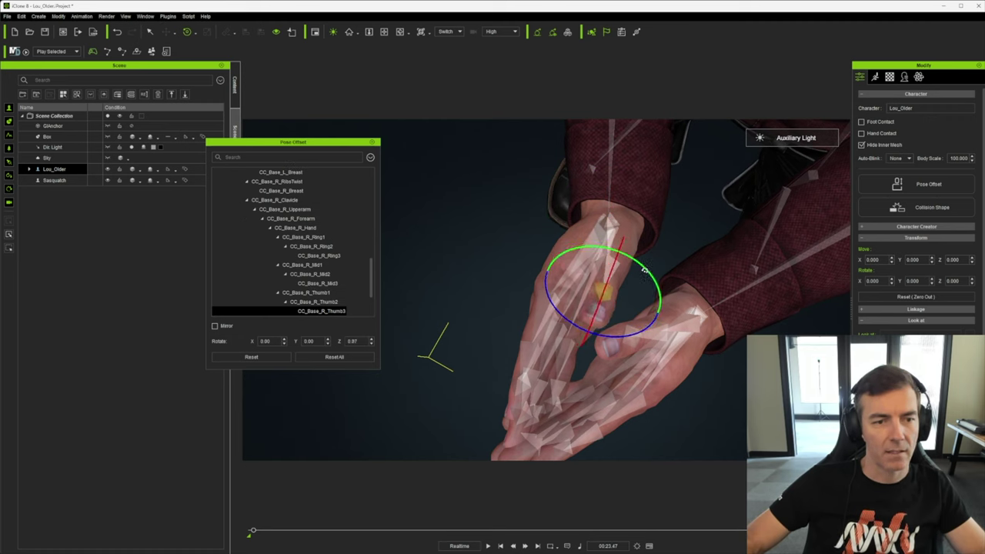
Play the animation on the full figure to check the corrected arms and thumbs, stopping when the arms hang down.
{"action": "scroll", "coordinate": [780, 290], "scroll_direction": "down", "scroll_amount": 5}
{"action": "right_click_drag", "start_coordinate": [729, 361], "coordinate": [679, 162]}
{"action": "scroll", "coordinate": [710, 268], "scroll_direction": "down", "scroll_amount": 6}
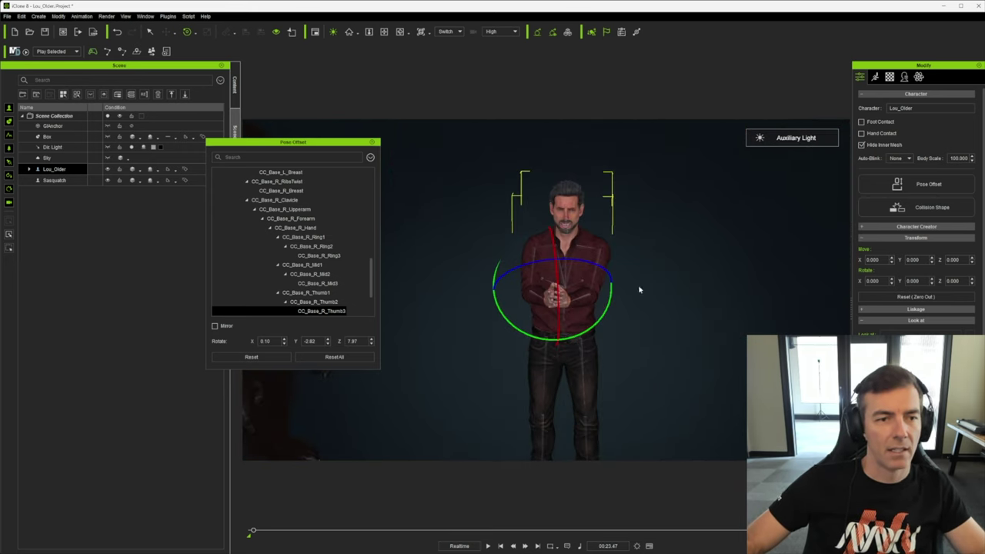
{"action": "key", "text": "space"}
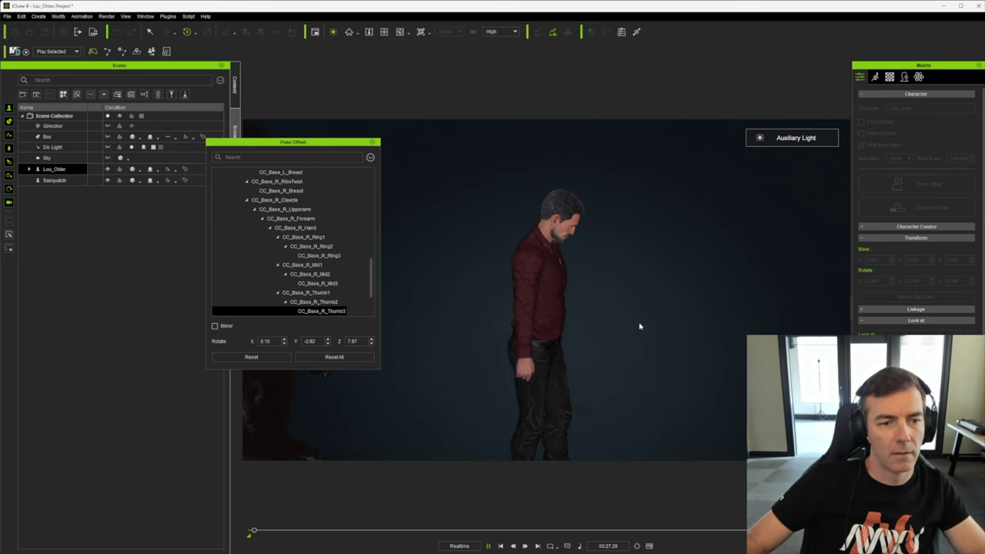
{"action": "key", "text": "space"}
Readjust the right thumb tip bone to about X 0.6, Y -2.8 and Z -1.6 in the lowered-hand pose.
{"action": "scroll", "coordinate": [544, 327], "scroll_direction": "up", "scroll_amount": 10}
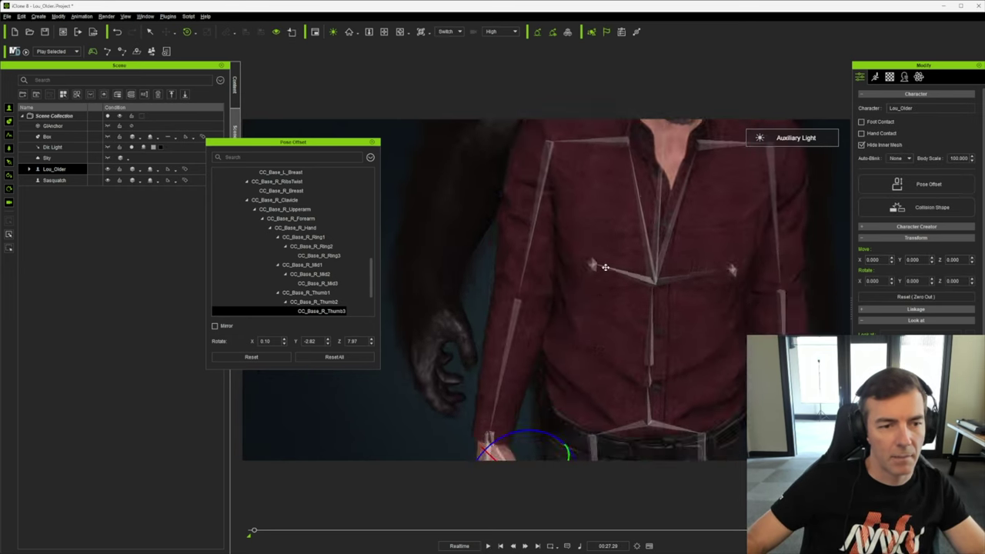
{"action": "right_click_drag", "start_coordinate": [616, 180], "coordinate": [566, 302]}
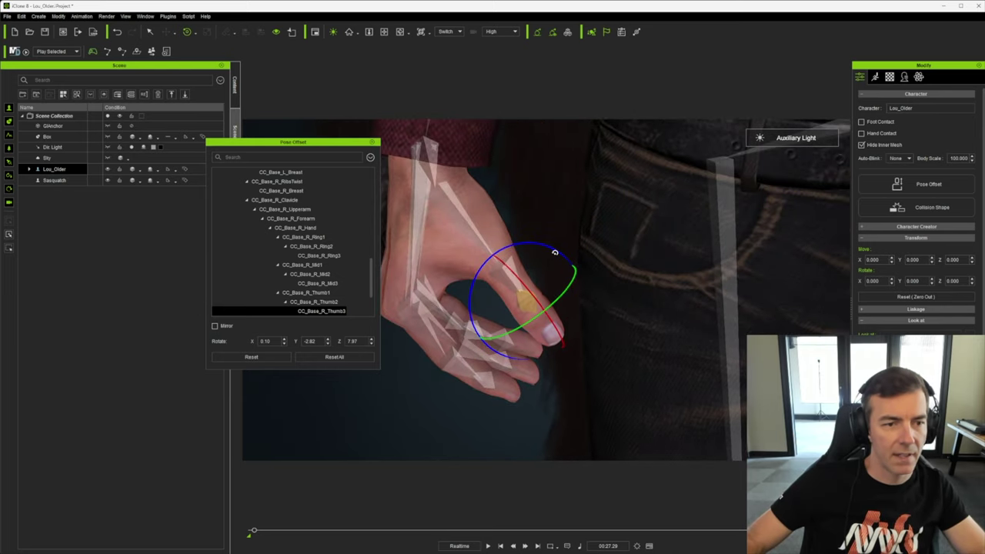
{"action": "scroll", "coordinate": [602, 305], "scroll_direction": "down", "scroll_amount": 5}
Rotate the left thumb tip bone, CC_Base_L_Thumb3, to about 12 on X and 4.4 on Z.
{"action": "middle_click_drag", "start_coordinate": [602, 304], "coordinate": [389, 269]}
{"action": "right_click_drag", "start_coordinate": [618, 290], "coordinate": [602, 300]}
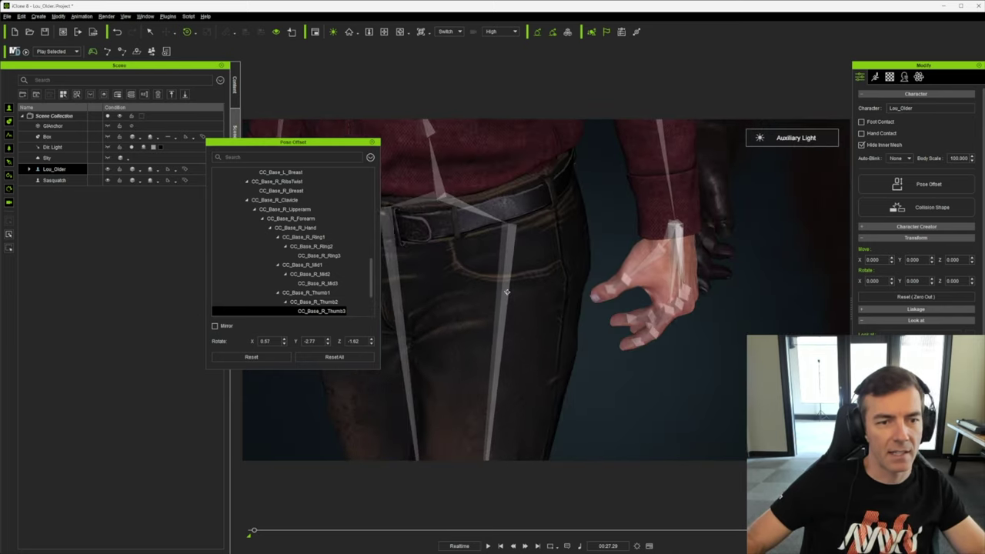
{"action": "scroll", "coordinate": [602, 299], "scroll_direction": "up", "scroll_amount": 3}
{"action": "scroll", "coordinate": [602, 299], "scroll_direction": "up", "scroll_amount": 4}
{"action": "middle_click_drag", "start_coordinate": [624, 286], "coordinate": [576, 356]}
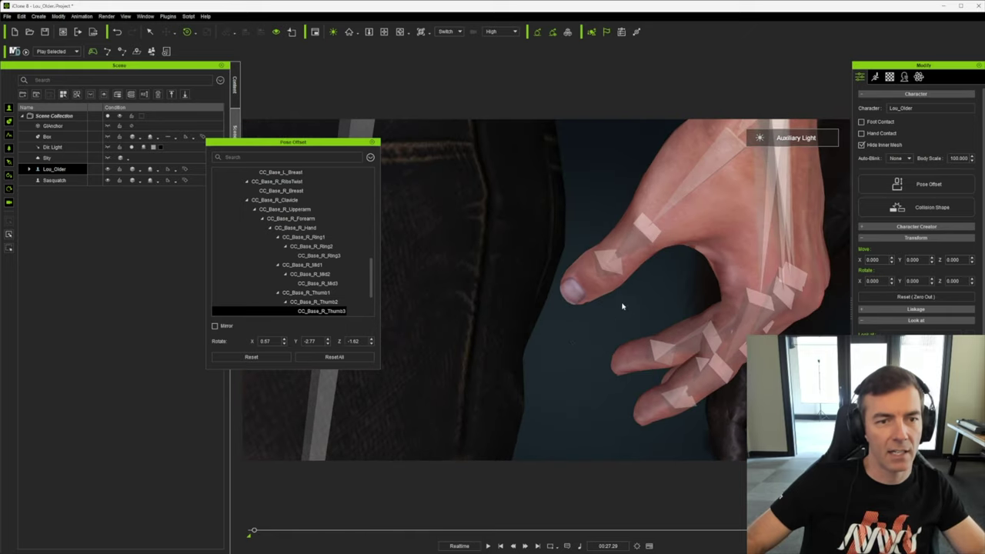
{"action": "left_click", "coordinate": [612, 272]}
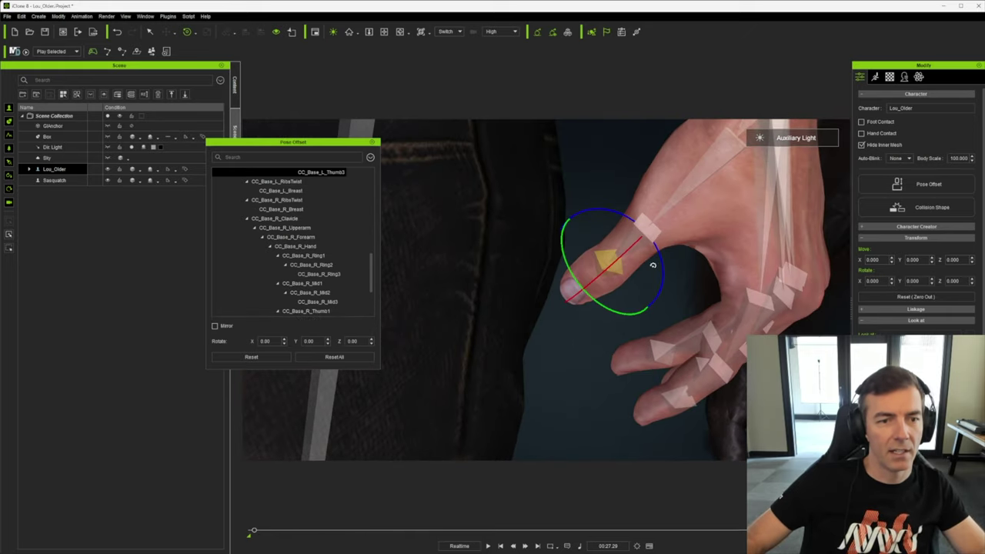
{"action": "scroll", "coordinate": [613, 327], "scroll_direction": "down", "scroll_amount": 5}
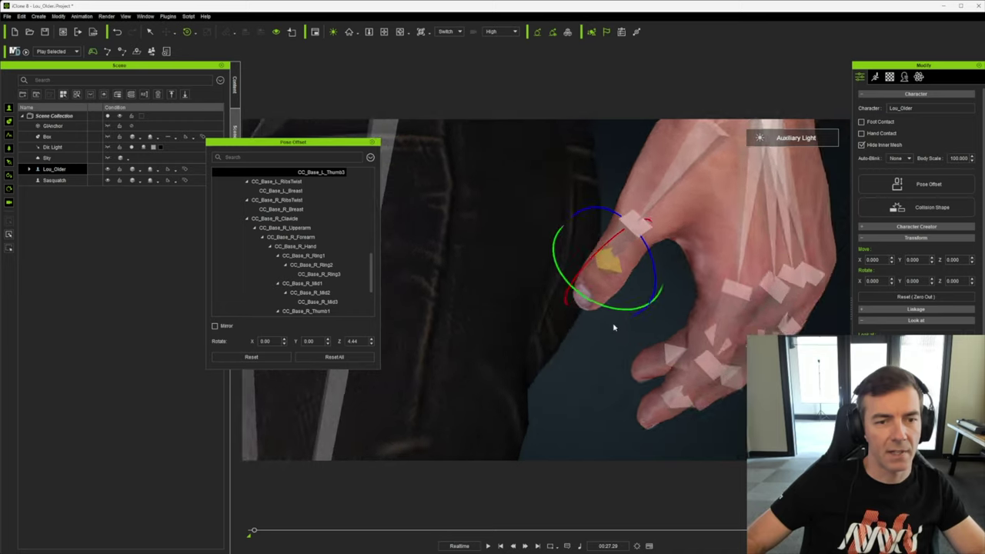
{"action": "right_click_drag", "start_coordinate": [605, 324], "coordinate": [564, 254]}
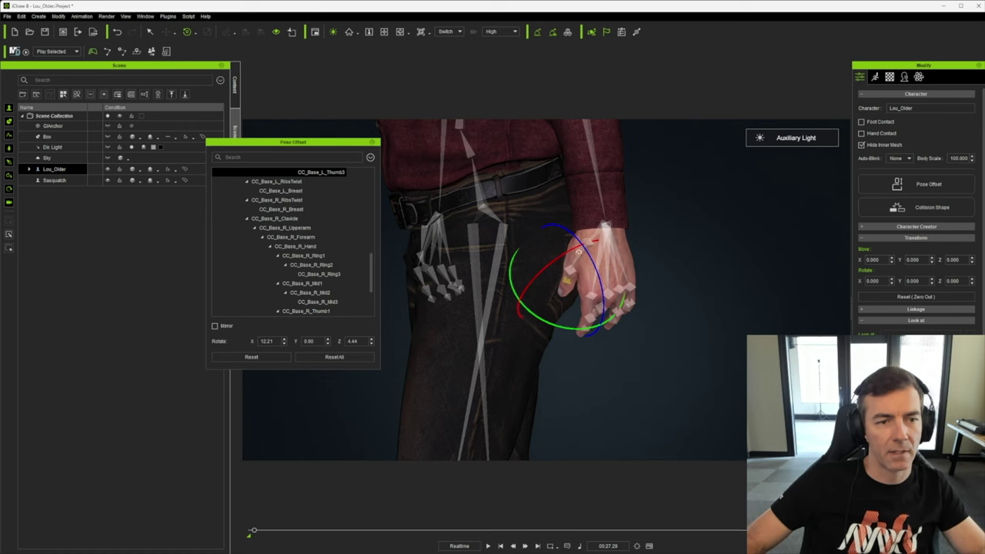
Readjust the left thumb's base bone to about X -78, Y -50 and Z 82 for the lowered-hand pose.
{"action": "left_click_drag", "start_coordinate": [561, 252], "coordinate": [549, 230]}
{"action": "right_click_drag", "start_coordinate": [557, 320], "coordinate": [680, 341]}
{"action": "left_click_drag", "start_coordinate": [640, 254], "coordinate": [640, 251]}
Rotate the right thumb's base bone to about X -73.5, Y 48.5 and Z -74 for the lowered-hand pose.
{"action": "right_click_drag", "start_coordinate": [641, 251], "coordinate": [508, 324]}
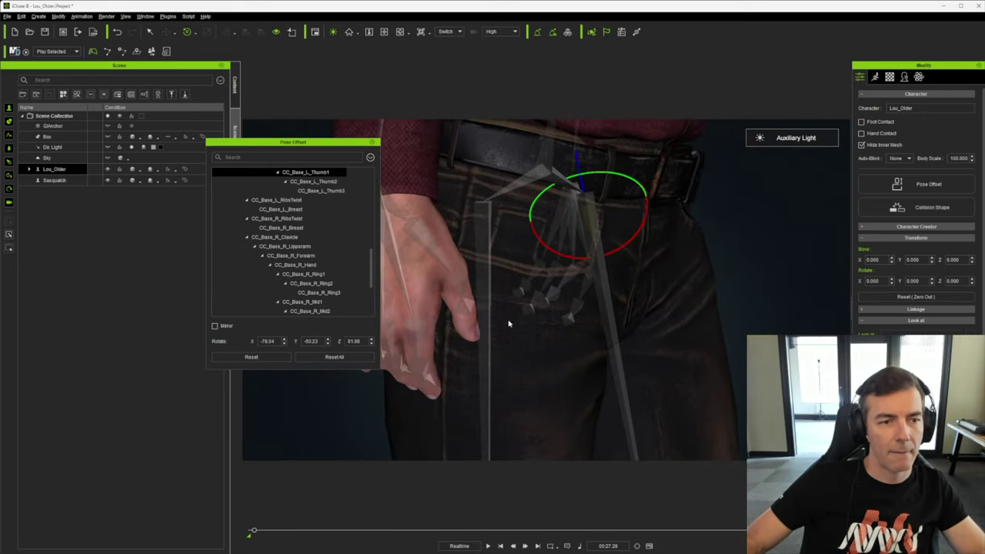
{"action": "left_click", "coordinate": [444, 234]}
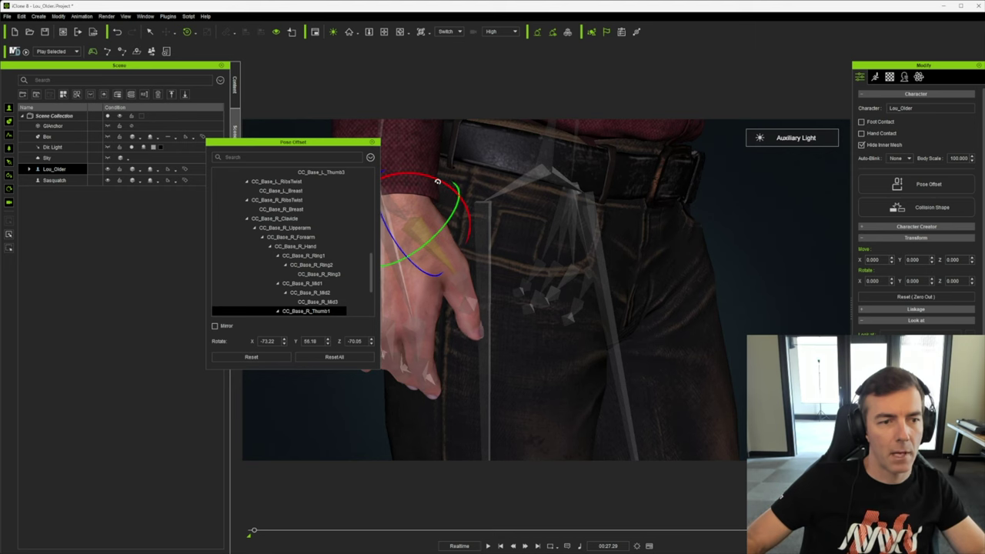
{"action": "right_click_drag", "start_coordinate": [438, 182], "coordinate": [394, 276]}
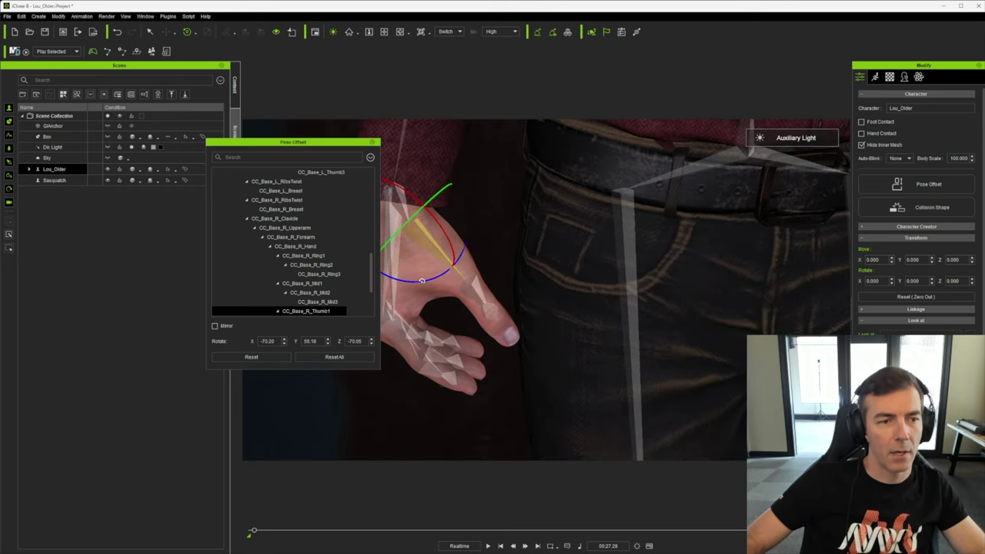
{"action": "left_click_drag", "start_coordinate": [422, 281], "coordinate": [419, 281]}
Play the animation again to check both thumbs in motion, stopping at about 38 seconds.
{"action": "scroll", "coordinate": [481, 370], "scroll_direction": "down", "scroll_amount": 6}
{"action": "mouse_move", "coordinate": [565, 361]}
{"action": "right_mouse_down"}
{"action": "mouse_move", "coordinate": [633, 378]}
{"action": "mouse_move", "coordinate": [576, 345]}
{"action": "right_mouse_up"}
{"action": "key", "text": "space"}
{"action": "scroll", "coordinate": [637, 328], "scroll_direction": "down", "scroll_amount": 2}
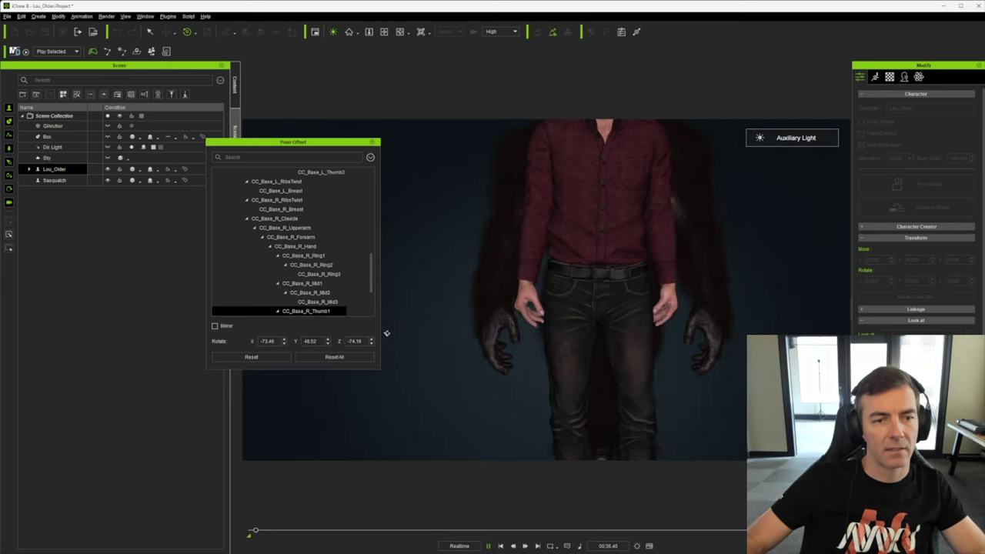
{"action": "key", "text": "space"}
Step back frame by frame to 00:38.20 and examine how the right hand sits against the thigh.
{"action": "left_click", "coordinate": [534, 321]}
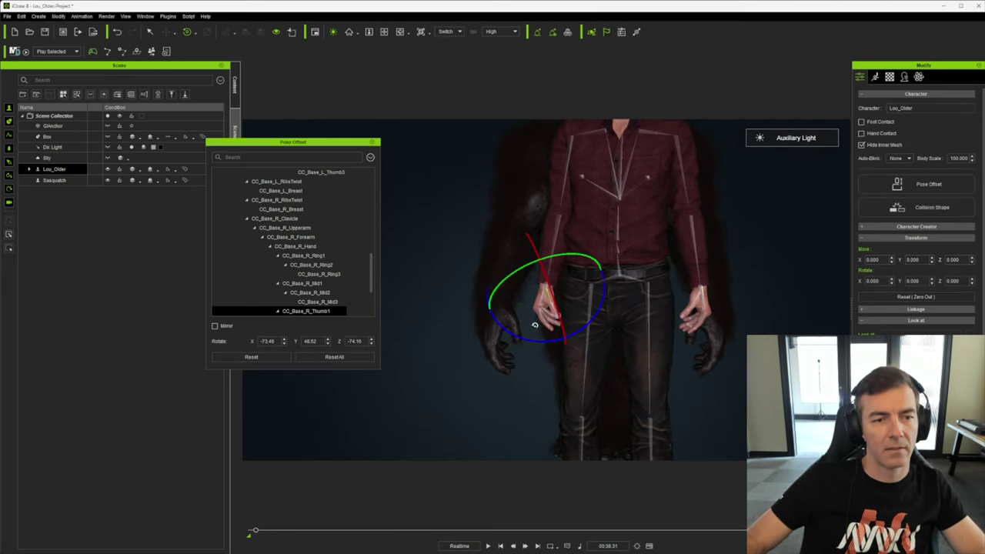
{"action": "key", "text": "Left"}
{"action": "key", "text": "Left"}
{"action": "key", "text": "Left"}
{"action": "key", "text": "Left"}
{"action": "key", "text": "Left"}
{"action": "key", "text": "Left"}
{"action": "key", "text": "Left"}
{"action": "key", "text": "Left"}
{"action": "key", "text": "Left"}
{"action": "key", "text": "Left"}
{"action": "key", "text": "Left"}
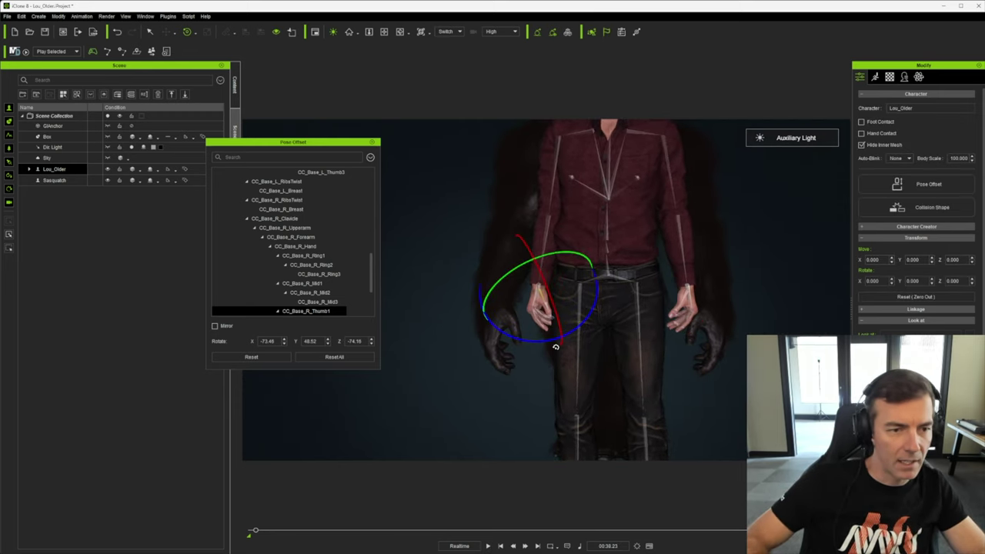
{"action": "scroll", "coordinate": [556, 348], "scroll_direction": "up", "scroll_amount": 10}
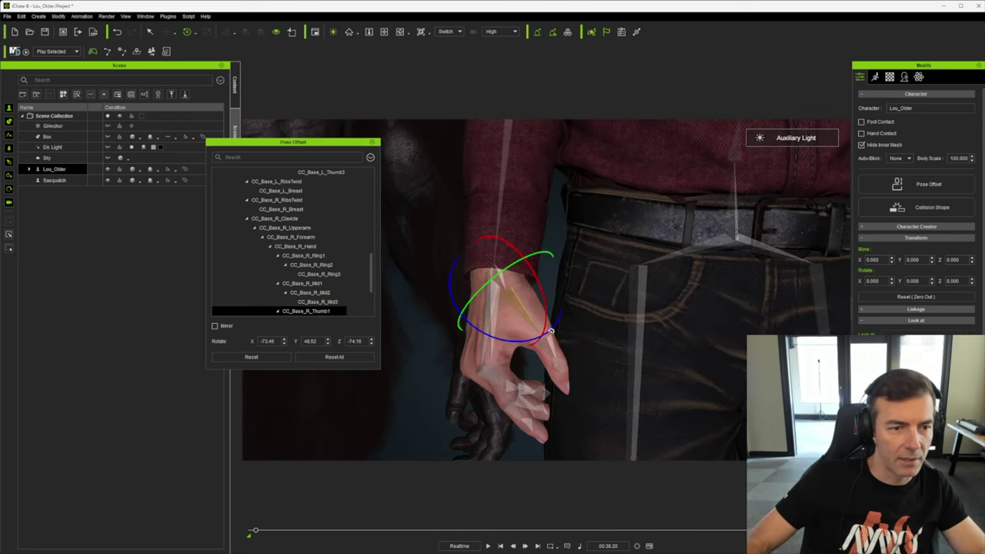
{"action": "scroll", "coordinate": [551, 331], "scroll_direction": "down", "scroll_amount": 8}
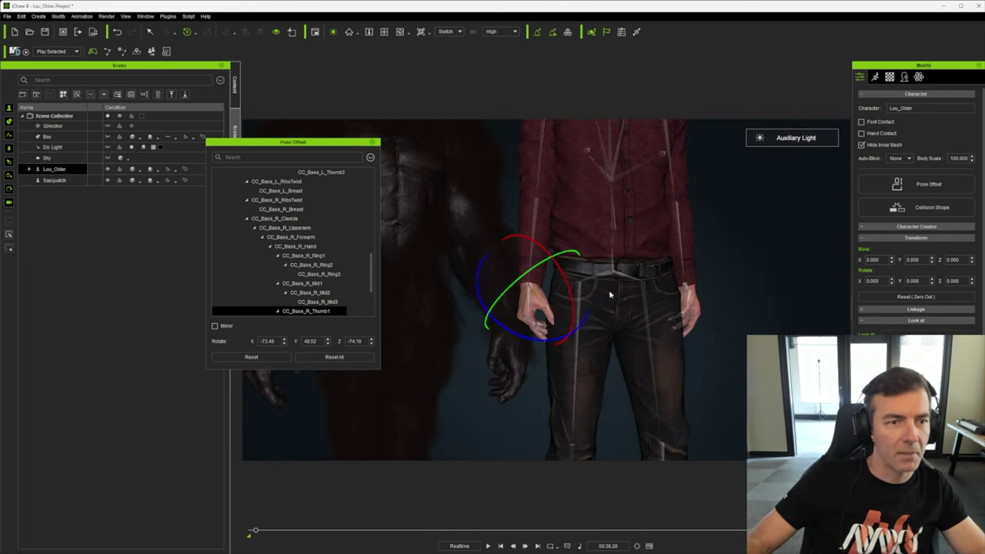
Rotate the right upper arm to about X 2.4, Y -0.2, Z -3.6 and the left to about X 0.6, Y -0.3, Z 3.4.
{"action": "middle_click_drag", "start_coordinate": [599, 329], "coordinate": [599, 337]}
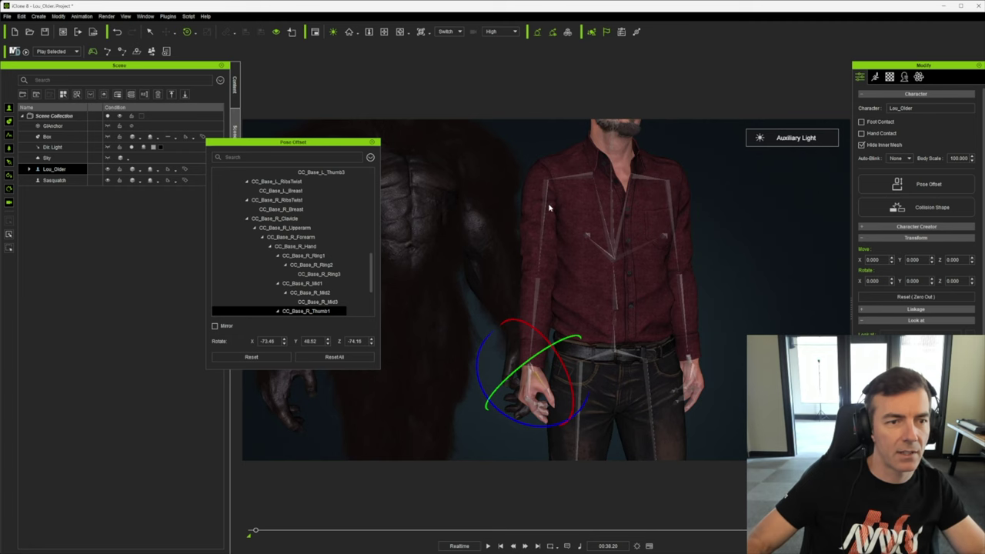
{"action": "left_click", "coordinate": [544, 197]}
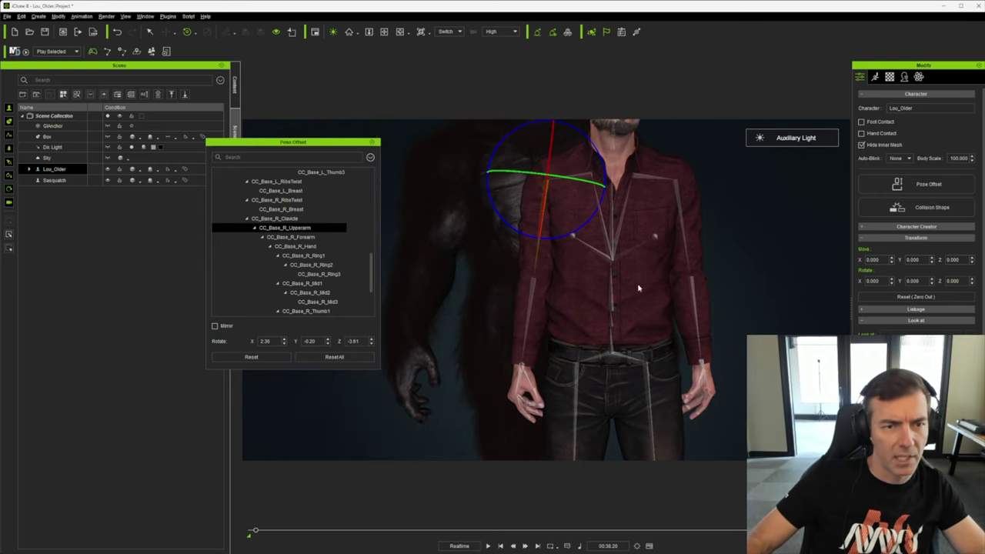
{"action": "left_click", "coordinate": [678, 199]}
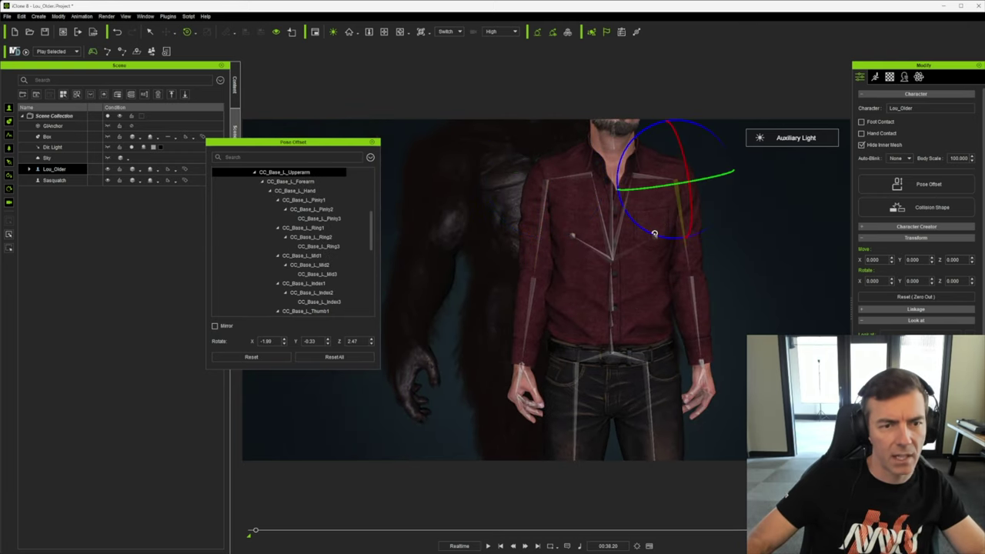
{"action": "right_click_drag", "start_coordinate": [724, 340], "coordinate": [473, 337]}
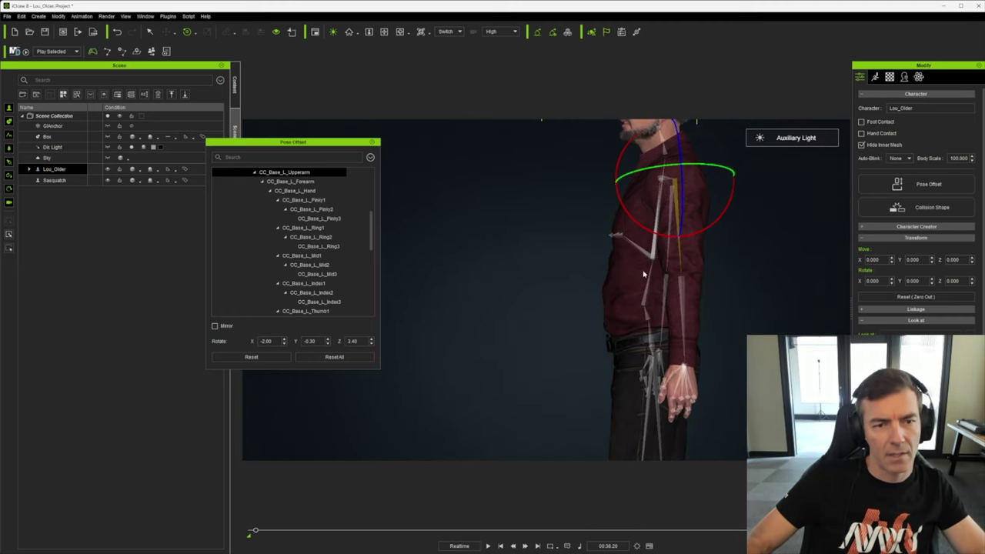
{"action": "left_click_drag", "start_coordinate": [695, 235], "coordinate": [683, 278]}
Play the animation to review the corrected arms on the full figure, stopping at about 01:03.
{"action": "key", "text": "space"}
{"action": "right_click_drag", "start_coordinate": [620, 376], "coordinate": [640, 381]}
{"action": "scroll", "coordinate": [640, 382], "scroll_direction": "down", "scroll_amount": 5}
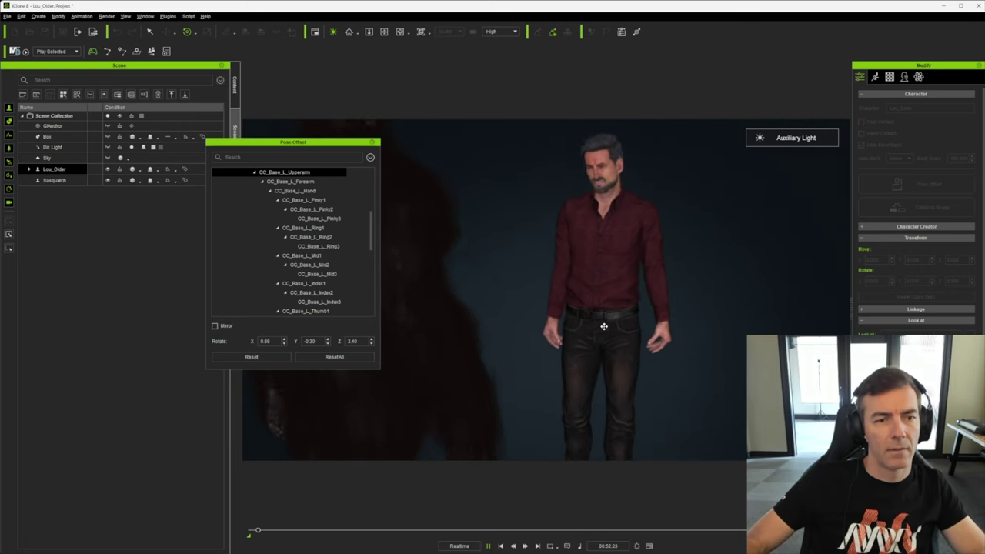
{"action": "left_click", "coordinate": [638, 348]}
Rotate the left thumb's base joint to about X -67.3, Y -42.7, Z 85.3.
{"action": "scroll", "coordinate": [639, 339], "scroll_direction": "up", "scroll_amount": 5}
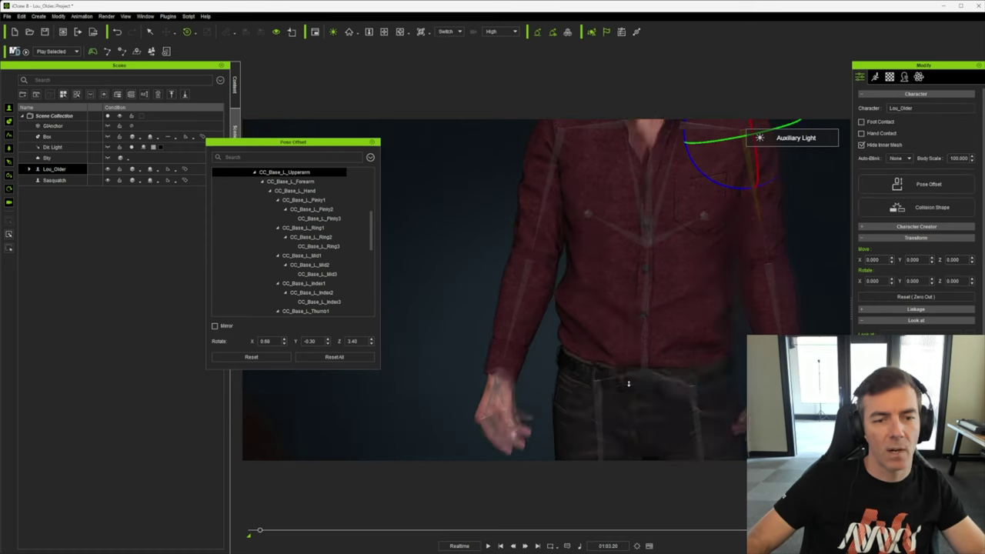
{"action": "scroll", "coordinate": [582, 325], "scroll_direction": "up", "scroll_amount": 5}
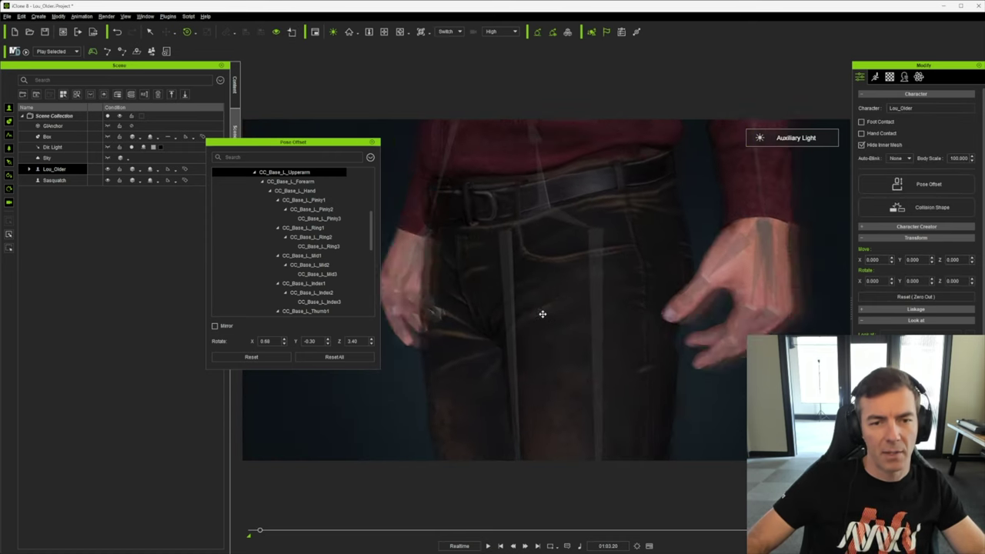
{"action": "left_click", "coordinate": [686, 249]}
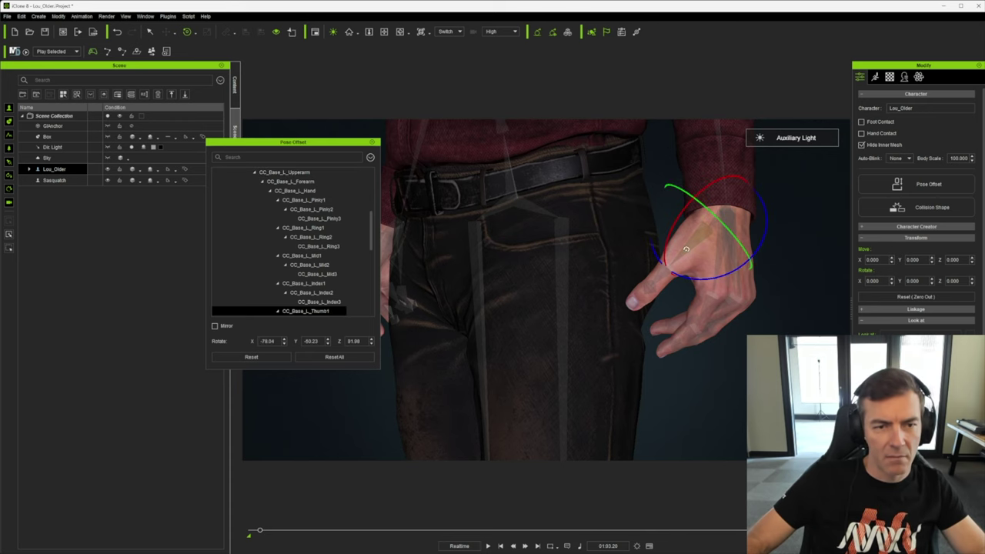
{"action": "right_click_drag", "start_coordinate": [706, 333], "coordinate": [758, 343]}
{"action": "right_click_drag", "start_coordinate": [740, 265], "coordinate": [449, 208]}
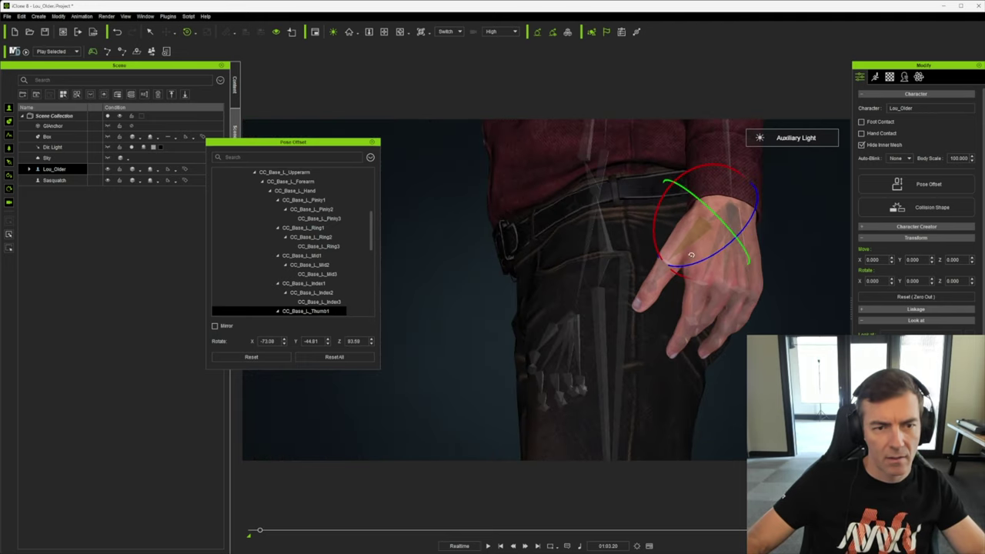
{"action": "right_click_drag", "start_coordinate": [594, 332], "coordinate": [706, 343]}
Rotate the right thumb's base joint to about X -81.2, Y 45.2, Z -84.4.
{"action": "middle_click_drag", "start_coordinate": [501, 358], "coordinate": [787, 310]}
{"action": "right_click_drag", "start_coordinate": [538, 324], "coordinate": [676, 305]}
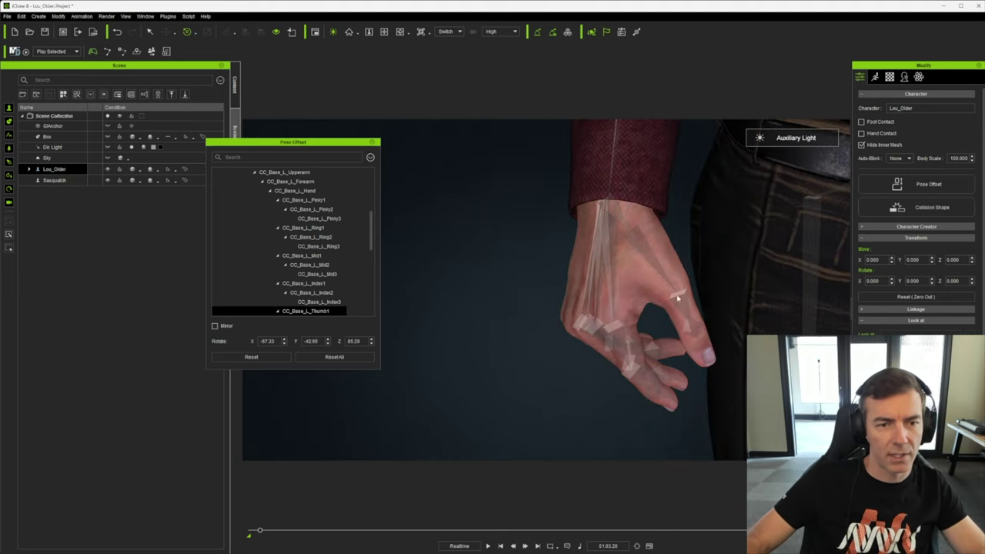
{"action": "left_click", "coordinate": [649, 243]}
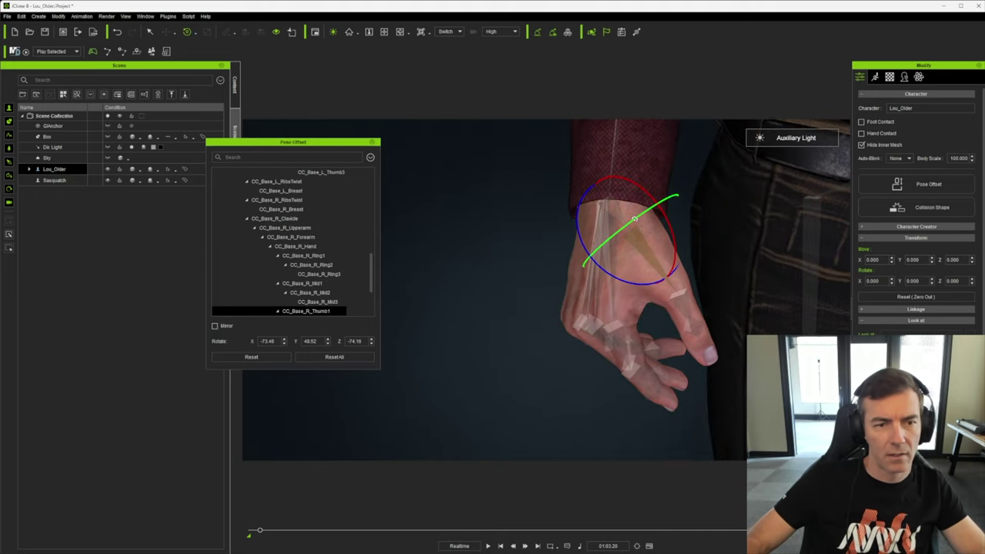
{"action": "left_click_drag", "start_coordinate": [637, 284], "coordinate": [636, 285]}
Play the animation around 01:02 to 01:05 to check the thumbs in motion, stopping at 01:04.36.
{"action": "key", "text": "space"}
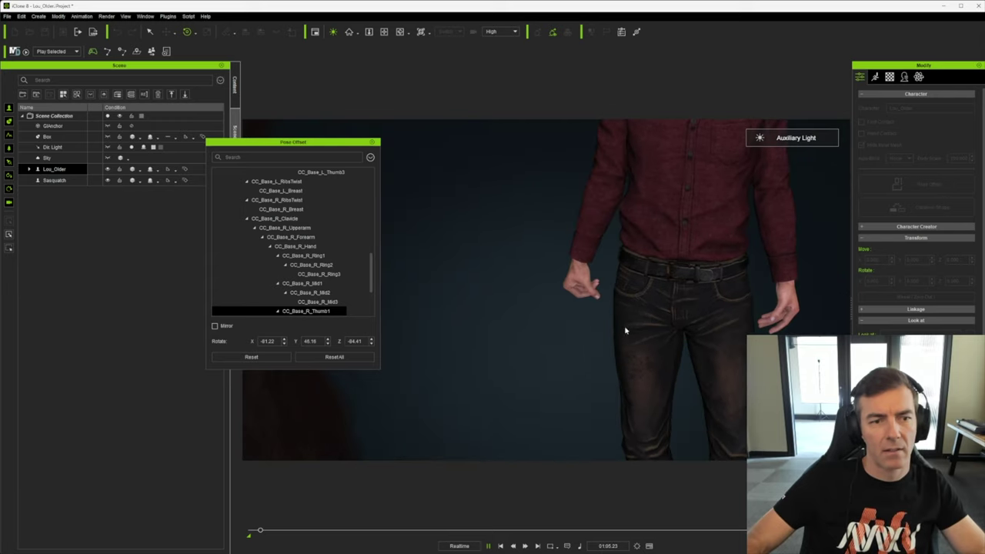
{"action": "key", "text": "space"}
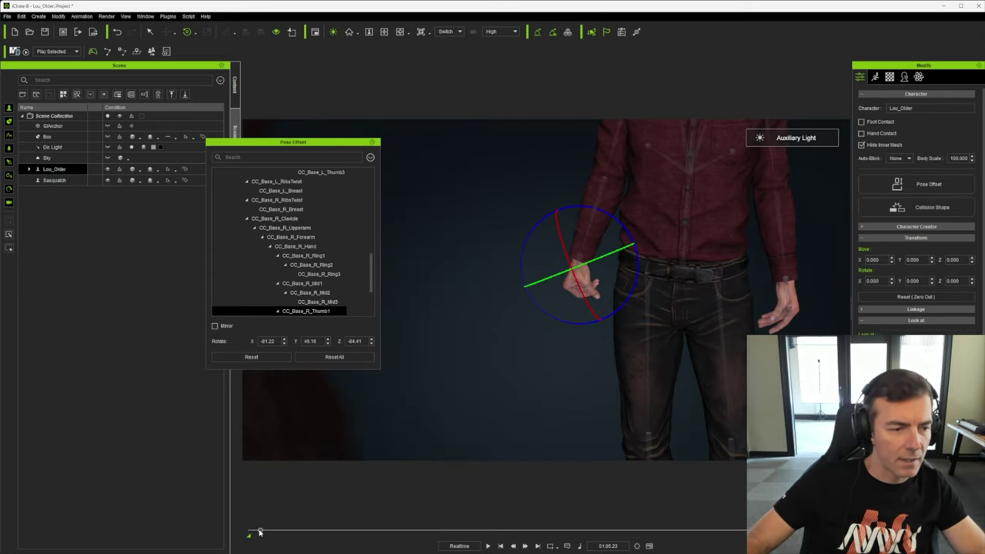
{"action": "left_click_drag", "start_coordinate": [260, 533], "coordinate": [261, 533]}
{"action": "key", "text": "space"}
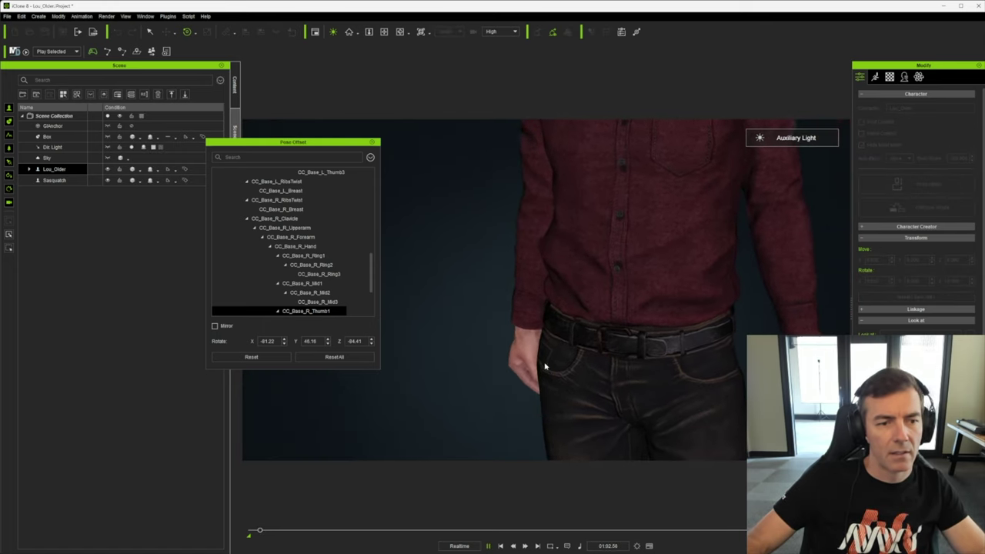
{"action": "key", "text": "space"}
Examine the pointing right hand up close and rotate its thumb base joint to about X -72.4.
{"action": "middle_click_drag", "start_coordinate": [497, 331], "coordinate": [555, 373]}
{"action": "scroll", "coordinate": [555, 373], "scroll_direction": "up", "scroll_amount": 3}
{"action": "right_click_drag", "start_coordinate": [551, 367], "coordinate": [428, 380]}
{"action": "right_click_drag", "start_coordinate": [470, 345], "coordinate": [574, 358]}
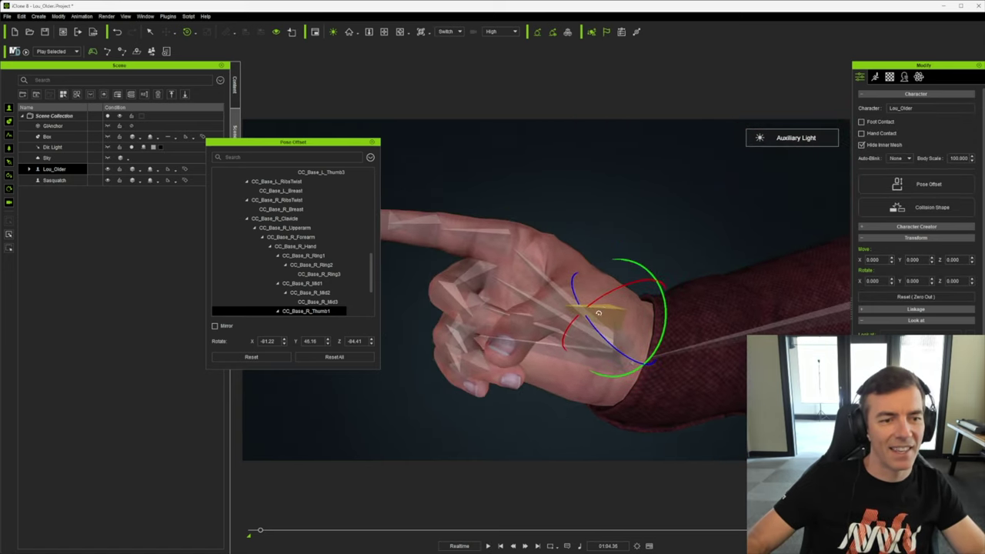
{"action": "left_click_drag", "start_coordinate": [609, 294], "coordinate": [594, 301]}
{"action": "right_click_drag", "start_coordinate": [544, 382], "coordinate": [563, 404]}
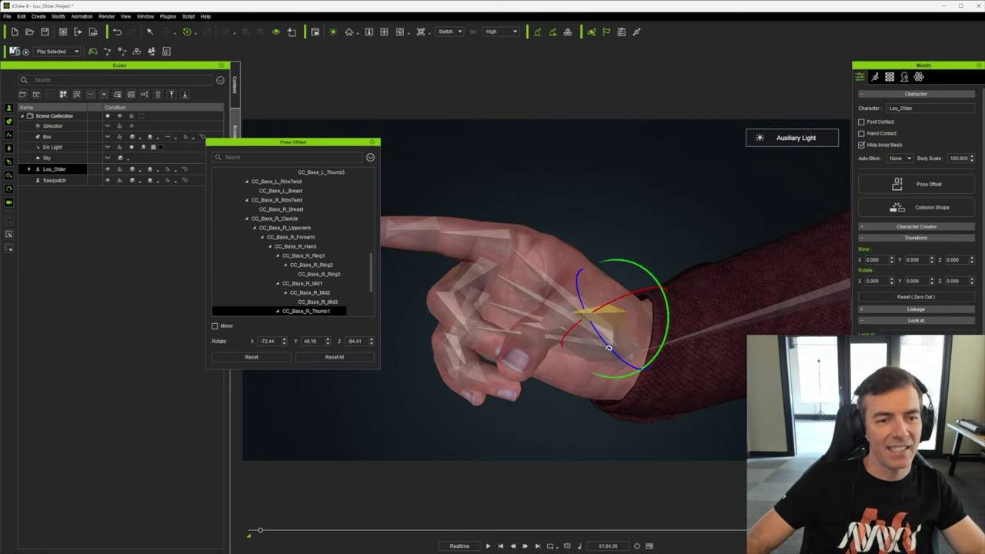
Rotate the right thumb's end joint to about X 1.1, Y -2.6, Z -13.2.
{"action": "left_click", "coordinate": [518, 321]}
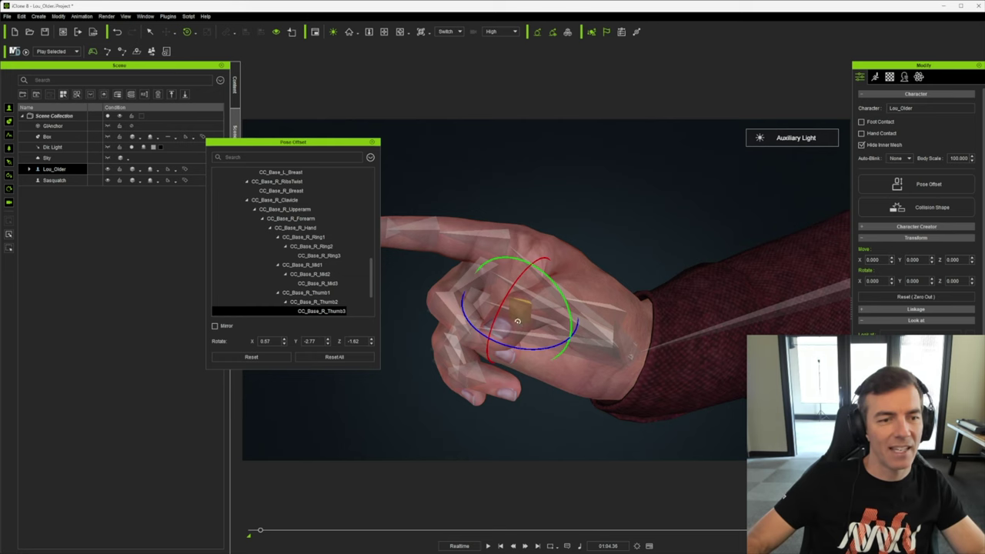
{"action": "right_click_drag", "start_coordinate": [501, 356], "coordinate": [589, 500]}
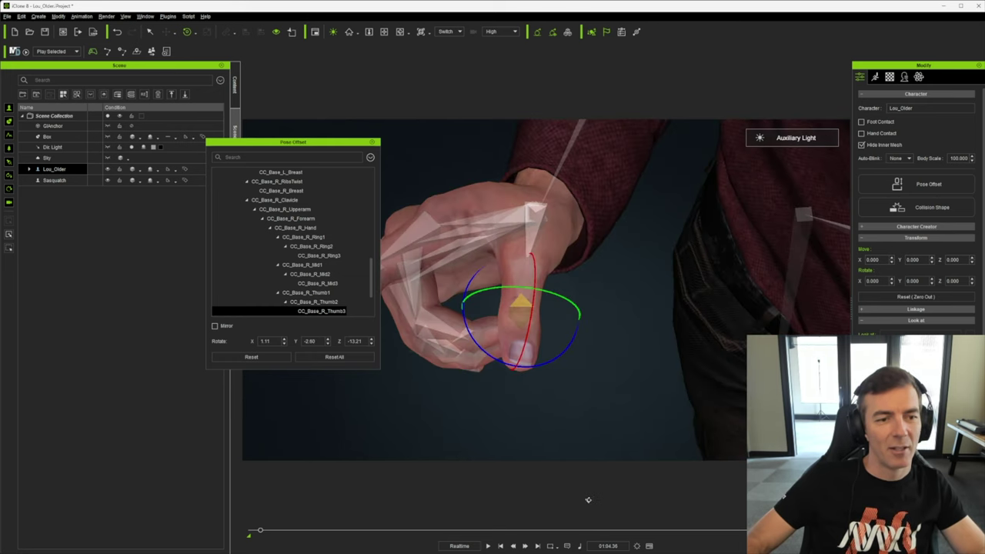
{"action": "right_click_drag", "start_coordinate": [634, 405], "coordinate": [555, 305]}
Rotate the right thumb's base joint to about X -69.4, Y 35, Z -88.9.
{"action": "left_click", "coordinate": [584, 304]}
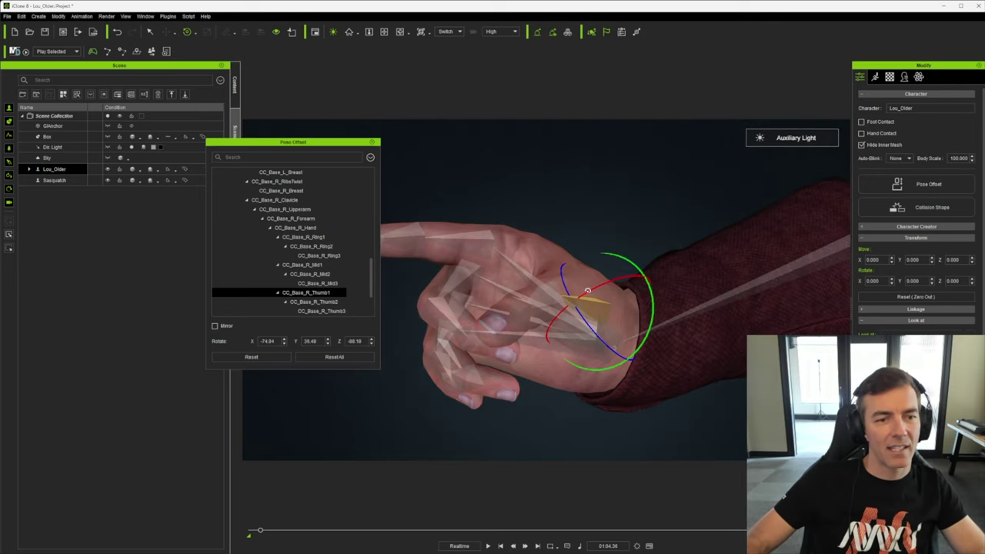
{"action": "left_click_drag", "start_coordinate": [591, 288], "coordinate": [599, 285]}
{"action": "right_click_drag", "start_coordinate": [612, 344], "coordinate": [677, 344]}
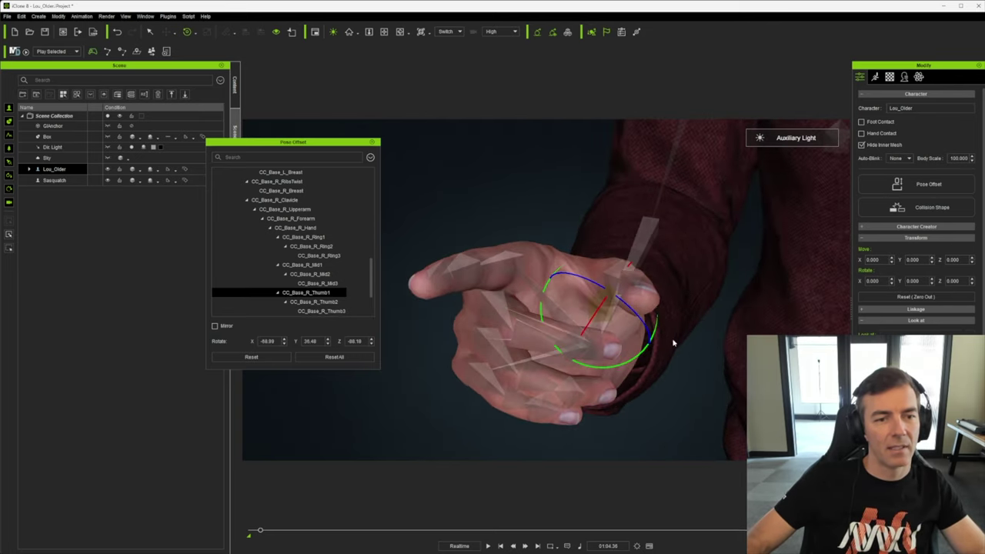
Play the animation onward to review the arms and thumbs from farther back, stopping at about 01:39.
{"action": "scroll", "coordinate": [699, 381], "scroll_direction": "down", "scroll_amount": 8}
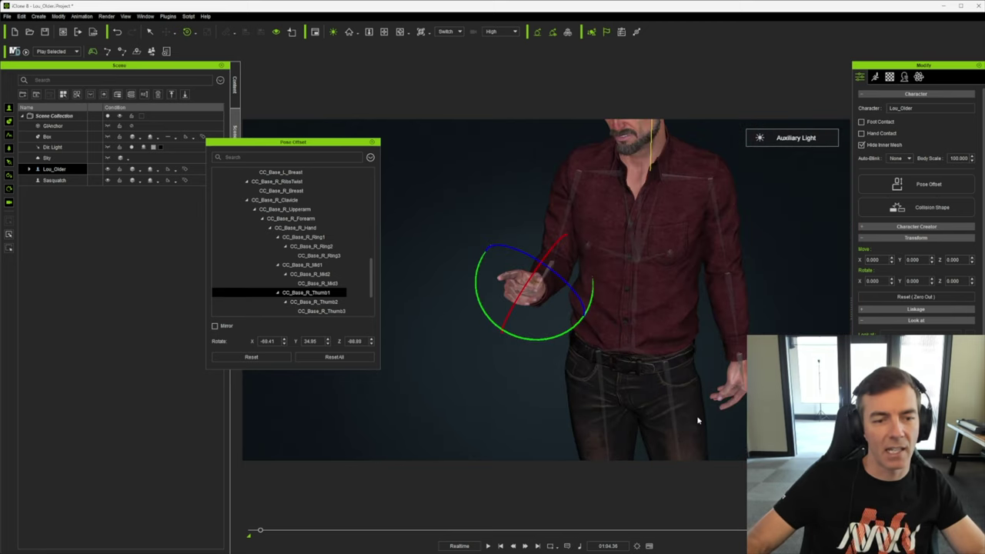
{"action": "key", "text": "space"}
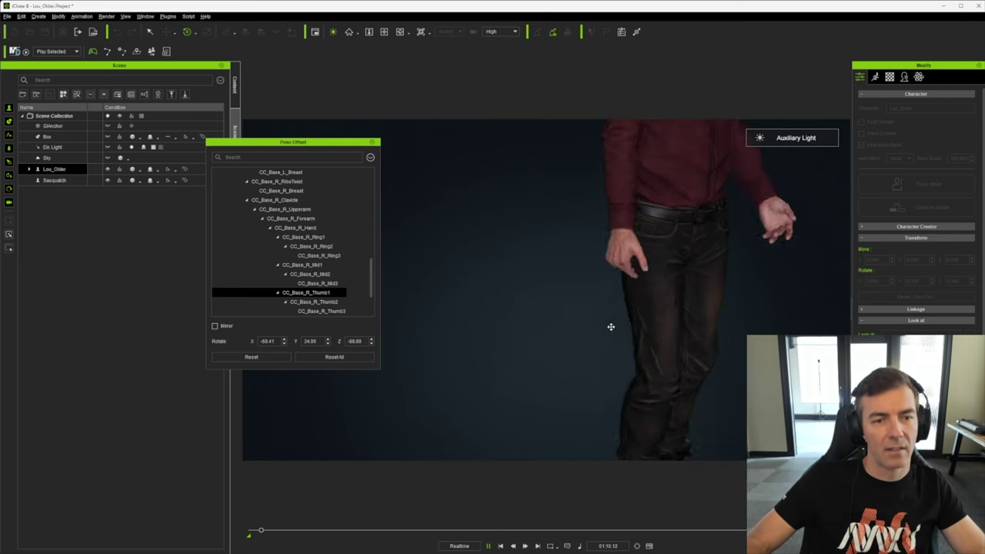
{"action": "key", "text": "space"}
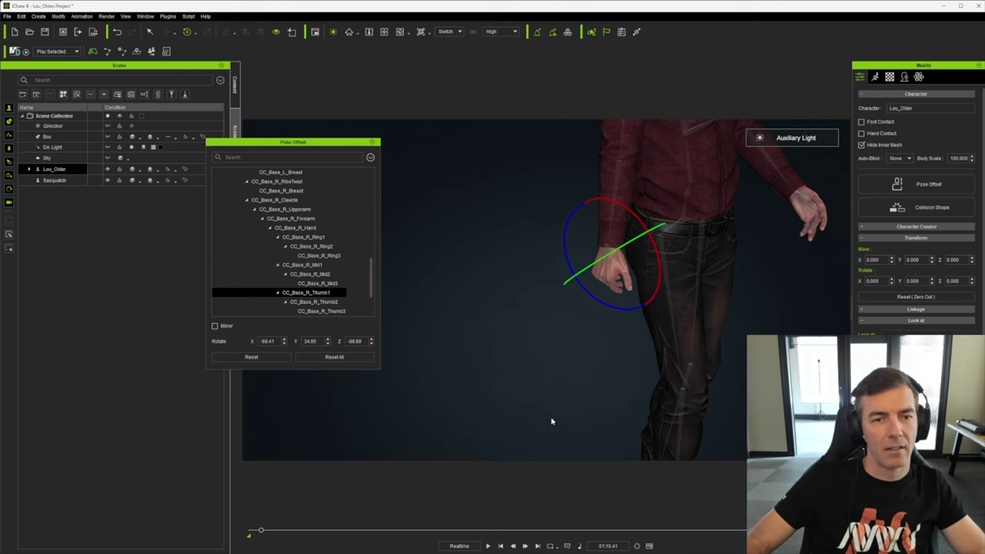
{"action": "key", "text": "space"}
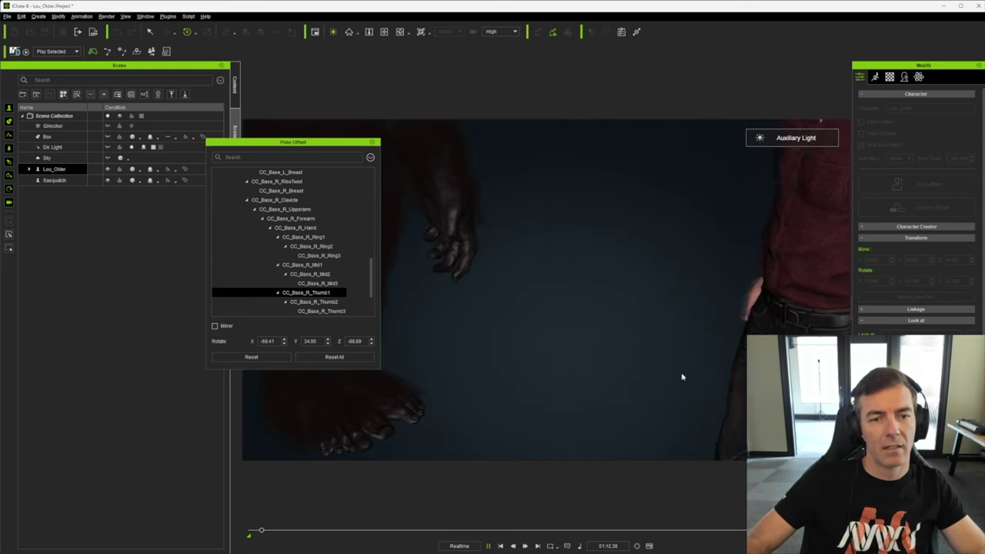
{"action": "key", "text": "space"}
{"action": "key", "text": "space"}
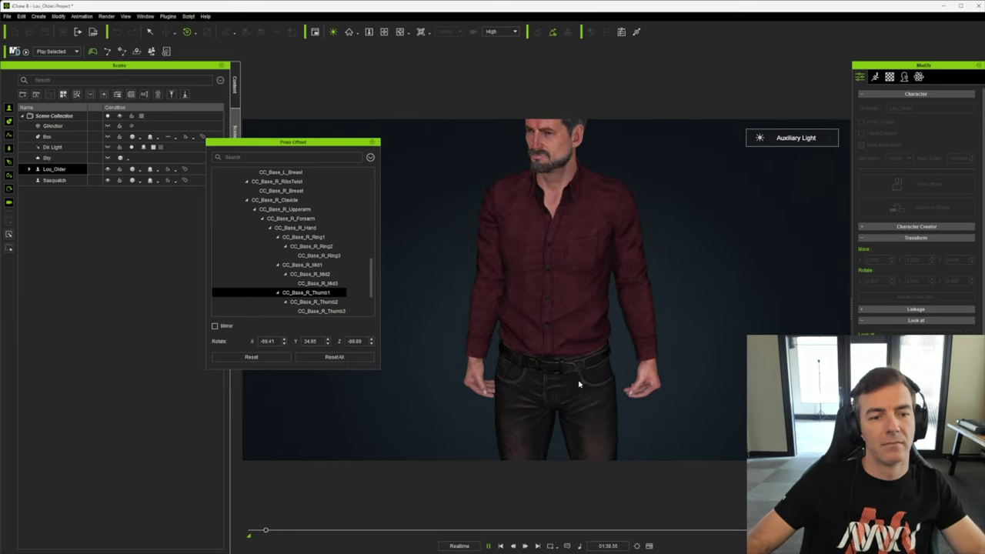
{"action": "key", "text": "space"}
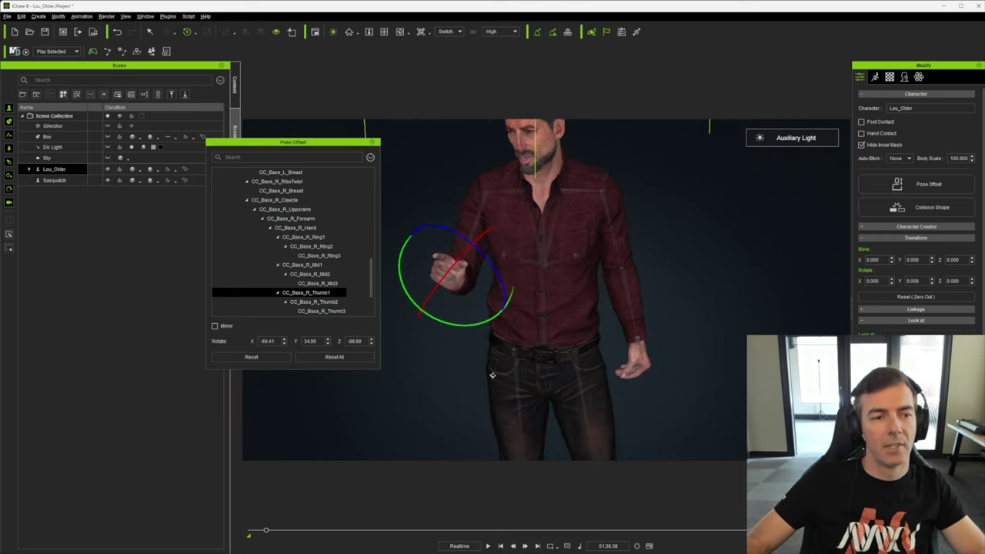
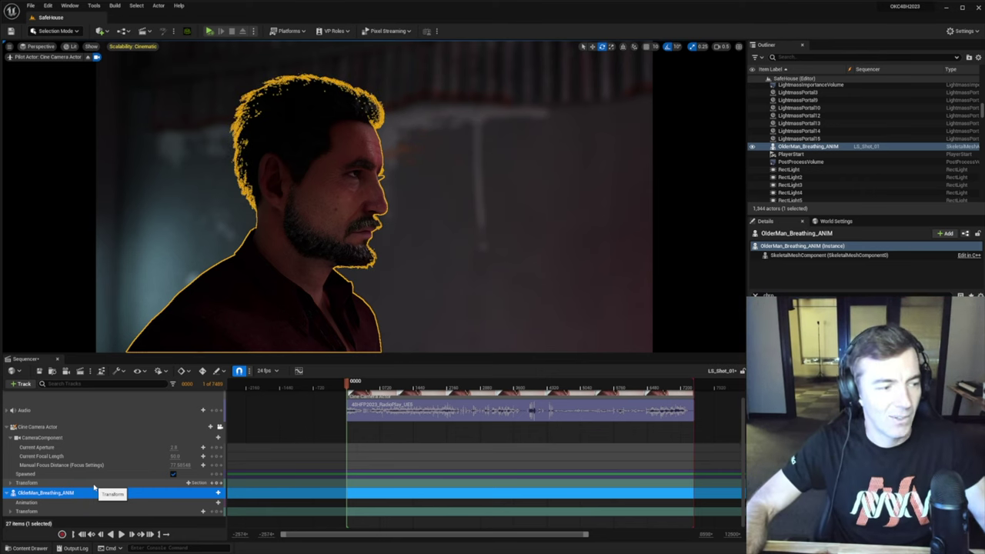
In Unreal Engine, assign the Lou_01_ANIM animation to OlderMan_Breathing_ANIM and rotate the man about -140° around the vertical axis.
{"action": "left_click", "coordinate": [218, 502]}
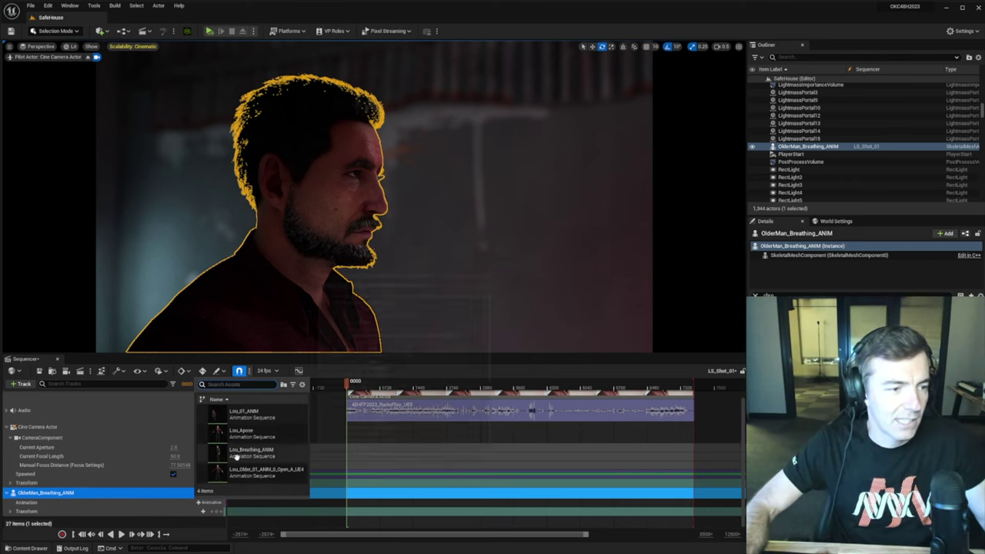
{"action": "left_click", "coordinate": [256, 414]}
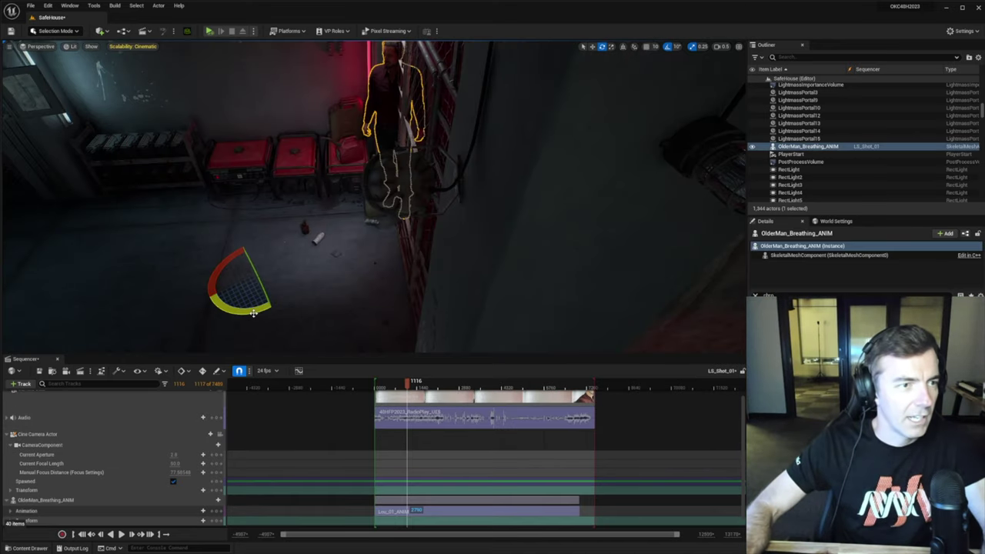
{"action": "mouse_move", "coordinate": [253, 313]}
{"action": "left_mouse_down"}
{"action": "mouse_move", "coordinate": [204, 309]}
{"action": "mouse_move", "coordinate": [236, 315]}
{"action": "left_mouse_up"}
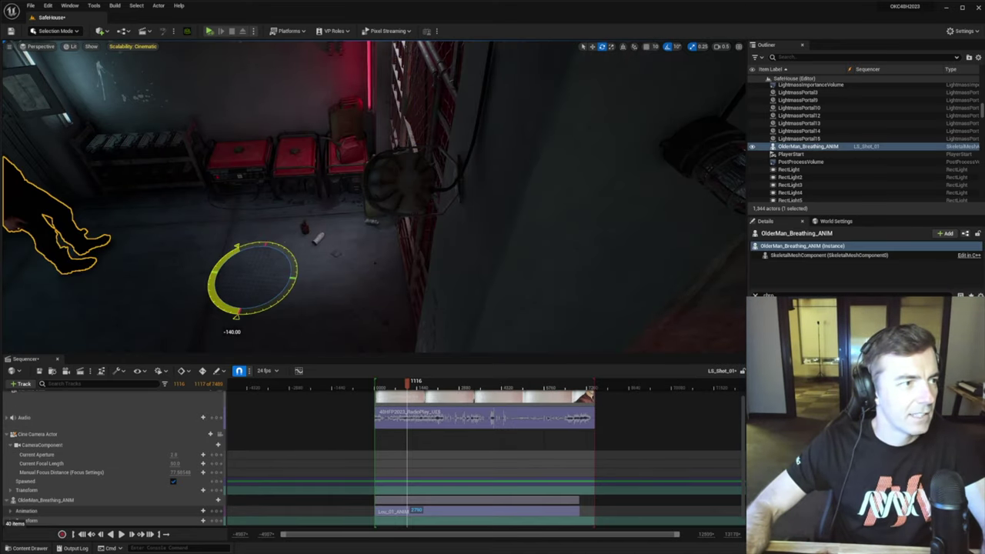
{"action": "right_click_drag", "start_coordinate": [324, 305], "coordinate": [254, 266]}
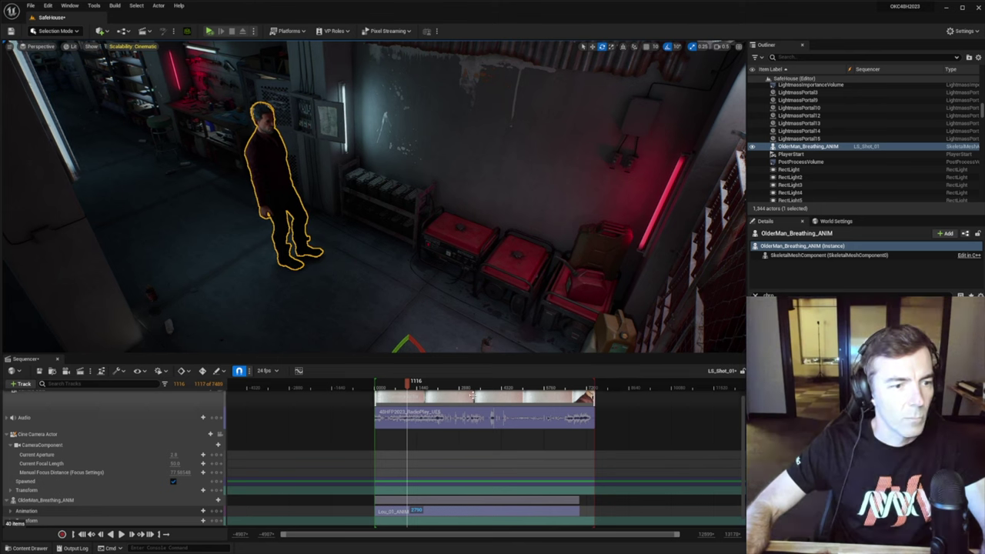
Go to frame 6390 and move the man in front of the cage gate so his outstretched hand reaches the chain.
{"action": "left_click_drag", "start_coordinate": [422, 388], "coordinate": [564, 382]}
{"action": "mouse_move", "coordinate": [398, 260]}
{"action": "right_mouse_down"}
{"action": "mouse_move", "coordinate": [405, 271]}
{"action": "mouse_move", "coordinate": [392, 262]}
{"action": "right_mouse_up"}
{"action": "key", "text": "w"}
{"action": "left_click_drag", "start_coordinate": [389, 262], "coordinate": [638, 338]}
{"action": "right_click_drag", "start_coordinate": [638, 339], "coordinate": [642, 366]}
{"action": "left_click_drag", "start_coordinate": [611, 270], "coordinate": [621, 289]}
{"action": "right_click_drag", "start_coordinate": [616, 283], "coordinate": [625, 208]}
{"action": "key", "text": "w"}
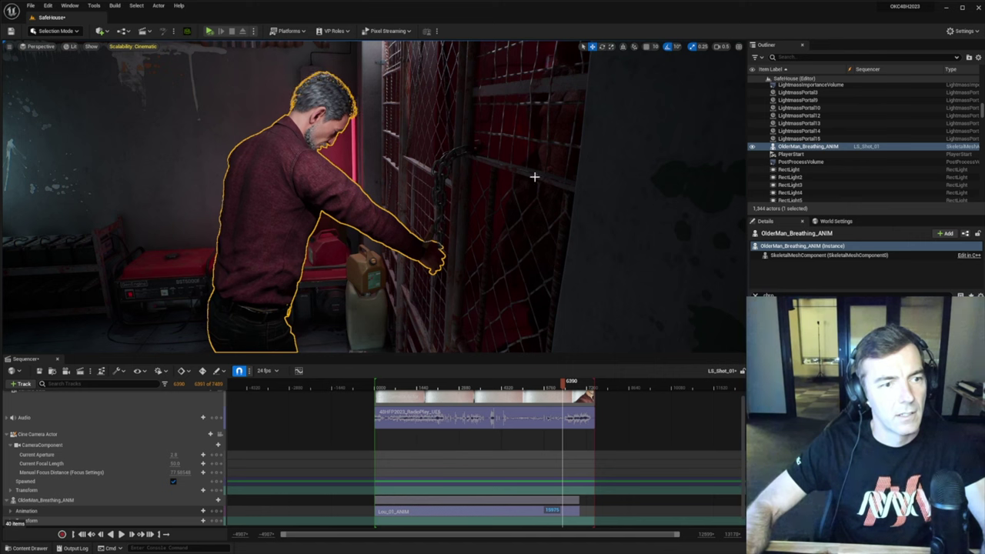
At frame 5984, switch the move gizmo's coordinate space and shift the man sideways in front of the cage gate.
{"action": "left_click_drag", "start_coordinate": [565, 381], "coordinate": [552, 388]}
{"action": "right_click_drag", "start_coordinate": [531, 296], "coordinate": [616, 332]}
{"action": "key", "text": "s"}
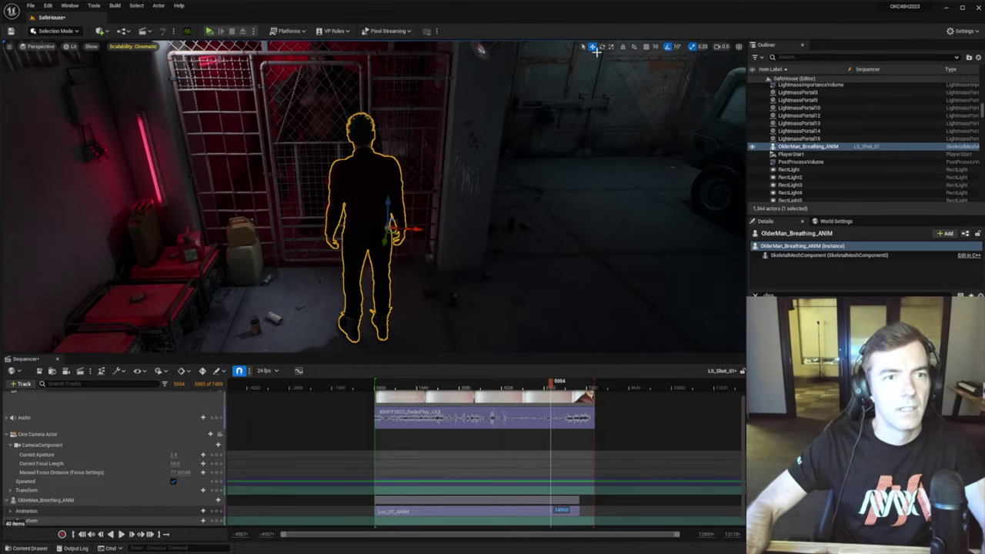
{"action": "left_click", "coordinate": [623, 47]}
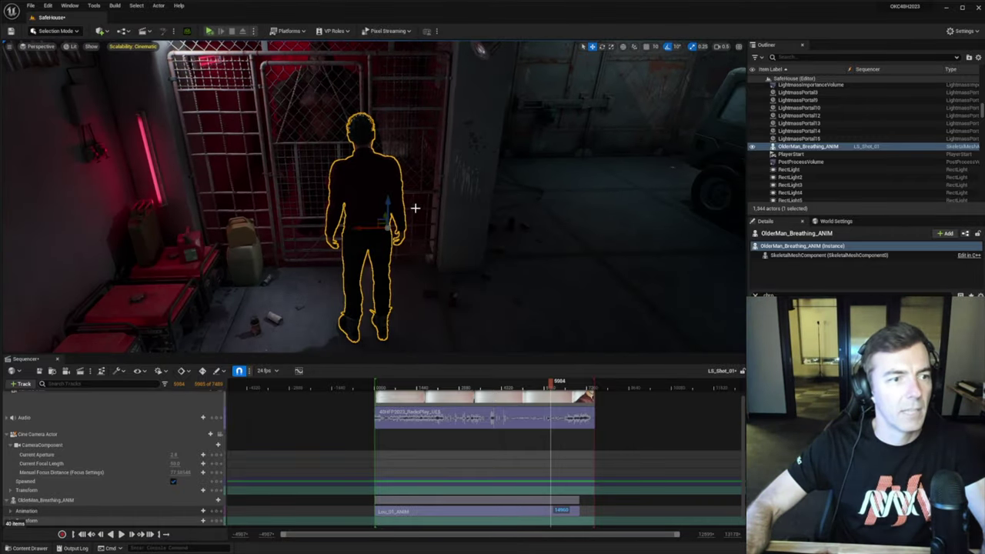
{"action": "left_click_drag", "start_coordinate": [362, 224], "coordinate": [336, 230]}
{"action": "mouse_move", "coordinate": [336, 229]}
{"action": "right_mouse_down"}
{"action": "mouse_move", "coordinate": [254, 226]}
{"action": "mouse_move", "coordinate": [321, 233]}
{"action": "right_mouse_up"}
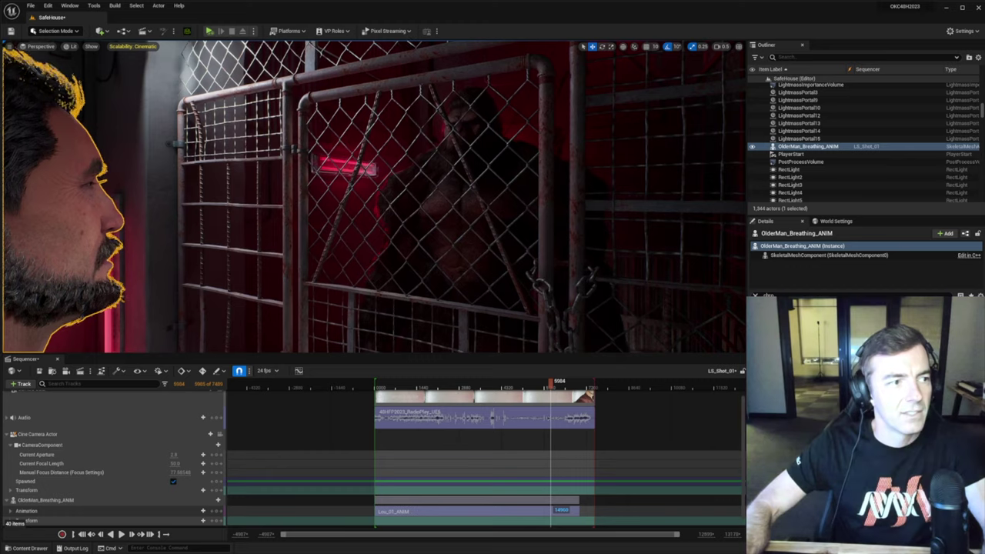
Move the man slightly back from the cage gate and save the sequence.
{"action": "mouse_move", "coordinate": [402, 183]}
{"action": "right_mouse_down"}
{"action": "mouse_move", "coordinate": [352, 182]}
{"action": "mouse_move", "coordinate": [402, 184]}
{"action": "right_mouse_up"}
{"action": "right_click_drag", "start_coordinate": [539, 279], "coordinate": [501, 304]}
{"action": "right_click_drag", "start_coordinate": [609, 292], "coordinate": [611, 290]}
{"action": "left_click_drag", "start_coordinate": [611, 280], "coordinate": [578, 283]}
{"action": "right_click_drag", "start_coordinate": [578, 282], "coordinate": [579, 243]}
{"action": "right_click_drag", "start_coordinate": [485, 270], "coordinate": [486, 303]}
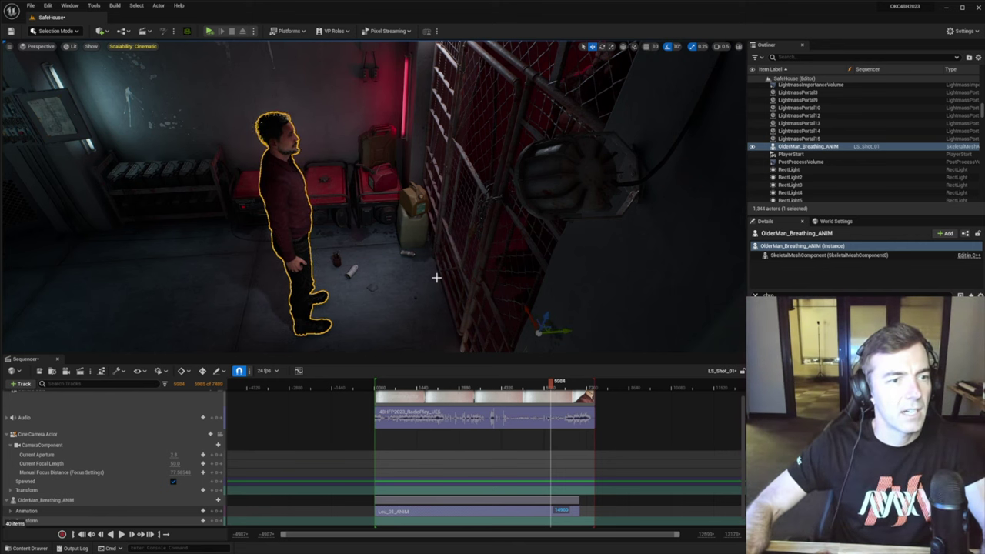
{"action": "left_click", "coordinate": [40, 372]}
Select the Sasquatch behind the cage gate and add it to the sequence as an actor.
{"action": "right_click_drag", "start_coordinate": [425, 302], "coordinate": [554, 239]}
{"action": "key", "text": "w"}
{"action": "right_click_drag", "start_coordinate": [408, 331], "coordinate": [420, 341]}
{"action": "left_click", "coordinate": [396, 290]}
{"action": "key", "text": "s"}
{"action": "right_click_drag", "start_coordinate": [395, 290], "coordinate": [369, 283]}
{"action": "left_click", "coordinate": [21, 383]}
{"action": "mouse_move", "coordinate": [43, 396]}
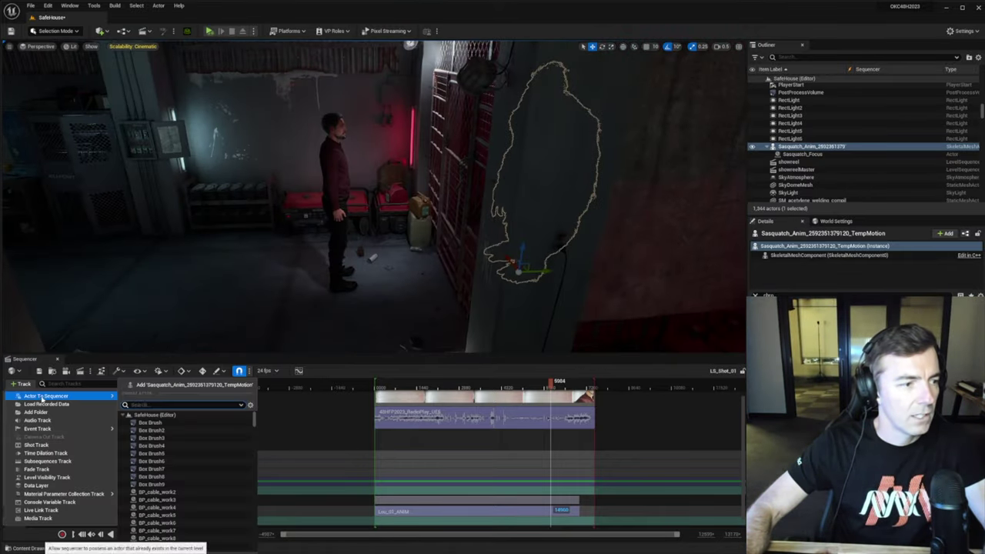
{"action": "left_click", "coordinate": [154, 385]}
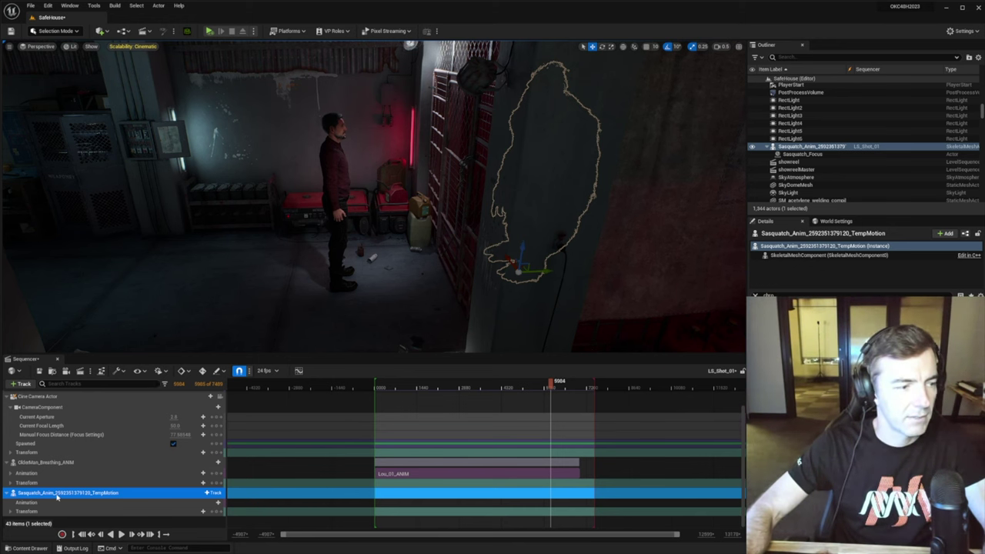
Rename the Sasquatch's track in the sequence as Bigfoot.
{"action": "double_click", "coordinate": [60, 494]}
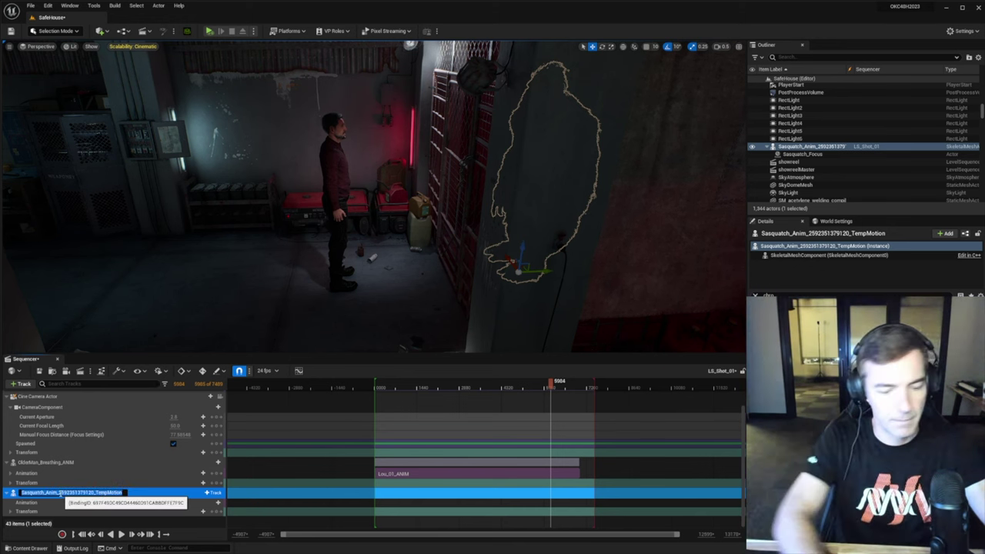
{"action": "type", "text": "Sa"}
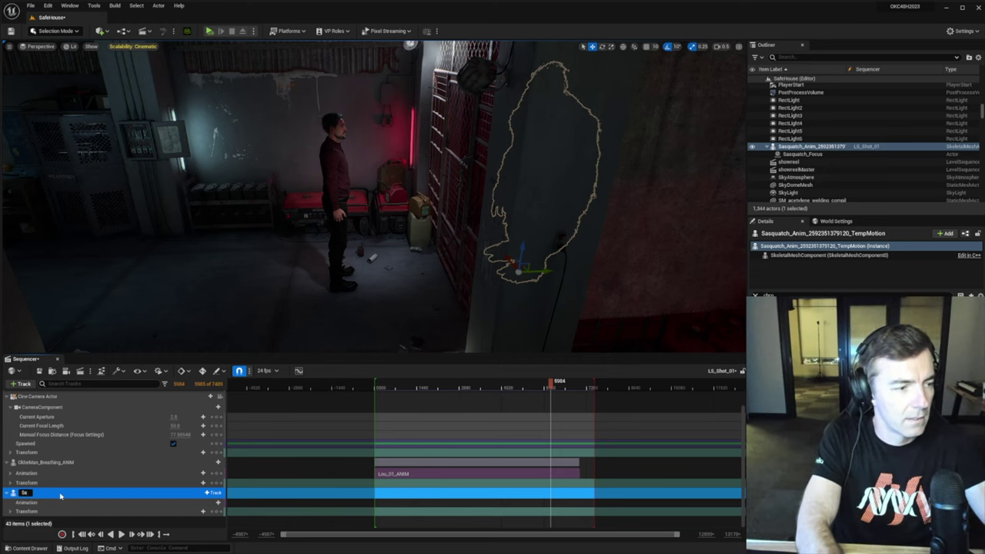
{"action": "type", "text": "sfoot"}
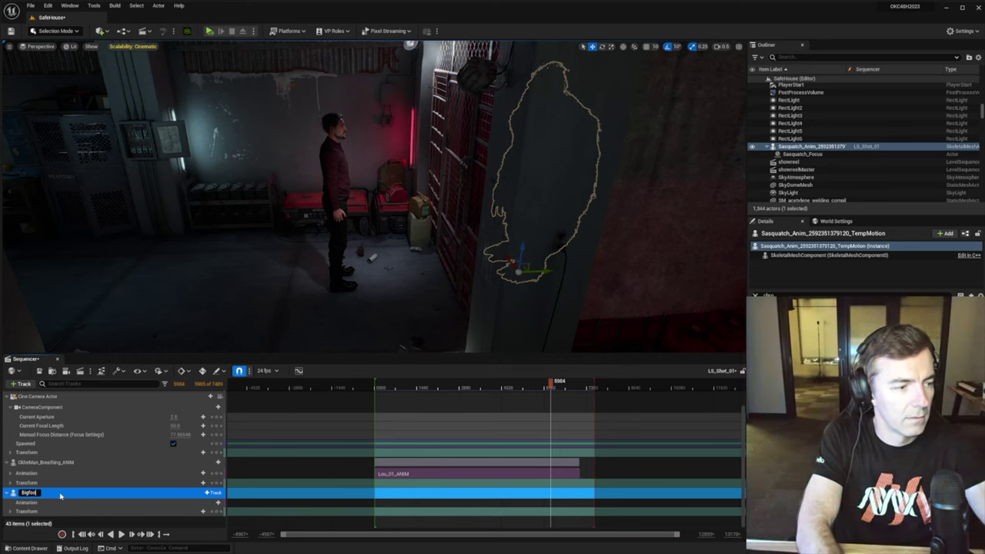
{"action": "key", "text": "Return"}
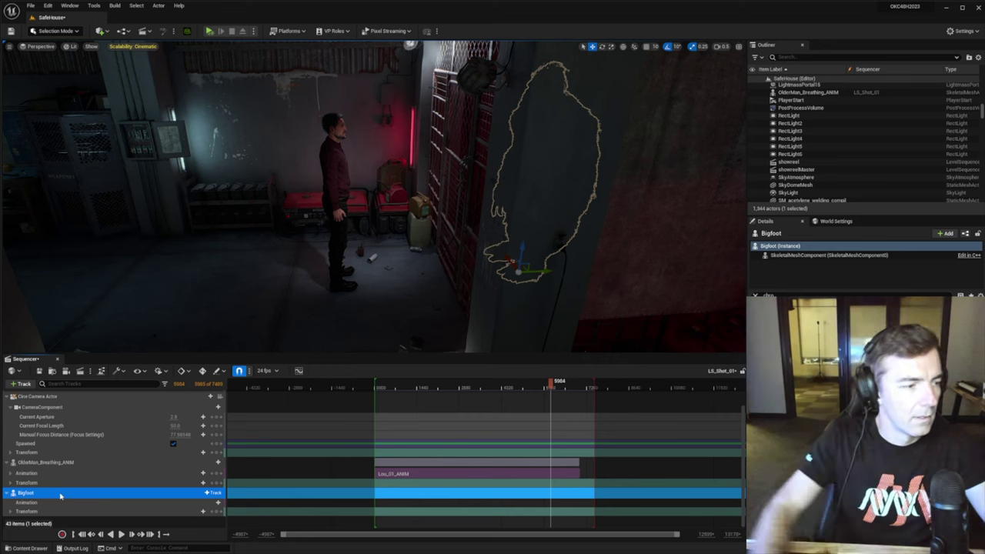
Select the man and rename his OlderMan_Breathing_ANIM track as Lou.
{"action": "left_click", "coordinate": [331, 181]}
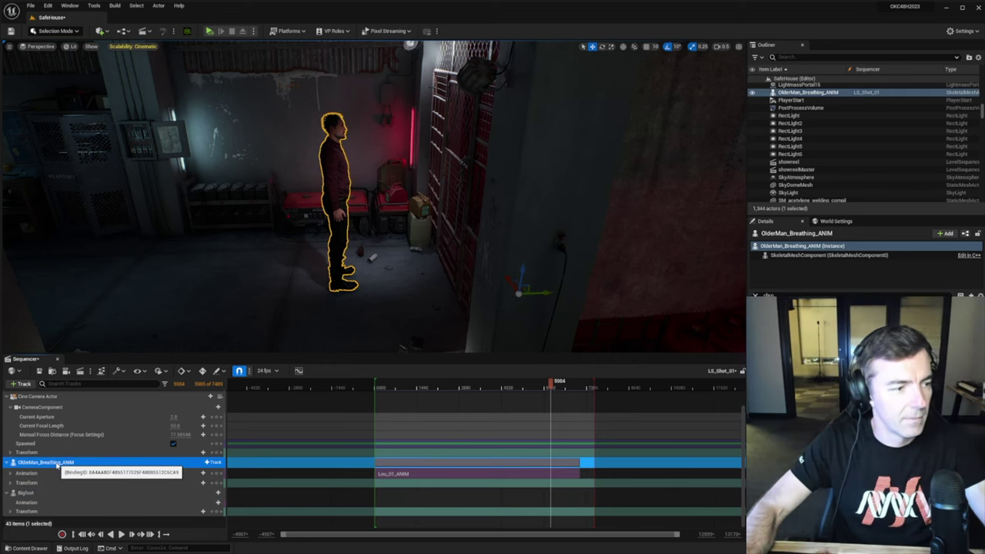
{"action": "double_click", "coordinate": [54, 462]}
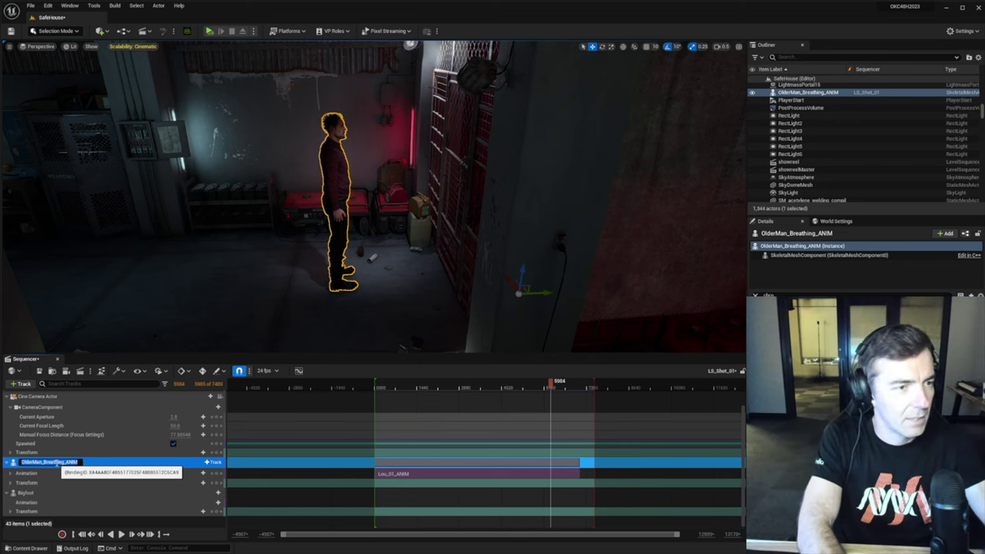
{"action": "type", "text": "Lou"}
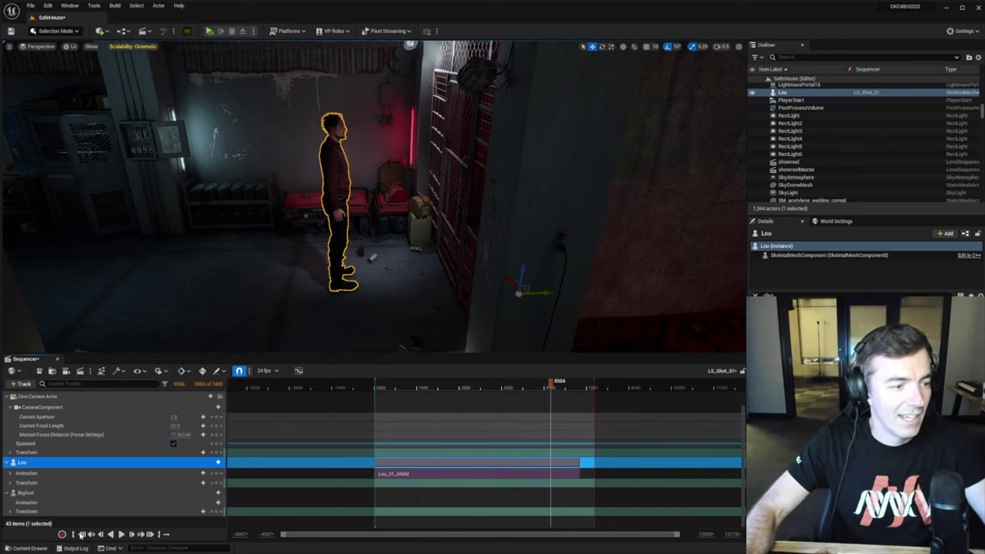
Return to frame 0 and assign the Bigfoot_01_ANIM TempMotion animation sequence to Bigfoot's animation track.
{"action": "left_click", "coordinate": [80, 534]}
{"action": "right_click_drag", "start_coordinate": [411, 171], "coordinate": [523, 171]}
{"action": "key", "text": "w"}
{"action": "left_click", "coordinate": [383, 238]}
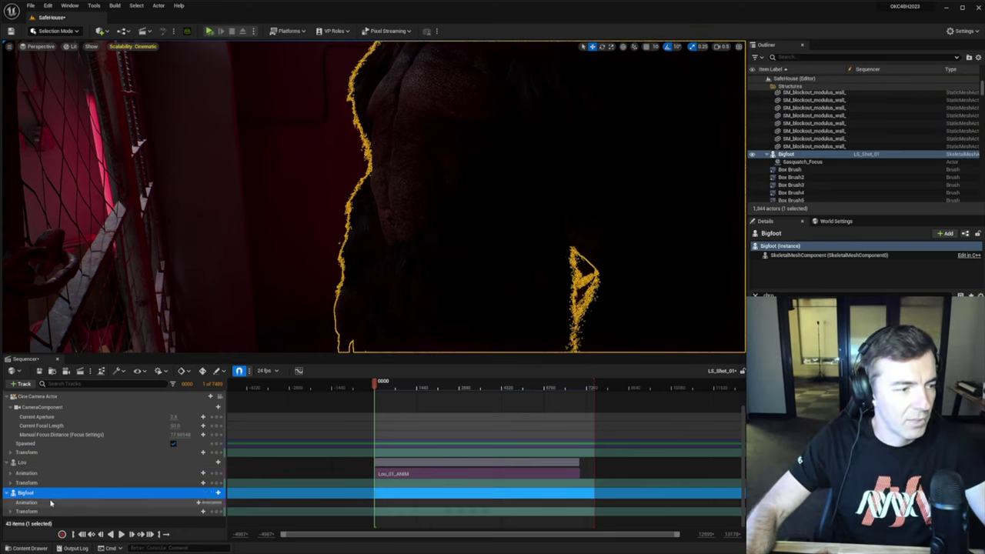
{"action": "left_click", "coordinate": [200, 503]}
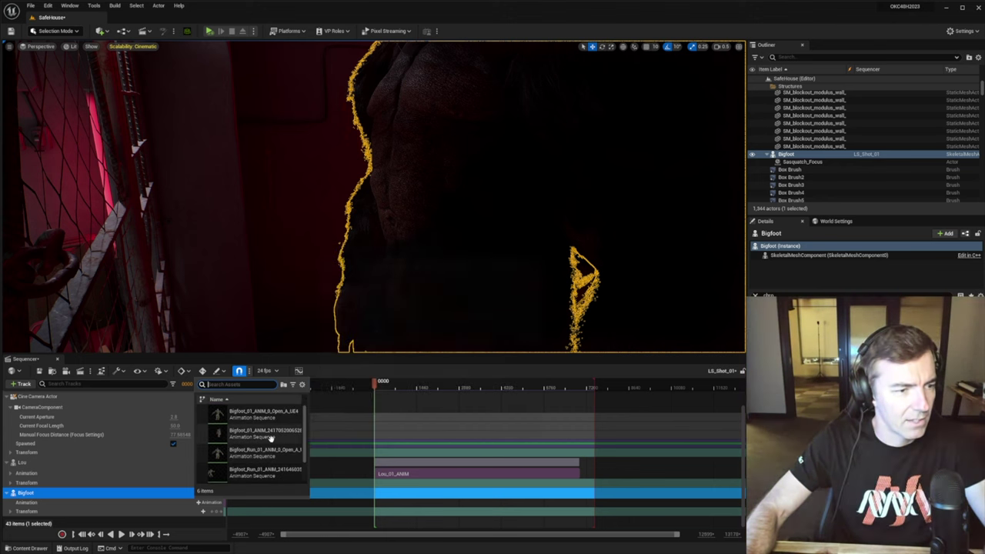
{"action": "left_click", "coordinate": [261, 434]}
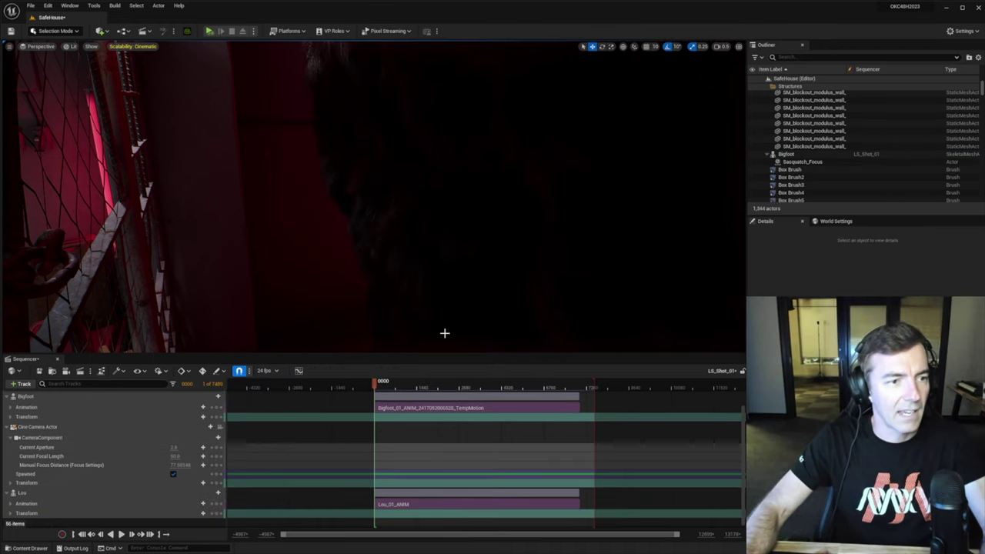
Examine Bigfoot's animated pose inside the cage from the start of the shot to frame 737.
{"action": "key", "text": "s"}
{"action": "right_click_drag", "start_coordinate": [420, 286], "coordinate": [420, 285]}
{"action": "key", "text": "e"}
{"action": "right_click_drag", "start_coordinate": [401, 323], "coordinate": [401, 323]}
{"action": "key", "text": "w"}
{"action": "left_click_drag", "start_coordinate": [377, 386], "coordinate": [397, 389]}
{"action": "right_click_drag", "start_coordinate": [442, 275], "coordinate": [442, 275]}
{"action": "left_click", "coordinate": [442, 275]}
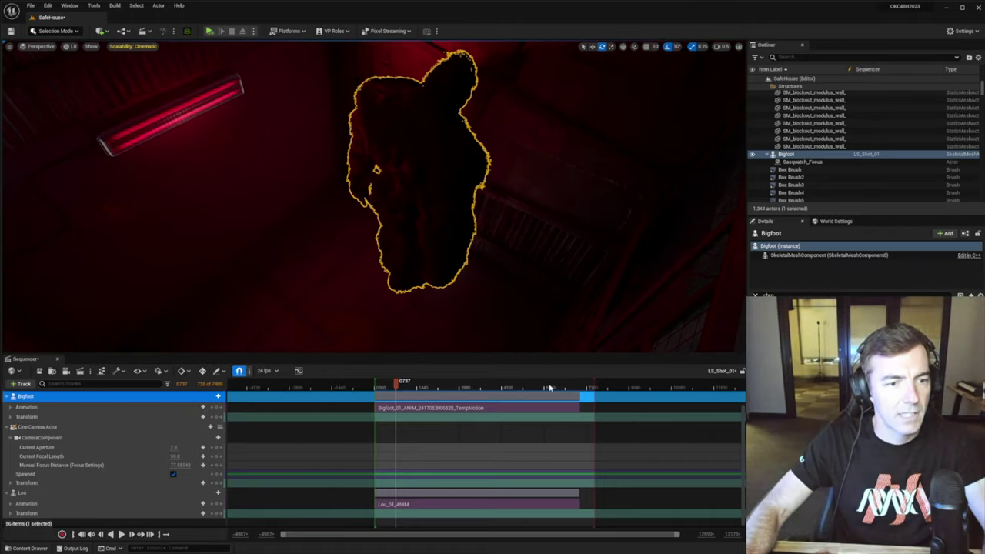
At frame 6128, select Lou and lower him so his floating feet rest on the floor.
{"action": "left_click_drag", "start_coordinate": [550, 388], "coordinate": [556, 389]}
{"action": "right_click_drag", "start_coordinate": [496, 269], "coordinate": [214, 200]}
{"action": "right_click_drag", "start_coordinate": [243, 261], "coordinate": [253, 220]}
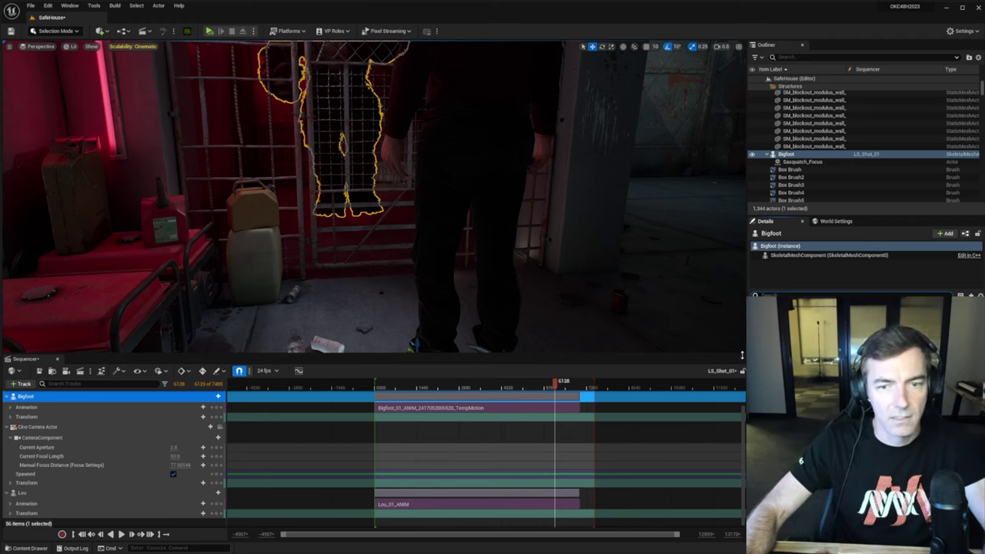
{"action": "right_click_drag", "start_coordinate": [515, 295], "coordinate": [356, 225]}
{"action": "key", "text": "q"}
{"action": "left_click", "coordinate": [24, 492]}
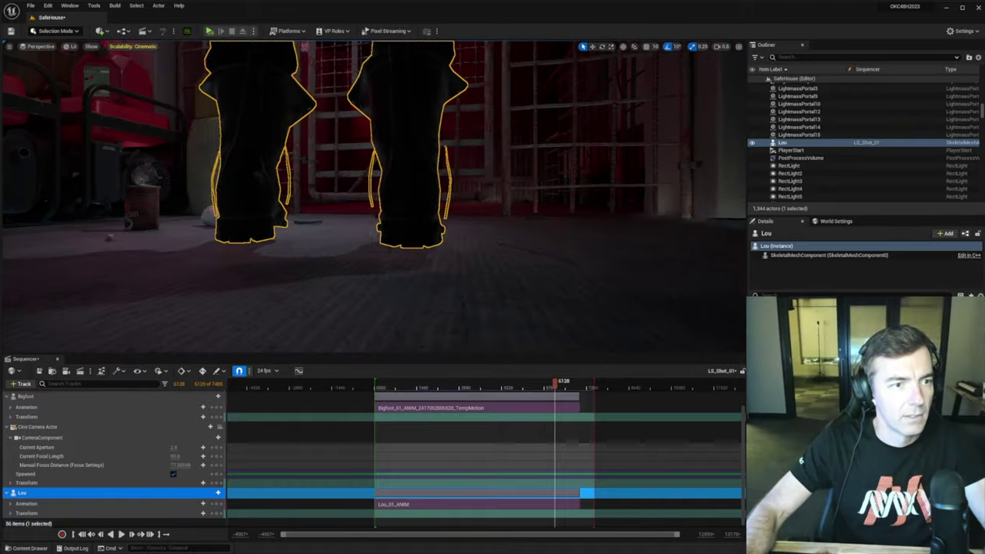
{"action": "right_click_drag", "start_coordinate": [374, 201], "coordinate": [492, 191]}
{"action": "right_click_drag", "start_coordinate": [401, 230], "coordinate": [450, 231]}
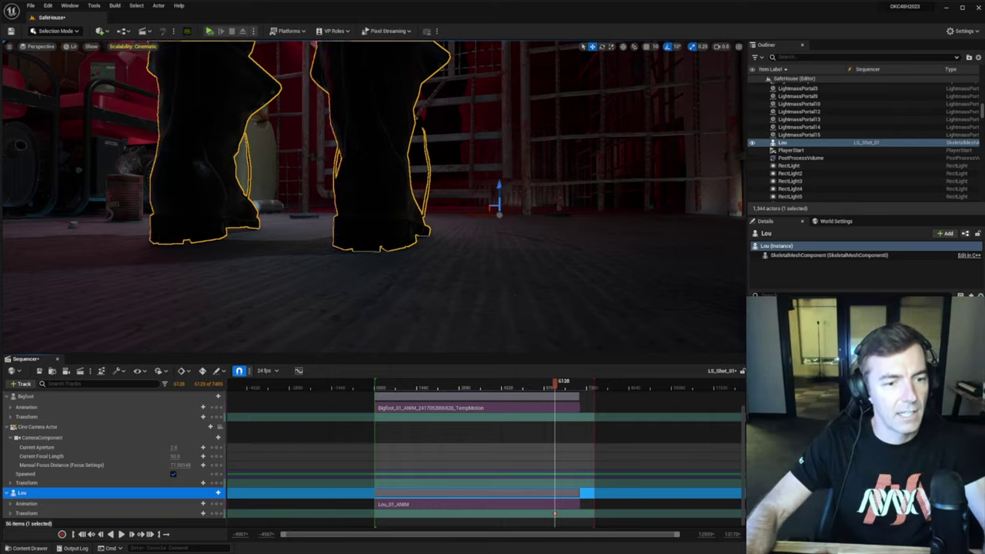
Select Bigfoot inside the cage and lower him toward the floor.
{"action": "key", "text": "w"}
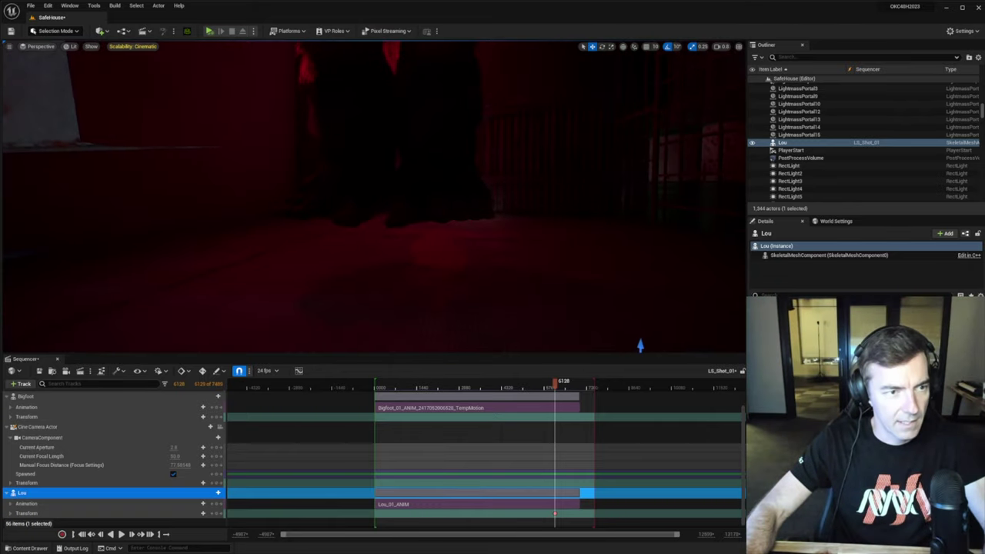
{"action": "left_click", "coordinate": [439, 146]}
{"action": "left_click_drag", "start_coordinate": [439, 146], "coordinate": [693, 147], "text": "alt"}
{"action": "right_click_drag", "start_coordinate": [431, 238], "coordinate": [476, 239]}
{"action": "left_click_drag", "start_coordinate": [424, 194], "coordinate": [426, 214]}
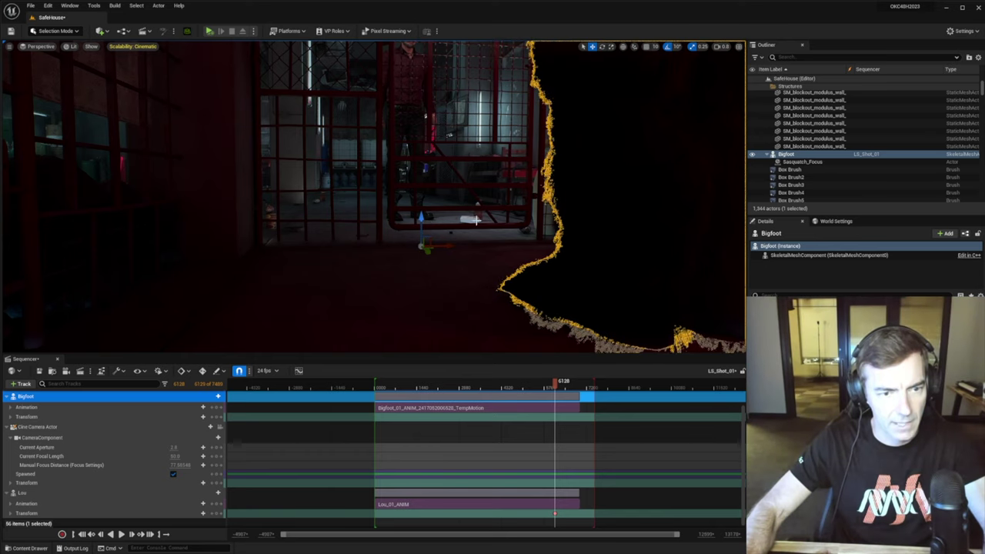
{"action": "right_click_drag", "start_coordinate": [658, 302], "coordinate": [686, 305]}
{"action": "mouse_move", "coordinate": [531, 268]}
{"action": "right_mouse_down"}
{"action": "mouse_move", "coordinate": [477, 269]}
{"action": "mouse_move", "coordinate": [538, 273]}
{"action": "right_mouse_up"}
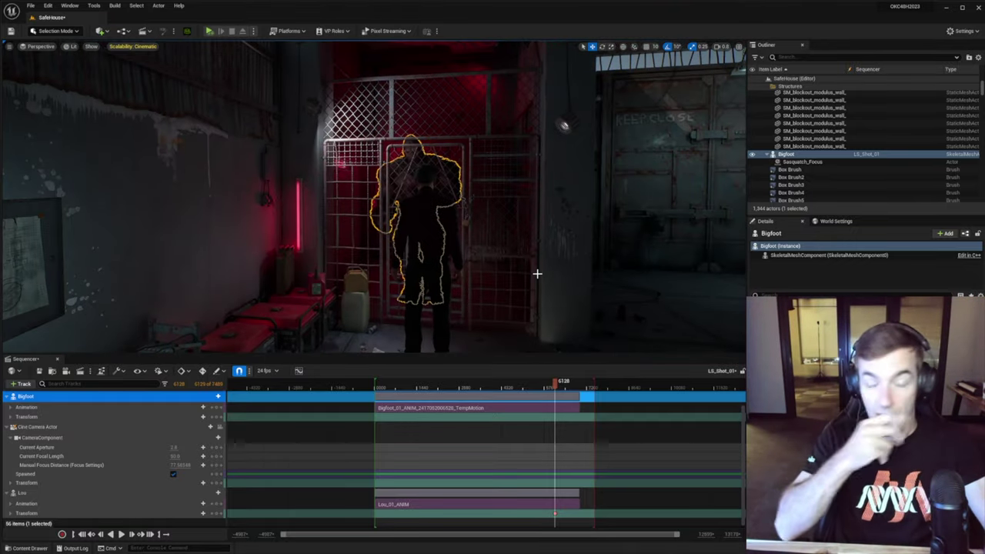
Turn off rotation snapping while adjusting Bigfoot's placement behind the cage gate, and save the sequence.
{"action": "right_click_drag", "start_coordinate": [678, 185], "coordinate": [679, 181]}
{"action": "right_click_drag", "start_coordinate": [477, 297], "coordinate": [427, 293]}
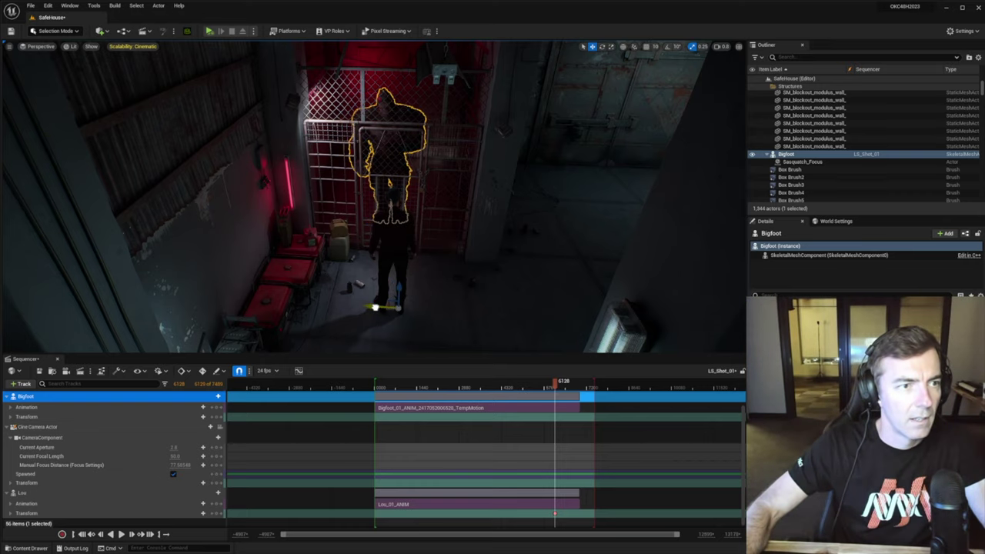
{"action": "key", "text": "f"}
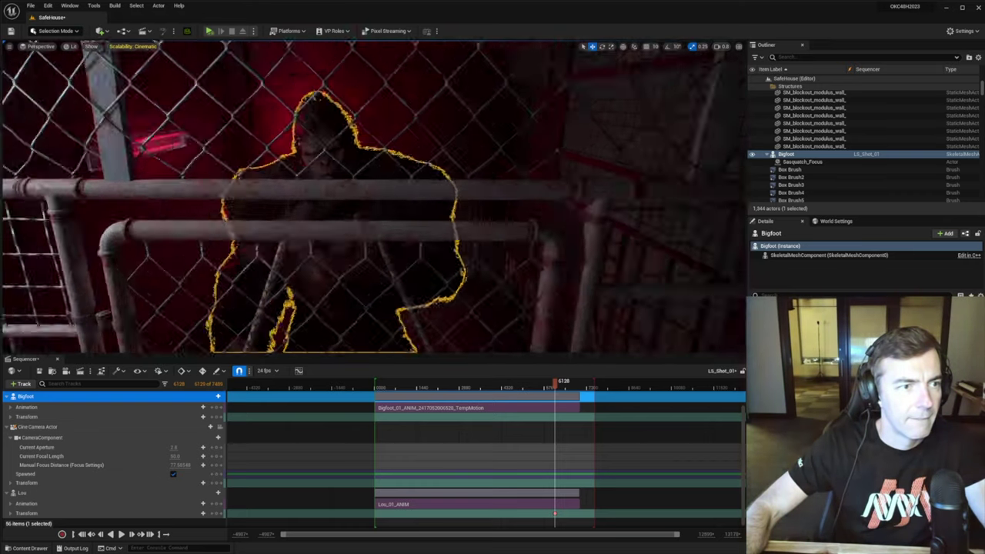
{"action": "right_click_drag", "start_coordinate": [374, 197], "coordinate": [285, 224]}
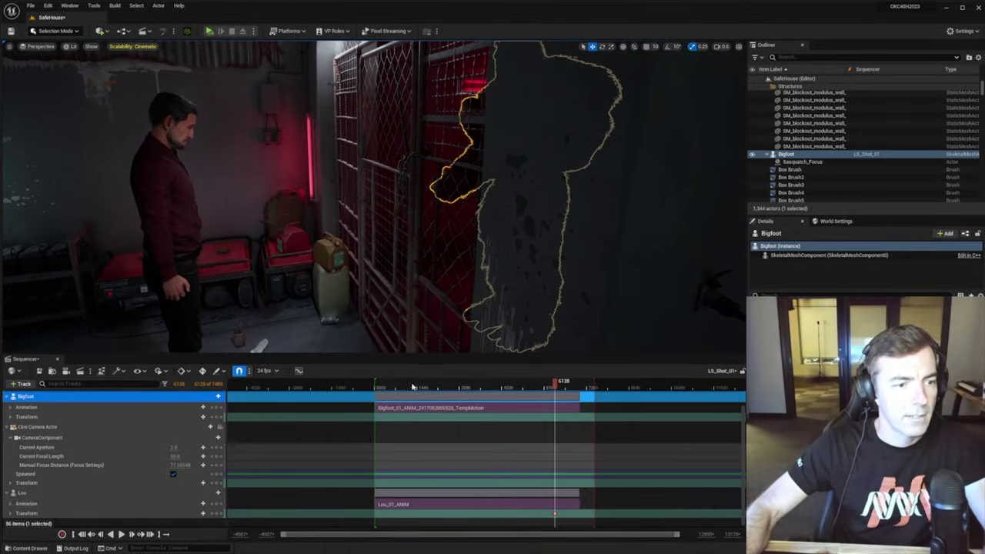
{"action": "left_click", "coordinate": [39, 373]}
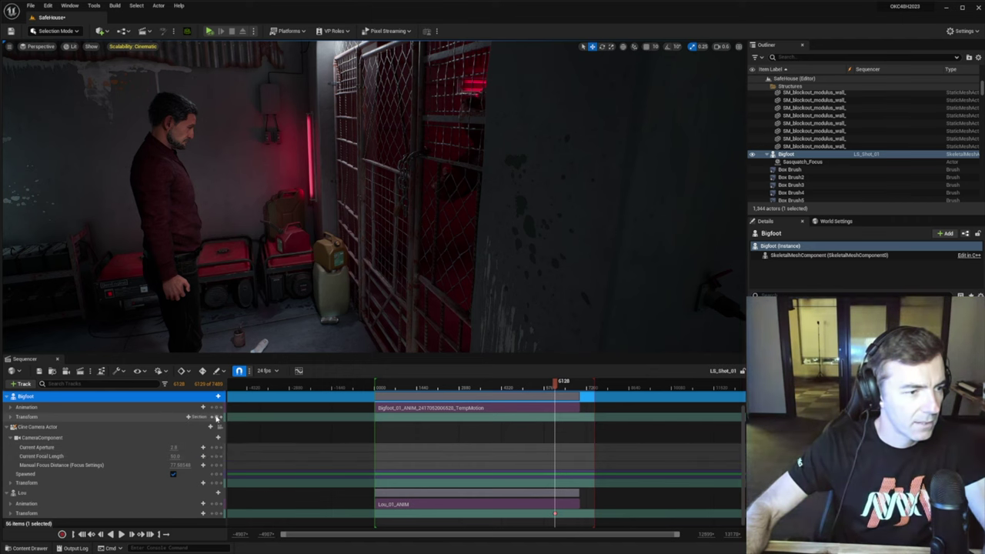
Move Bigfoot's and Lou's transform keyframes from frame 6128 to frame 0.
{"action": "left_click_drag", "start_coordinate": [555, 417], "coordinate": [375, 418]}
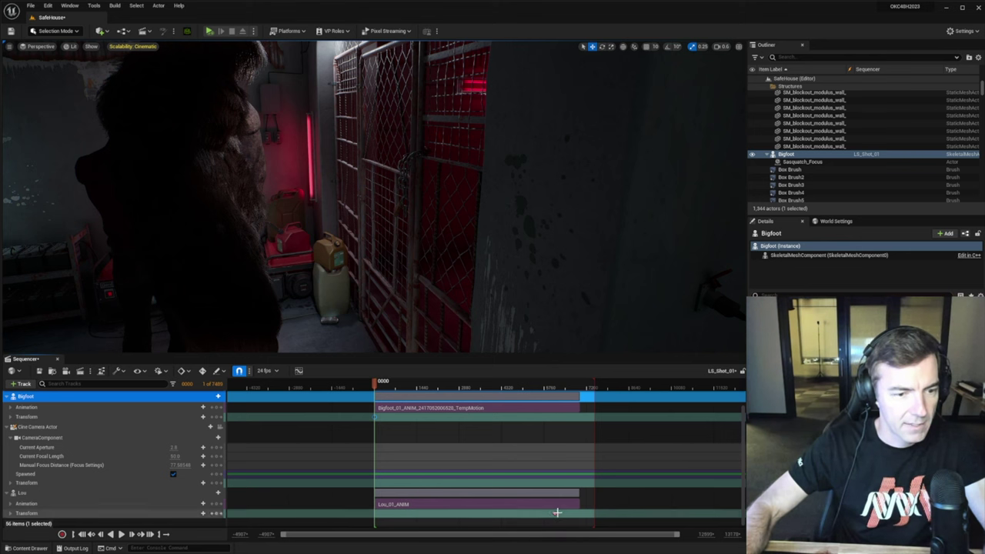
{"action": "left_click_drag", "start_coordinate": [557, 514], "coordinate": [377, 515]}
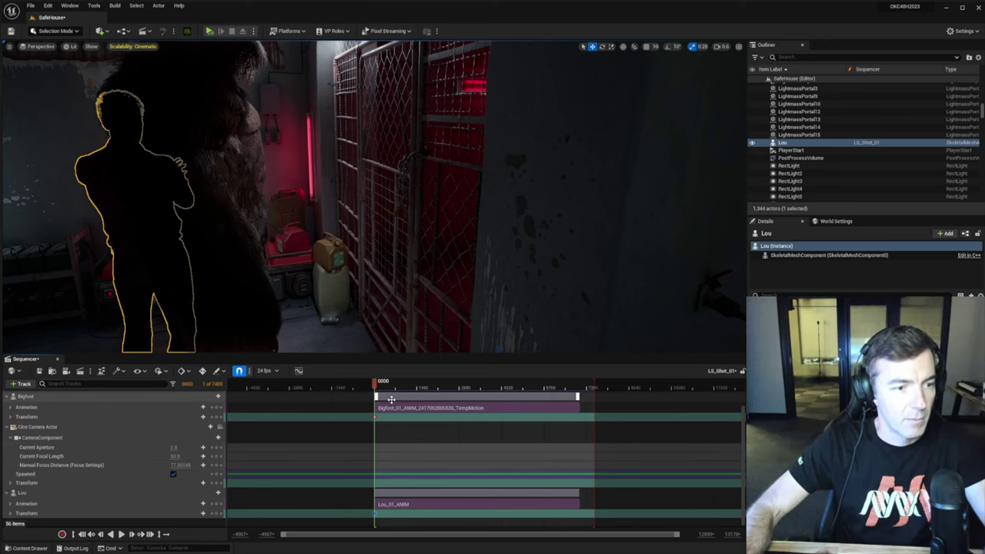
Play the sequence from near its start to frame 1168 and examine Lou beside the cage gate.
{"action": "scroll", "coordinate": [410, 432], "scroll_direction": "up", "scroll_amount": 2}
{"action": "scroll", "coordinate": [410, 431], "scroll_direction": "up", "scroll_amount": 1}
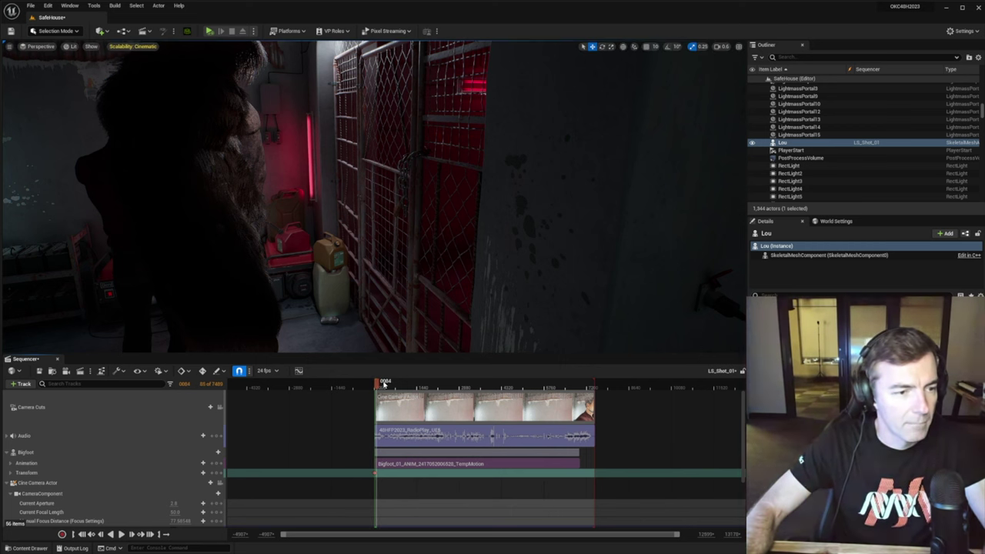
{"action": "right_click_drag", "start_coordinate": [387, 301], "coordinate": [423, 301]}
{"action": "key", "text": "e"}
{"action": "key", "text": "space"}
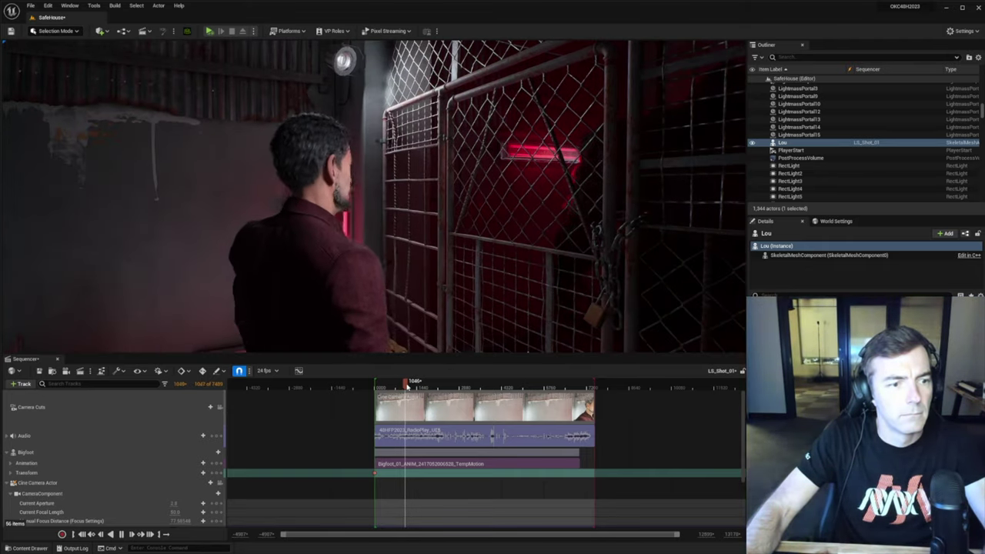
{"action": "right_click_drag", "start_coordinate": [436, 293], "coordinate": [368, 237]}
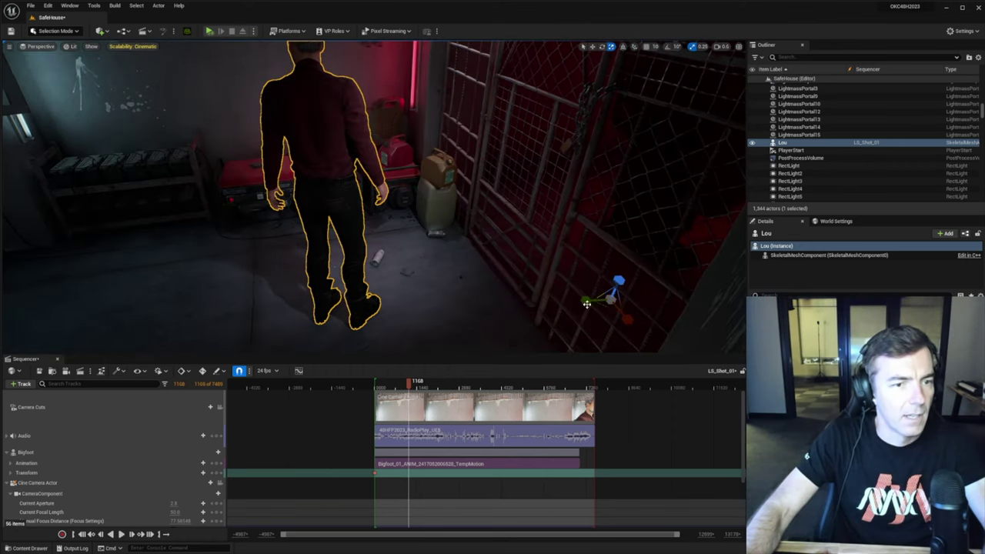
{"action": "left_click_drag", "start_coordinate": [636, 294], "coordinate": [576, 299]}
{"action": "mouse_move", "coordinate": [525, 272]}
{"action": "right_mouse_down"}
{"action": "mouse_move", "coordinate": [526, 181]}
{"action": "mouse_move", "coordinate": [509, 276]}
{"action": "right_mouse_up"}
Show the light icons in the viewport and re-aim SM_lights_projector7 beside the cage gate.
{"action": "key", "text": "s"}
{"action": "key", "text": "g"}
{"action": "left_click", "coordinate": [522, 182]}
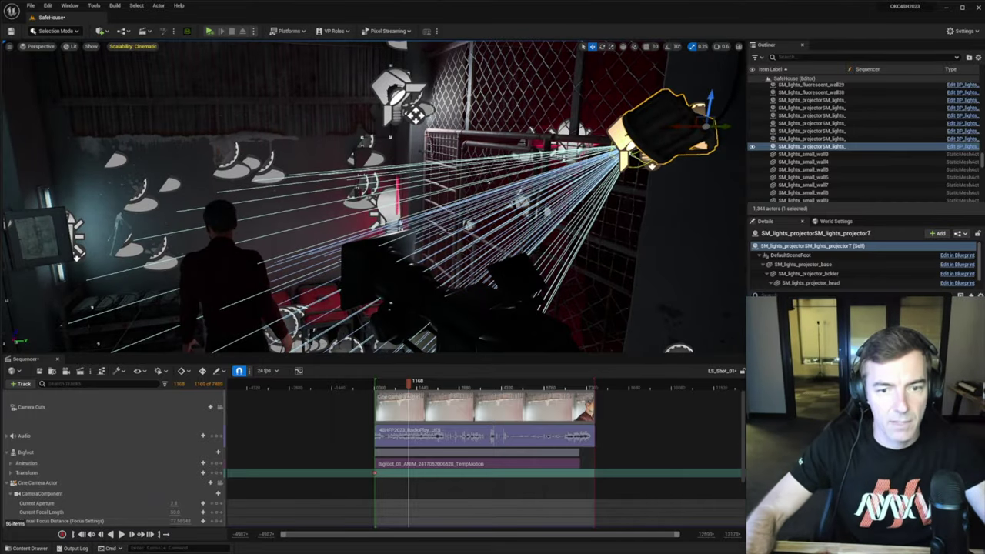
{"action": "left_click_drag", "start_coordinate": [870, 370], "coordinate": [905, 370]}
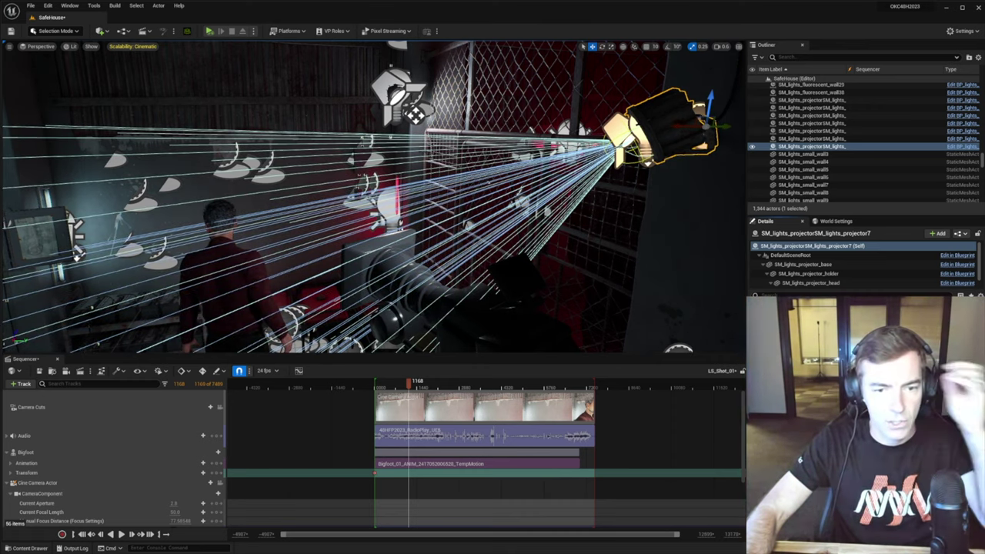
Widen the cone of the projector's SpotLight component and hide the light icons in the viewport.
{"action": "scroll", "coordinate": [818, 284], "scroll_direction": "down", "scroll_amount": 1}
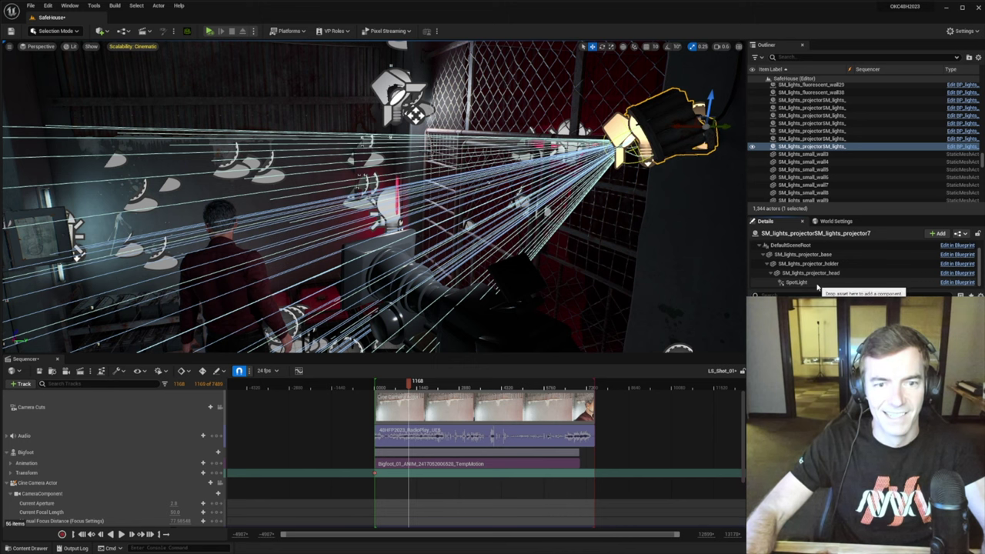
{"action": "left_click", "coordinate": [819, 284]}
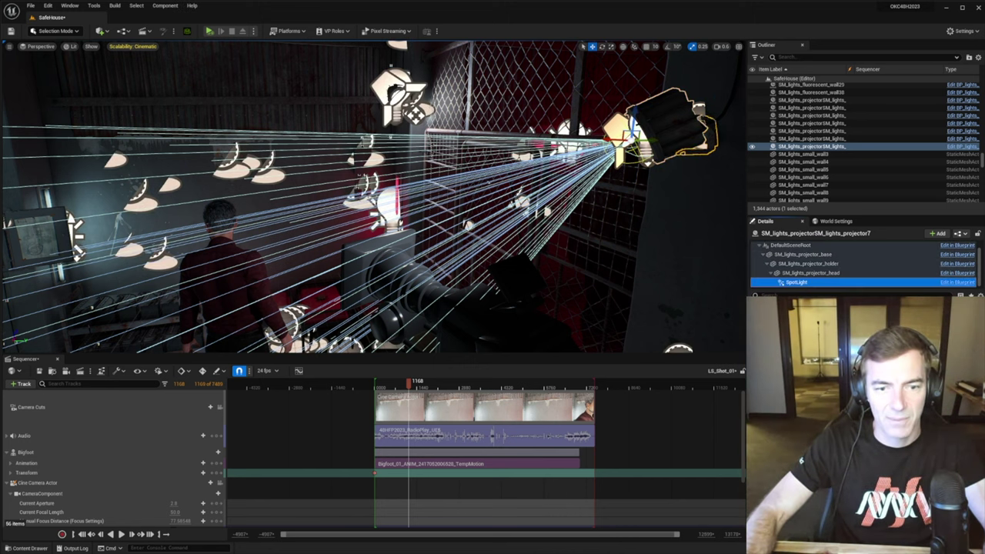
{"action": "left_click_drag", "start_coordinate": [877, 431], "coordinate": [904, 431]}
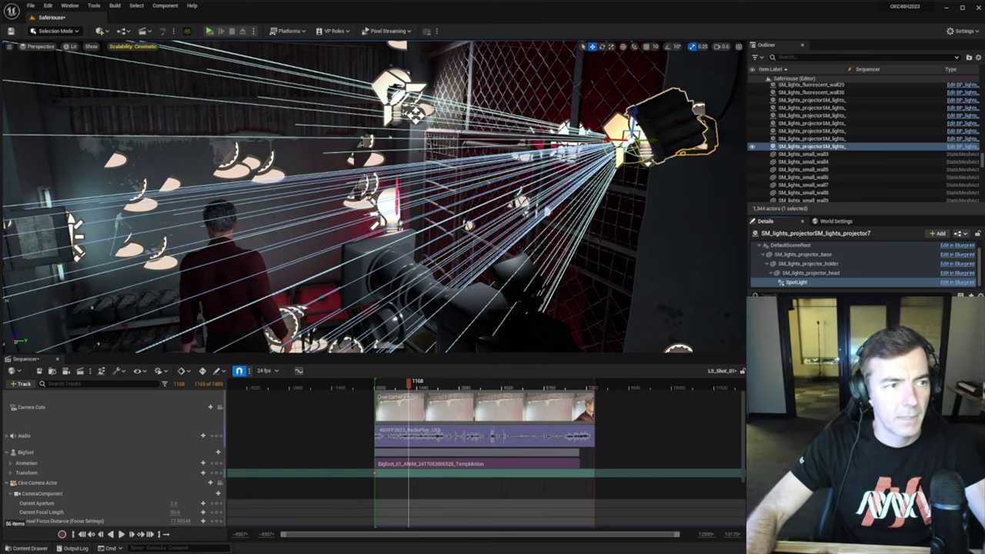
{"action": "left_click", "coordinate": [672, 105]}
{"action": "key", "text": "g"}
{"action": "right_click_drag", "start_coordinate": [500, 309], "coordinate": [470, 307]}
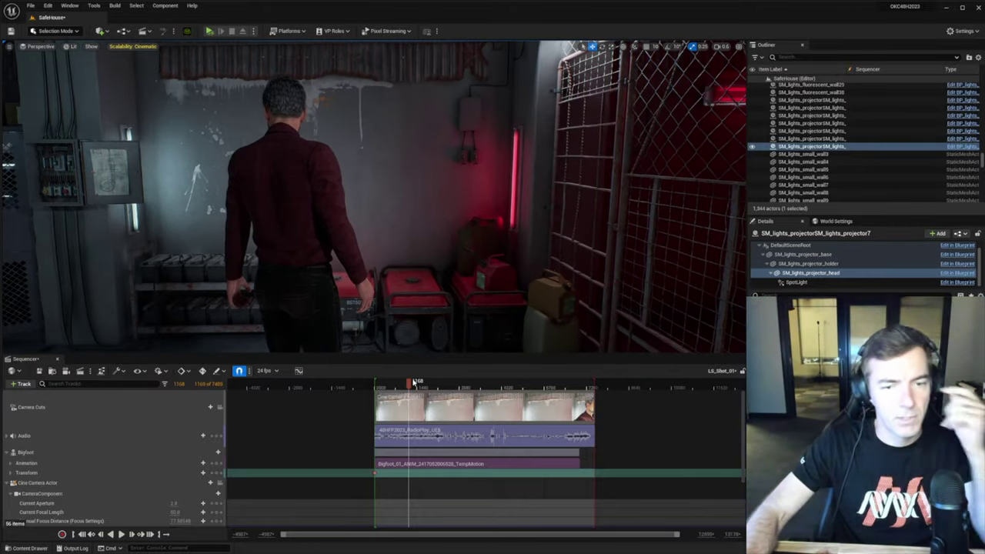
Select the projector's SpotLight component and go to frame 1705 to check the lighting on Lou.
{"action": "left_click", "coordinate": [796, 283]}
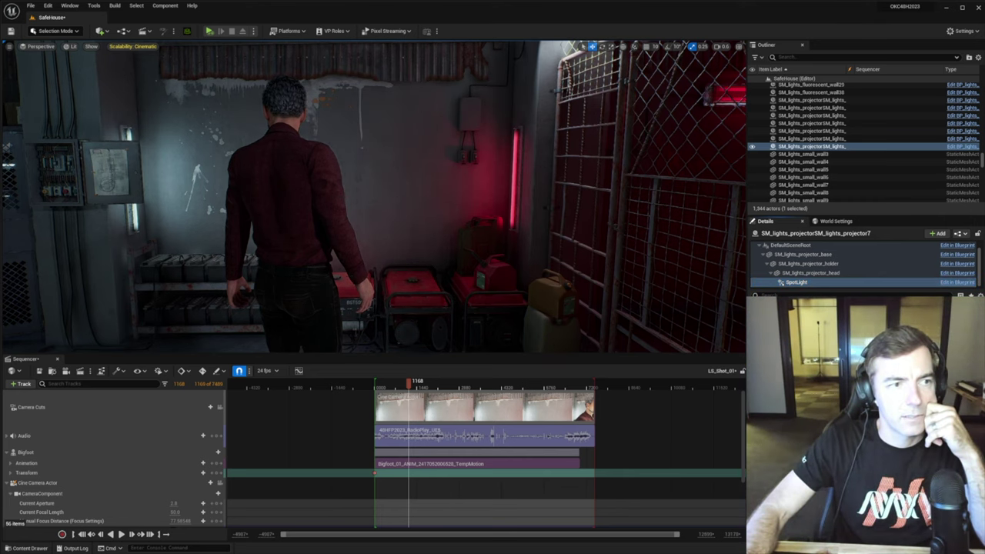
{"action": "left_click_drag", "start_coordinate": [409, 383], "coordinate": [426, 385]}
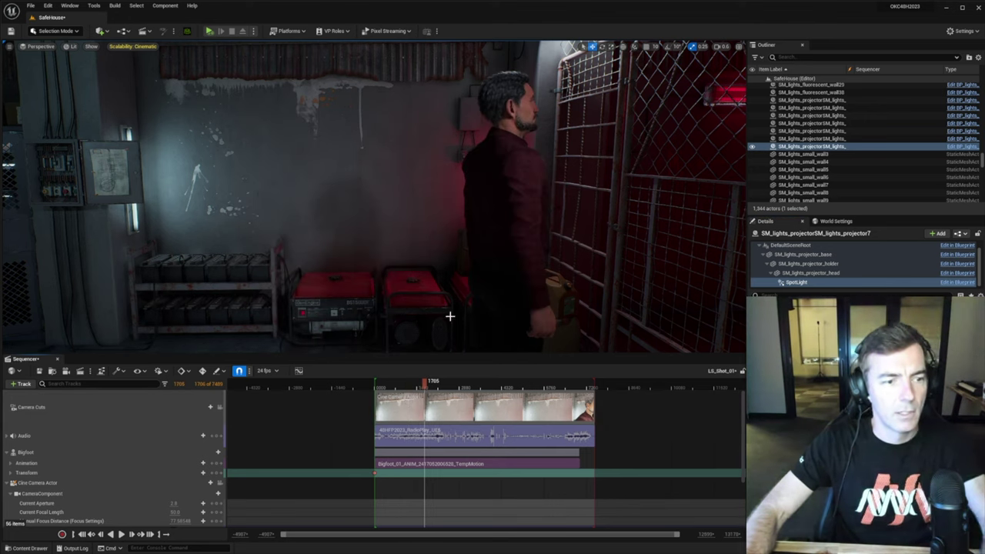
{"action": "scroll", "coordinate": [446, 488], "scroll_direction": "down", "scroll_amount": 3}
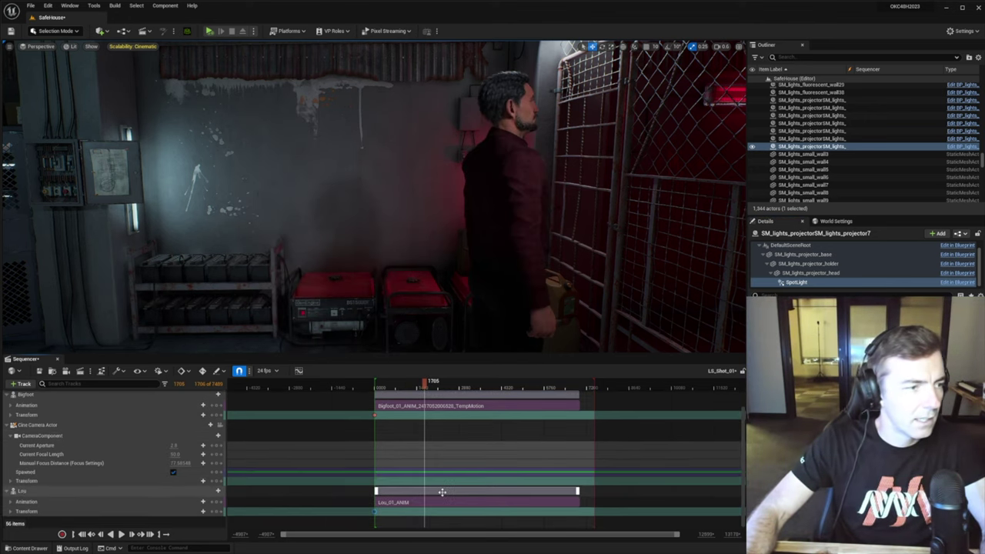
Move Lou back from the cage gate and shift the new Transform key to frame 0 in place of the old one.
{"action": "right_click_drag", "start_coordinate": [431, 231], "coordinate": [454, 270]}
{"action": "key", "text": "s"}
{"action": "left_click", "coordinate": [393, 192]}
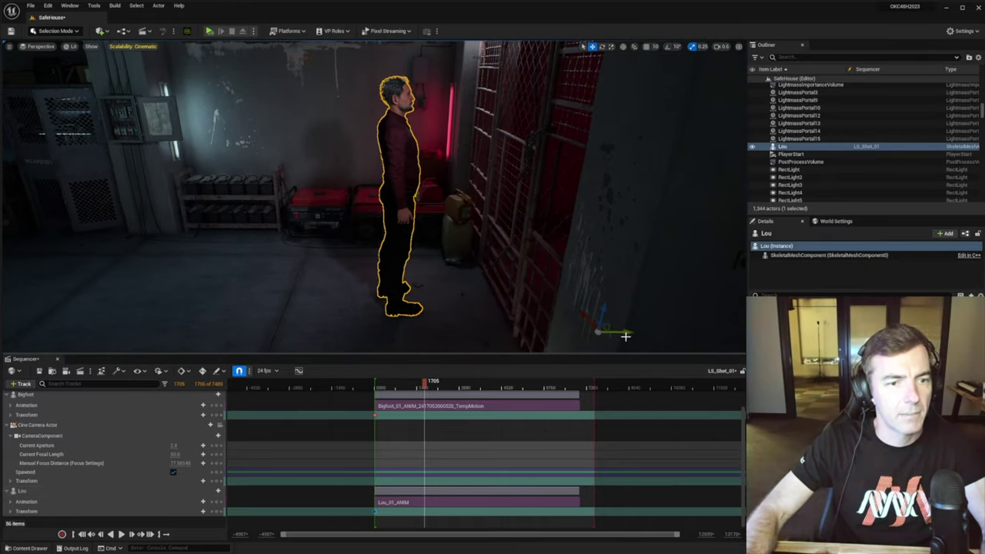
{"action": "left_click_drag", "start_coordinate": [622, 333], "coordinate": [565, 331]}
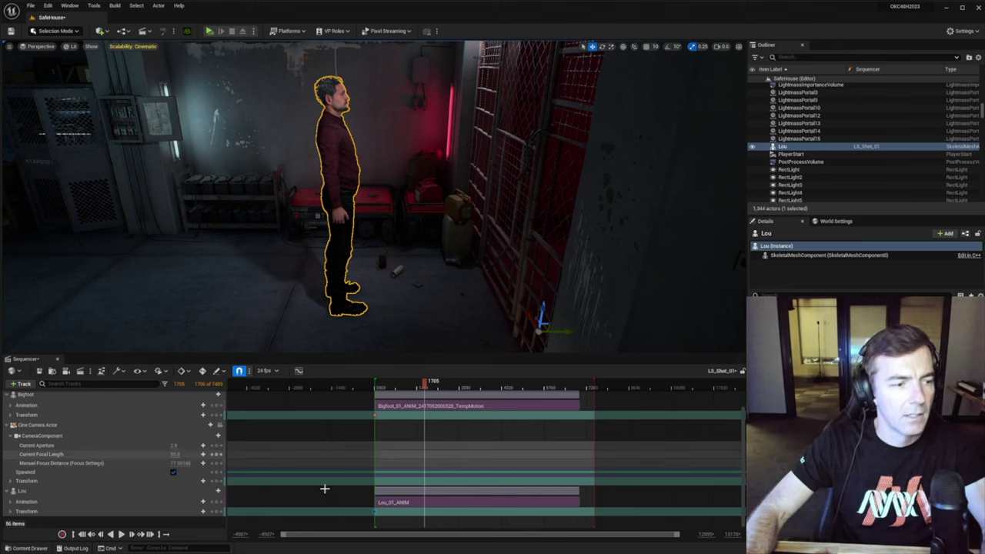
{"action": "left_click_drag", "start_coordinate": [569, 333], "coordinate": [576, 333]}
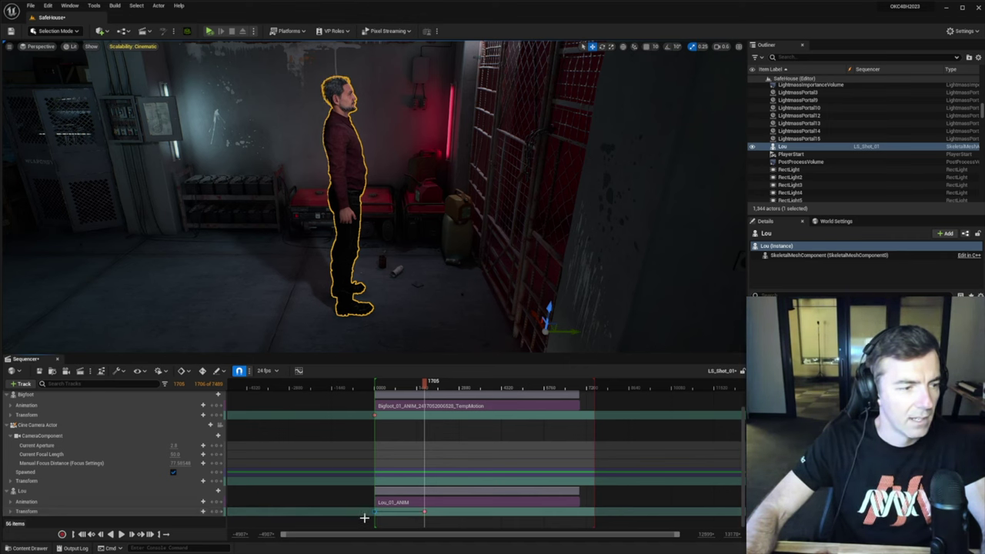
{"action": "key", "text": "Delete"}
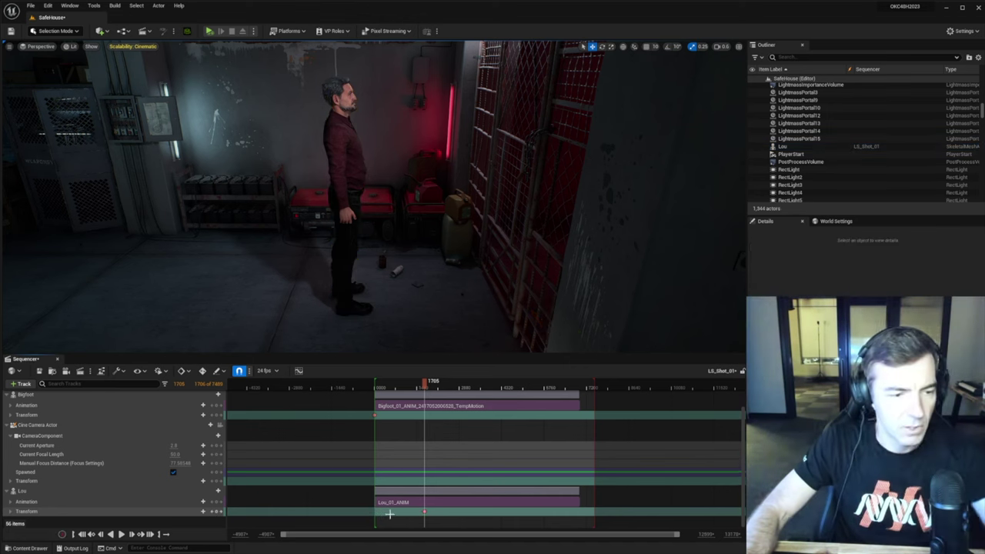
{"action": "left_click_drag", "start_coordinate": [423, 512], "coordinate": [375, 512]}
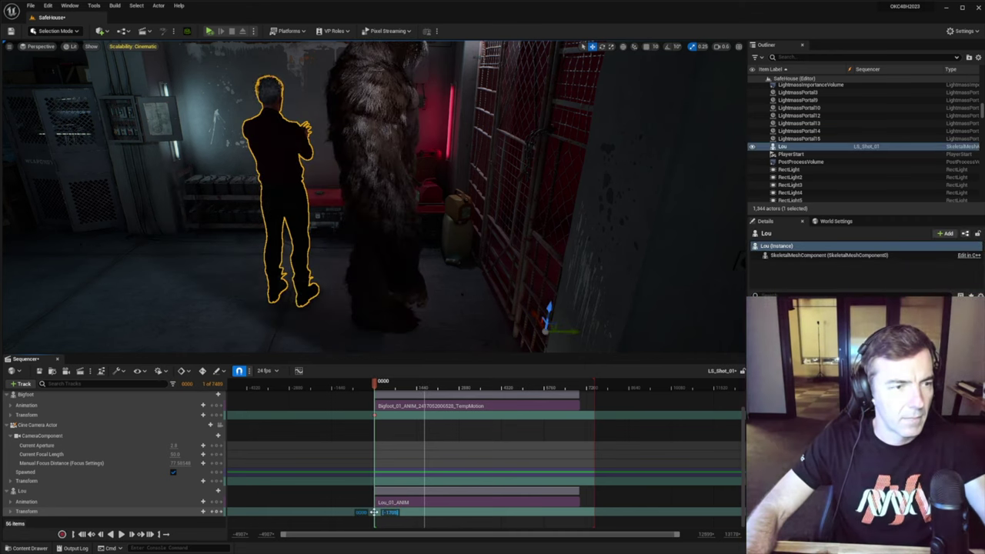
Go to frame 2294 and examine Bigfoot and Lou on either side of the cage gate.
{"action": "left_click", "coordinate": [375, 415]}
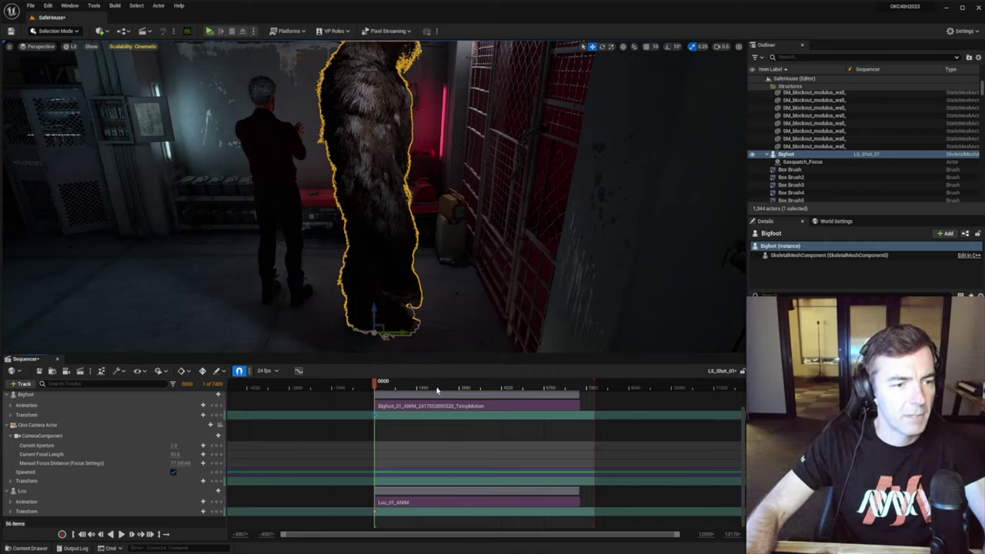
{"action": "left_click_drag", "start_coordinate": [436, 391], "coordinate": [442, 390]}
{"action": "key", "text": "f"}
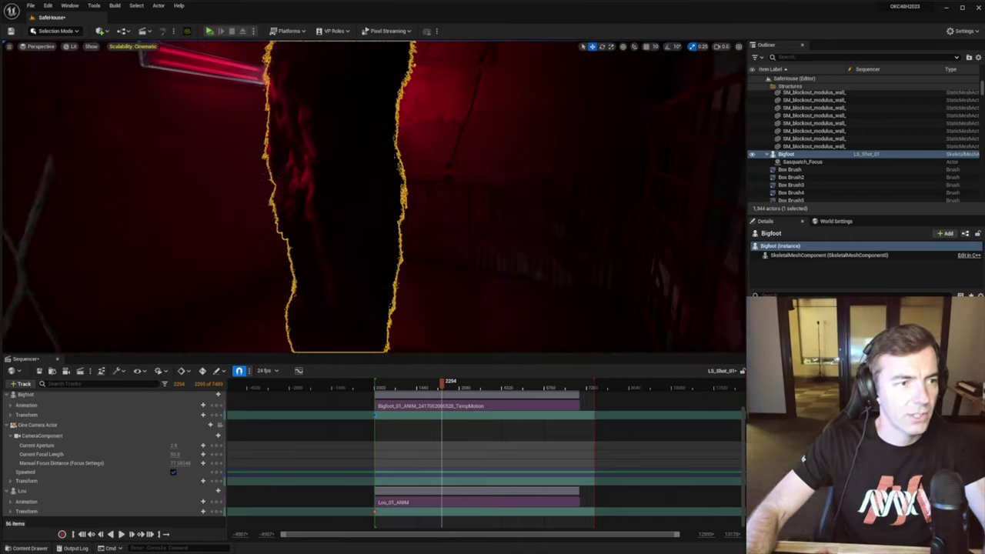
{"action": "right_click_drag", "start_coordinate": [374, 231], "coordinate": [393, 131]}
{"action": "right_click_drag", "start_coordinate": [374, 197], "coordinate": [306, 177]}
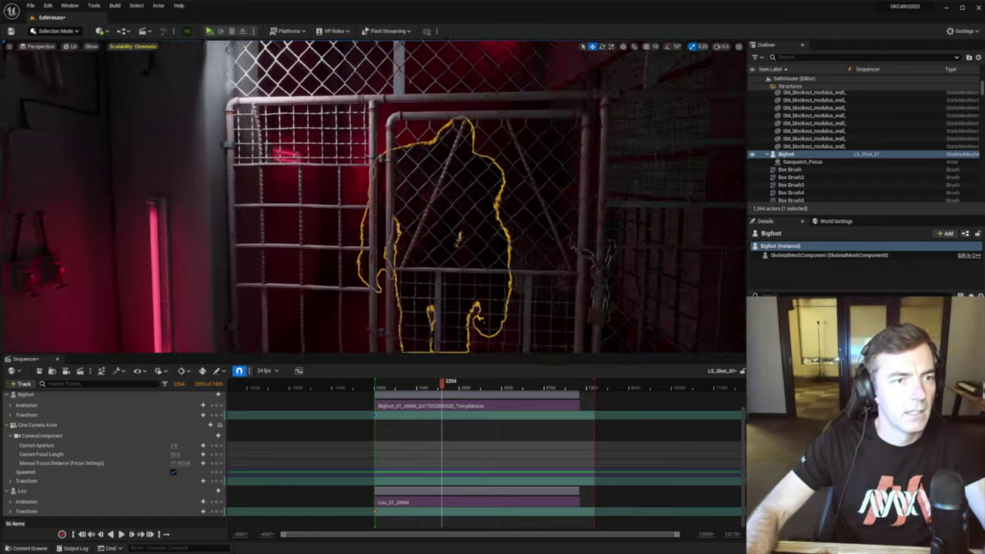
{"action": "left_click", "coordinate": [478, 325]}
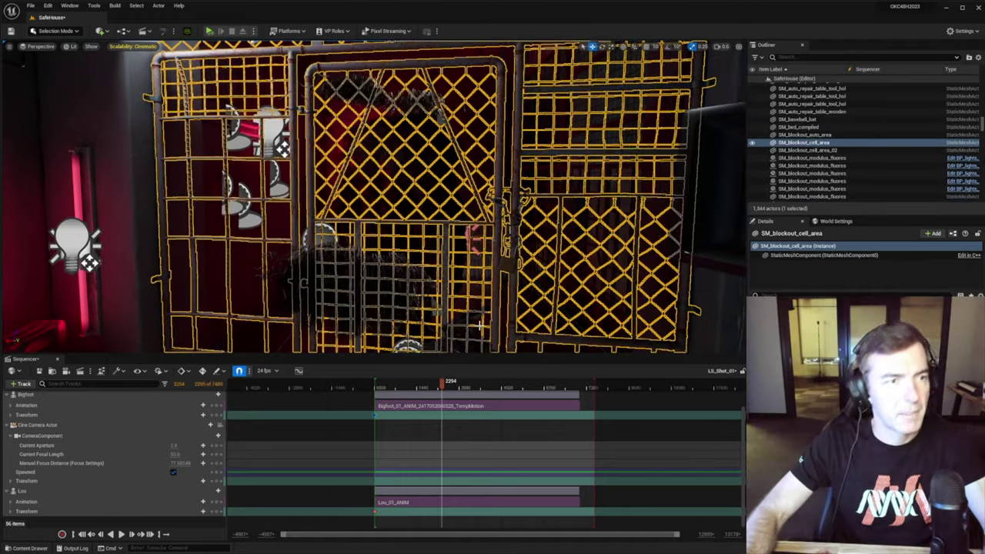
{"action": "right_click_drag", "start_coordinate": [432, 231], "coordinate": [269, 230]}
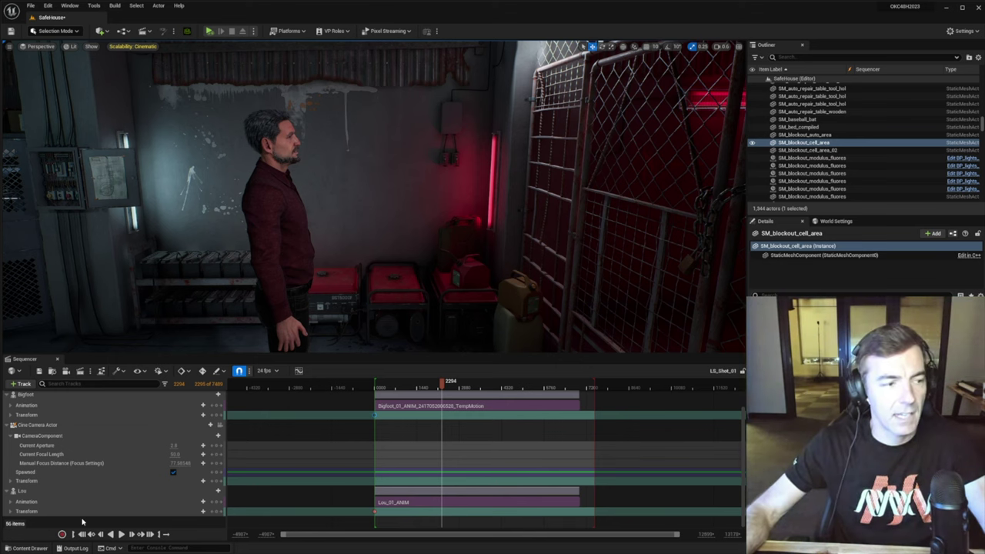
Rename the Cine Camera Actor track in the sequence to CAM_01.
{"action": "scroll", "coordinate": [119, 468], "scroll_direction": "up", "scroll_amount": 3}
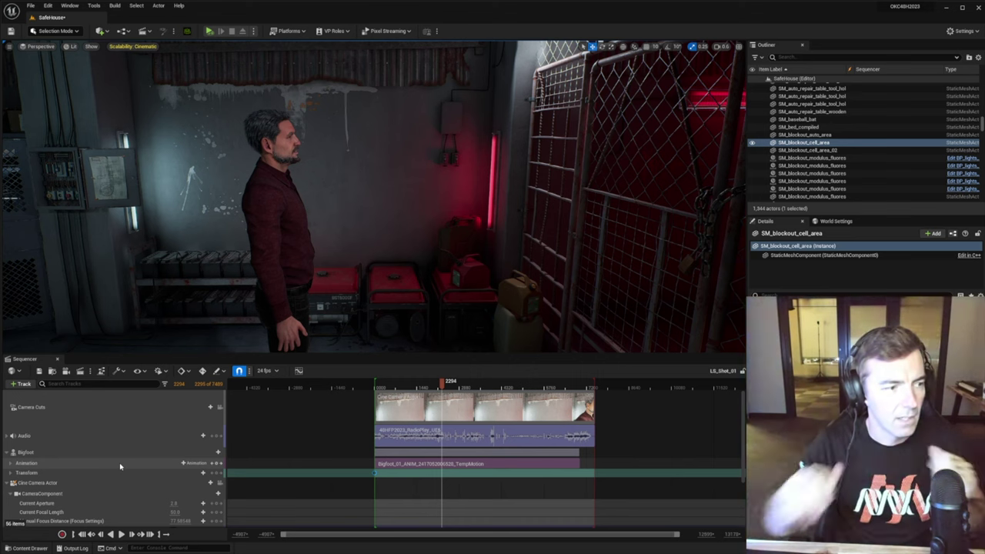
{"action": "left_click", "coordinate": [47, 484]}
{"action": "double_click", "coordinate": [48, 484]}
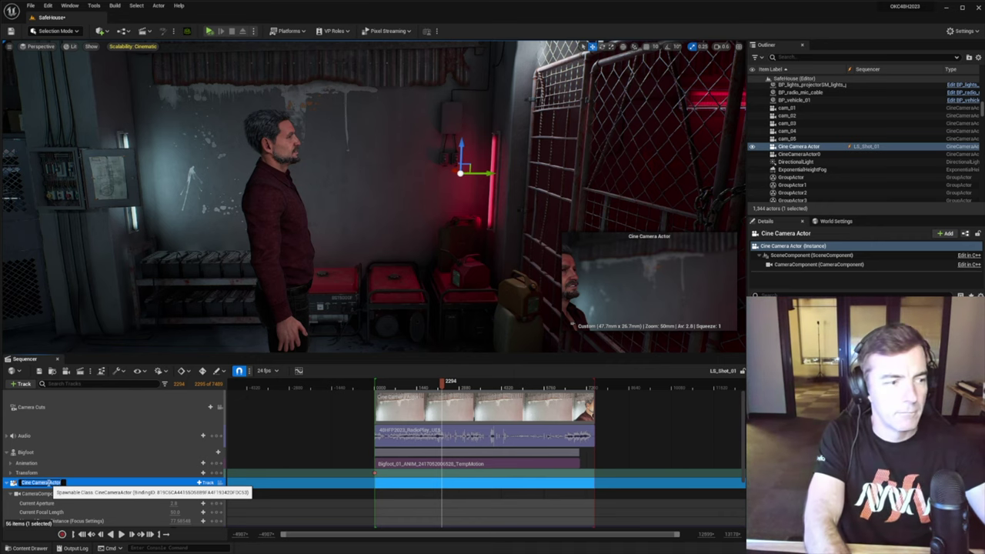
{"action": "type", "text": "Camer"}
{"action": "key", "text": "BackSpace"}
{"action": "key", "text": "BackSpace"}
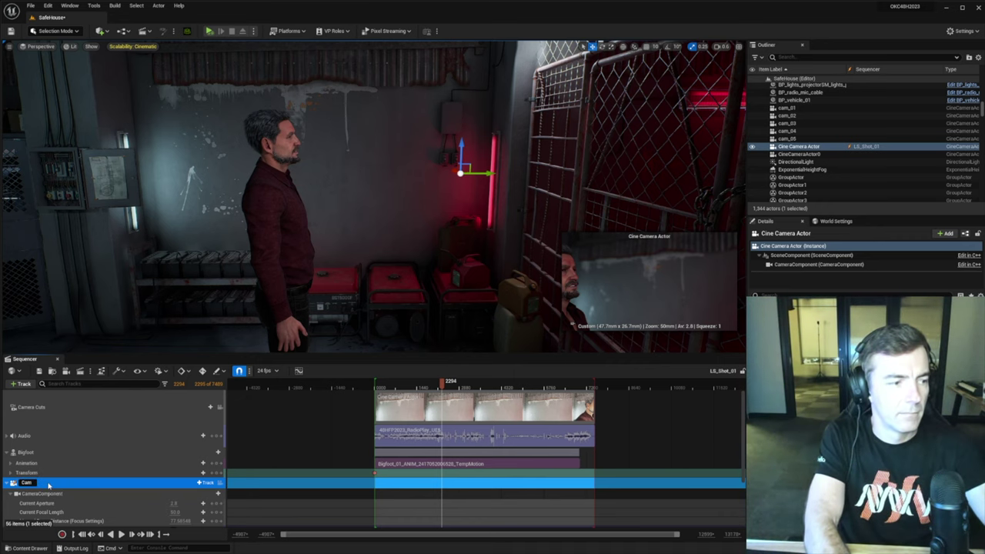
{"action": "key", "text": "BackSpace"}
{"action": "key", "text": "BackSpace"}
{"action": "key", "text": "BackSpace"}
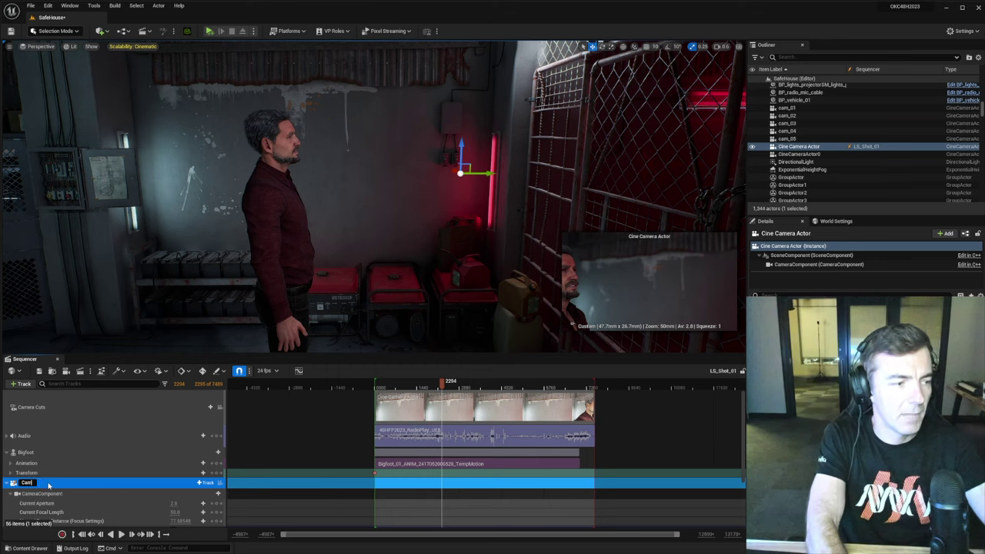
{"action": "type", "text": "CAM_01"}
{"action": "key", "text": "Return"}
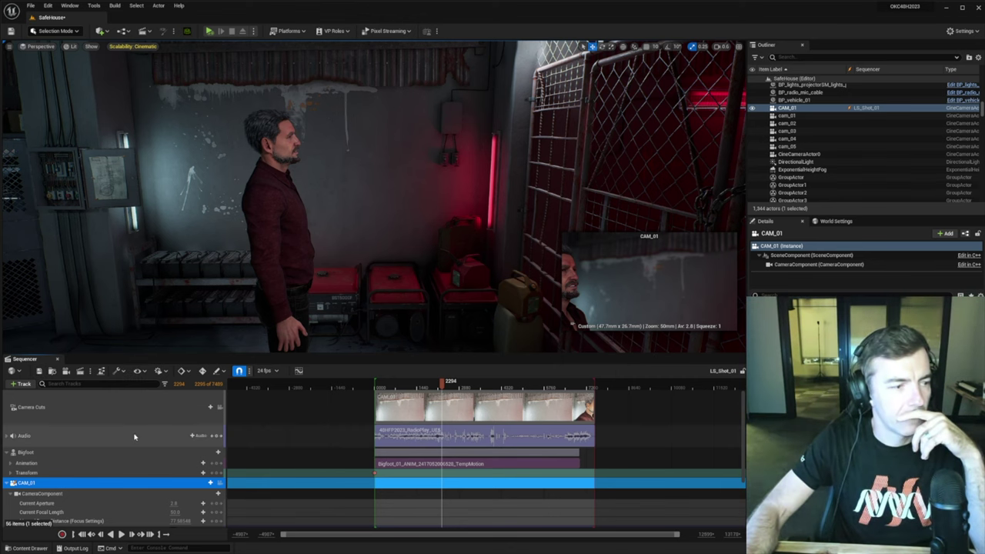
Duplicate the LS_Shot_01 level sequence in the project's Movies folder under the name LS_Shot_02.
{"action": "left_click", "coordinate": [29, 548]}
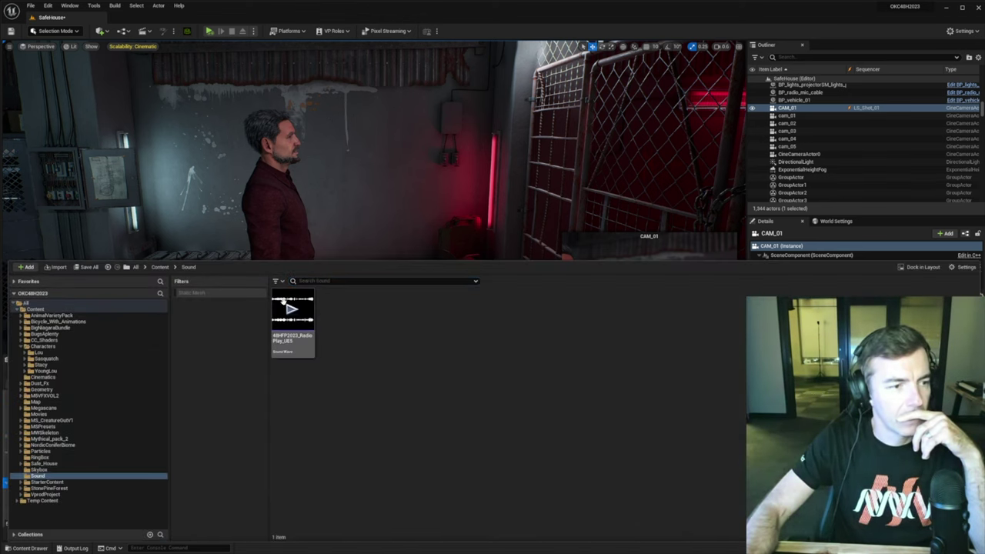
{"action": "left_click", "coordinate": [160, 266]}
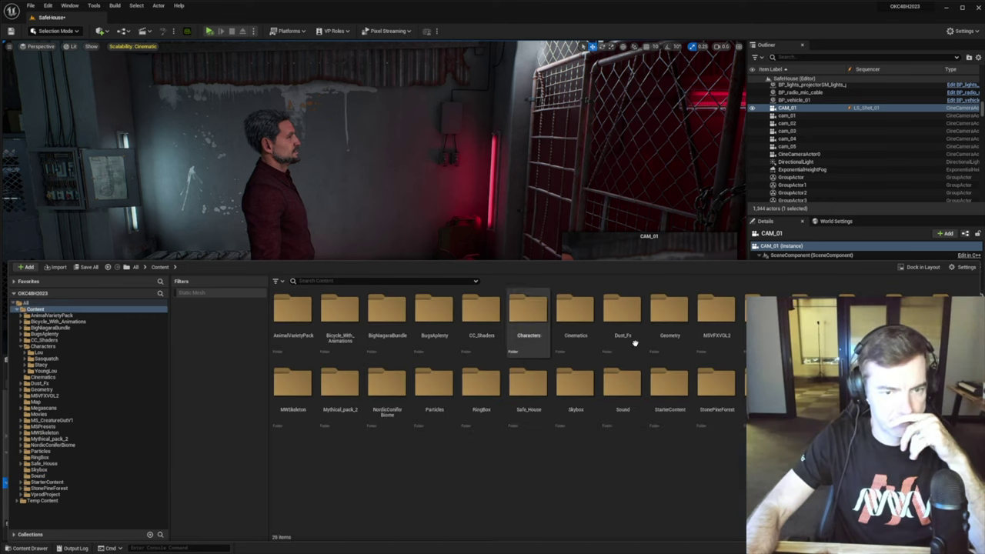
{"action": "left_click", "coordinate": [38, 414]}
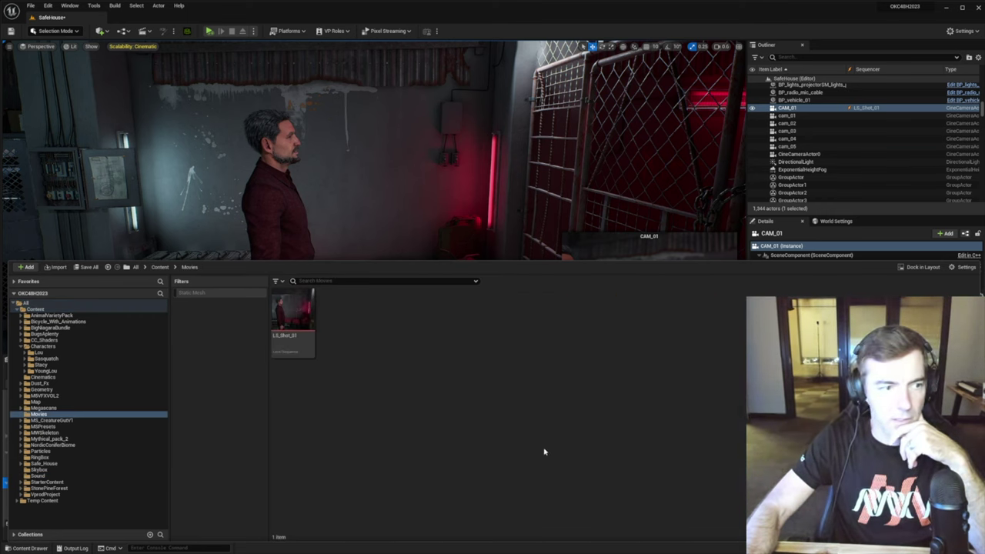
{"action": "left_click", "coordinate": [292, 319]}
{"action": "key", "text": "ctrl+d"}
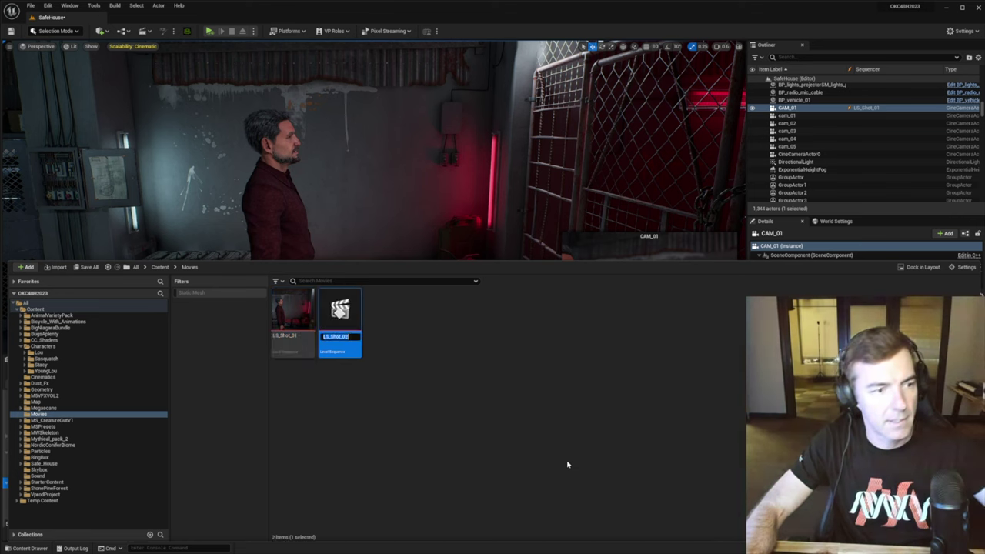
{"action": "key", "text": "Return"}
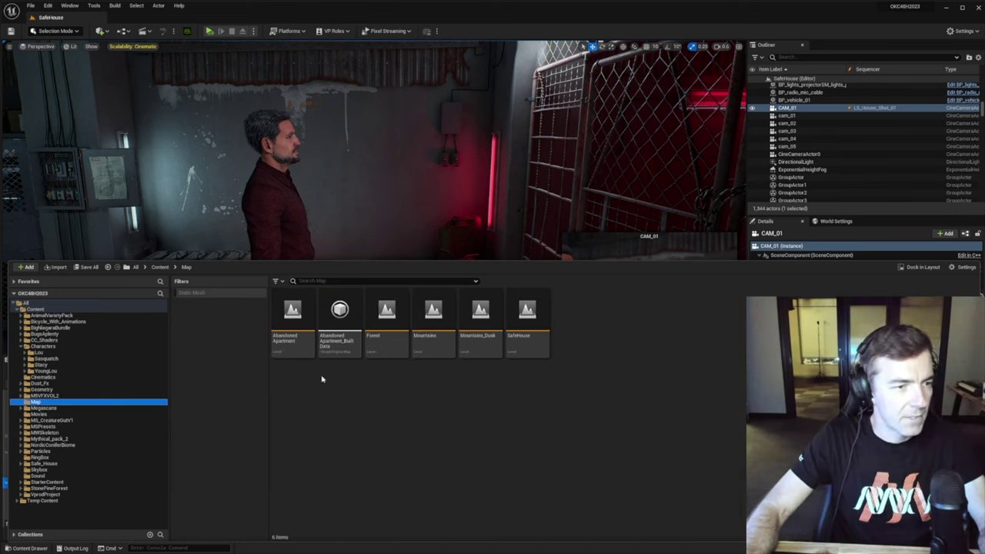
Open the Forest level from the Map folder and examine the shading artifact on a tree trunk near Bigfoot.
{"action": "left_click", "coordinate": [371, 372]}
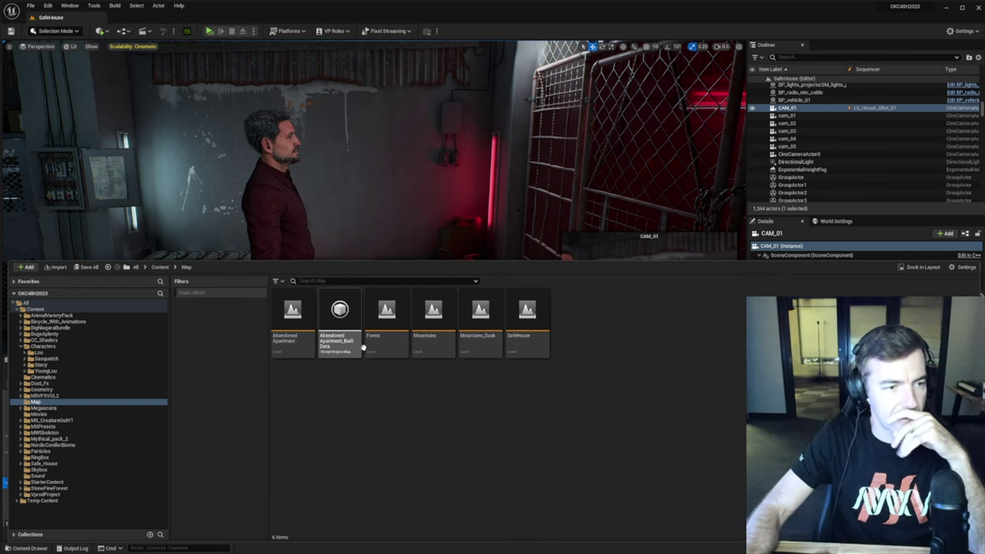
{"action": "double_click", "coordinate": [388, 323]}
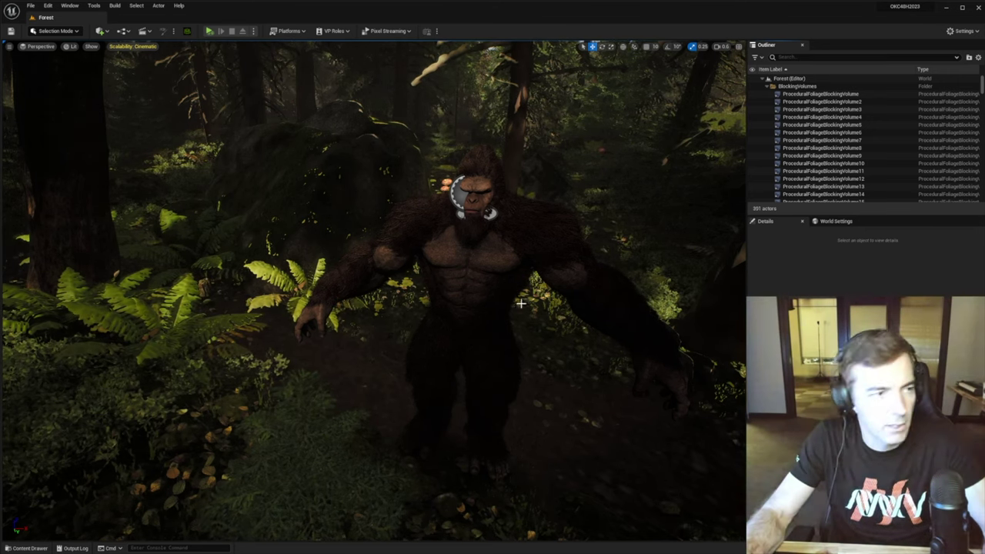
{"action": "right_click_drag", "start_coordinate": [492, 306], "coordinate": [12, 235]}
{"action": "key", "text": "w"}
{"action": "scroll", "coordinate": [20, 254], "scroll_direction": "up", "scroll_amount": 4}
{"action": "right_click_drag", "start_coordinate": [351, 305], "coordinate": [461, 336]}
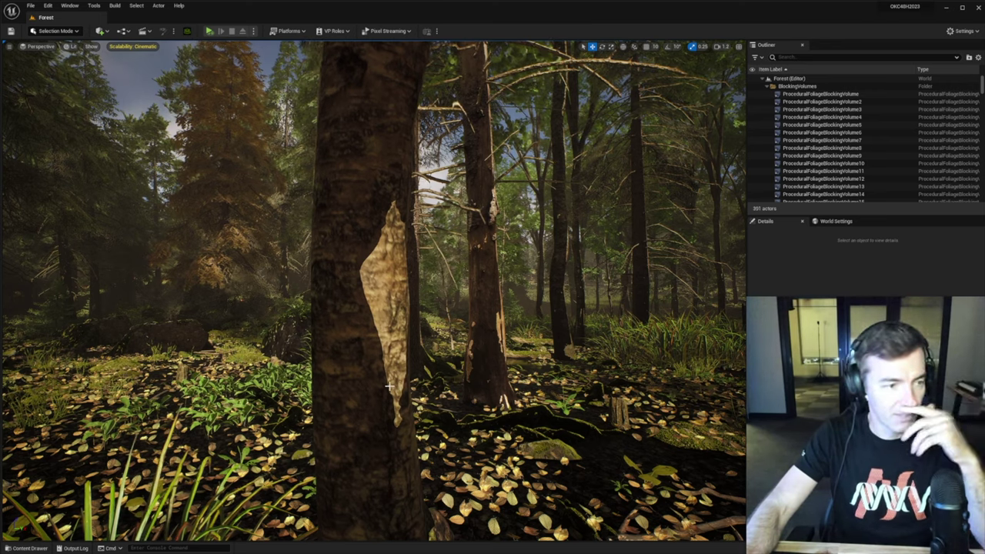
{"action": "key", "text": "d"}
{"action": "right_click_drag", "start_coordinate": [415, 379], "coordinate": [363, 389]}
{"action": "key", "text": "s"}
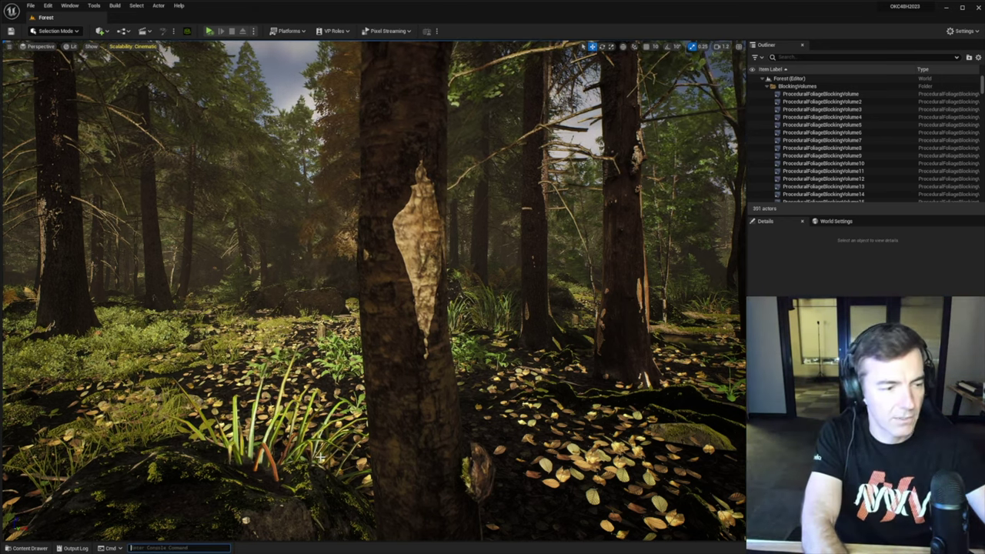
Run the console command r.raytracing.normalbias 8 and check the shading of the trees, ground and Bigfoot's face.
{"action": "type", "text": "r.raytracing"}
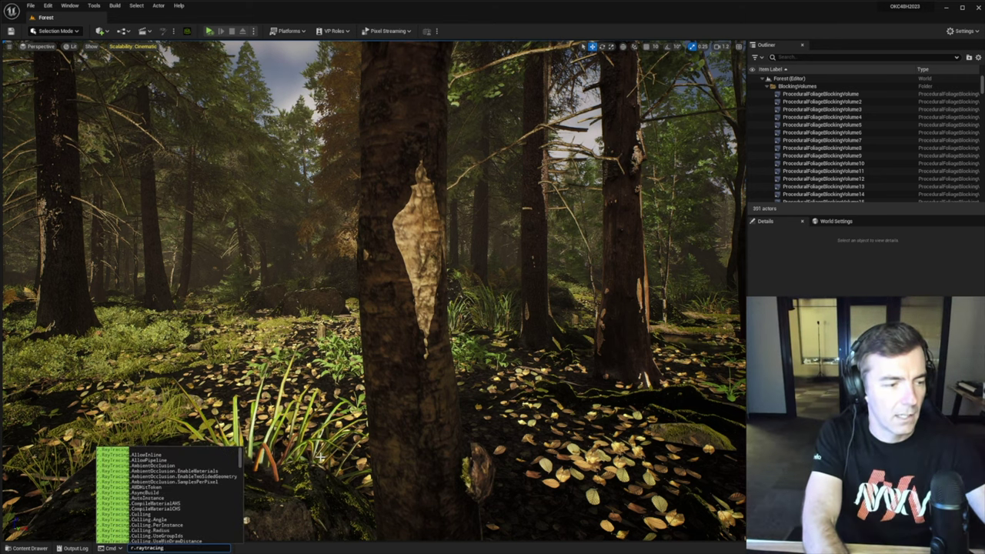
{"action": "type", "text": ".normalbias"}
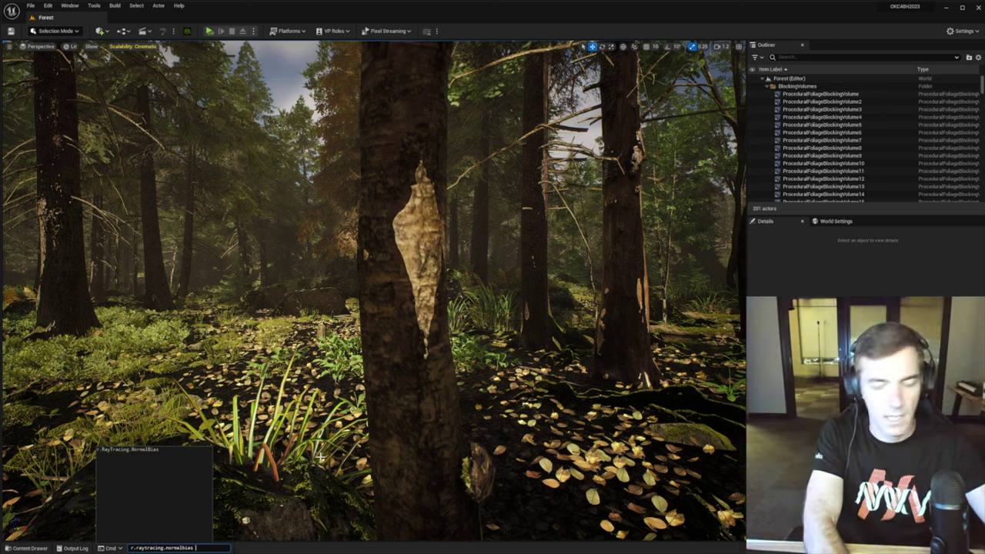
{"action": "type", "text": " 8"}
{"action": "key", "text": "Return"}
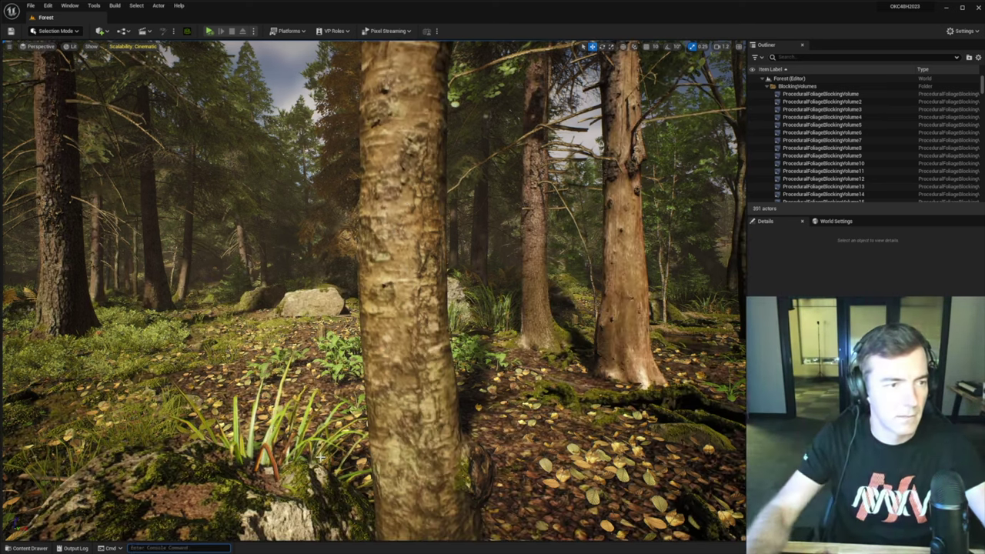
{"action": "right_click_drag", "start_coordinate": [367, 379], "coordinate": [512, 370]}
{"action": "key", "text": "d"}
{"action": "key", "text": "s"}
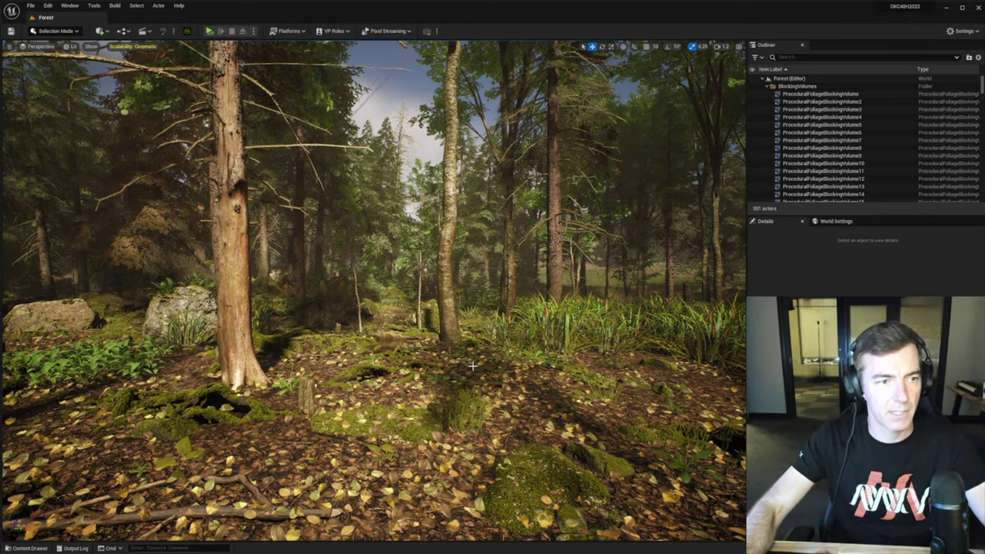
{"action": "right_click_drag", "start_coordinate": [512, 369], "coordinate": [497, 335]}
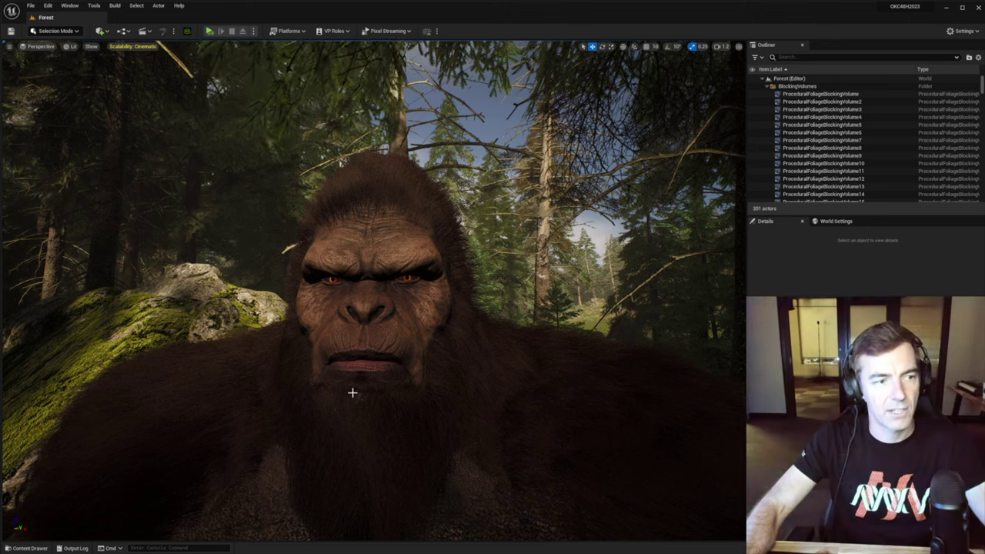
Run the console command r.raytracing.normalbias with different values to compare the shading on Bigfoot's face and the surrounding forest.
{"action": "left_click", "coordinate": [183, 548]}
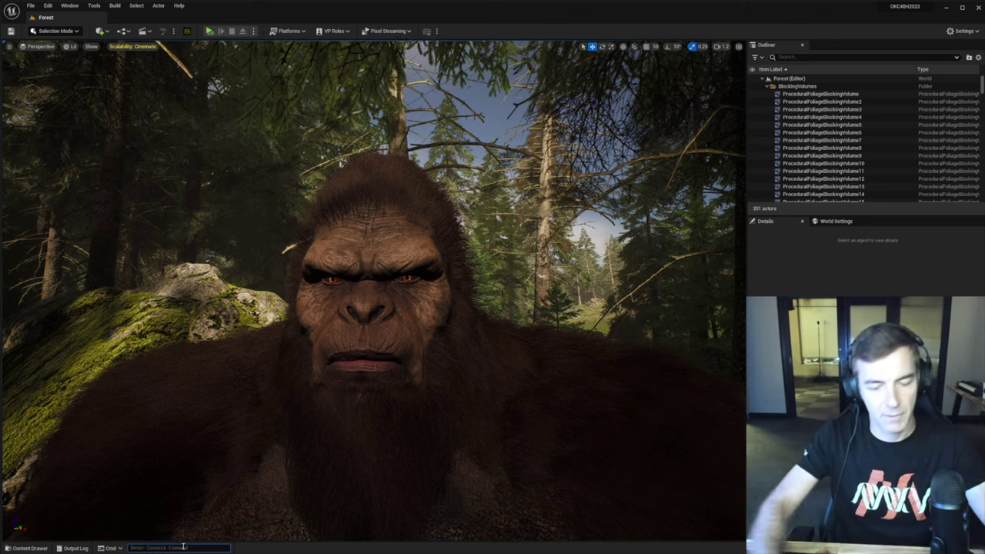
{"action": "type", "text": "r."}
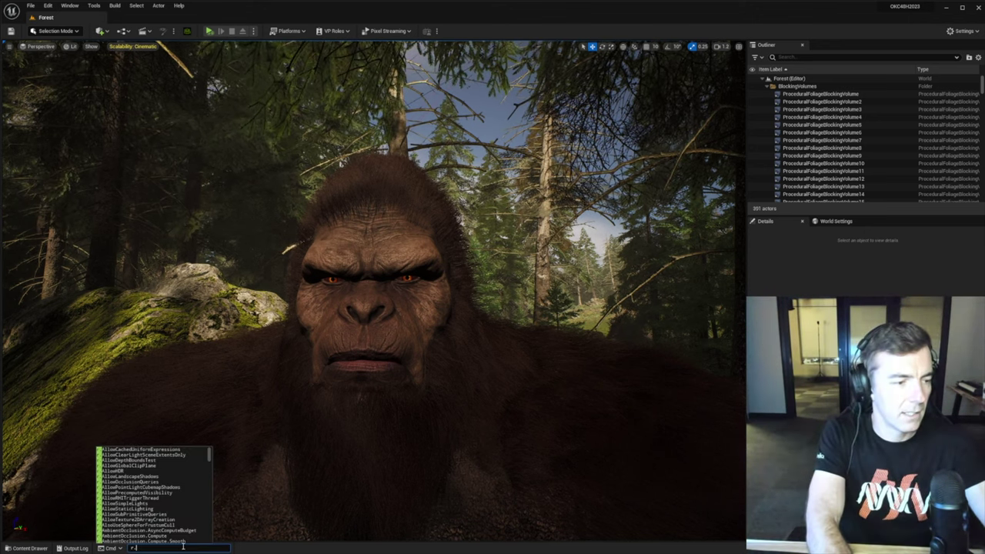
{"action": "type", "text": "raytracing."}
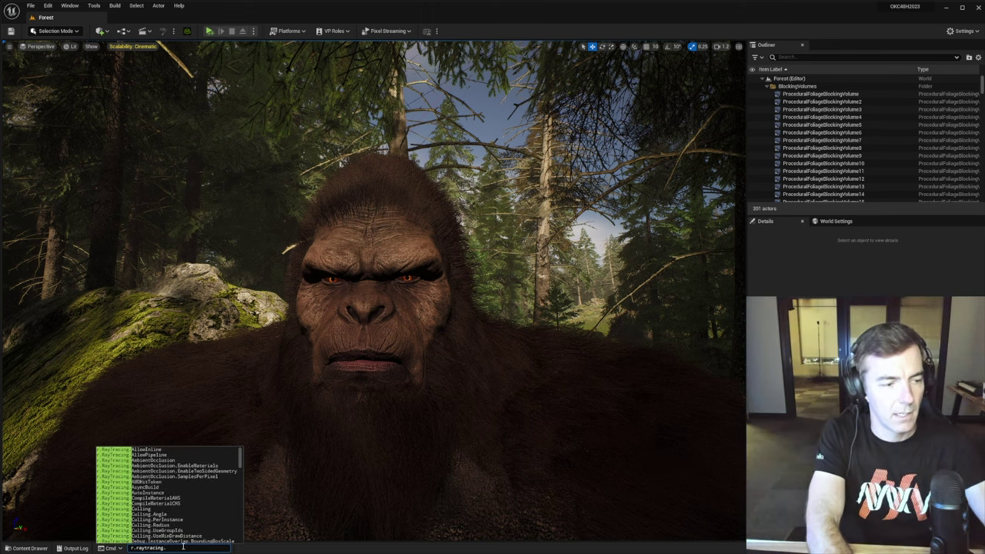
{"action": "type", "text": "normalbias"}
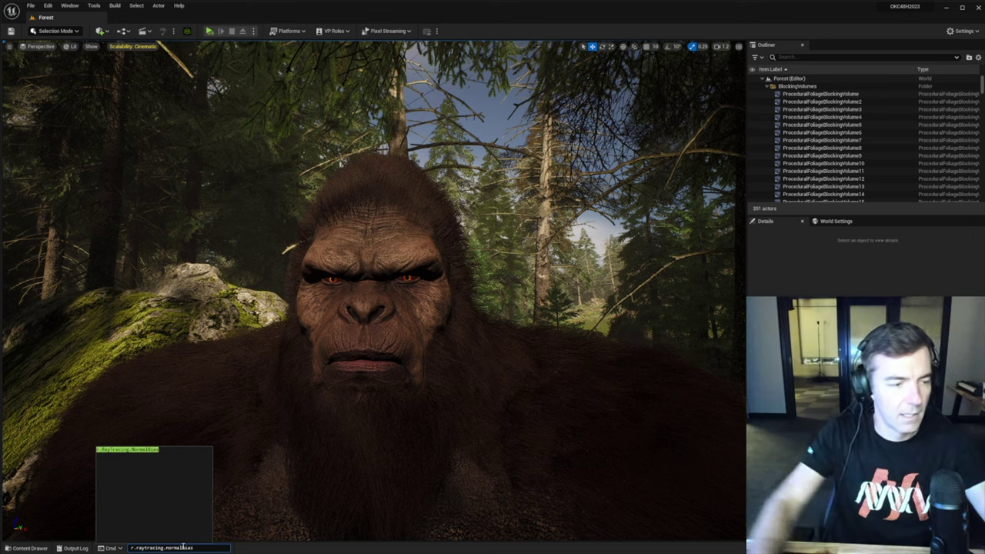
{"action": "right_click", "coordinate": [182, 547]}
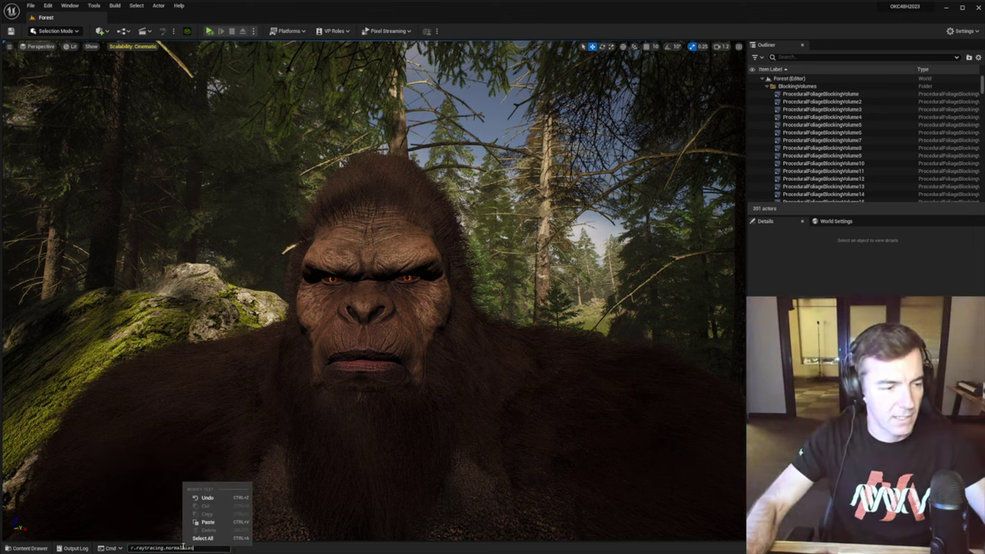
{"action": "left_click", "coordinate": [203, 538]}
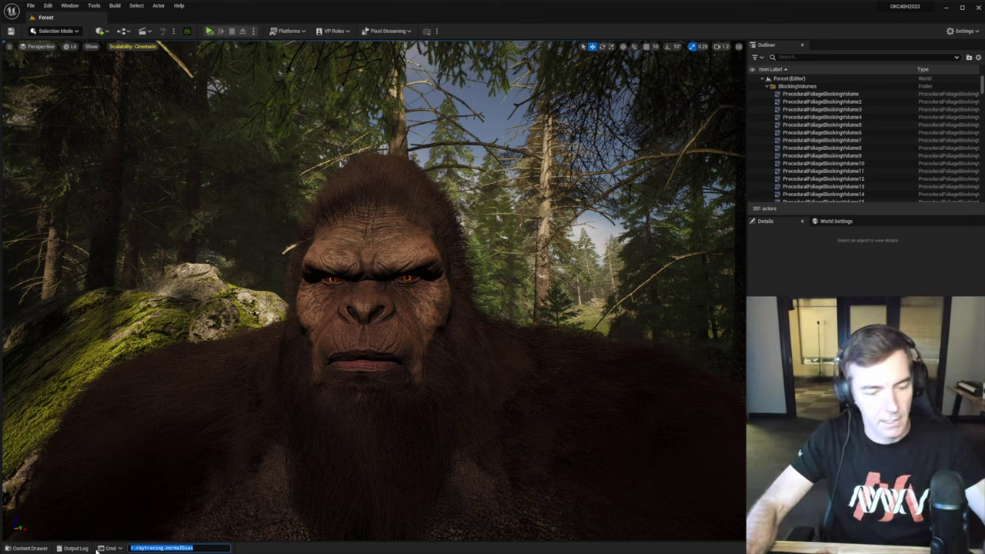
{"action": "left_click", "coordinate": [209, 548]}
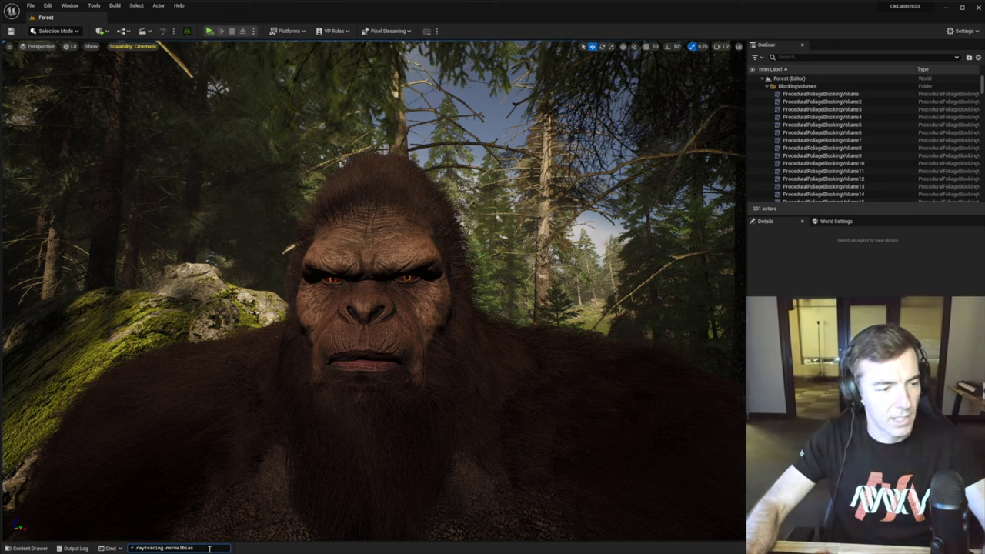
{"action": "key", "text": "Return"}
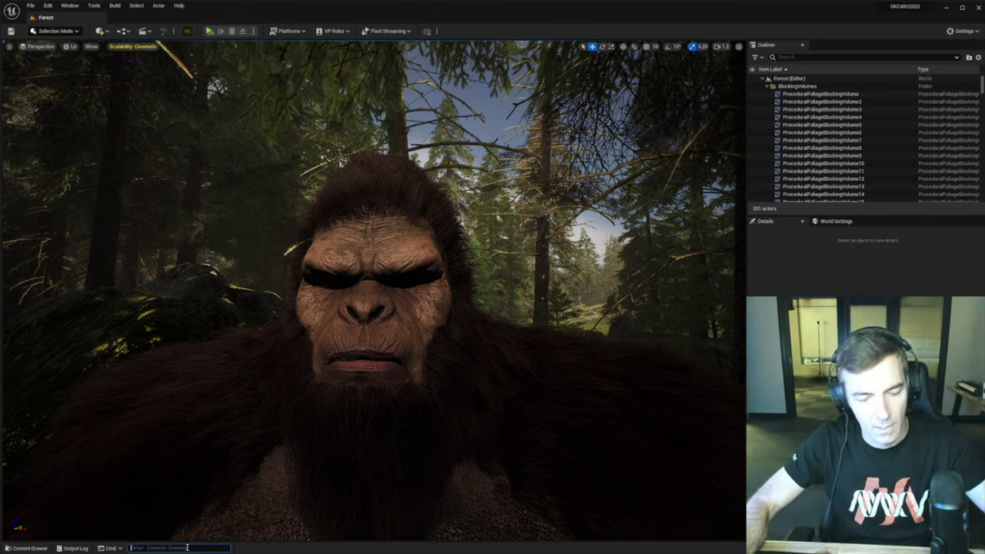
{"action": "type", "text": "r.raytracing.normalbias"}
{"action": "key", "text": "Return"}
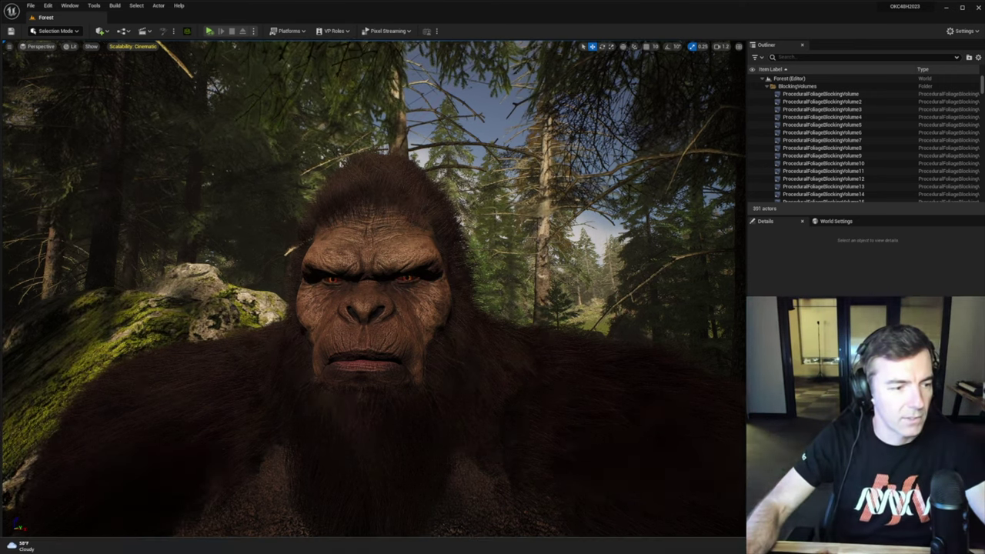
Frame the mossy rock up close and run r.raytracing.normalbias 0 to check its shading.
{"action": "right_click_drag", "start_coordinate": [504, 237], "coordinate": [401, 268]}
{"action": "right_click_drag", "start_coordinate": [229, 298], "coordinate": [223, 298]}
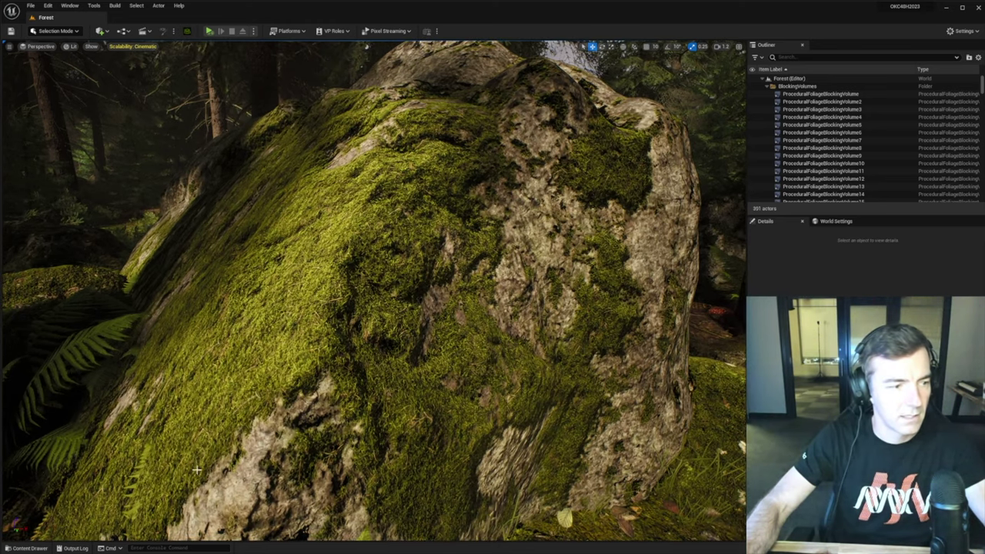
{"action": "left_click", "coordinate": [151, 549]}
{"action": "type", "text": "r.raytracing.normalbias"}
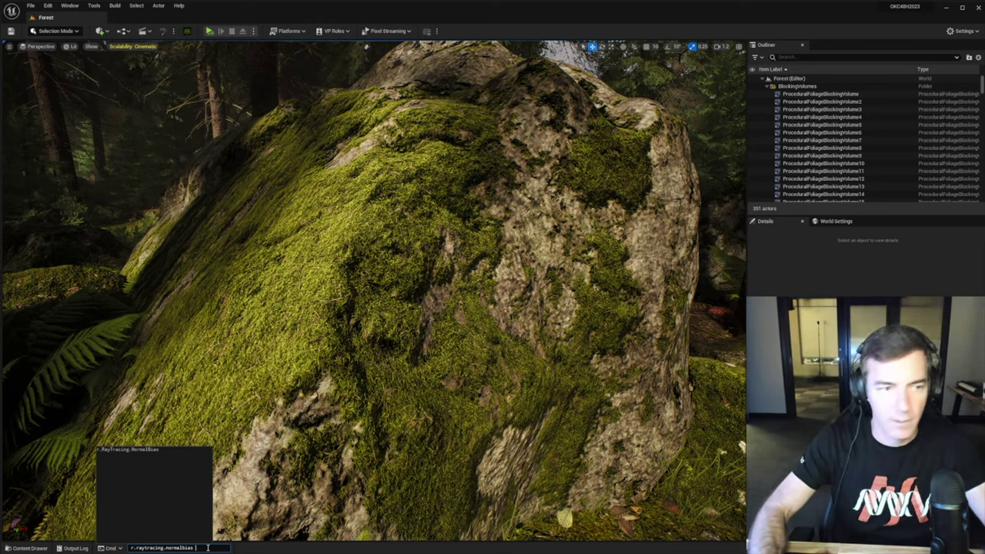
{"action": "type", "text": " 0"}
{"action": "key", "text": "Return"}
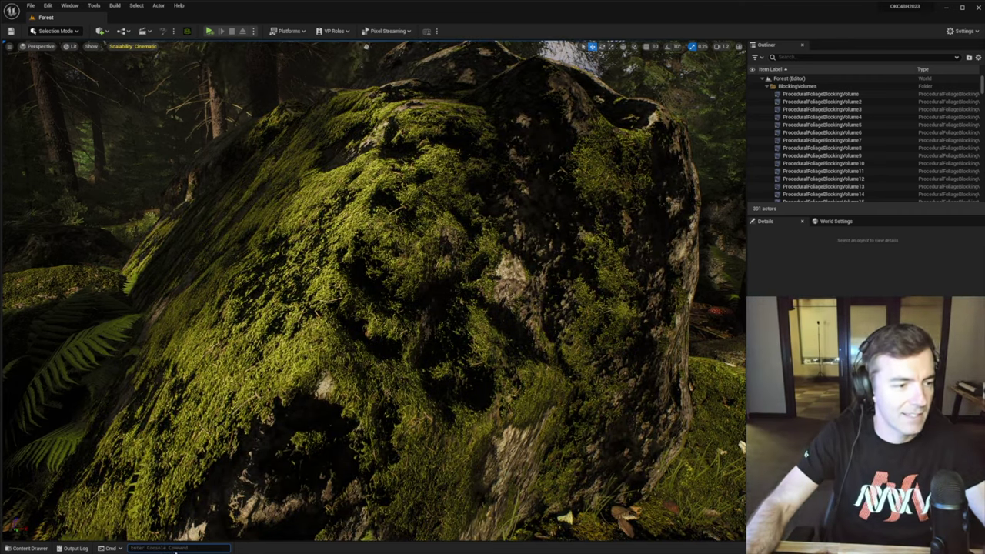
Run r.raytracing.normalbias with successive values up to 10, comparing the shading on the mossy rock.
{"action": "type", "text": "r.raytracing.normalbias"}
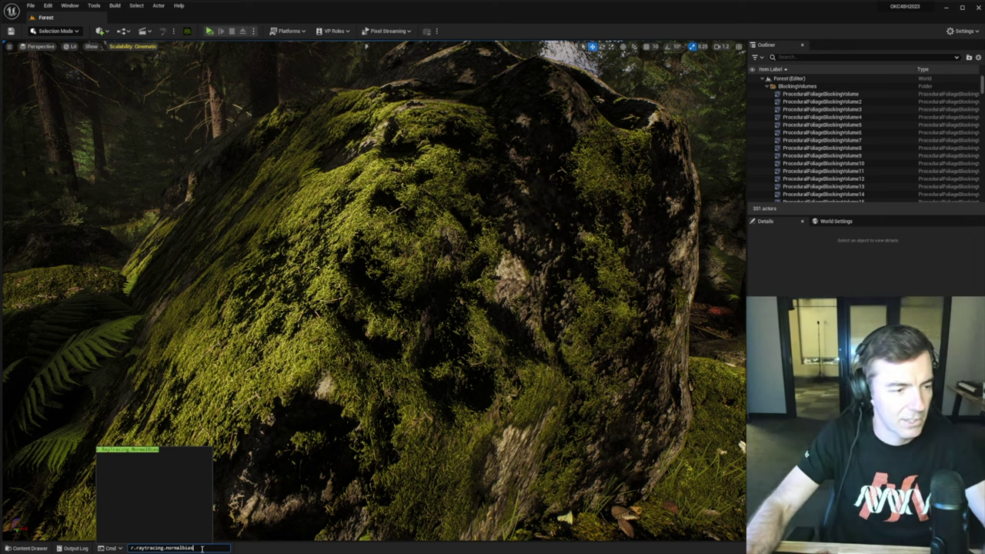
{"action": "key", "text": "Return"}
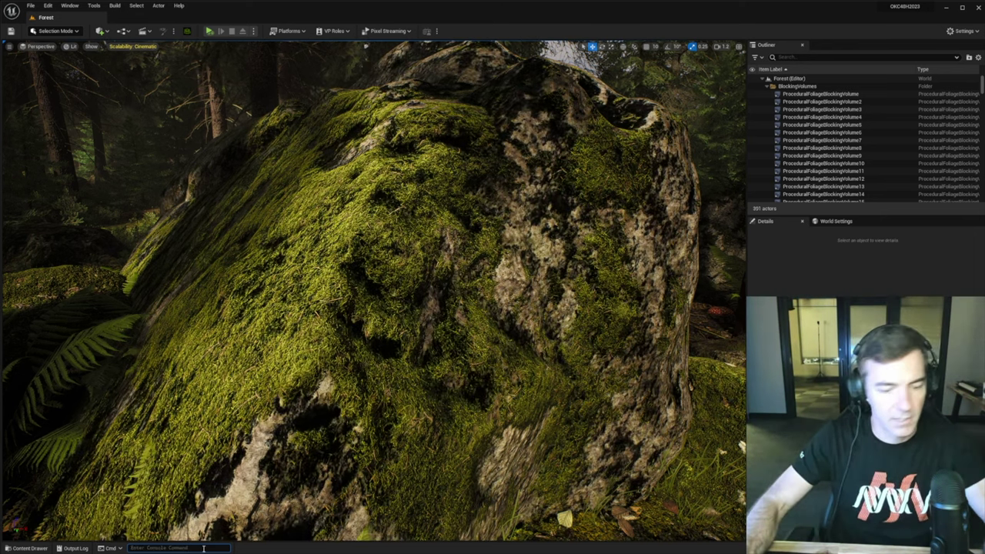
{"action": "key", "text": "Up"}
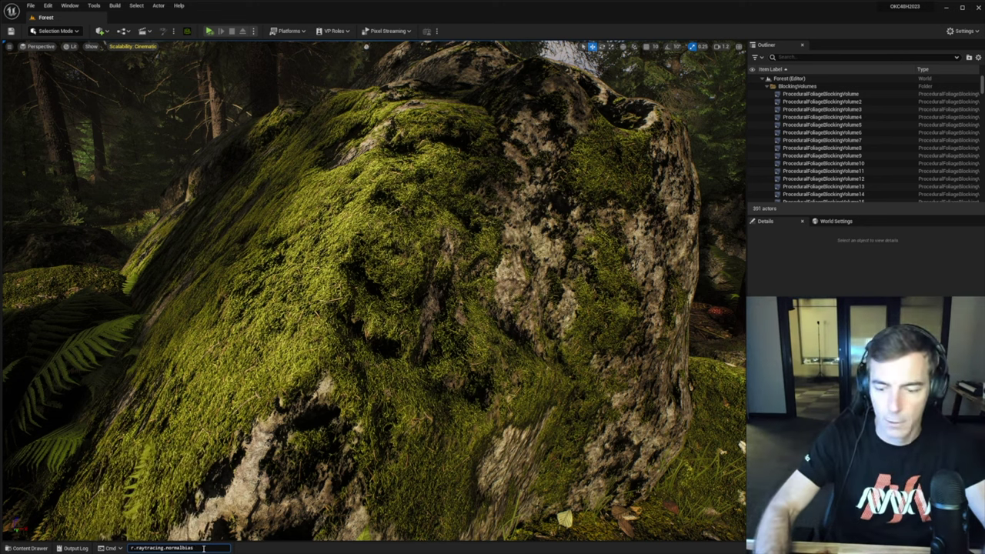
{"action": "key", "text": "Return"}
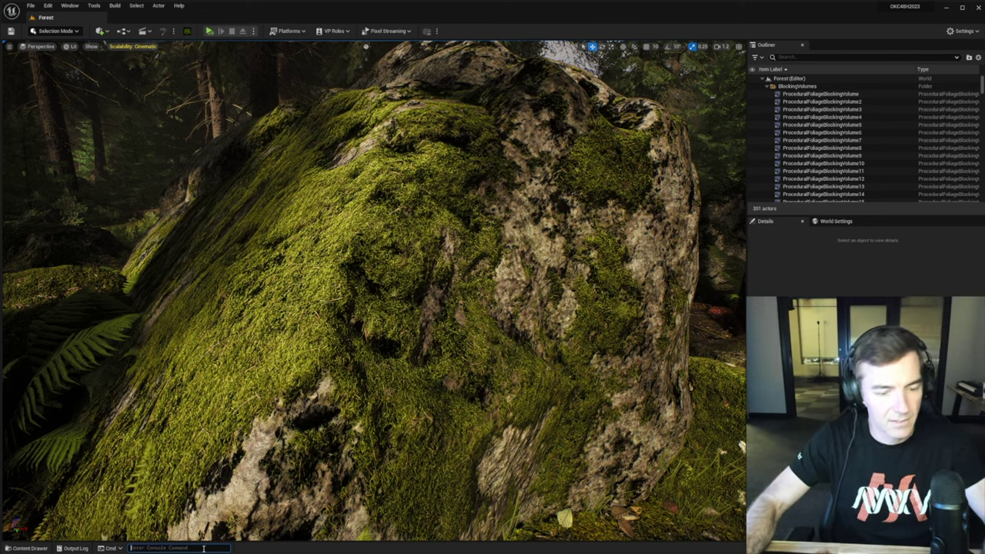
{"action": "key", "text": "Up"}
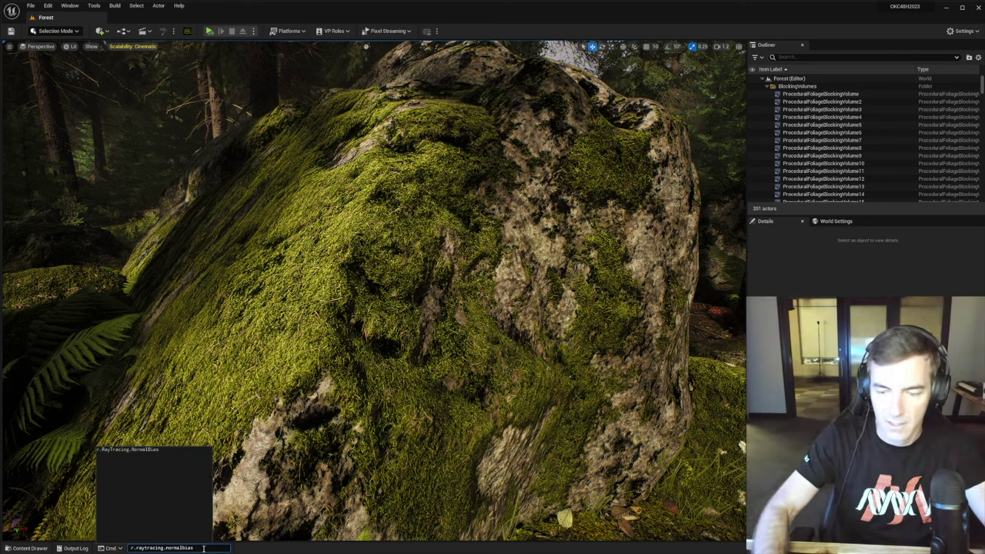
{"action": "key", "text": "Return"}
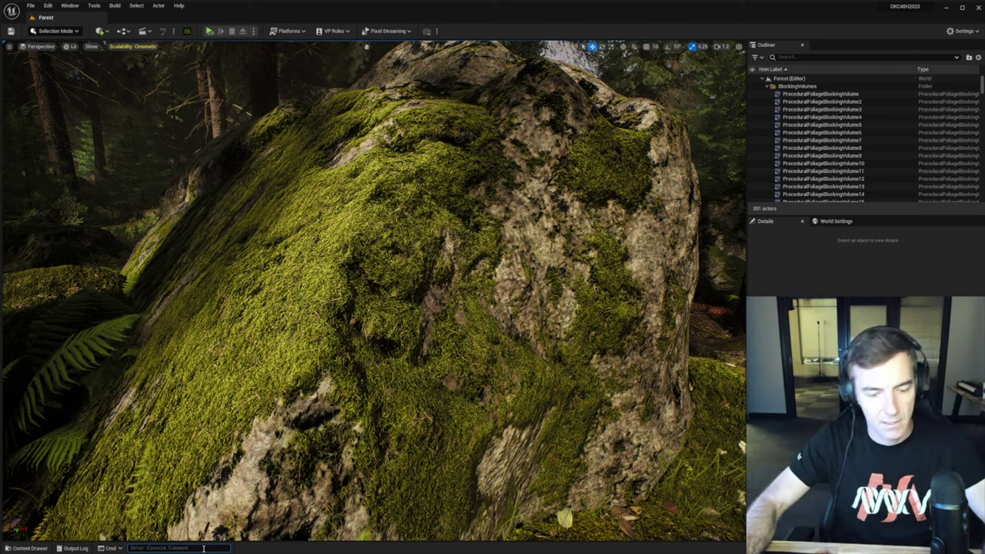
{"action": "key", "text": "Up"}
{"action": "key", "text": "Return"}
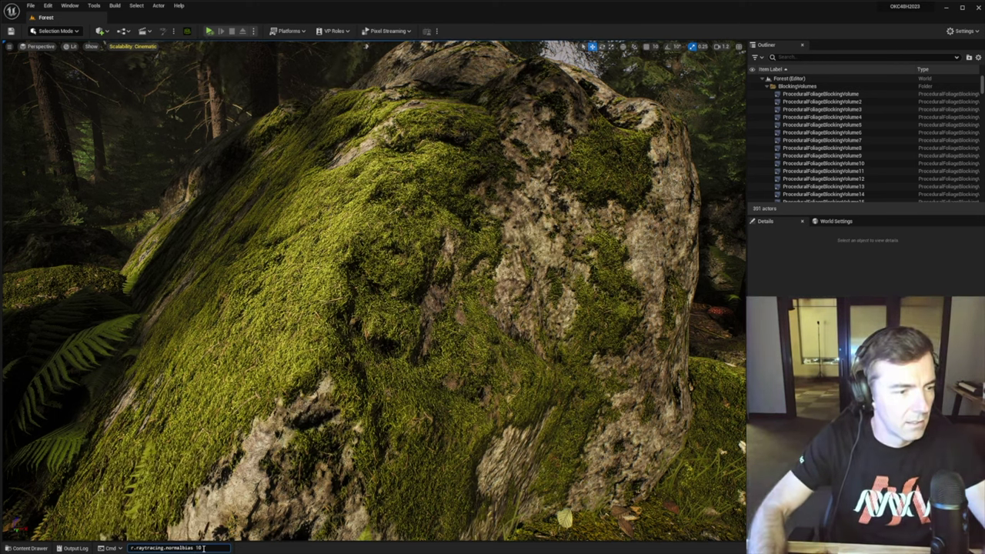
Examine the bark shading on the tree trunk beside the ferns and the mossy rock.
{"action": "key", "text": "s"}
{"action": "mouse_move", "coordinate": [269, 490]}
{"action": "right_mouse_down"}
{"action": "mouse_move", "coordinate": [328, 489]}
{"action": "mouse_move", "coordinate": [385, 466]}
{"action": "mouse_move", "coordinate": [220, 468]}
{"action": "mouse_move", "coordinate": [258, 489]}
{"action": "right_mouse_up"}
{"action": "key", "text": "w"}
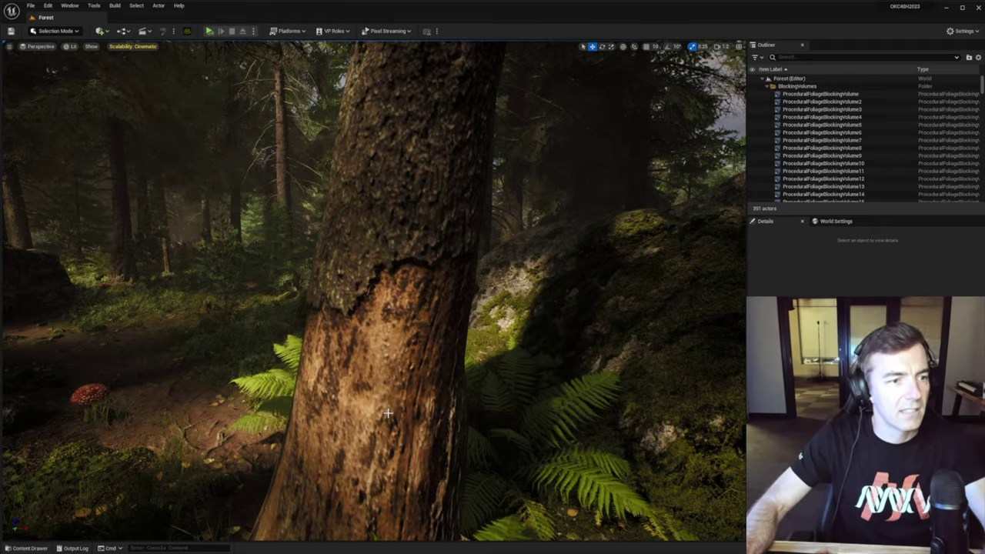
Explore the forest for a shot location and frame the dirt trail running past the tree stump.
{"action": "right_click_drag", "start_coordinate": [258, 489], "coordinate": [181, 485]}
{"action": "key", "text": "s"}
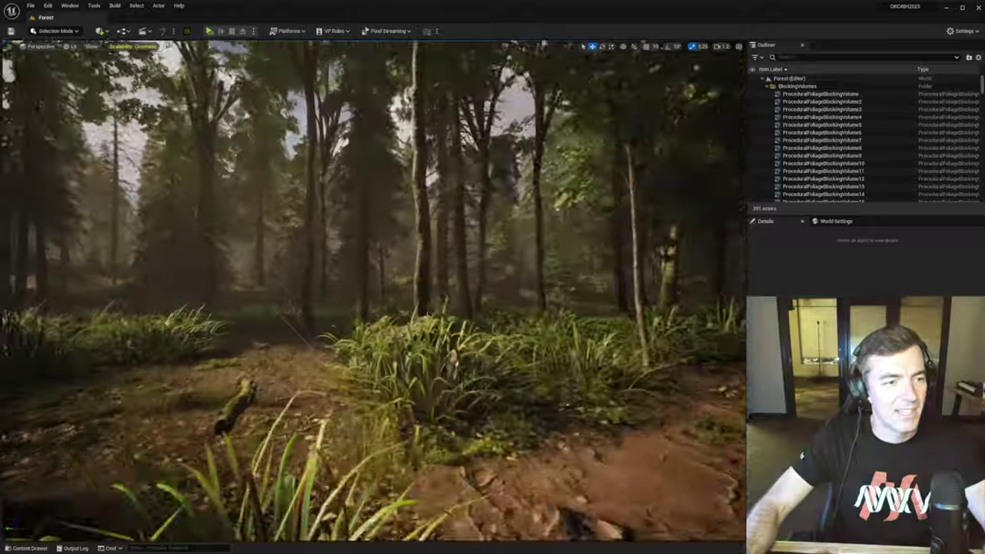
{"action": "key", "text": "w"}
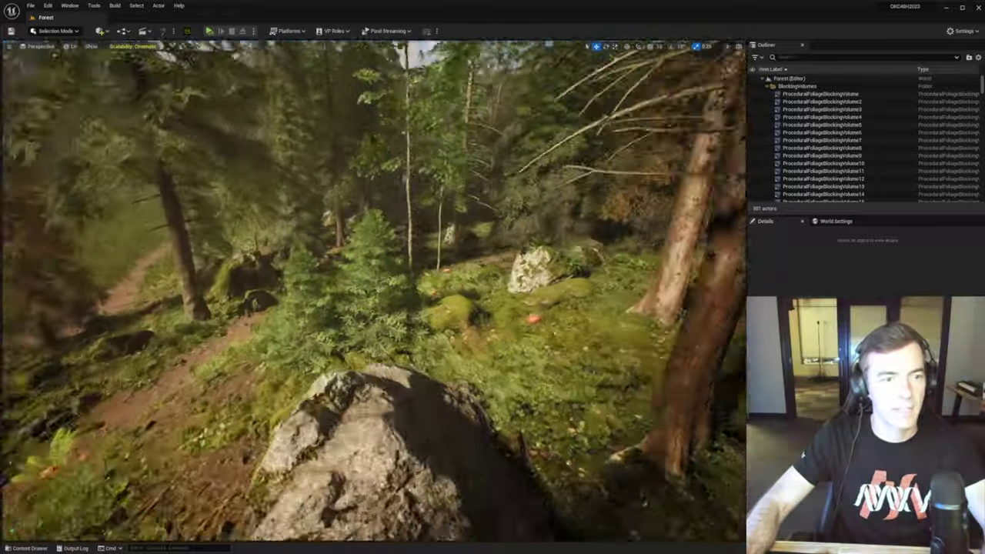
{"action": "right_click_drag", "start_coordinate": [374, 293], "coordinate": [192, 293]}
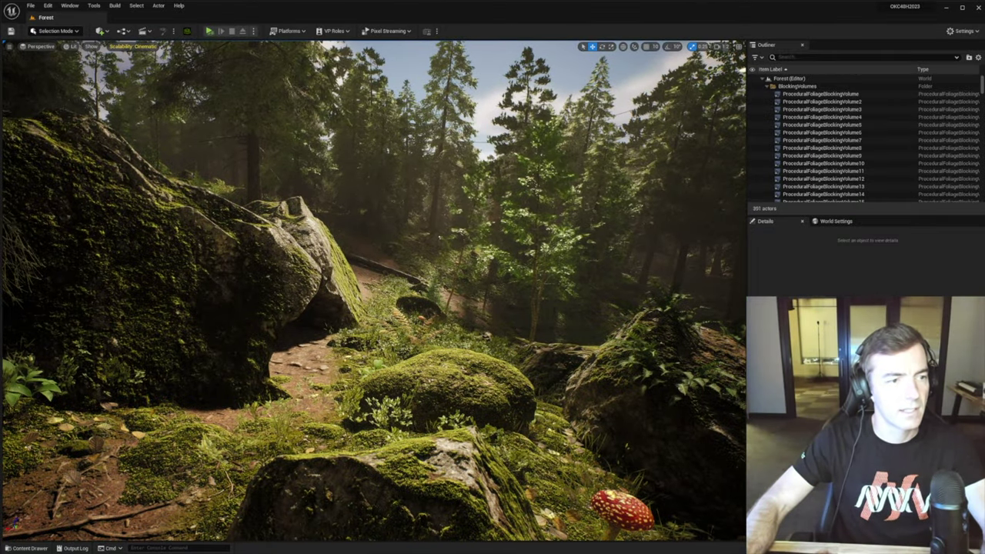
{"action": "left_click", "coordinate": [371, 314]}
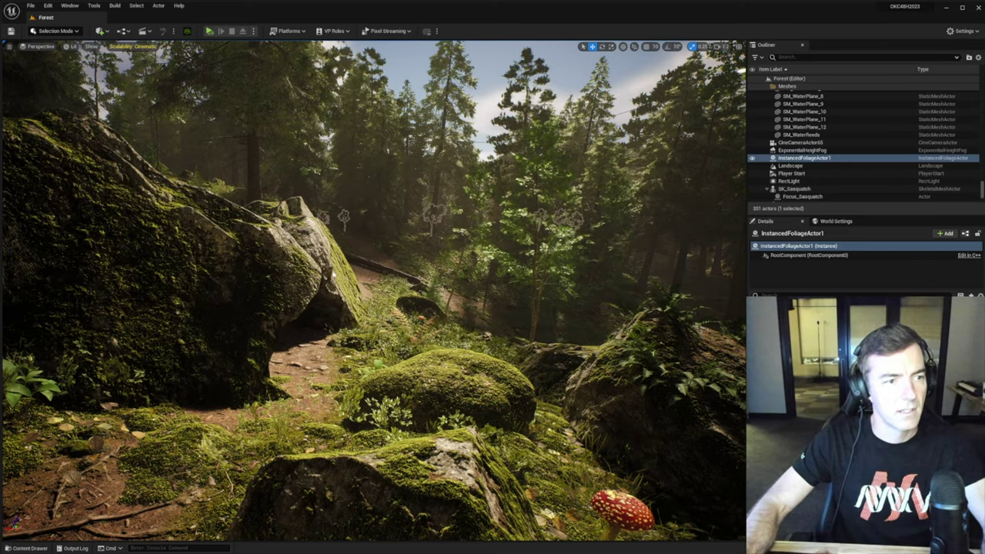
{"action": "key", "text": "Escape"}
{"action": "right_click_drag", "start_coordinate": [371, 308], "coordinate": [258, 316]}
{"action": "key", "text": "w"}
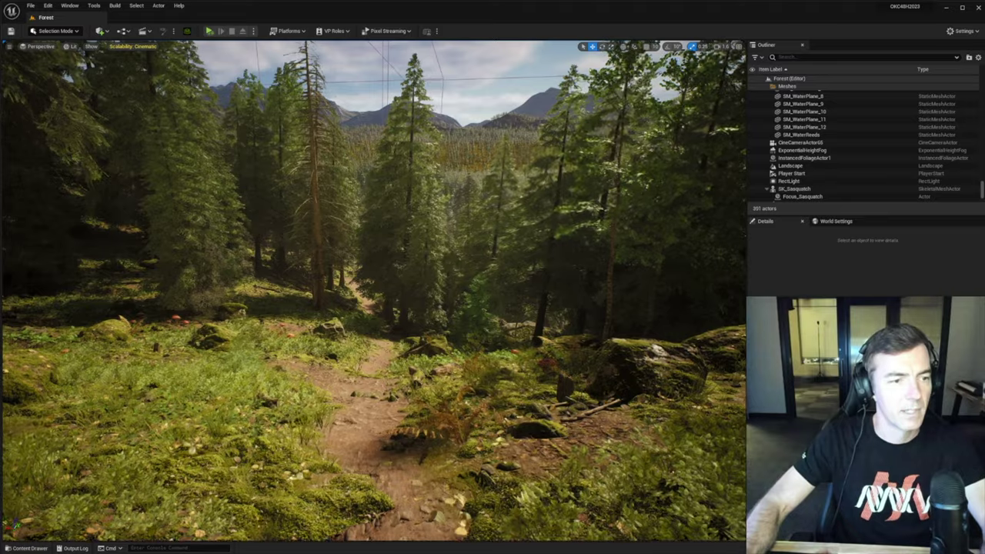
{"action": "right_click_drag", "start_coordinate": [375, 291], "coordinate": [462, 291]}
{"action": "key", "text": "d"}
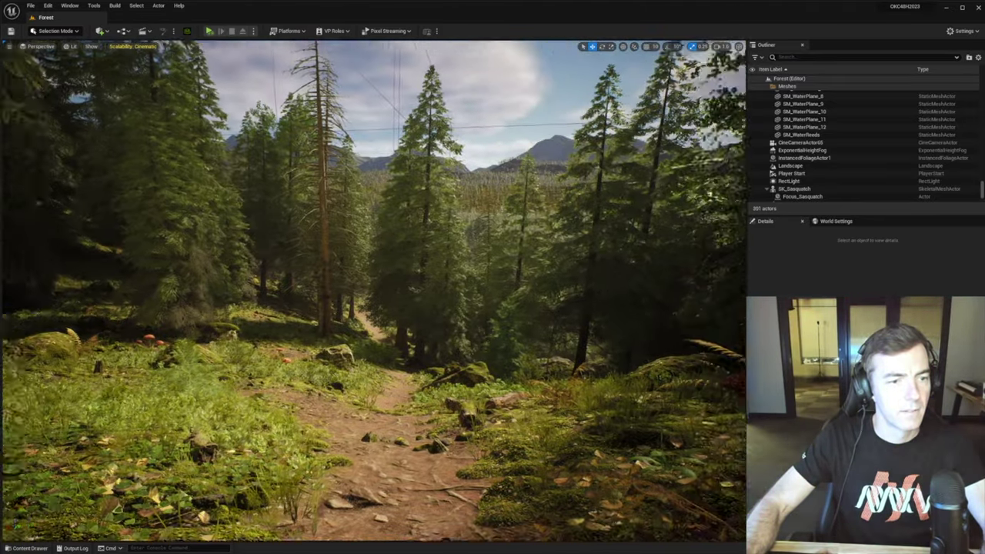
{"action": "right_click_drag", "start_coordinate": [375, 291], "coordinate": [277, 286]}
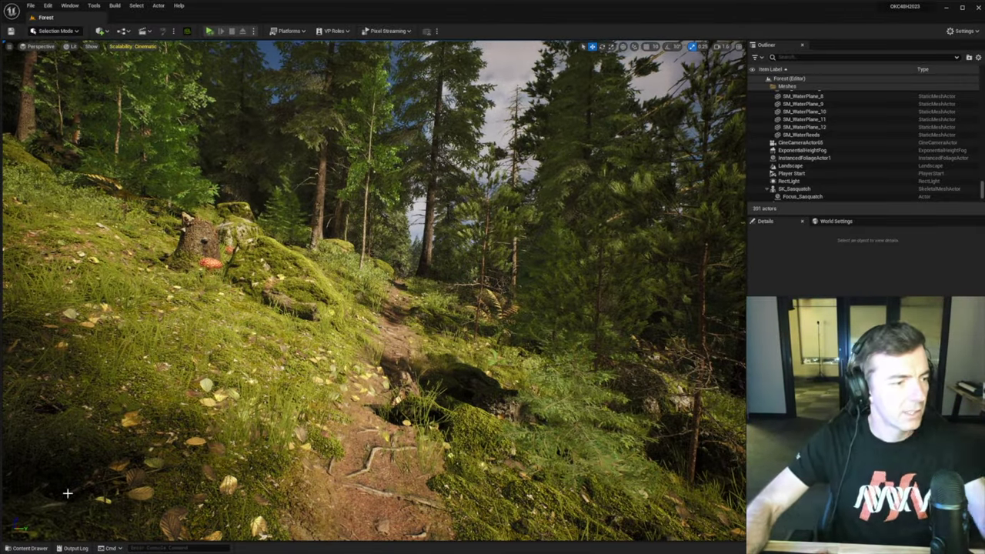
Place the SK_YoungLou skeletal mesh from Characters/YoungLou on the dirt trail and rotate it so its back faces the view.
{"action": "left_click", "coordinate": [30, 548]}
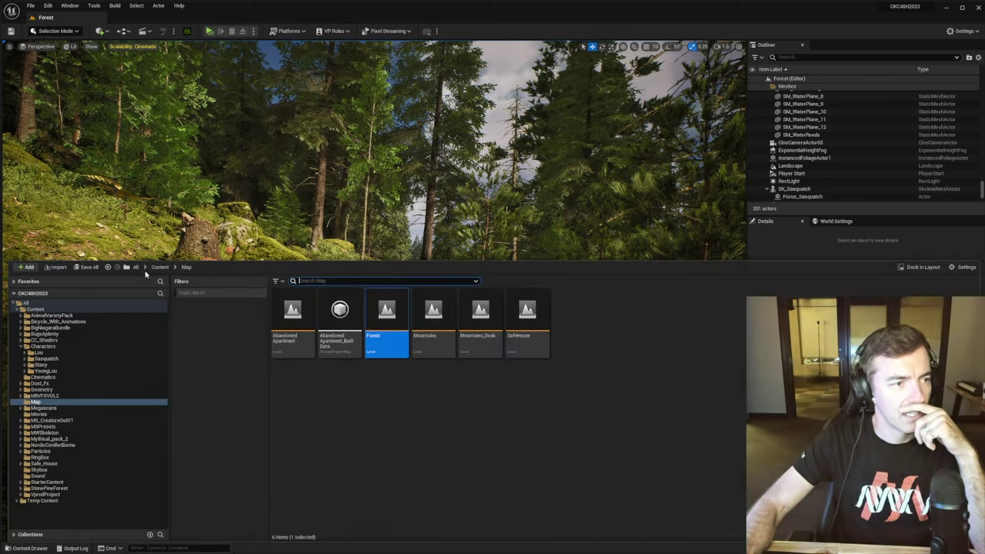
{"action": "left_click", "coordinate": [159, 267]}
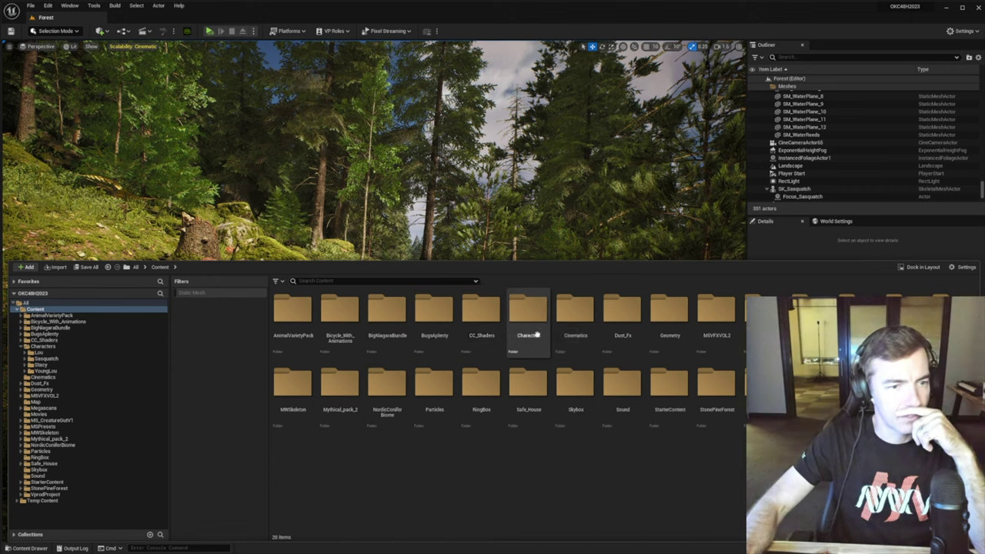
{"action": "double_click", "coordinate": [534, 316]}
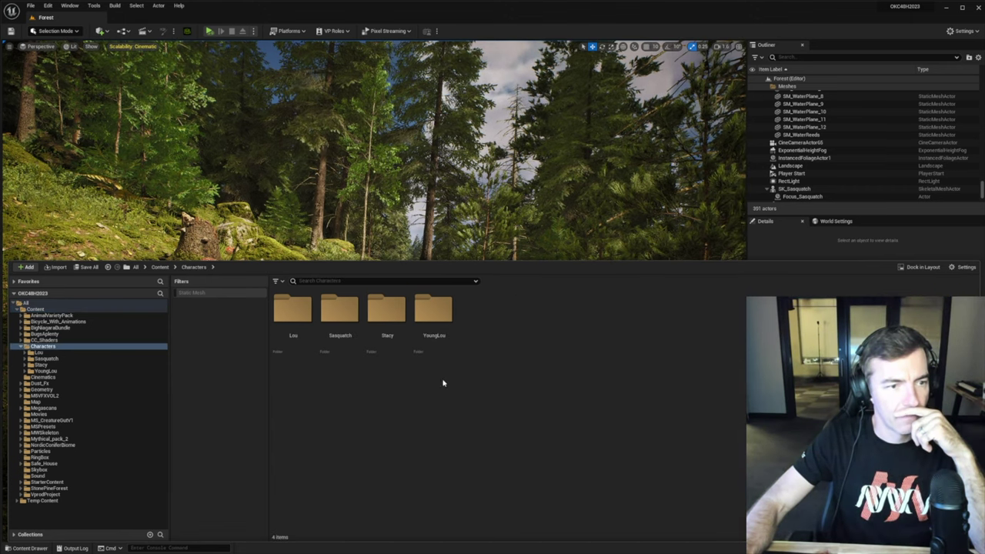
{"action": "double_click", "coordinate": [435, 309]}
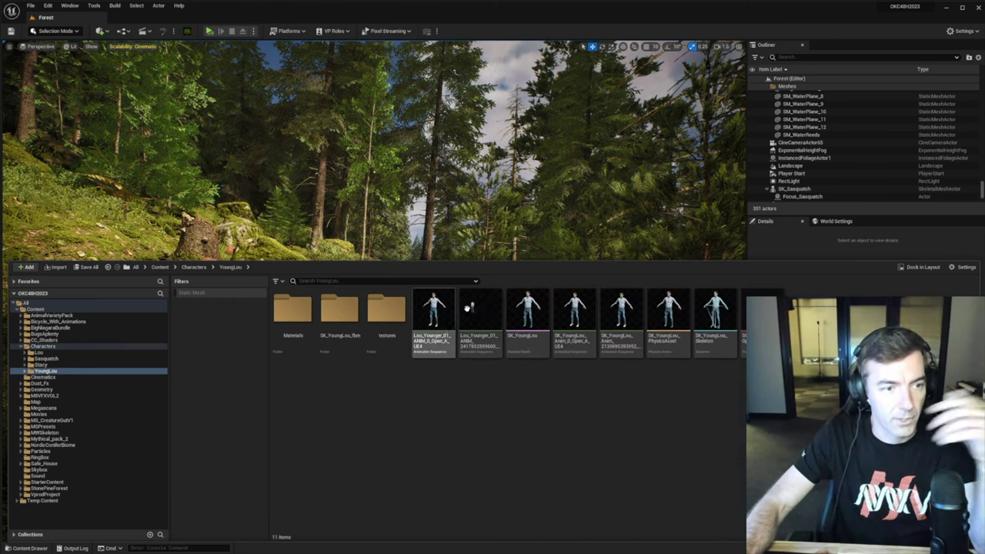
{"action": "left_click", "coordinate": [517, 331]}
{"action": "left_click_drag", "start_coordinate": [489, 178], "coordinate": [459, 338]}
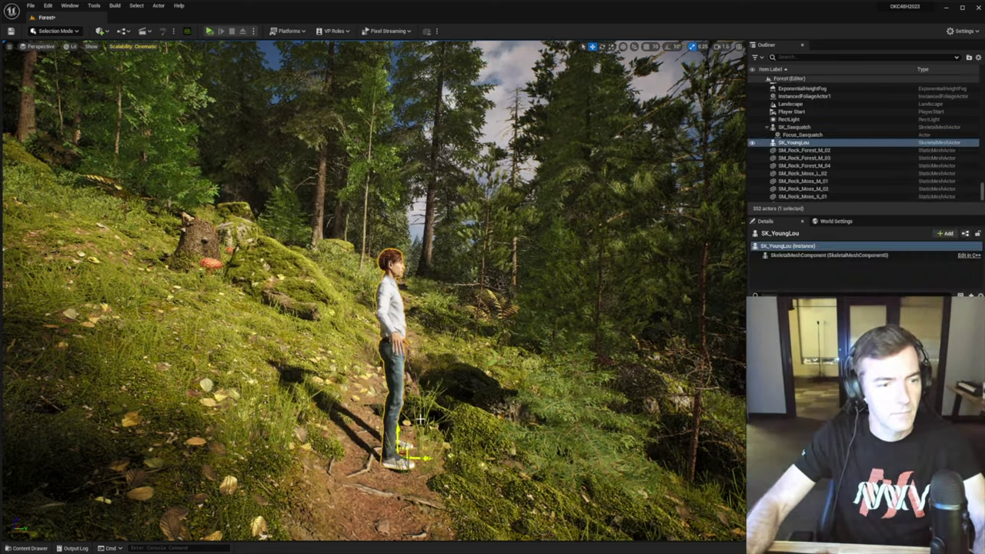
{"action": "left_click_drag", "start_coordinate": [416, 471], "coordinate": [336, 459]}
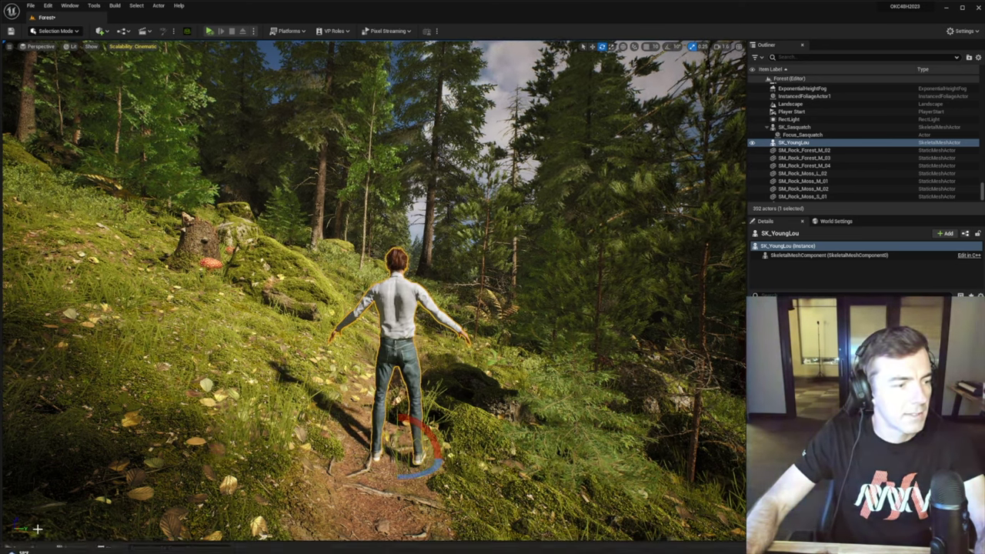
Place the SK_Stacy skeletal mesh from Characters/Stacy on the dirt trail ahead of the SK_YoungLou character.
{"action": "left_click", "coordinate": [29, 548]}
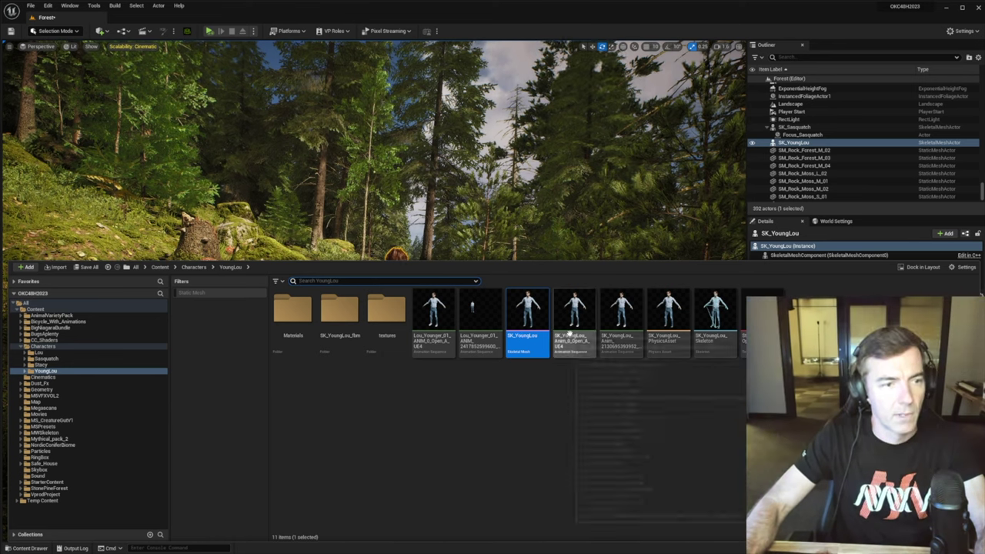
{"action": "left_click", "coordinate": [193, 267]}
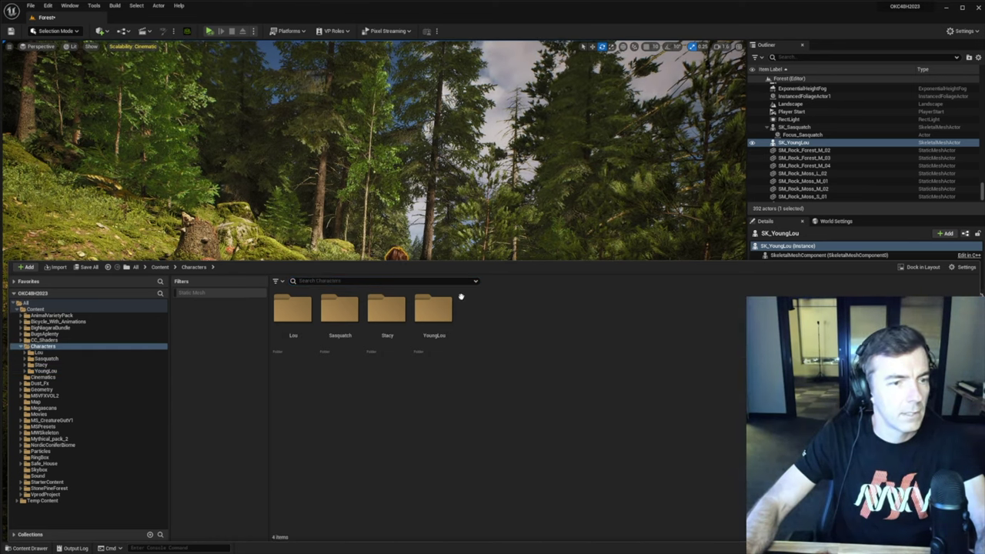
{"action": "double_click", "coordinate": [391, 309]}
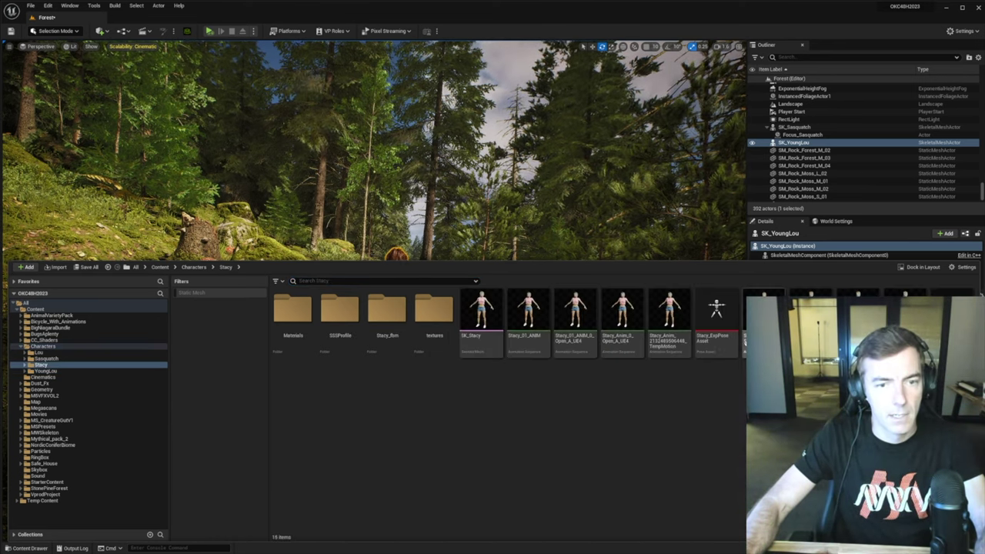
{"action": "left_click", "coordinate": [481, 315]}
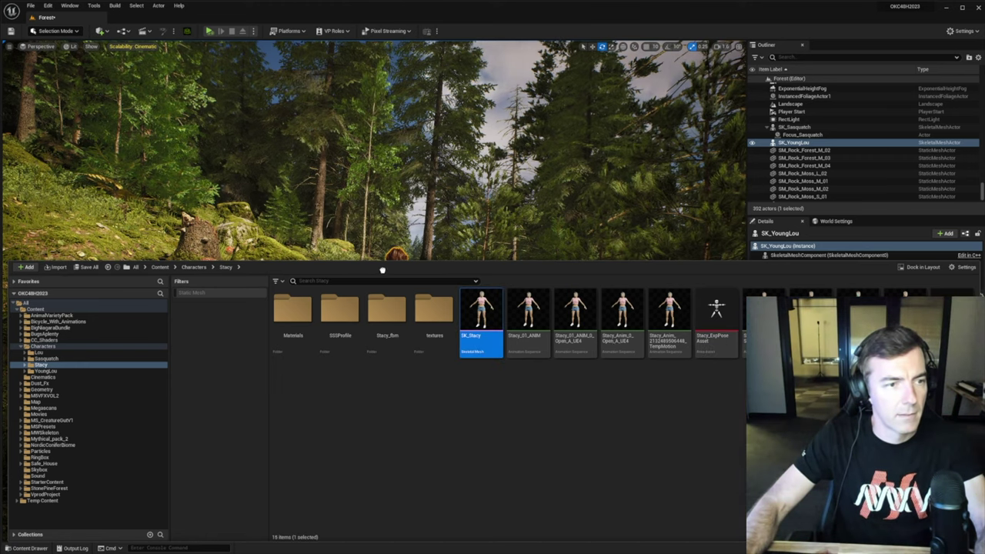
{"action": "left_click_drag", "start_coordinate": [357, 279], "coordinate": [426, 361]}
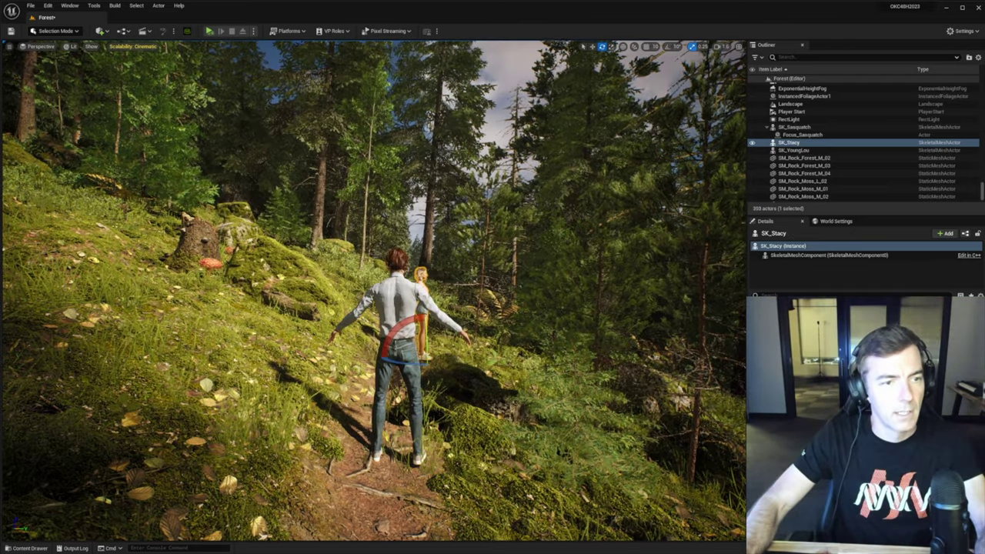
Select the landscape by the dirt trail at Young Lou's feet and save the Forest level.
{"action": "right_click_drag", "start_coordinate": [401, 363], "coordinate": [385, 422]}
{"action": "key", "text": "a"}
{"action": "scroll", "coordinate": [343, 359], "scroll_direction": "down", "scroll_amount": 2}
{"action": "key", "text": "w"}
{"action": "key", "text": "s"}
{"action": "key", "text": "a"}
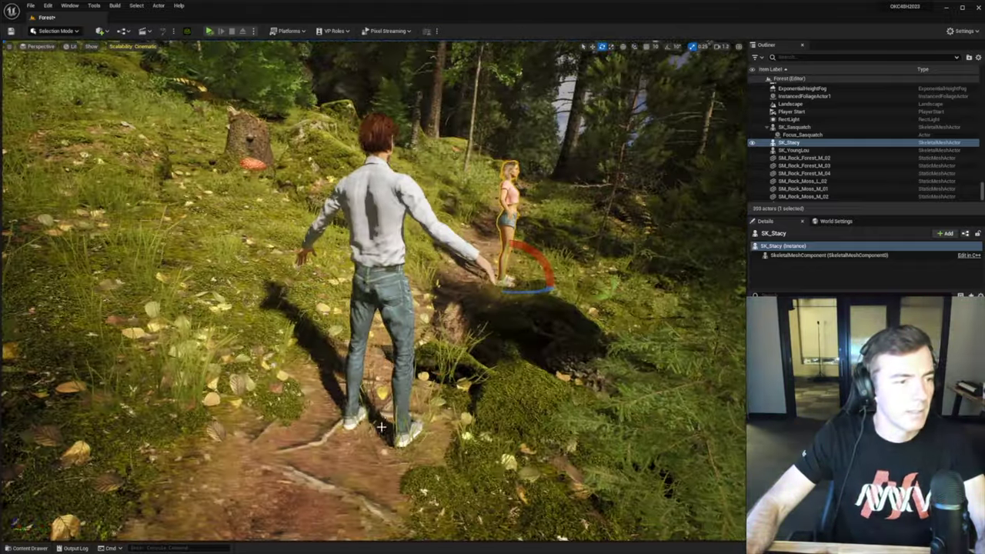
{"action": "left_click", "coordinate": [337, 435]}
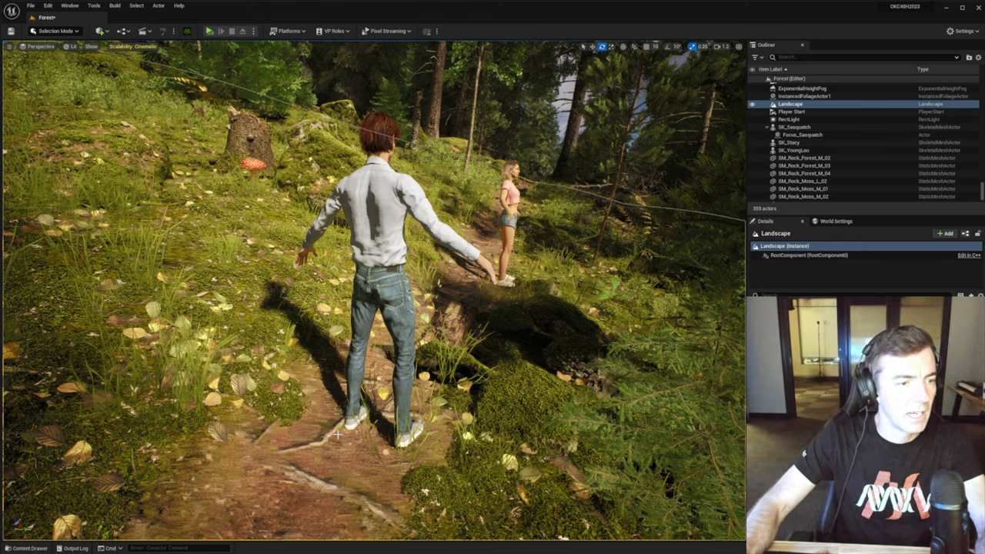
{"action": "left_click", "coordinate": [58, 31]}
{"action": "left_click", "coordinate": [60, 33]}
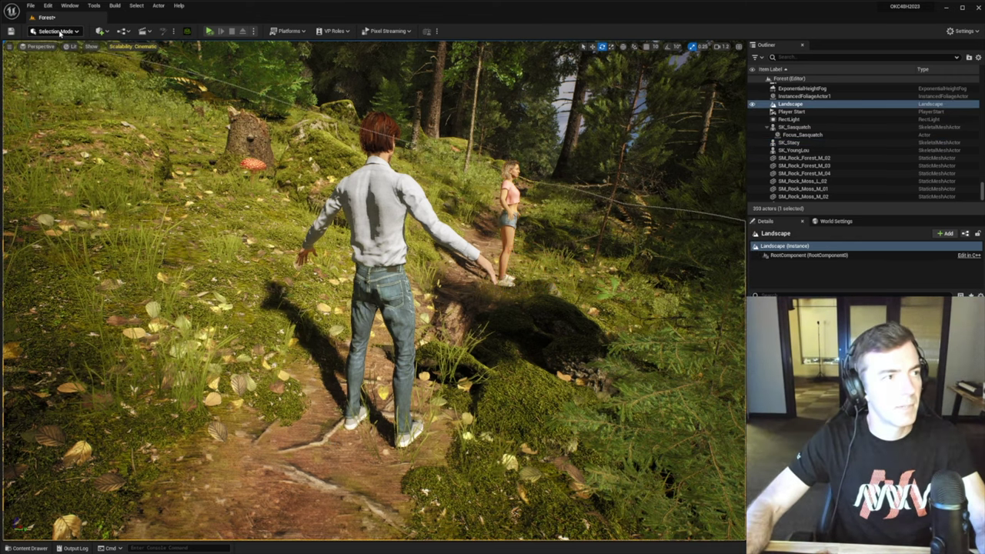
{"action": "left_click", "coordinate": [10, 33]}
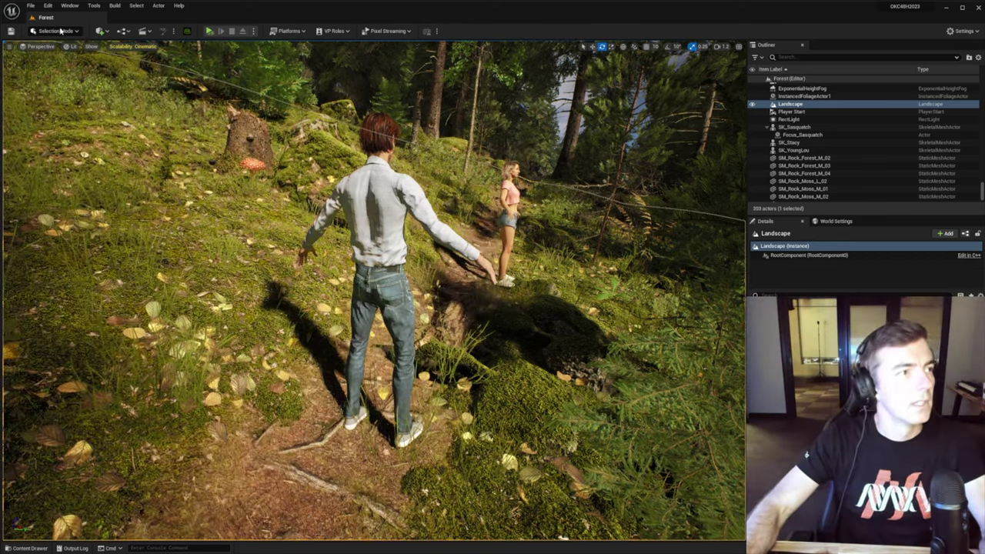
Switch to Landscape Mode and set up the Flatten sculpting tool with a brush size of about 72.6.
{"action": "left_click", "coordinate": [61, 31]}
{"action": "left_click", "coordinate": [58, 51]}
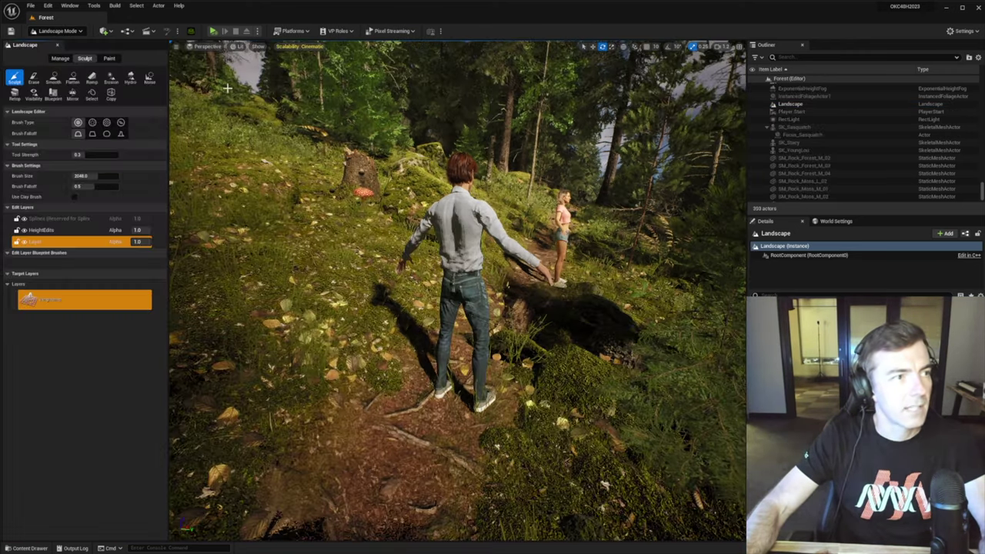
{"action": "left_click", "coordinate": [87, 59]}
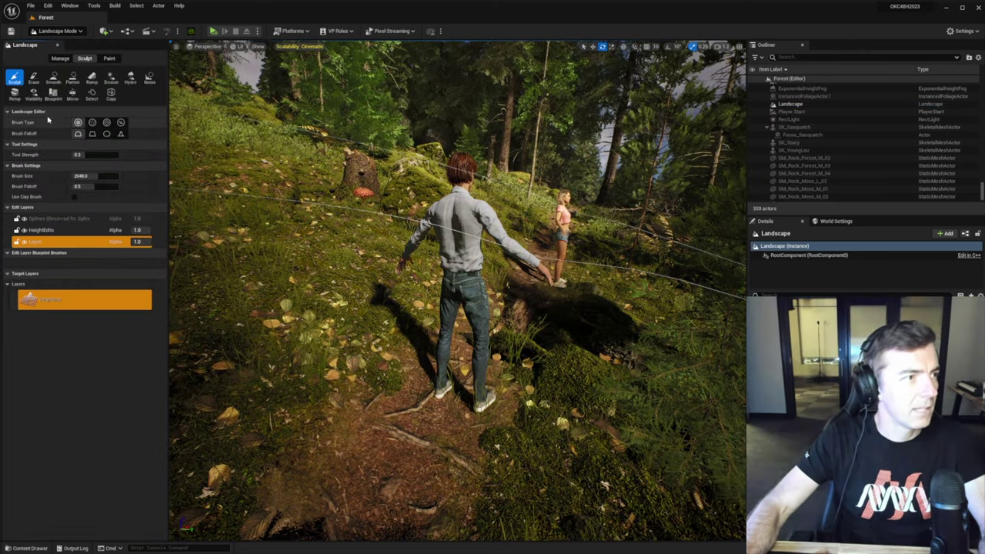
{"action": "left_click", "coordinate": [73, 78]}
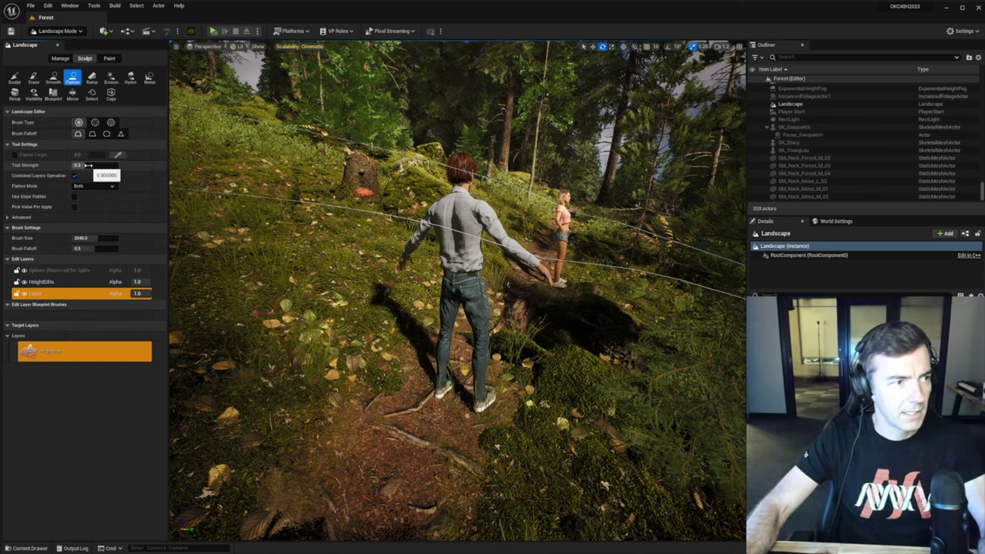
{"action": "left_click_drag", "start_coordinate": [98, 238], "coordinate": [81, 237]}
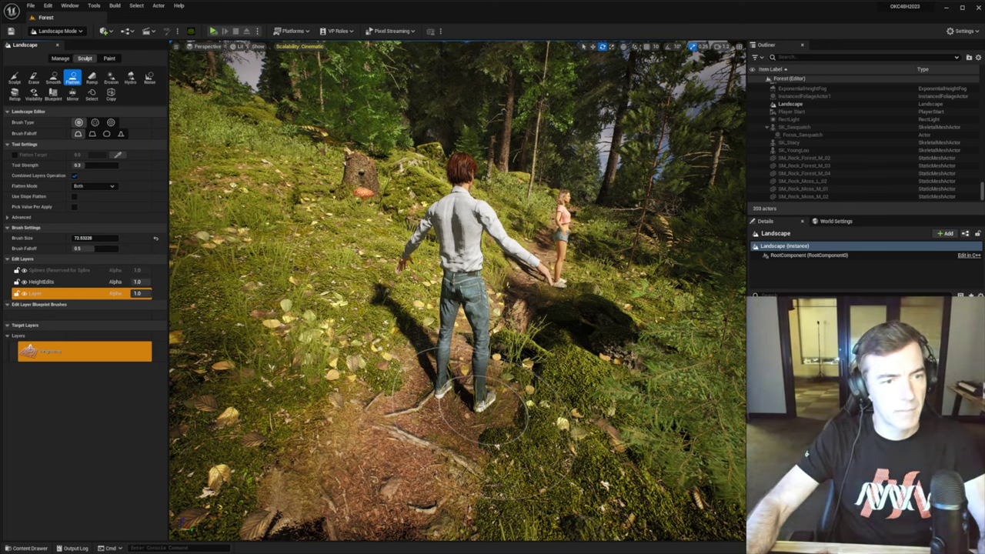
Flatten the terrain along the dirt trail from Young Lou's feet up to Stacy.
{"action": "mouse_move", "coordinate": [477, 408]}
{"action": "left_mouse_down"}
{"action": "mouse_move", "coordinate": [483, 366]}
{"action": "mouse_move", "coordinate": [553, 245]}
{"action": "left_mouse_up"}
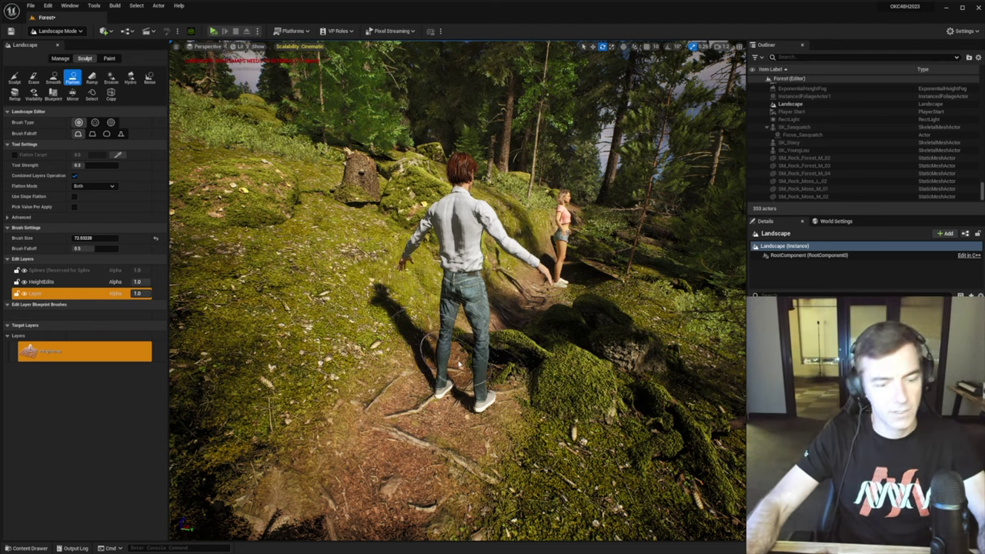
{"action": "key", "text": "ctrl+s"}
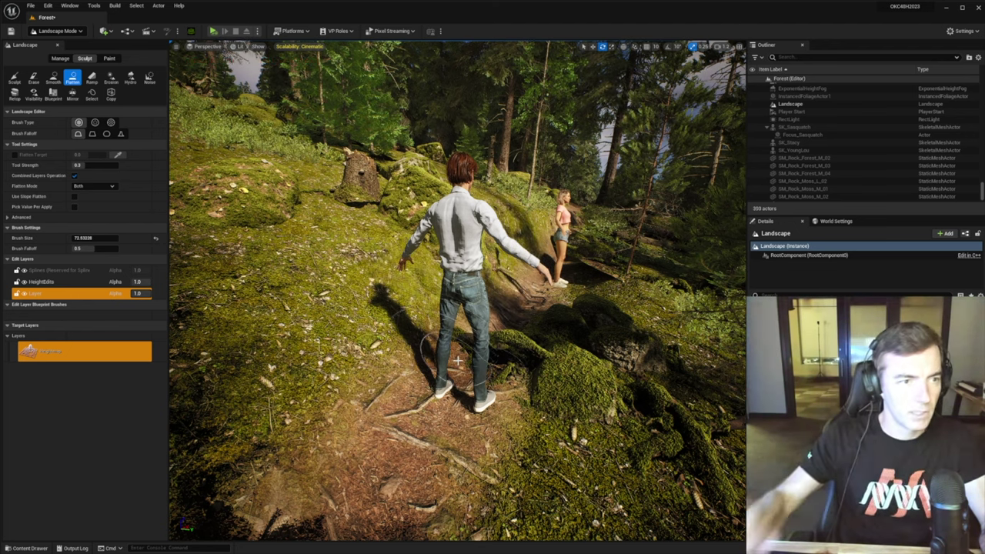
{"action": "left_click", "coordinate": [549, 304]}
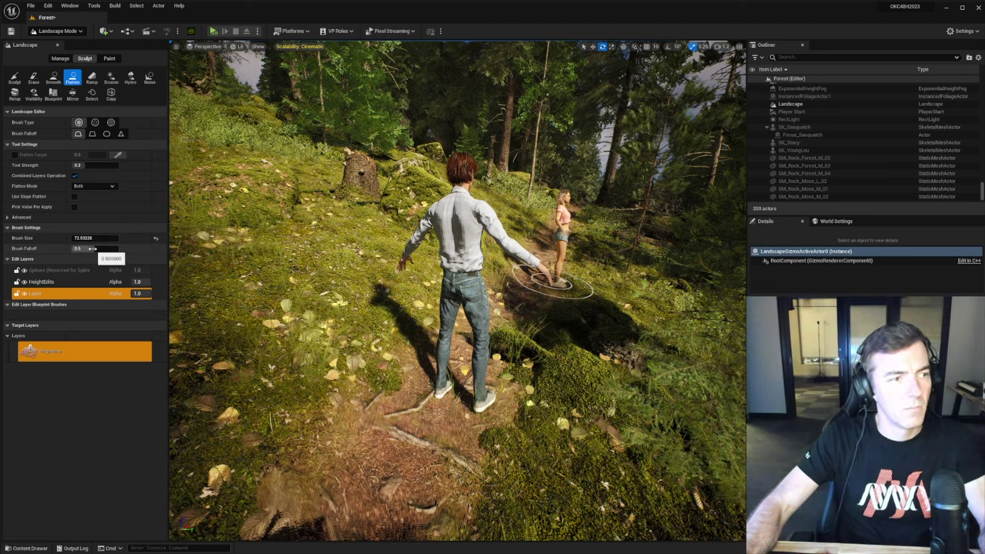
Flatten the trail past both characters with a brush size of about 231.2 and a brush falloff of 0.644.
{"action": "mouse_move", "coordinate": [94, 248]}
{"action": "left_mouse_down"}
{"action": "mouse_move", "coordinate": [112, 248]}
{"action": "mouse_move", "coordinate": [115, 238]}
{"action": "mouse_move", "coordinate": [84, 249]}
{"action": "left_mouse_up"}
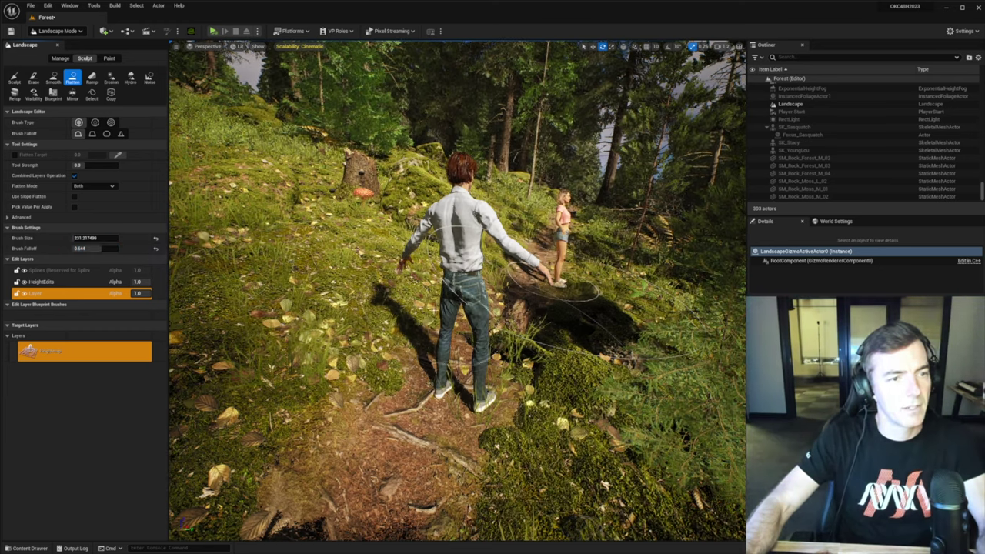
{"action": "mouse_move", "coordinate": [419, 443]}
{"action": "right_mouse_down"}
{"action": "mouse_move", "coordinate": [429, 474]}
{"action": "mouse_move", "coordinate": [428, 455]}
{"action": "right_mouse_up"}
{"action": "key", "text": "s"}
{"action": "scroll", "coordinate": [424, 464], "scroll_direction": "down", "scroll_amount": 3}
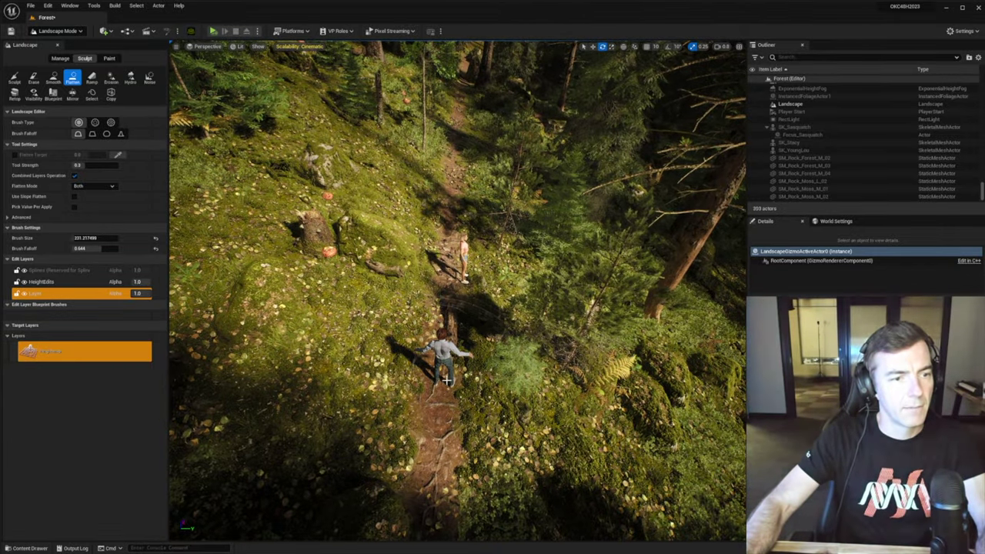
{"action": "left_click_drag", "start_coordinate": [444, 391], "coordinate": [449, 269]}
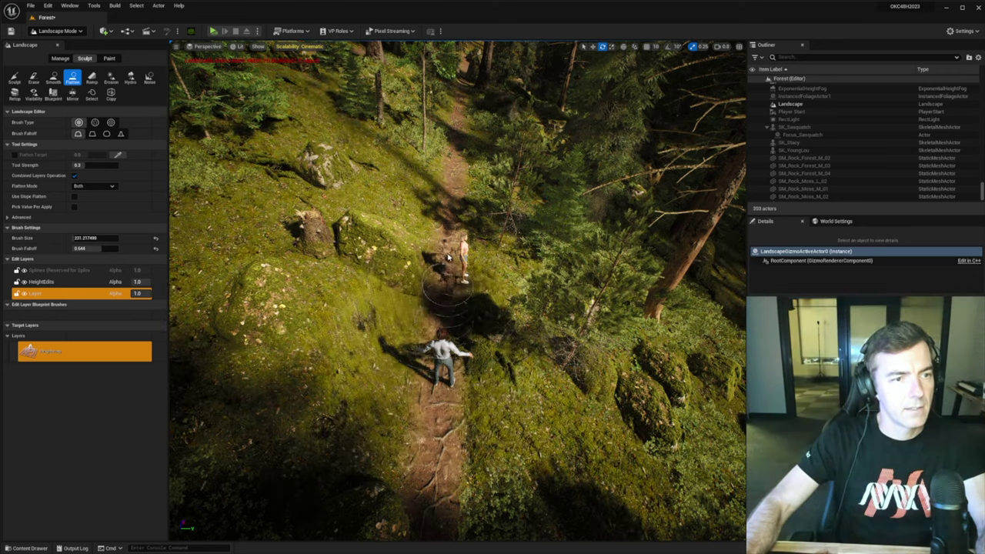
{"action": "left_click_drag", "start_coordinate": [445, 198], "coordinate": [459, 169]}
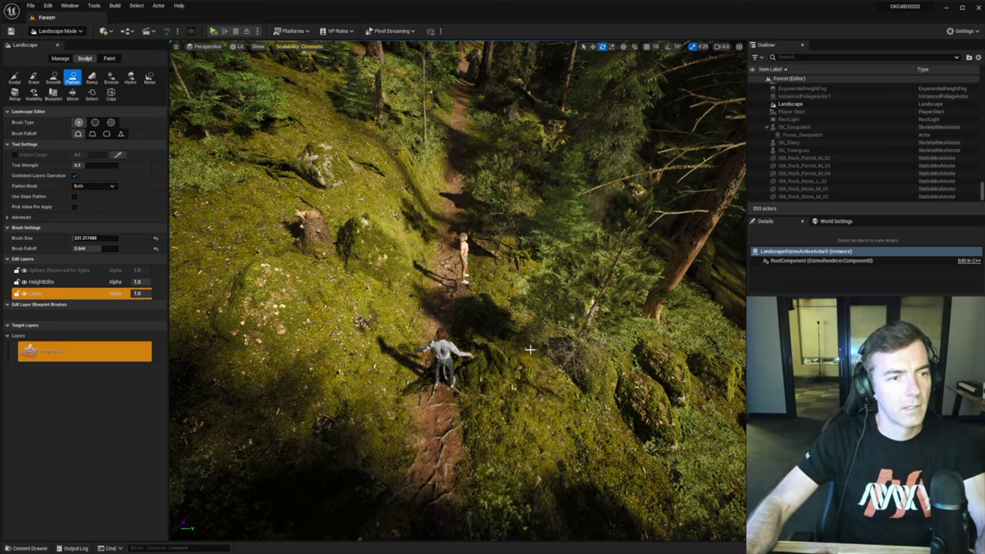
Raise the mossy slope beside the trail around the tree stump and rocks with the Sculpt tool.
{"action": "key", "text": "w"}
{"action": "right_click_drag", "start_coordinate": [530, 350], "coordinate": [489, 289]}
{"action": "key", "text": "w"}
{"action": "key", "text": "e"}
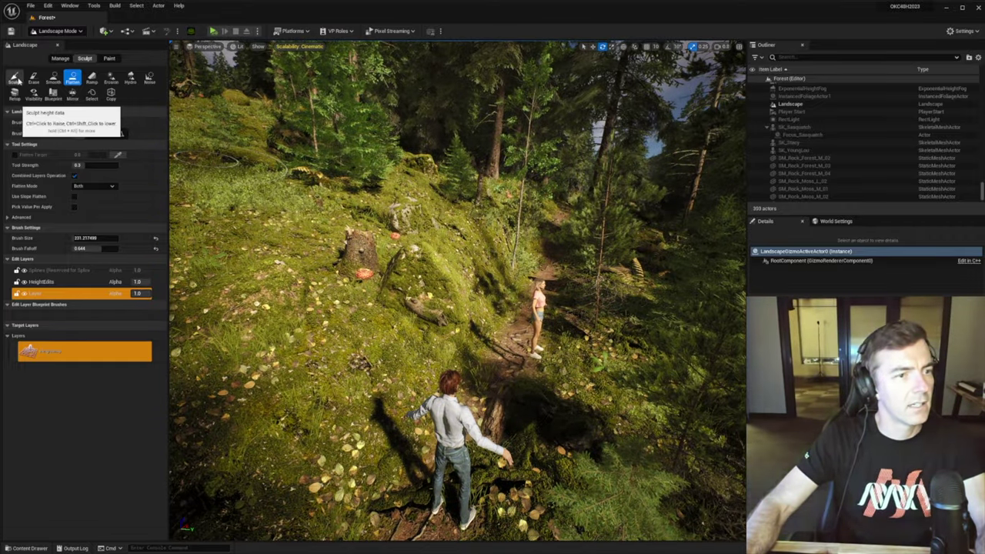
{"action": "left_click", "coordinate": [14, 78]}
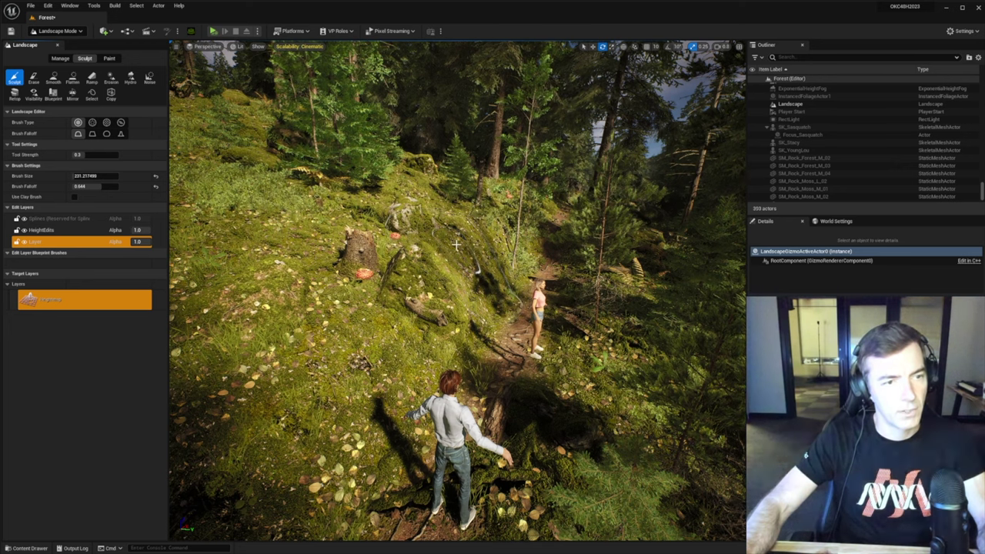
{"action": "mouse_move", "coordinate": [456, 244]}
{"action": "left_mouse_down"}
{"action": "mouse_move", "coordinate": [466, 228]}
{"action": "mouse_move", "coordinate": [475, 273]}
{"action": "mouse_move", "coordinate": [359, 316]}
{"action": "left_mouse_up"}
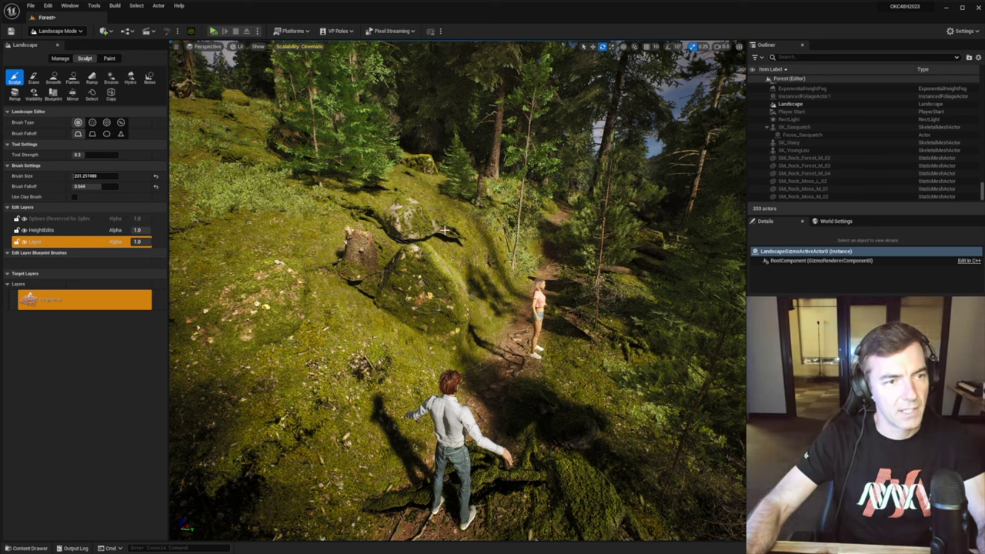
{"action": "left_click_drag", "start_coordinate": [476, 224], "coordinate": [484, 229]}
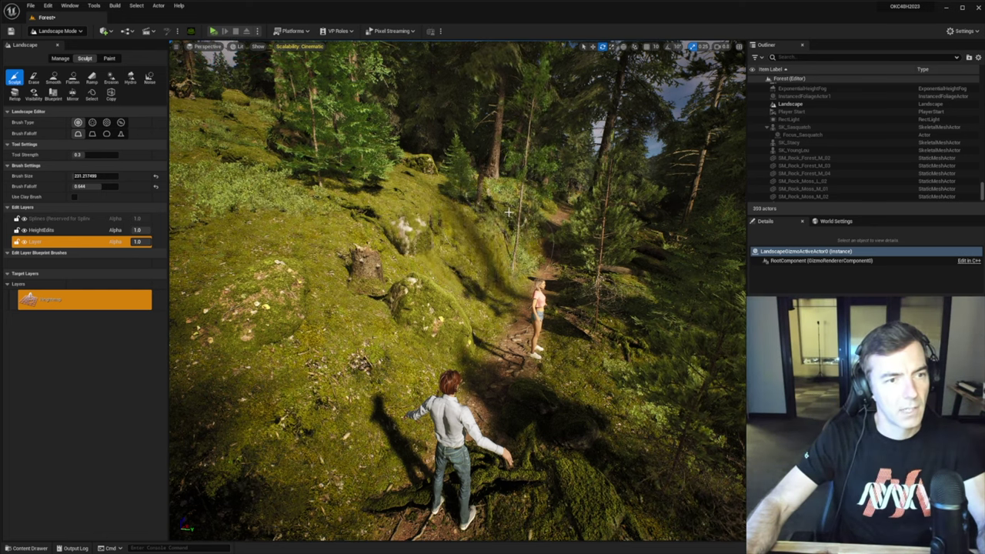
{"action": "left_click_drag", "start_coordinate": [501, 220], "coordinate": [498, 226]}
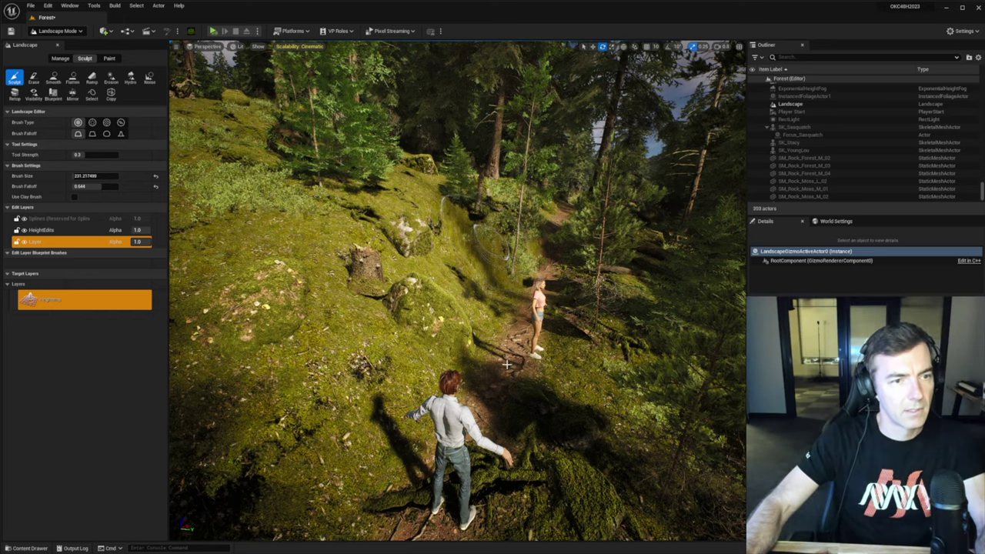
Smooth the trail and slope near the fallen log using the Smooth tool with a brush size of about 776.4.
{"action": "key", "text": "w"}
{"action": "right_click_drag", "start_coordinate": [525, 357], "coordinate": [612, 328]}
{"action": "key", "text": "w"}
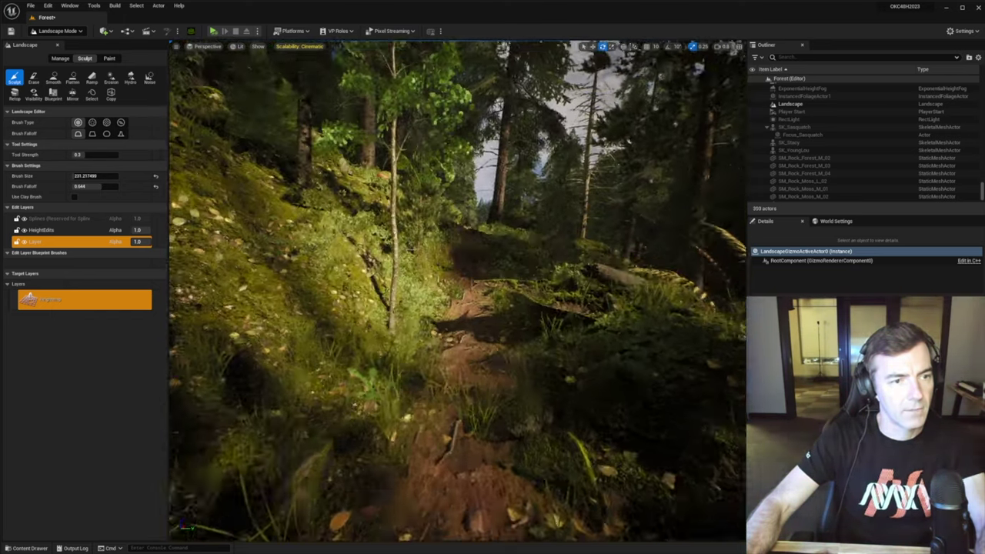
{"action": "right_click_drag", "start_coordinate": [522, 359], "coordinate": [506, 362]}
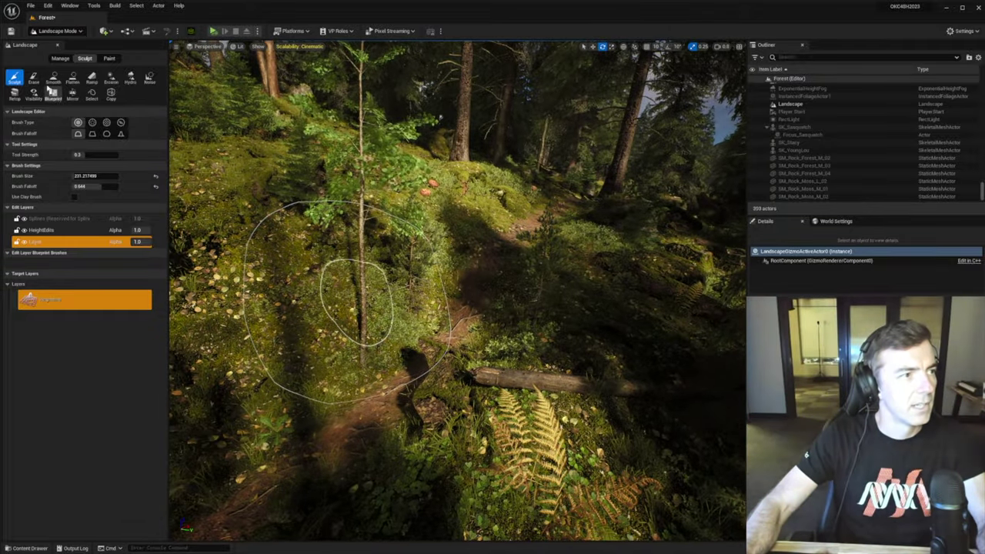
{"action": "left_click", "coordinate": [52, 77]}
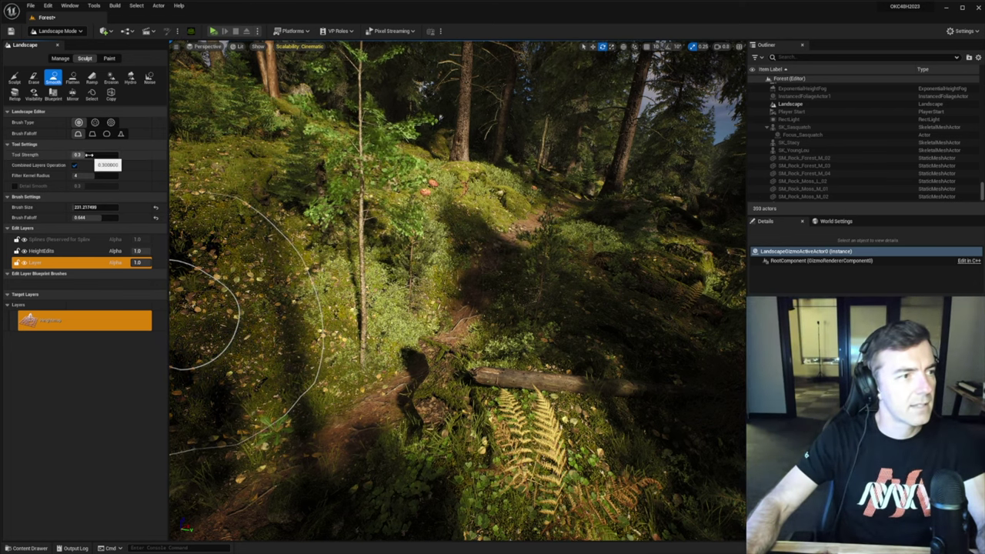
{"action": "left_click_drag", "start_coordinate": [85, 207], "coordinate": [143, 207]}
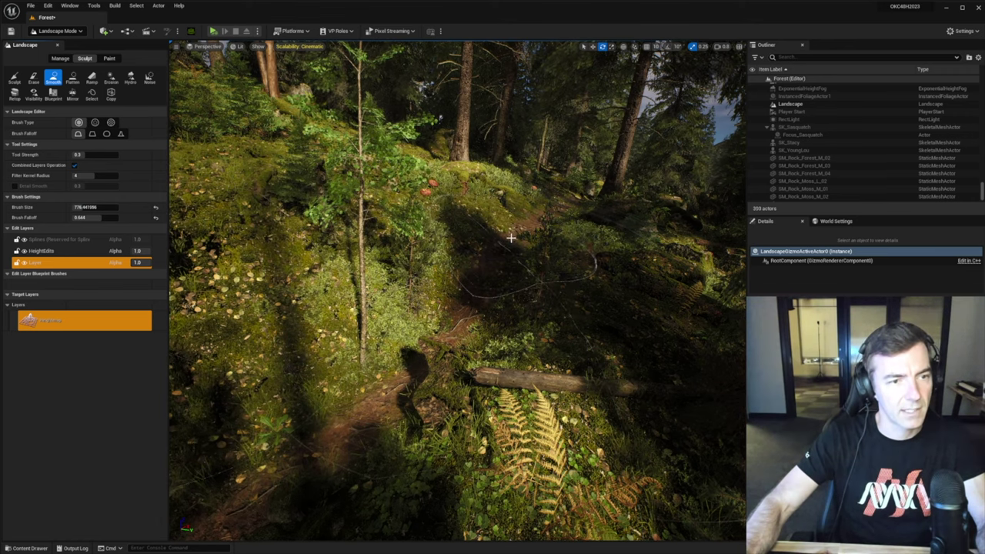
{"action": "left_click_drag", "start_coordinate": [510, 238], "coordinate": [508, 247]}
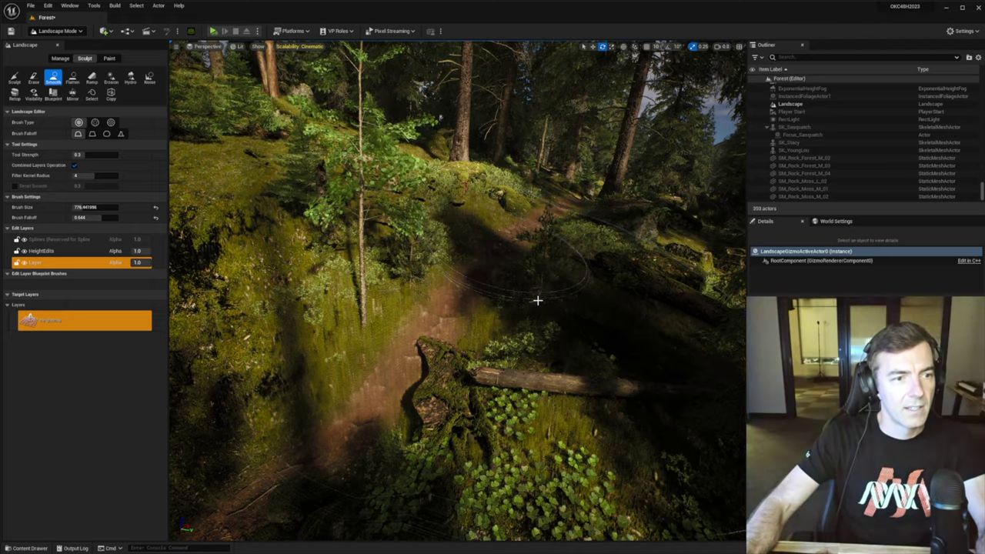
{"action": "left_click_drag", "start_coordinate": [540, 300], "coordinate": [528, 308]}
Smooth the hillside around the tree stump above both characters and raise it with the Sculpt tool.
{"action": "key", "text": "s"}
{"action": "right_click_drag", "start_coordinate": [528, 308], "coordinate": [528, 308]}
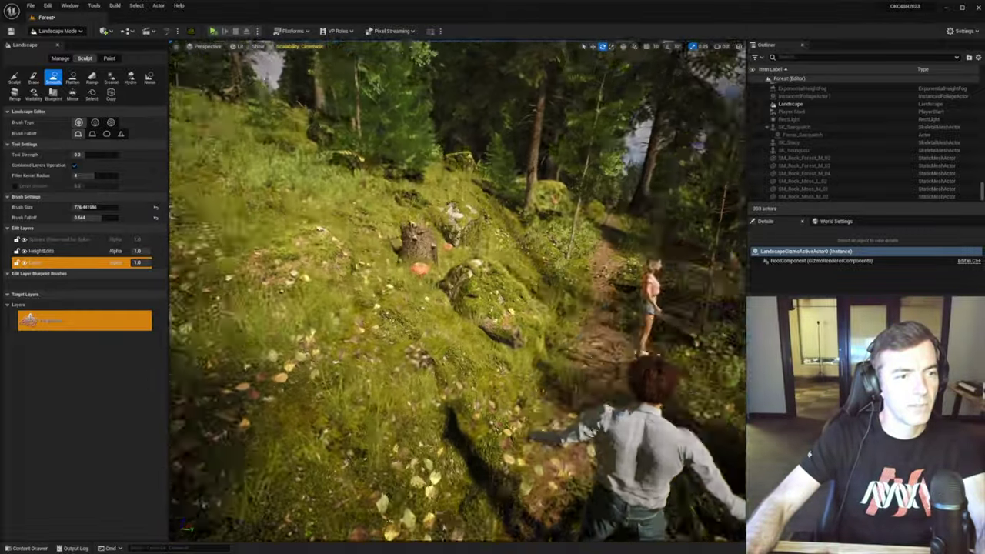
{"action": "right_click_drag", "start_coordinate": [502, 293], "coordinate": [502, 293]}
{"action": "key", "text": "s"}
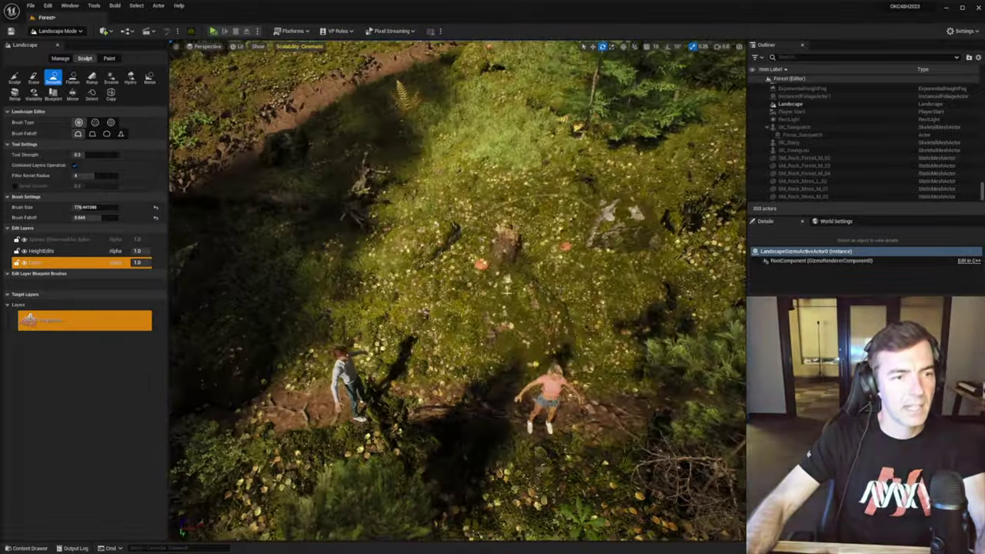
{"action": "left_click_drag", "start_coordinate": [486, 272], "coordinate": [422, 250]}
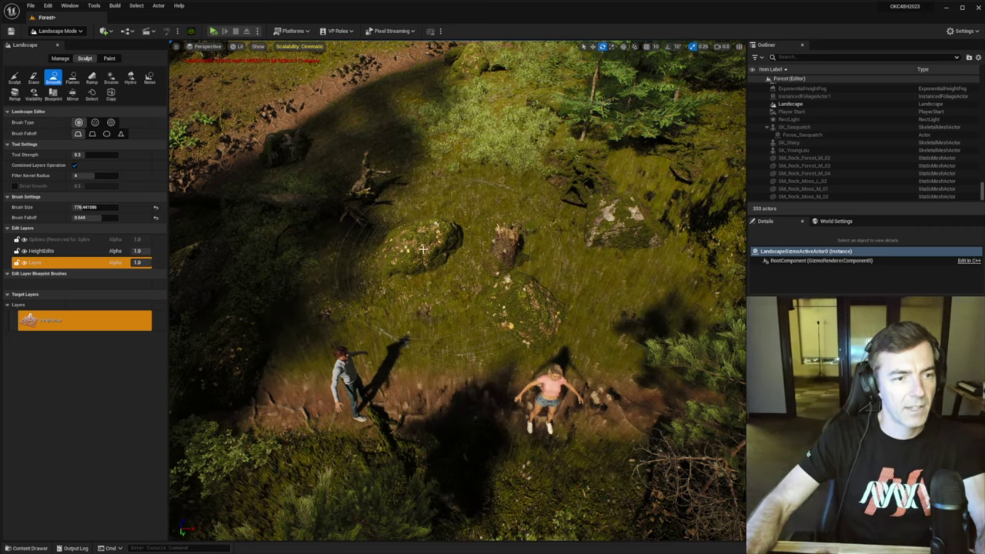
{"action": "left_click", "coordinate": [501, 264]}
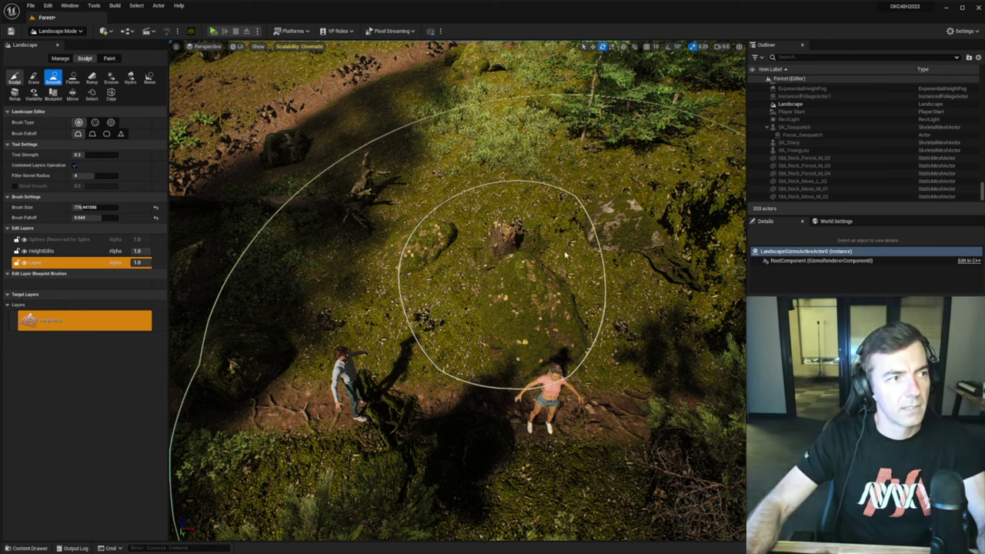
{"action": "left_click", "coordinate": [540, 284]}
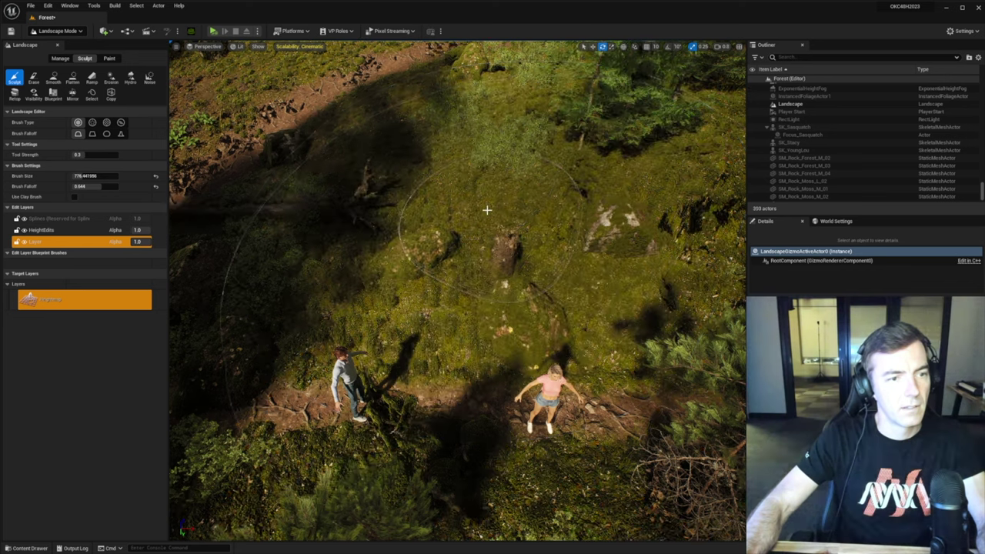
Raise the mossy hillside above the tree stump and rocks with the Sculpt tool.
{"action": "left_click", "coordinate": [496, 174]}
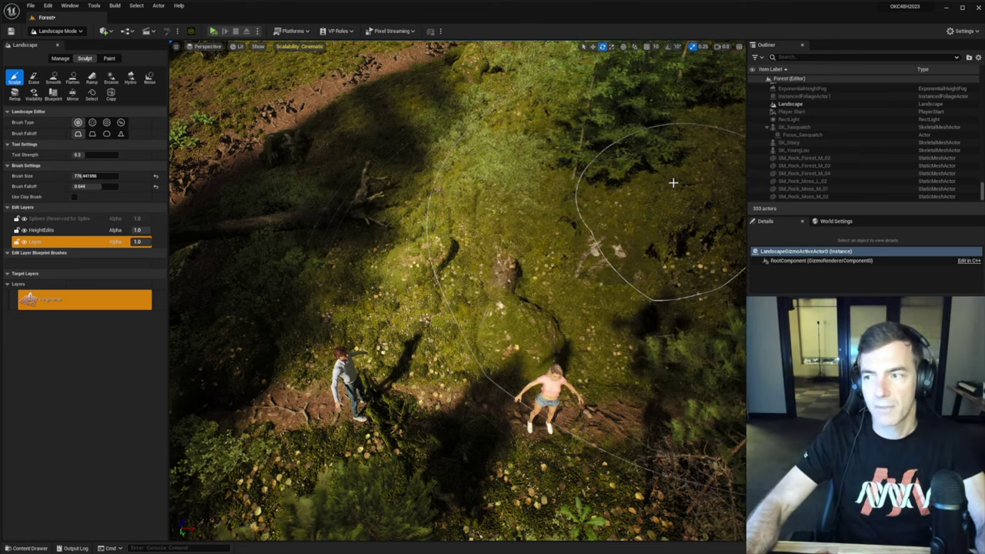
{"action": "mouse_move", "coordinate": [641, 188]}
{"action": "right_mouse_down"}
{"action": "mouse_move", "coordinate": [720, 124]}
{"action": "mouse_move", "coordinate": [762, 110]}
{"action": "right_mouse_up"}
{"action": "key", "text": "s"}
{"action": "right_click_drag", "start_coordinate": [617, 120], "coordinate": [602, 128]}
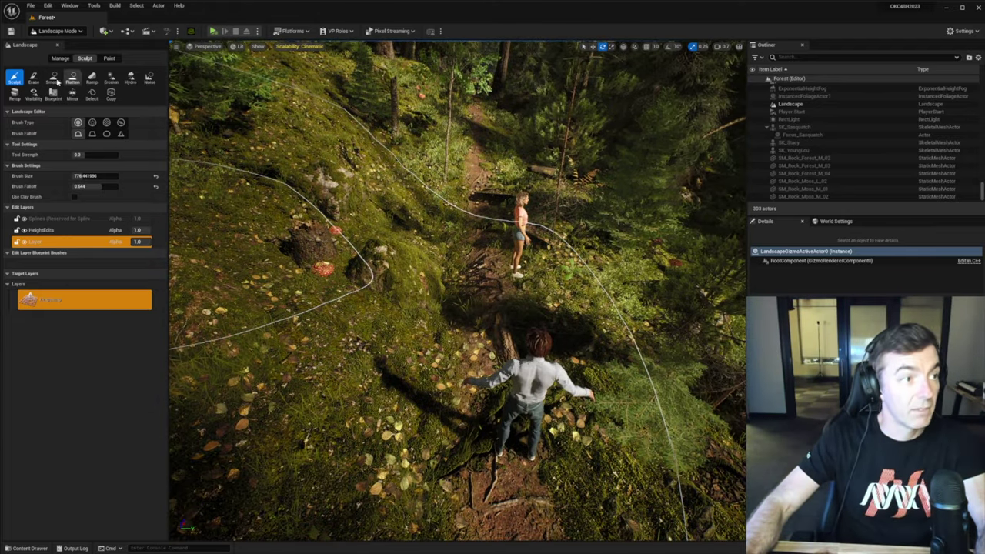
Flatten the trail past both characters with a brush size of about 301.2 and smooth the stretch beyond Stacy.
{"action": "left_click", "coordinate": [72, 78]}
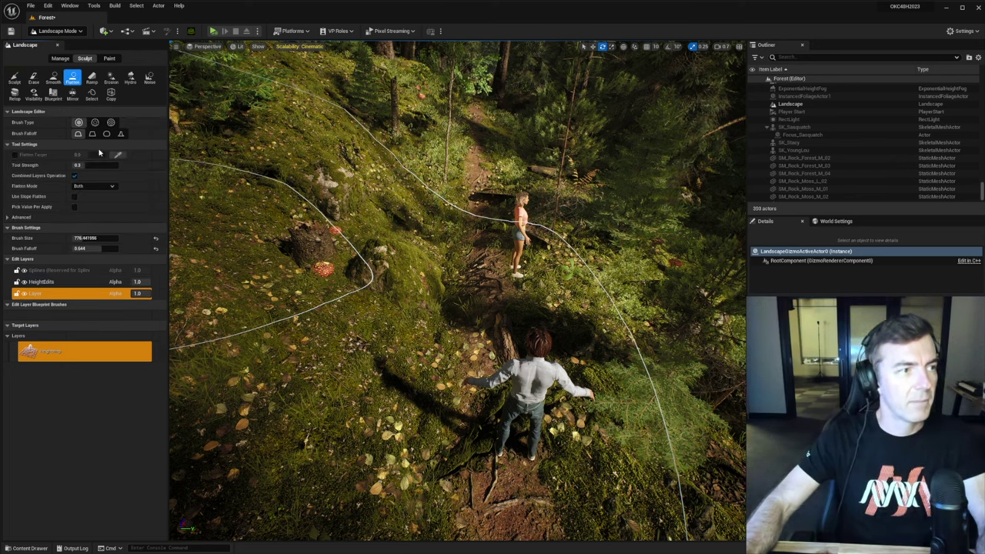
{"action": "left_click_drag", "start_coordinate": [93, 237], "coordinate": [73, 238]}
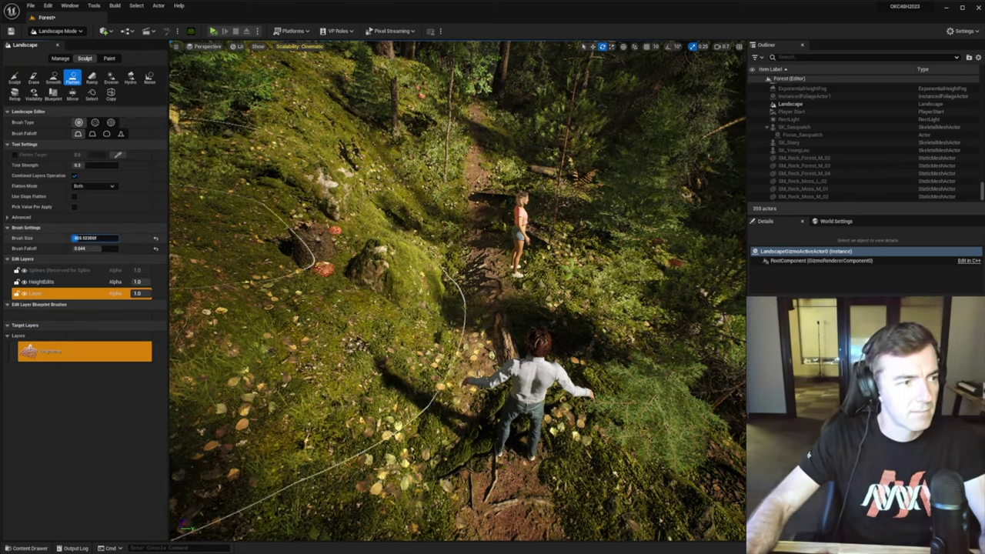
{"action": "left_click", "coordinate": [506, 444]}
{"action": "left_click_drag", "start_coordinate": [506, 444], "coordinate": [514, 271]}
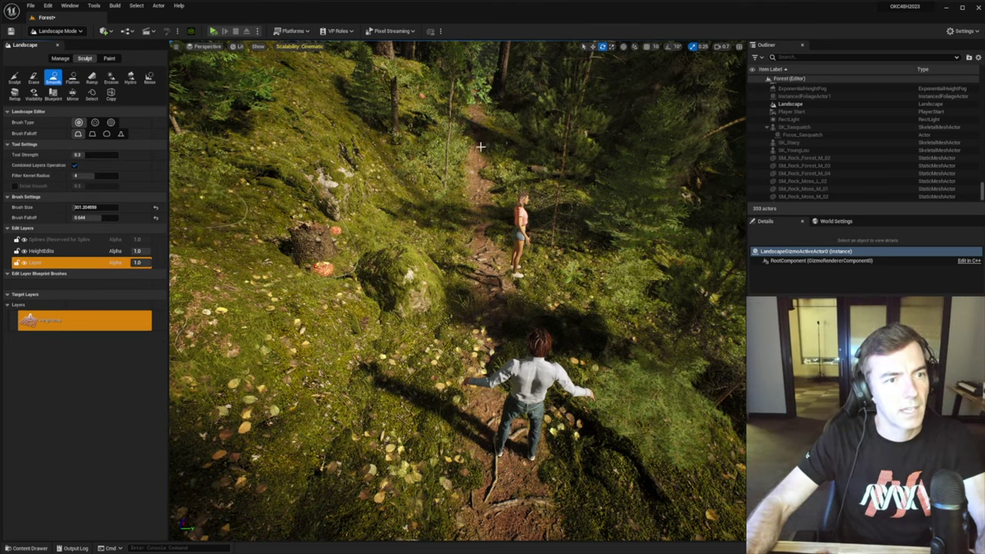
{"action": "mouse_move", "coordinate": [482, 131]}
{"action": "left_mouse_down"}
{"action": "mouse_move", "coordinate": [475, 164]}
{"action": "mouse_move", "coordinate": [475, 128]}
{"action": "left_mouse_up"}
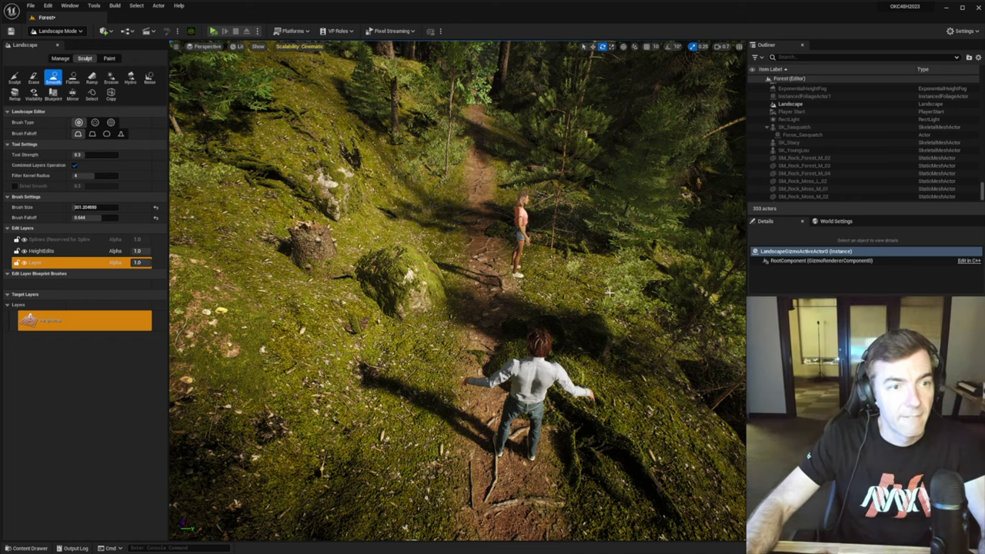
Smooth the shaded stretch of trail among the bushes and young pines using the 301.2 brush.
{"action": "right_click_drag", "start_coordinate": [457, 308], "coordinate": [458, 215]}
{"action": "right_click_drag", "start_coordinate": [462, 285], "coordinate": [508, 332]}
{"action": "key", "text": "w"}
{"action": "right_click_drag", "start_coordinate": [468, 304], "coordinate": [459, 298]}
{"action": "left_click_drag", "start_coordinate": [443, 298], "coordinate": [402, 294]}
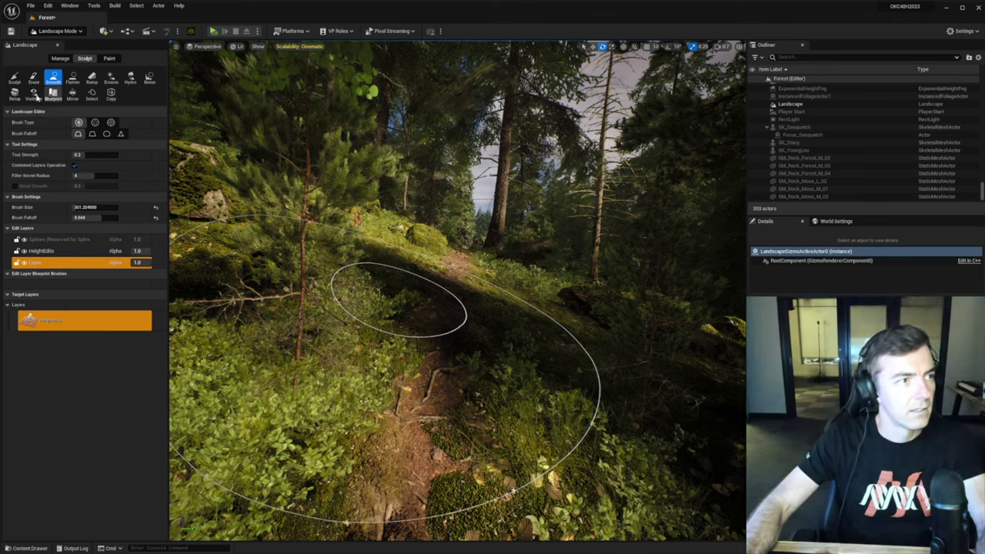
Sculpt the mossy bank beside the pine tree along the shaded trail.
{"action": "left_click", "coordinate": [14, 78]}
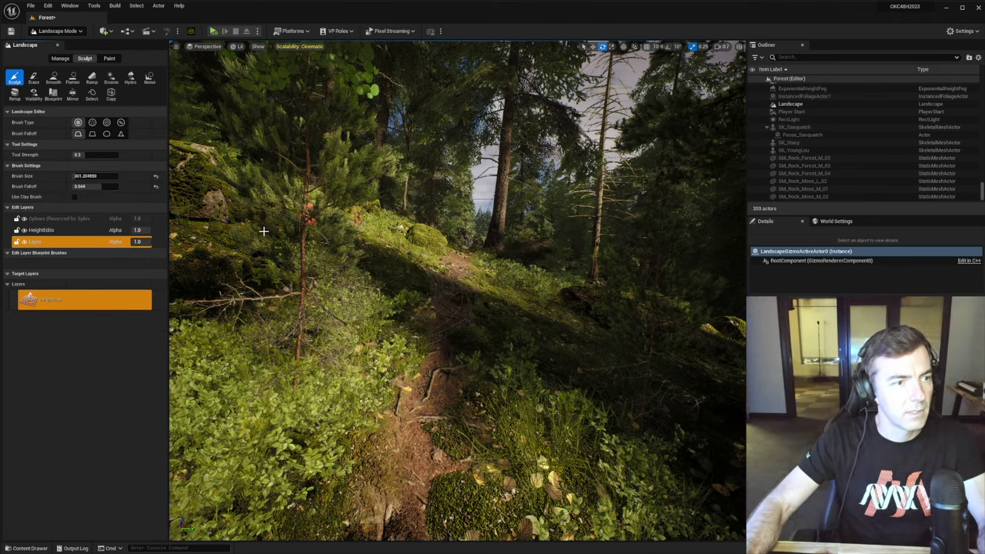
{"action": "left_click", "coordinate": [267, 239]}
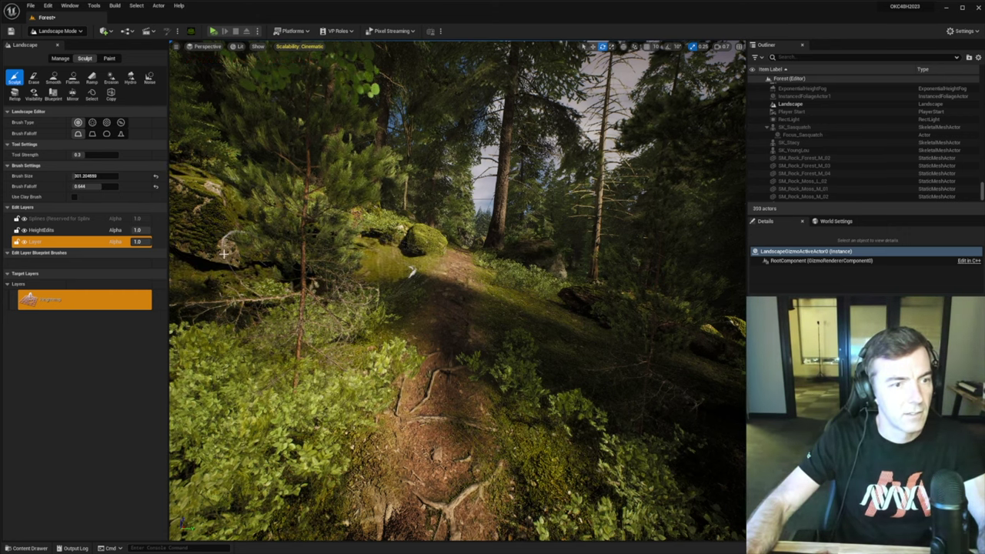
{"action": "scroll", "coordinate": [228, 252], "scroll_direction": "up", "scroll_amount": 3}
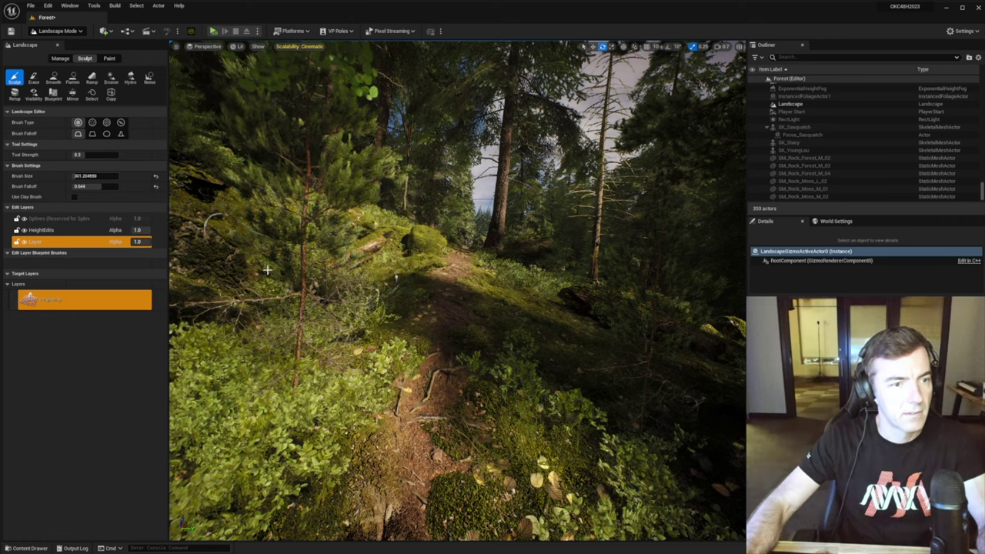
{"action": "right_click_drag", "start_coordinate": [490, 292], "coordinate": [495, 289]}
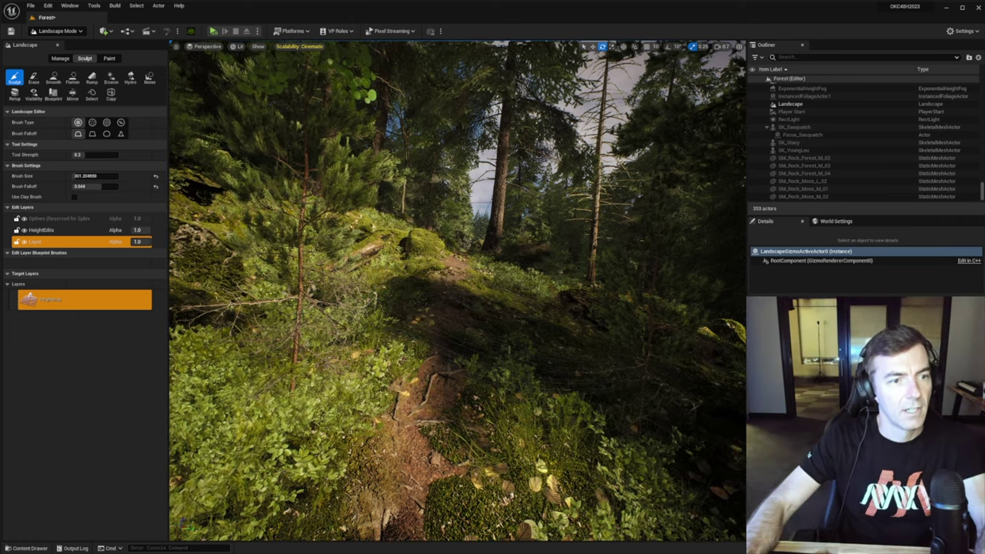
Flatten the rooted trail past the fallen log and mossy boulder, and undo the last stroke.
{"action": "key", "text": "w"}
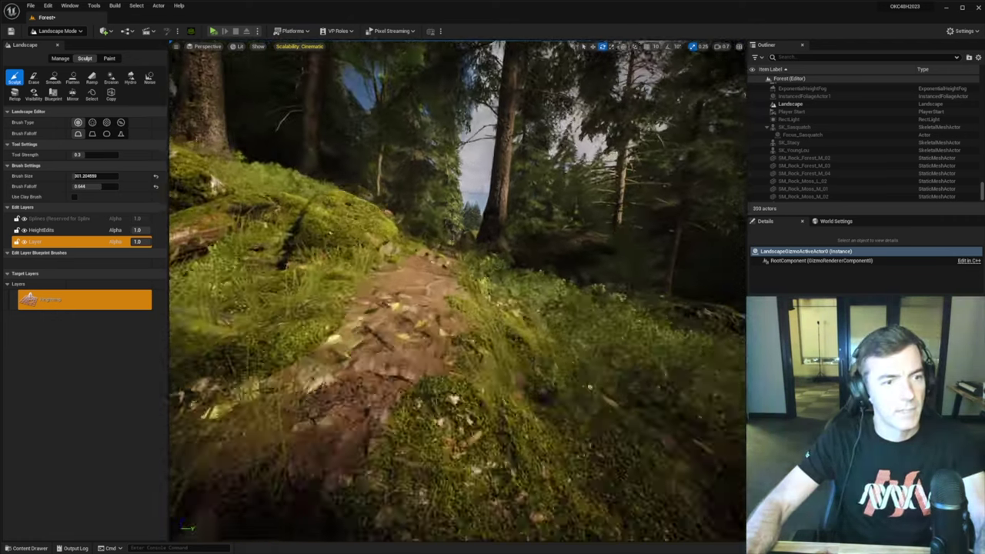
{"action": "key", "text": "s"}
{"action": "right_click_drag", "start_coordinate": [494, 290], "coordinate": [499, 348]}
{"action": "scroll", "coordinate": [443, 326], "scroll_direction": "up", "scroll_amount": 1}
{"action": "left_click", "coordinate": [73, 77]}
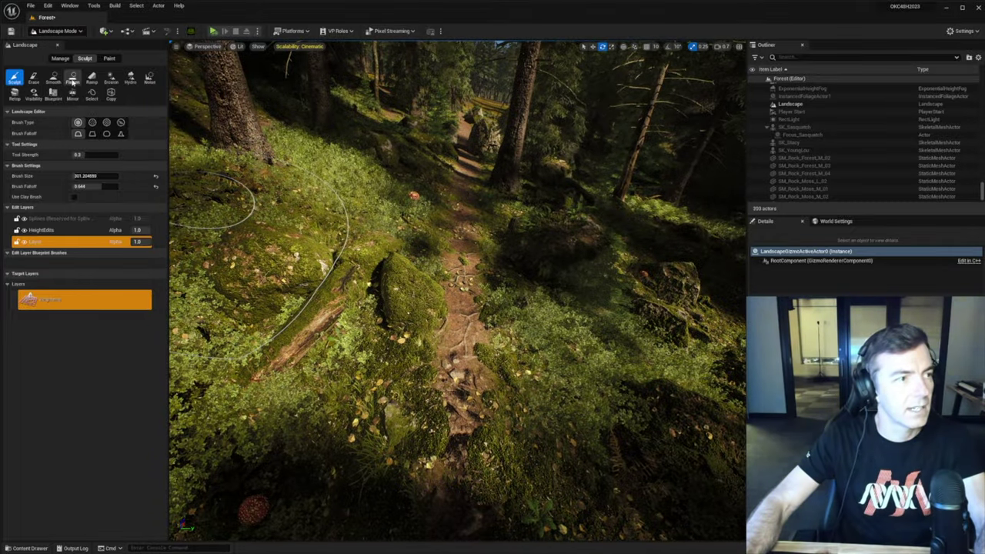
{"action": "mouse_move", "coordinate": [459, 168]}
{"action": "left_mouse_down"}
{"action": "mouse_move", "coordinate": [452, 223]}
{"action": "mouse_move", "coordinate": [498, 354]}
{"action": "left_mouse_up"}
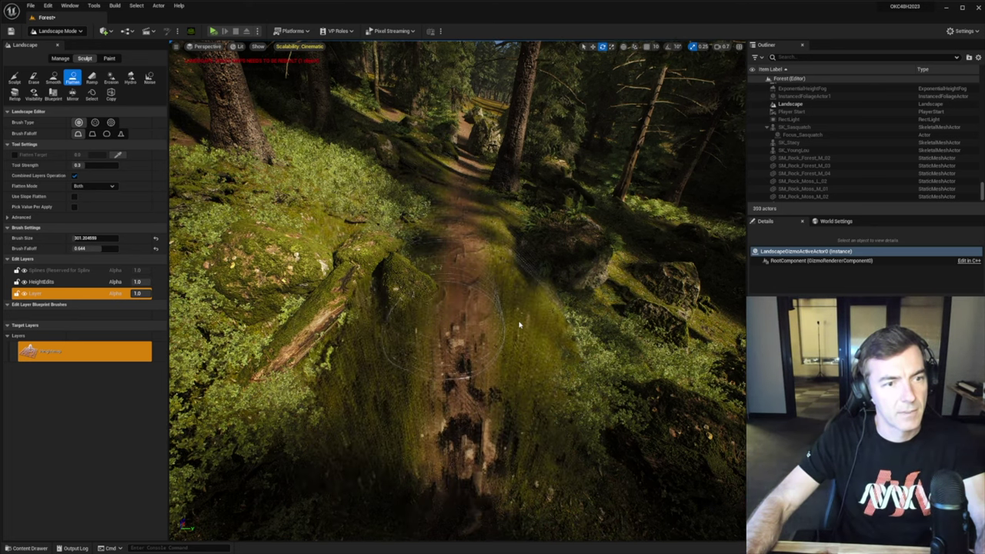
{"action": "key", "text": "ctrl+z"}
{"action": "right_click", "coordinate": [515, 318]}
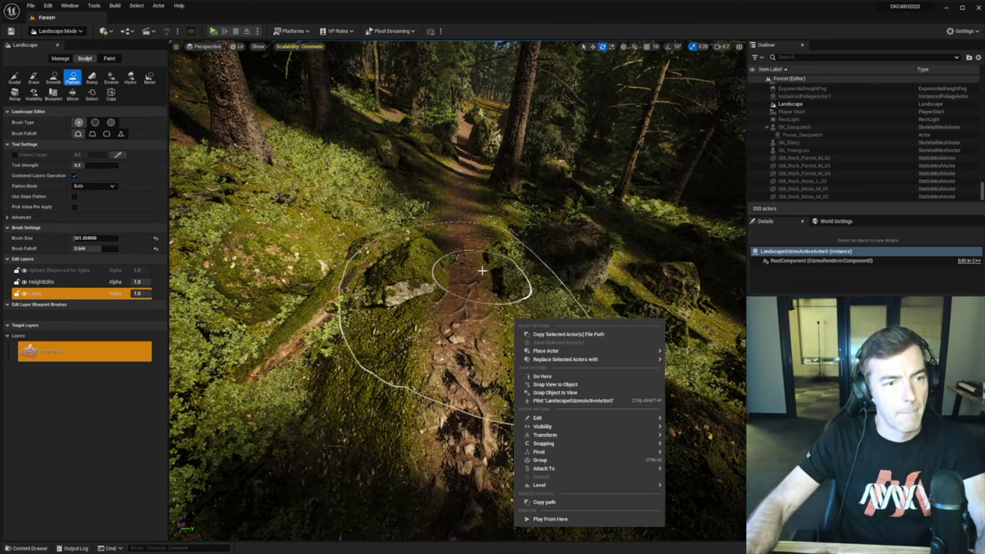
{"action": "key", "text": "Escape"}
Smooth the uneven trail section crossing the shaded hillside using the Smooth tool.
{"action": "mouse_move", "coordinate": [477, 269]}
{"action": "right_mouse_down"}
{"action": "mouse_move", "coordinate": [427, 315]}
{"action": "mouse_move", "coordinate": [370, 319]}
{"action": "mouse_move", "coordinate": [331, 250]}
{"action": "mouse_move", "coordinate": [331, 283]}
{"action": "mouse_move", "coordinate": [355, 309]}
{"action": "right_mouse_up"}
{"action": "left_click", "coordinate": [53, 79]}
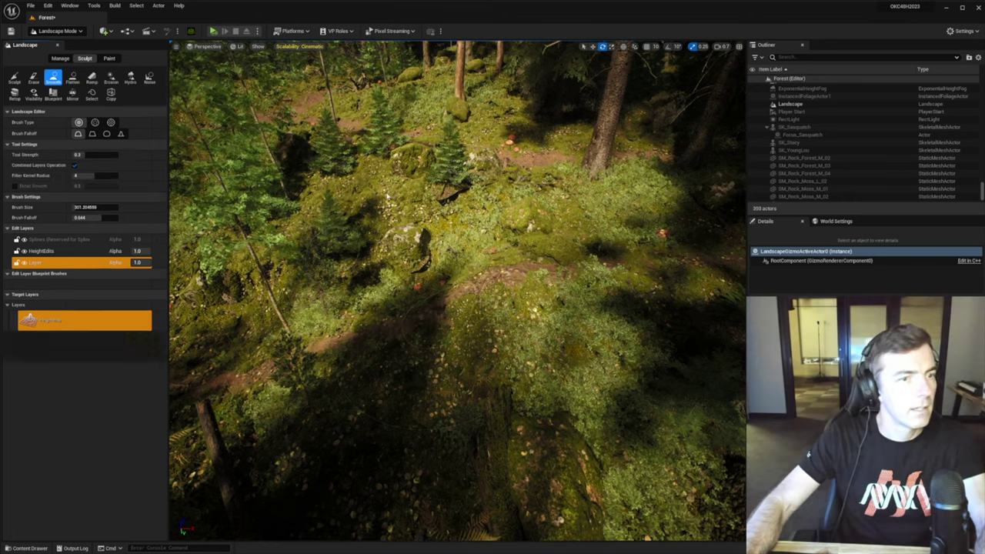
{"action": "mouse_move", "coordinate": [524, 274]}
{"action": "left_mouse_down"}
{"action": "mouse_move", "coordinate": [545, 269]}
{"action": "mouse_move", "coordinate": [444, 289]}
{"action": "mouse_move", "coordinate": [405, 320]}
{"action": "mouse_move", "coordinate": [474, 301]}
{"action": "left_mouse_up"}
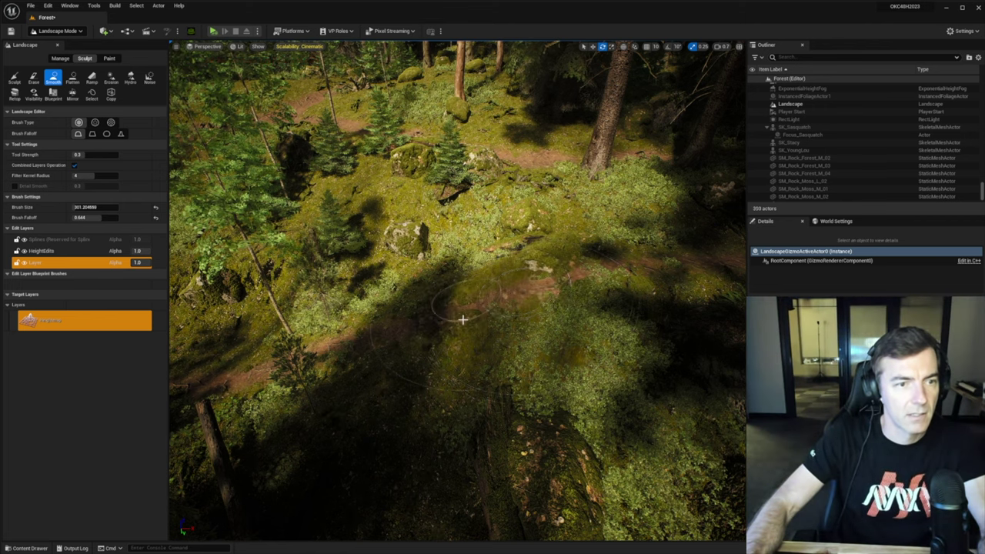
Inspect the smoothed trail near the fallen log and the mossy clearing among the trees beyond it.
{"action": "key", "text": "w"}
{"action": "mouse_move", "coordinate": [467, 332]}
{"action": "right_mouse_down"}
{"action": "mouse_move", "coordinate": [589, 266]}
{"action": "mouse_move", "coordinate": [585, 258]}
{"action": "mouse_move", "coordinate": [619, 286]}
{"action": "right_mouse_up"}
{"action": "key", "text": "s"}
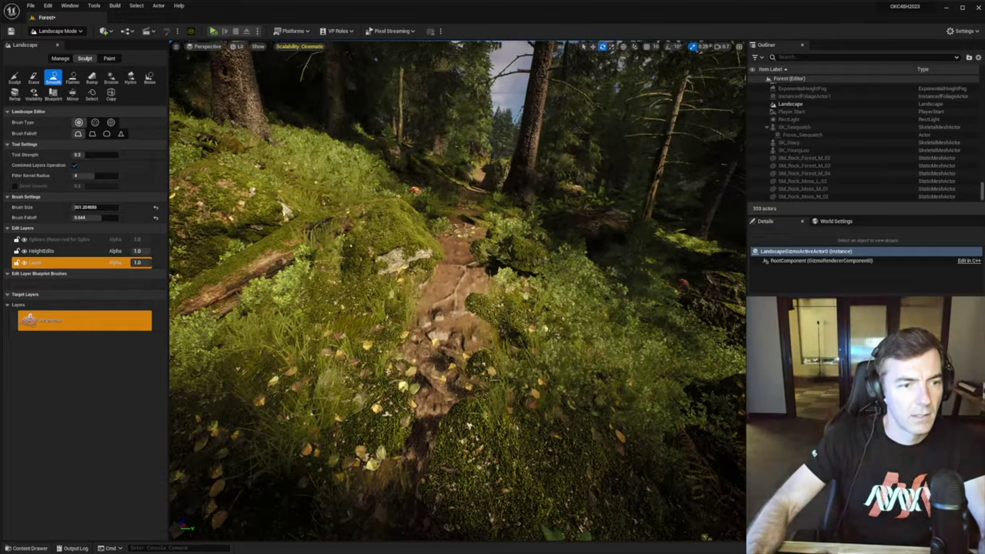
{"action": "right_click_drag", "start_coordinate": [468, 255], "coordinate": [509, 307]}
{"action": "right_click_drag", "start_coordinate": [411, 265], "coordinate": [388, 273]}
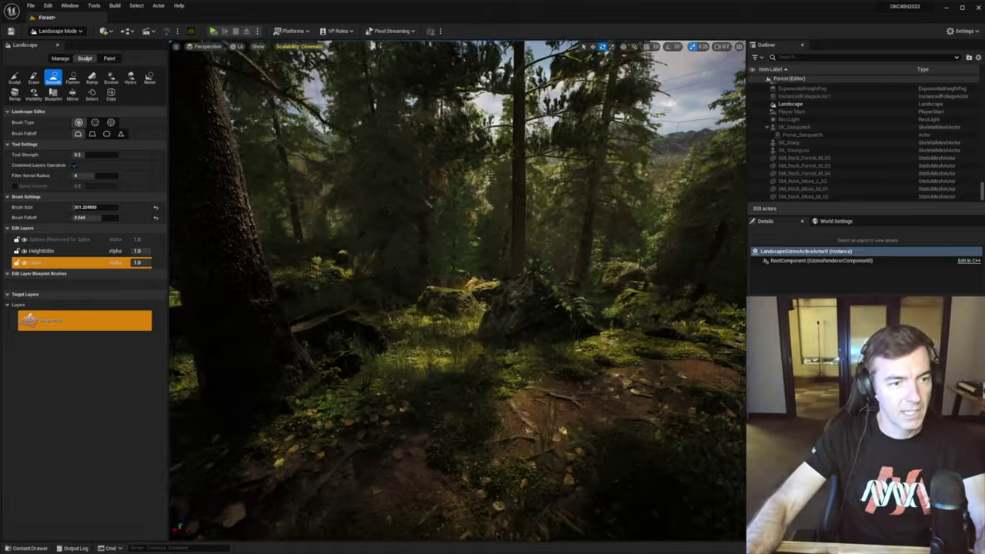
{"action": "key", "text": "w"}
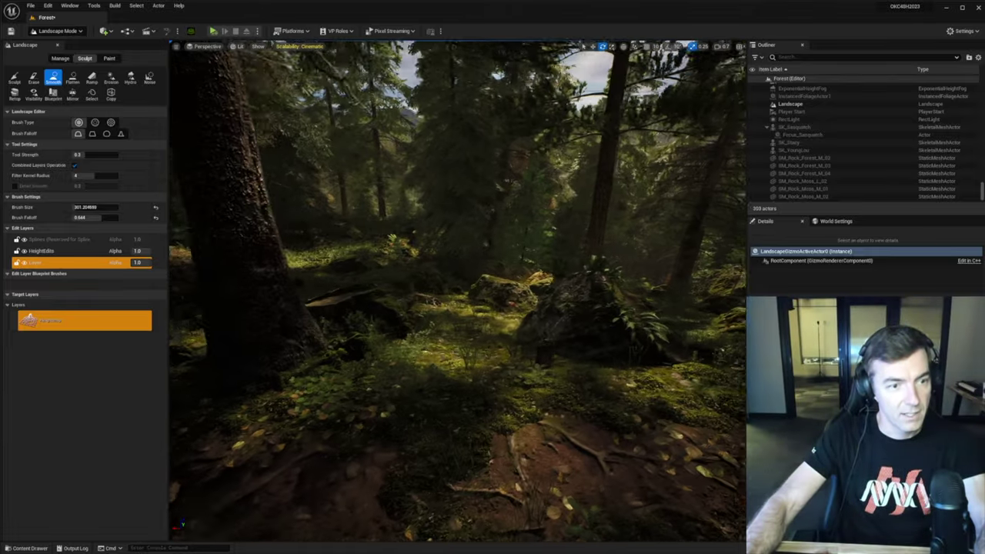
{"action": "key", "text": "w"}
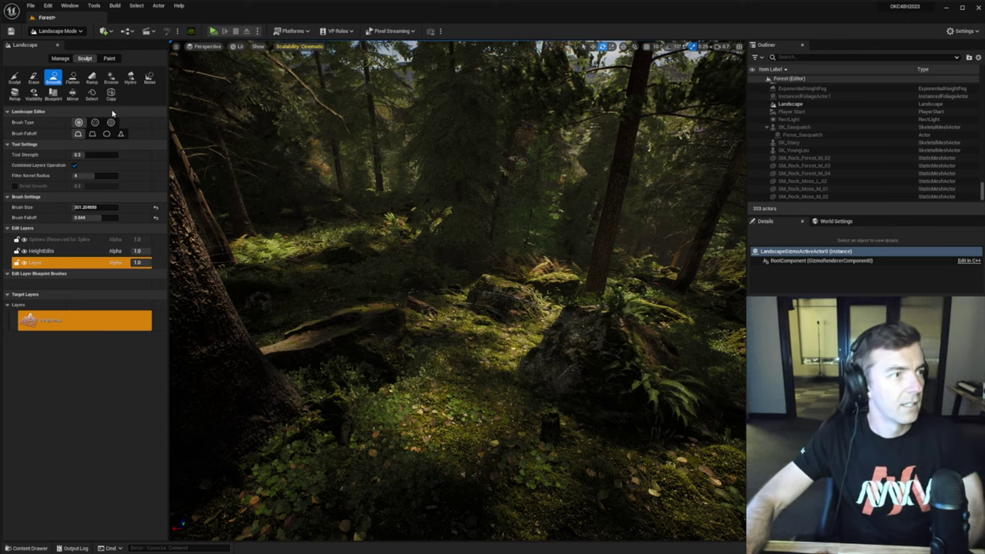
Try to raise the mossy ground between the boulders in the clearing with the Sculpt tool, and undo it.
{"action": "left_click", "coordinate": [14, 77]}
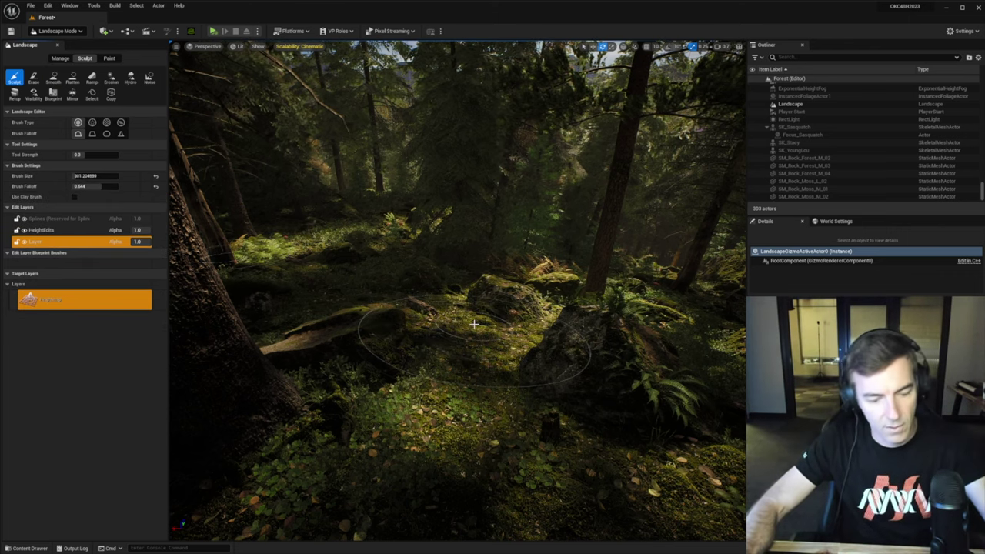
{"action": "mouse_move", "coordinate": [495, 341]}
{"action": "left_mouse_down"}
{"action": "mouse_move", "coordinate": [466, 345]}
{"action": "mouse_move", "coordinate": [447, 330]}
{"action": "left_mouse_up"}
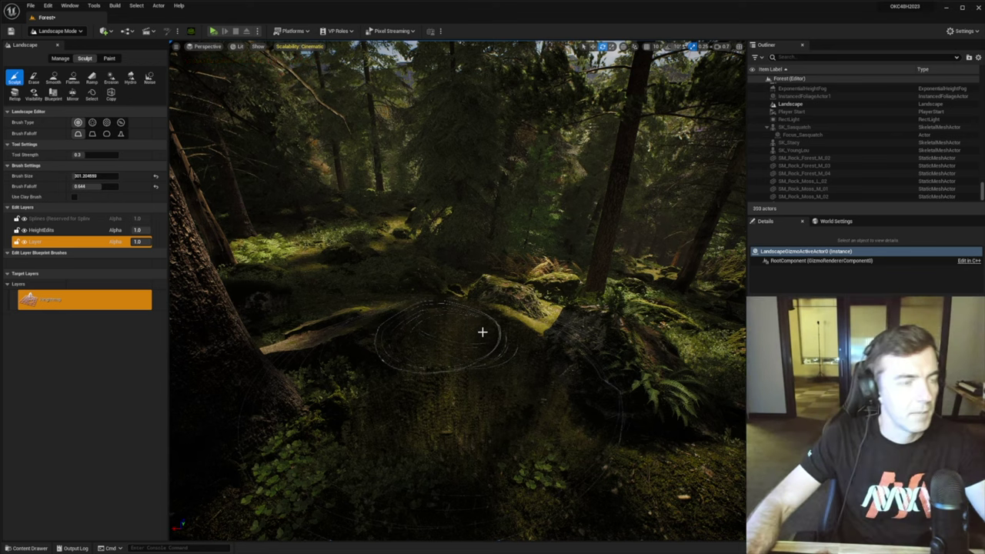
{"action": "left_click_drag", "start_coordinate": [482, 332], "coordinate": [487, 339]}
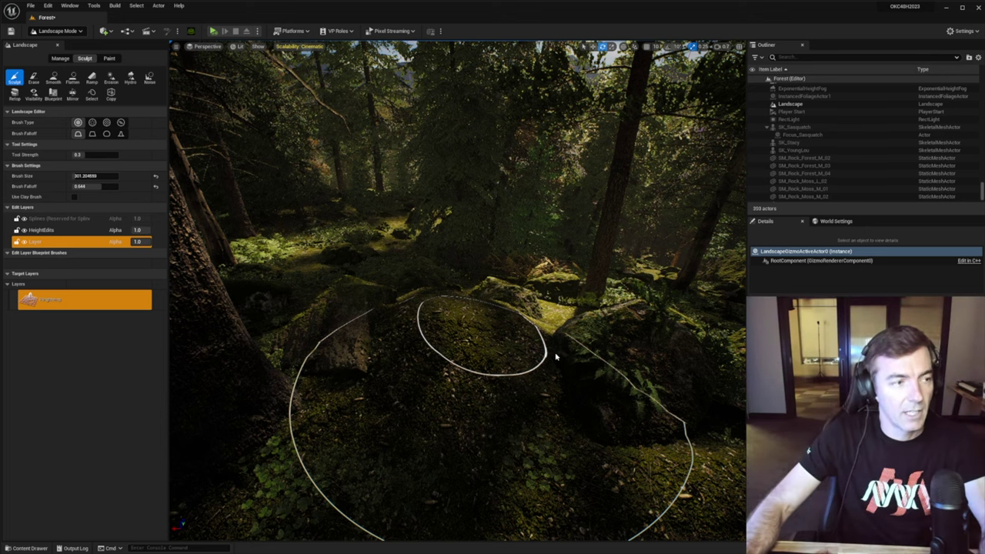
{"action": "key", "text": "ctrl+z"}
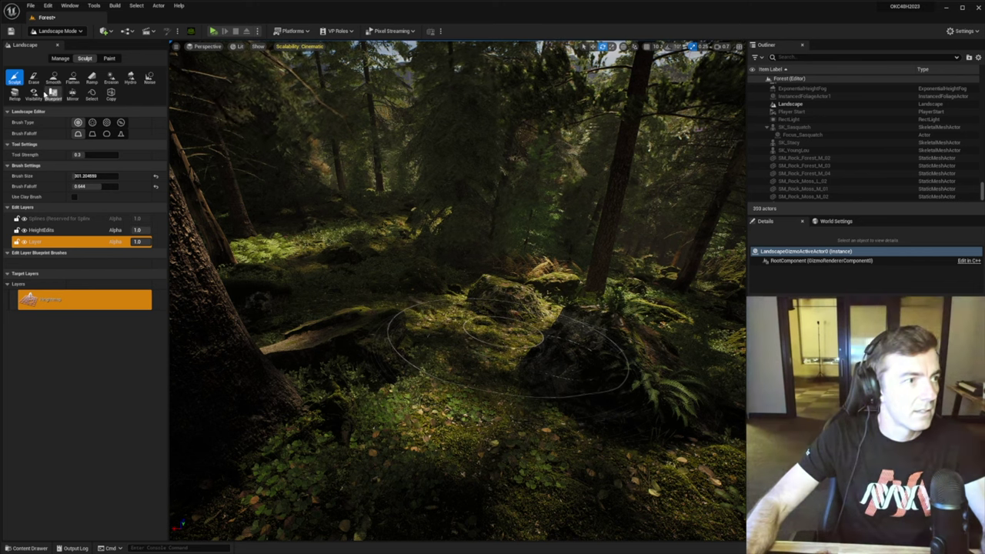
Lower the mossy ground between the boulders with an enlarged Sculpt brush, and undo the last stroke.
{"action": "left_click_drag", "start_coordinate": [89, 175], "coordinate": [108, 176]}
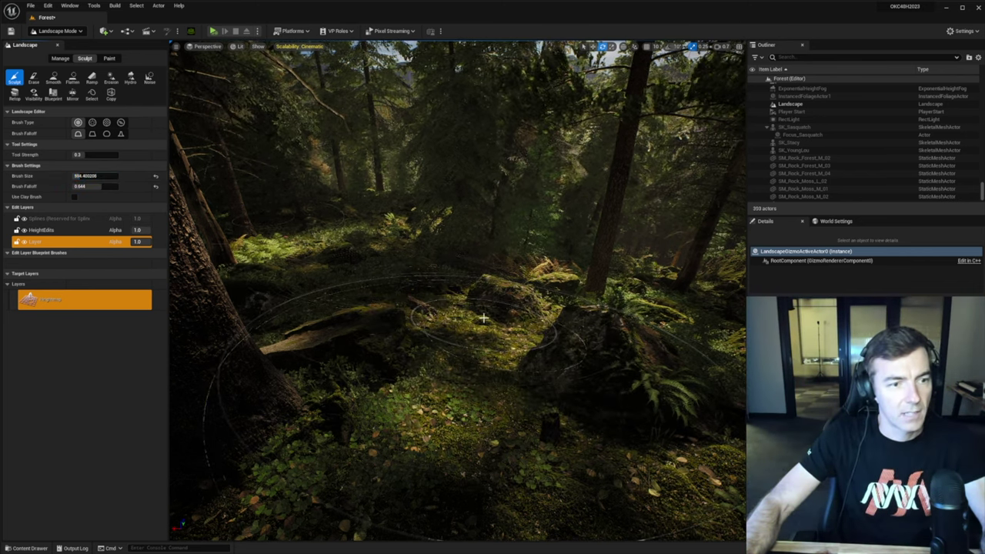
{"action": "mouse_move", "coordinate": [478, 315]}
{"action": "left_mouse_down", "text": "shift"}
{"action": "mouse_move", "coordinate": [433, 311]}
{"action": "mouse_move", "coordinate": [391, 328]}
{"action": "left_mouse_up", "text": "shift"}
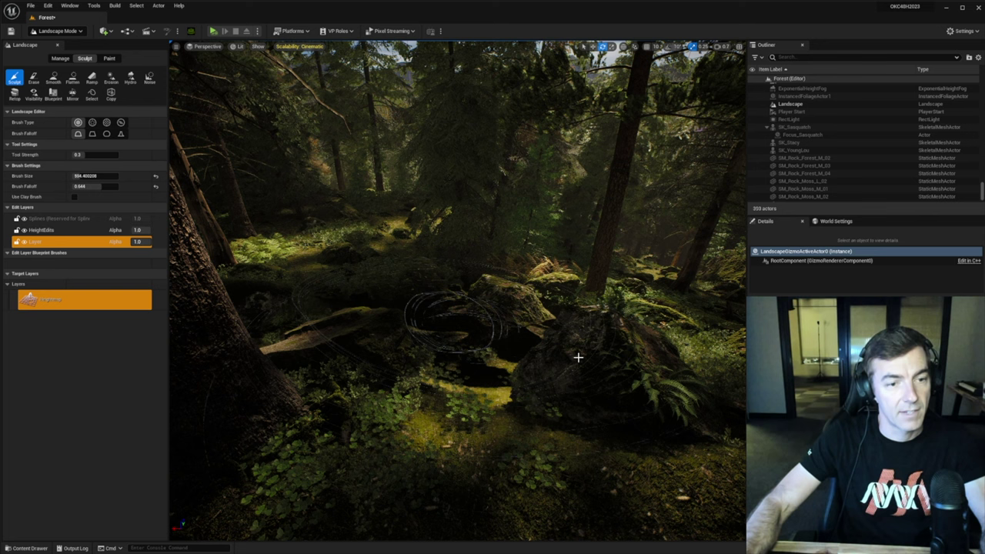
{"action": "scroll", "coordinate": [578, 358], "scroll_direction": "up", "scroll_amount": 5}
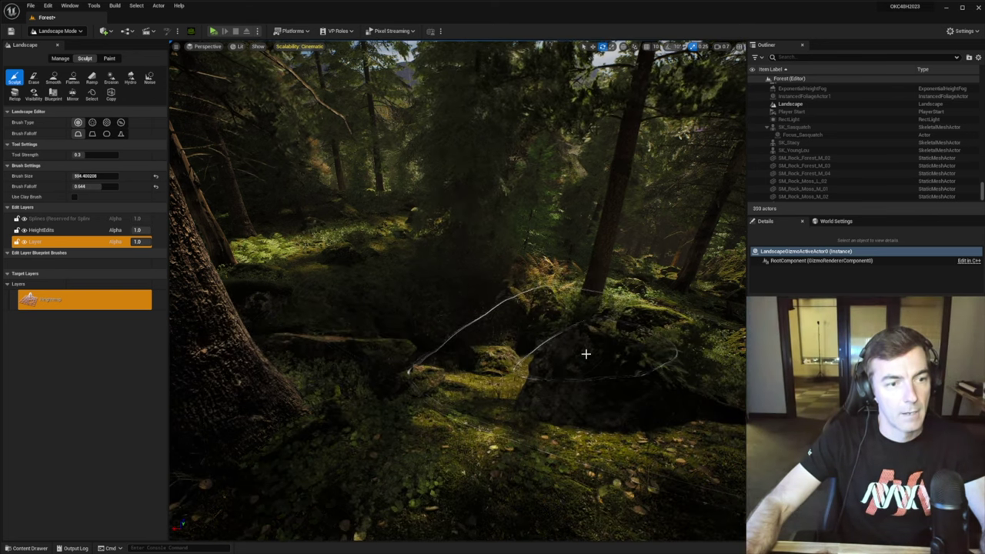
{"action": "left_click", "coordinate": [576, 351]}
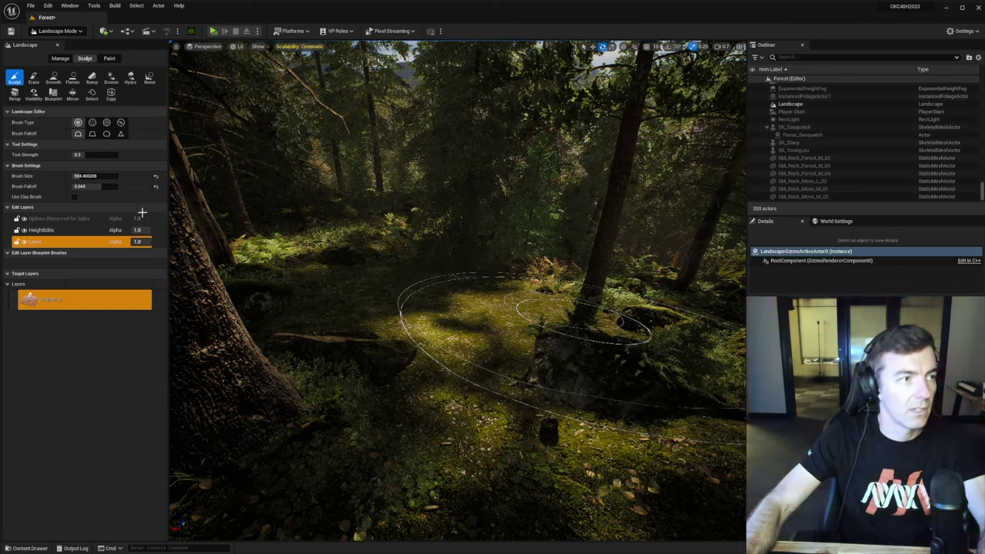
{"action": "left_click", "coordinate": [467, 318]}
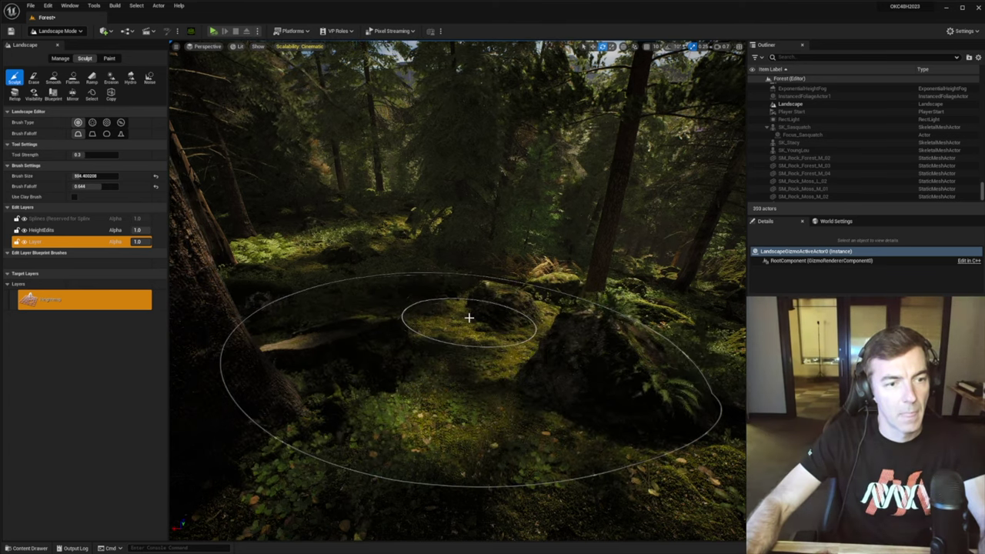
{"action": "key", "text": "ctrl+z"}
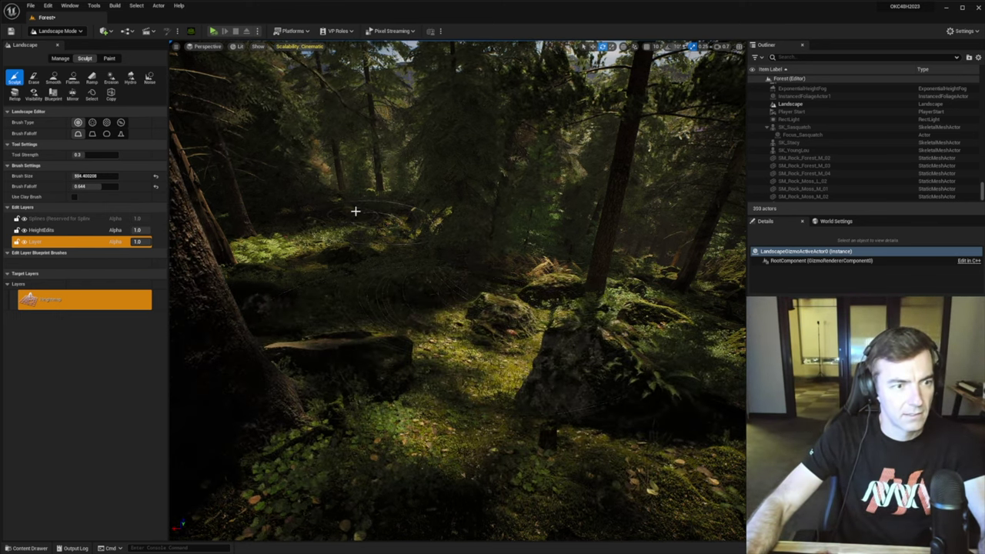
Switch the editor from Landscape mode to Selection mode and find a view of the forest floor.
{"action": "left_click", "coordinate": [56, 31]}
{"action": "left_click", "coordinate": [54, 40]}
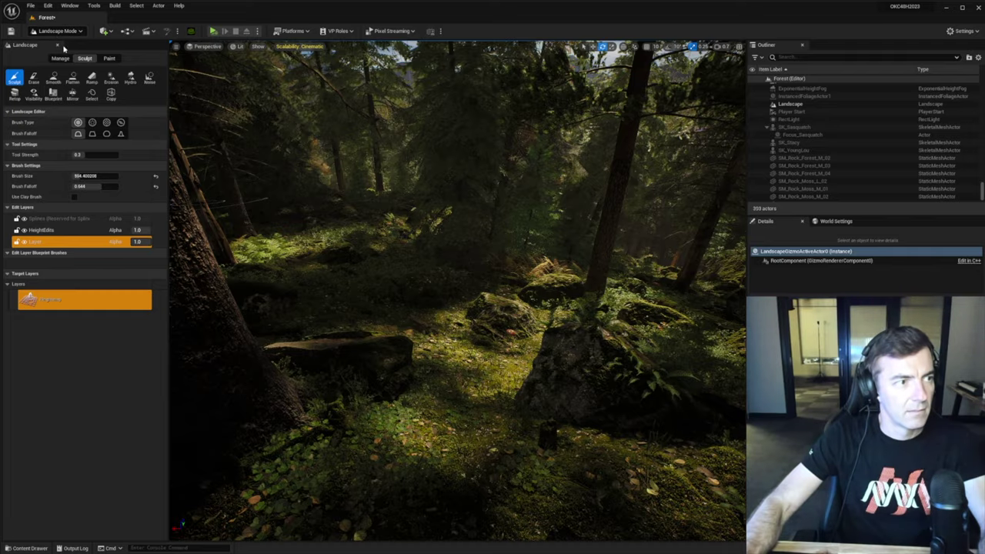
{"action": "right_click_drag", "start_coordinate": [508, 350], "coordinate": [300, 323]}
{"action": "right_click_drag", "start_coordinate": [431, 339], "coordinate": [408, 337]}
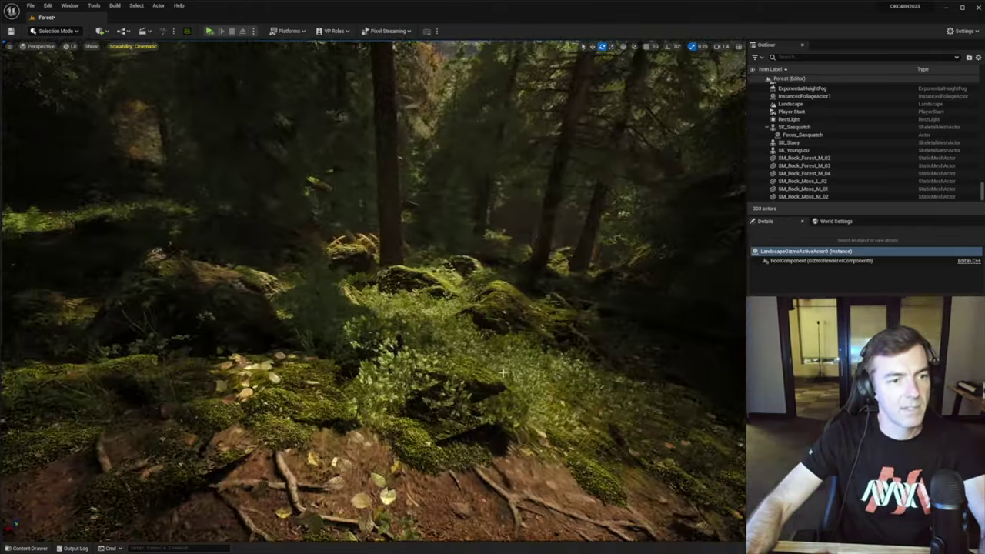
Open the Trees folder inside the NordicConiferBiome meshes in the project content.
{"action": "left_click", "coordinate": [31, 547]}
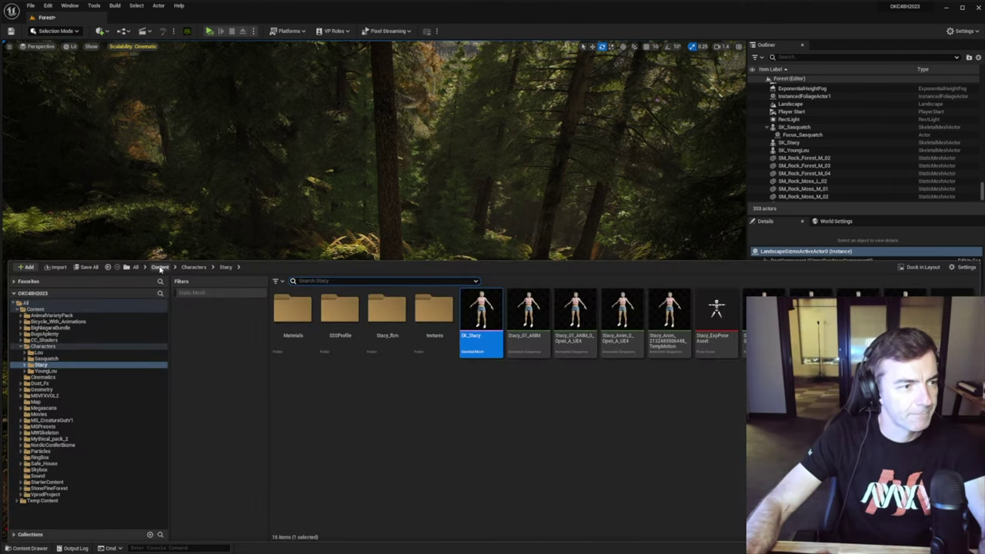
{"action": "left_click", "coordinate": [160, 267]}
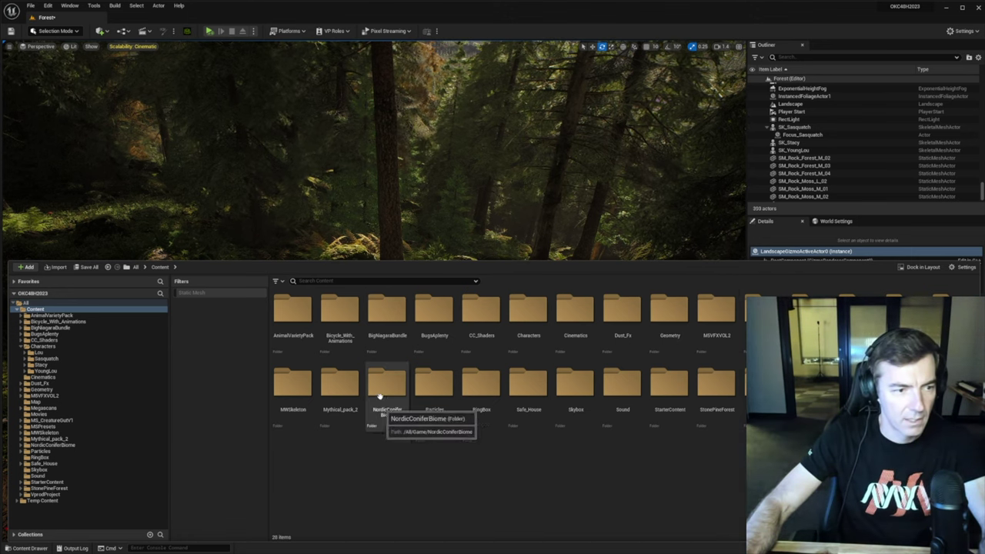
{"action": "double_click", "coordinate": [397, 384]}
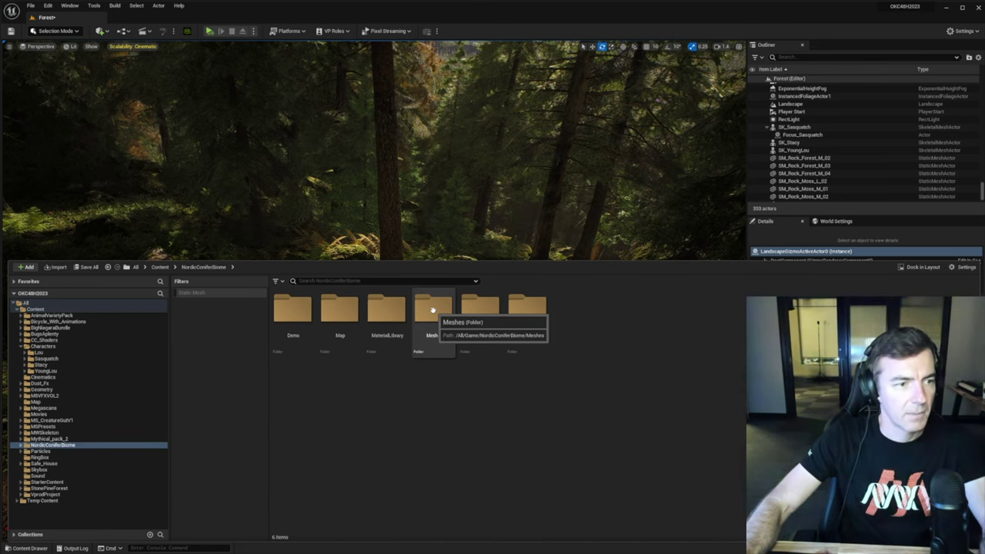
{"action": "double_click", "coordinate": [433, 310]}
{"action": "double_click", "coordinate": [570, 310]}
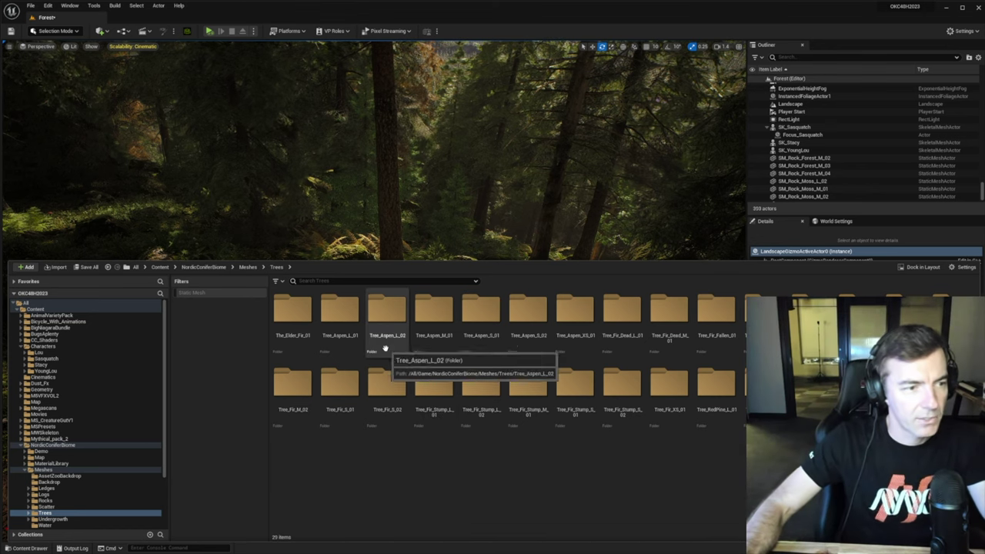
Examine the meshes in the The_Elder_Fir_01, Tree_Aspen_L_02, Tree_Fir_Dead_M_01 and Tree_Fir_M_01 folders.
{"action": "double_click", "coordinate": [293, 312]}
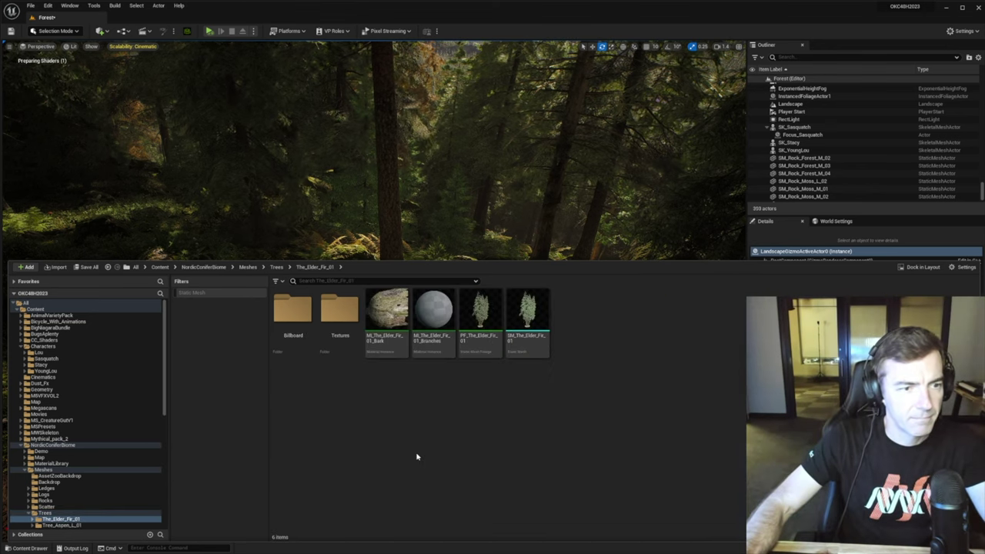
{"action": "left_click", "coordinate": [277, 267]}
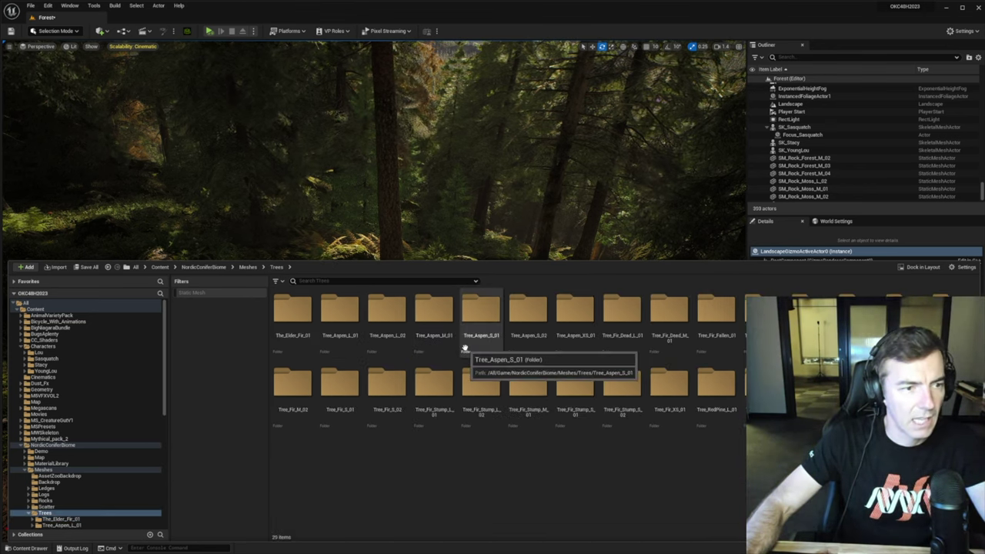
{"action": "double_click", "coordinate": [387, 312]}
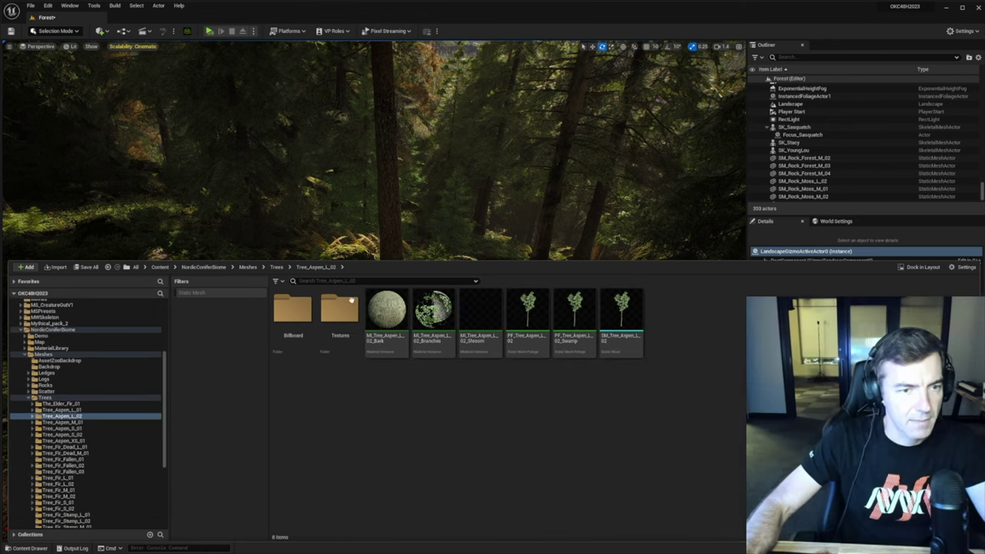
{"action": "left_click", "coordinate": [277, 267]}
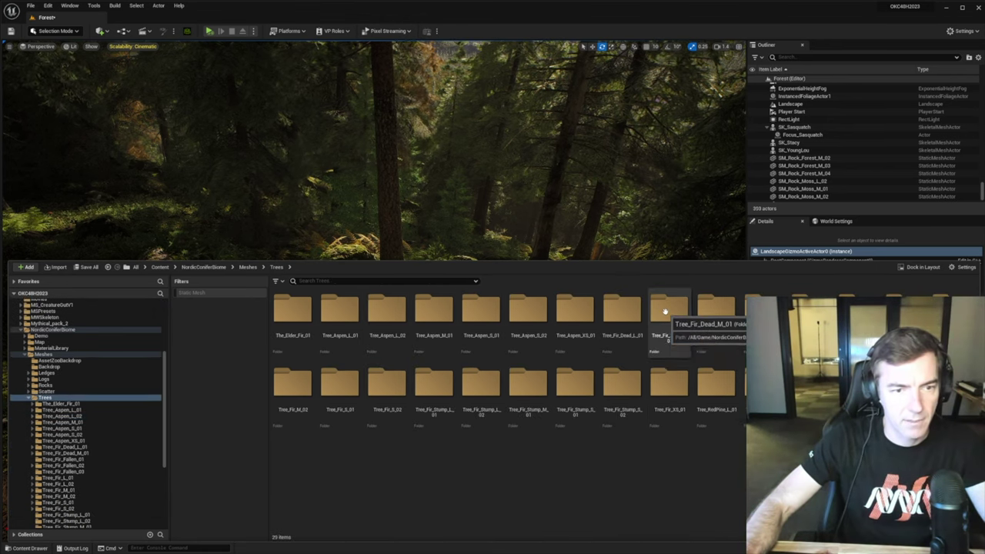
{"action": "double_click", "coordinate": [671, 316]}
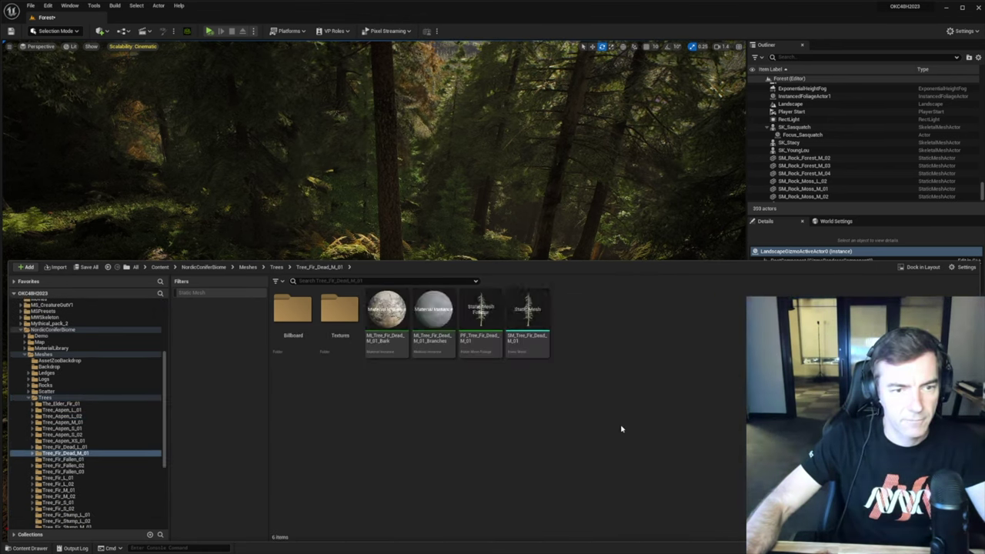
{"action": "left_click", "coordinate": [276, 267]}
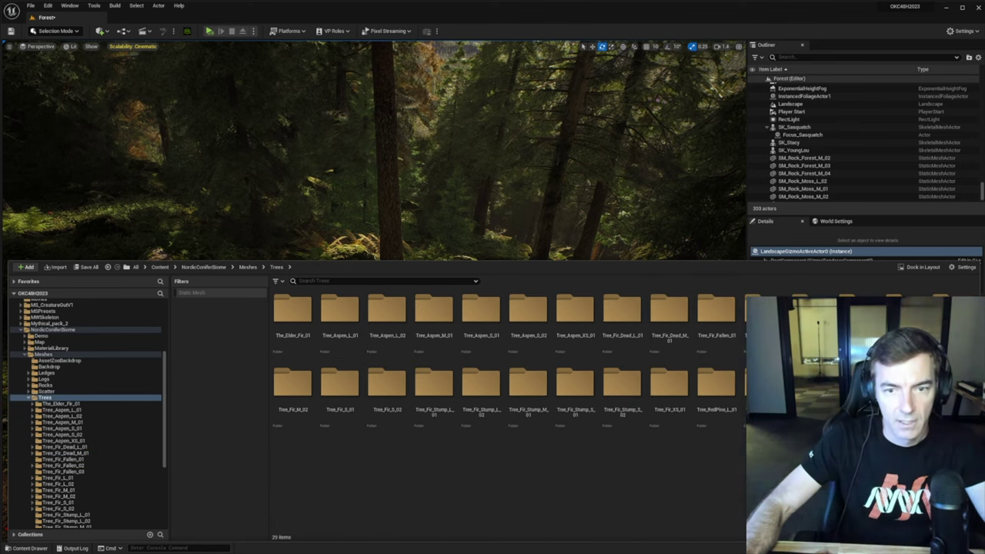
{"action": "double_click", "coordinate": [952, 314]}
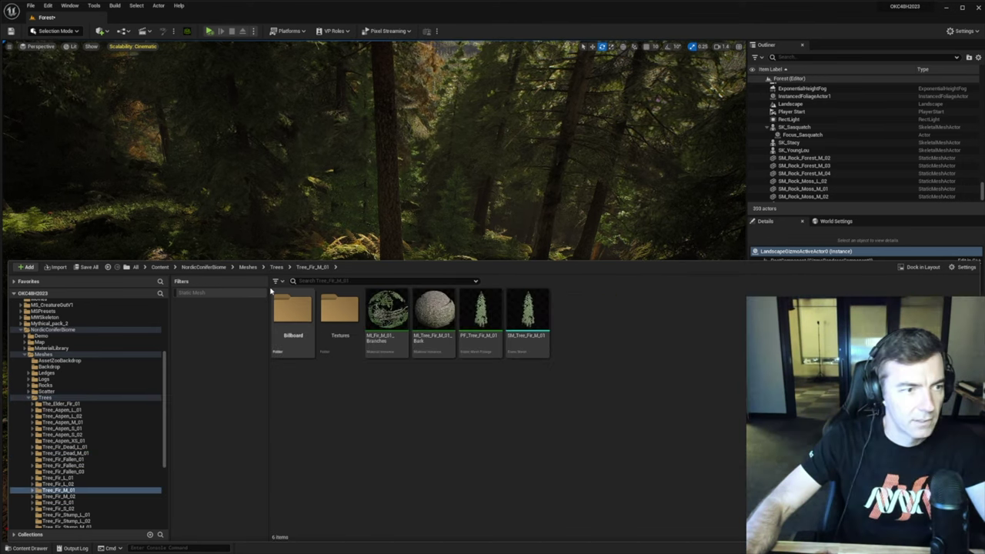
{"action": "left_click", "coordinate": [276, 267]}
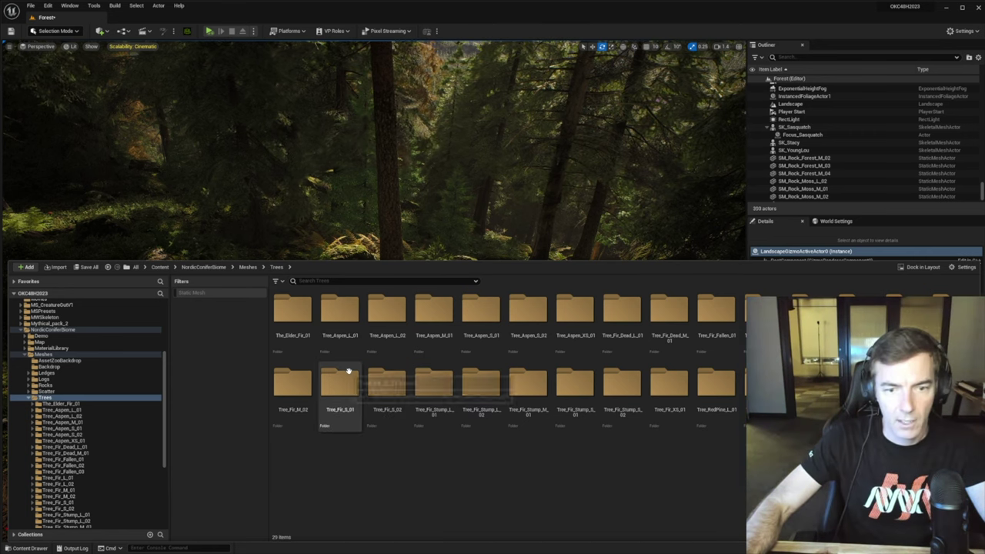
Place the small red pine mesh SM_Tree_RedPine_S_01 on the forest path, and delete it again.
{"action": "double_click", "coordinate": [811, 383]}
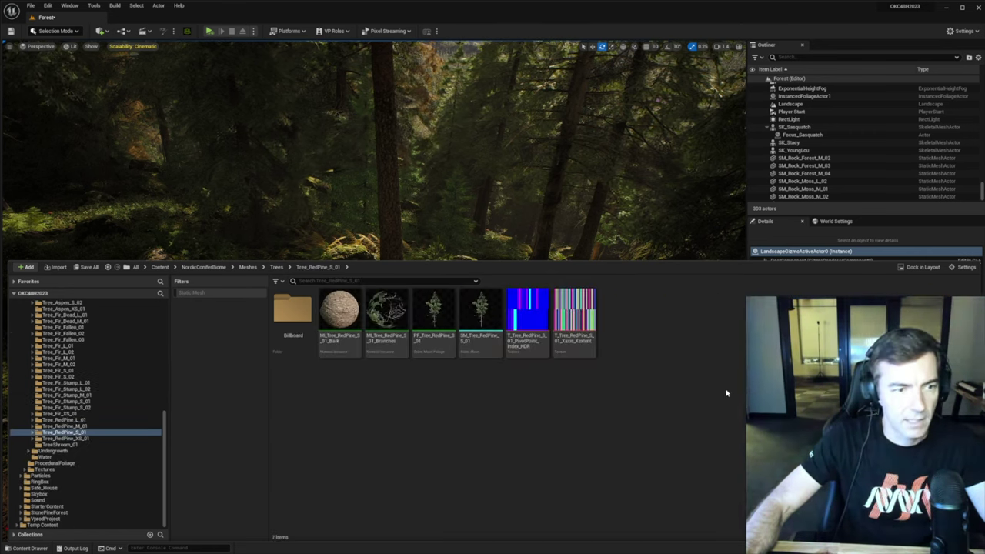
{"action": "left_click_drag", "start_coordinate": [425, 333], "coordinate": [461, 302]}
{"action": "left_click", "coordinate": [496, 430]}
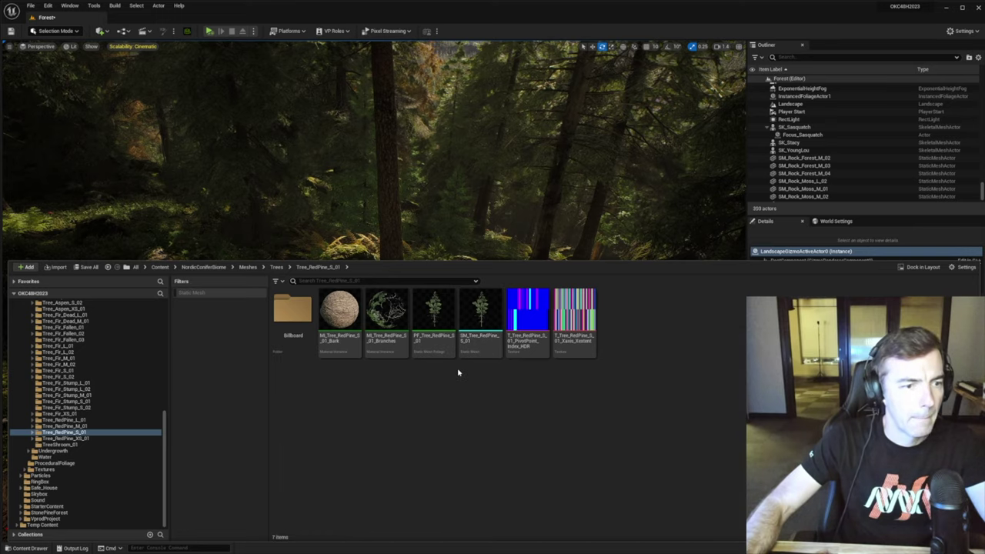
{"action": "left_click_drag", "start_coordinate": [480, 333], "coordinate": [512, 439]}
{"action": "mouse_move", "coordinate": [512, 439]}
{"action": "right_mouse_down"}
{"action": "mouse_move", "coordinate": [585, 432]}
{"action": "mouse_move", "coordinate": [600, 408]}
{"action": "mouse_move", "coordinate": [570, 408]}
{"action": "mouse_move", "coordinate": [515, 439]}
{"action": "right_mouse_up"}
{"action": "key", "text": "w"}
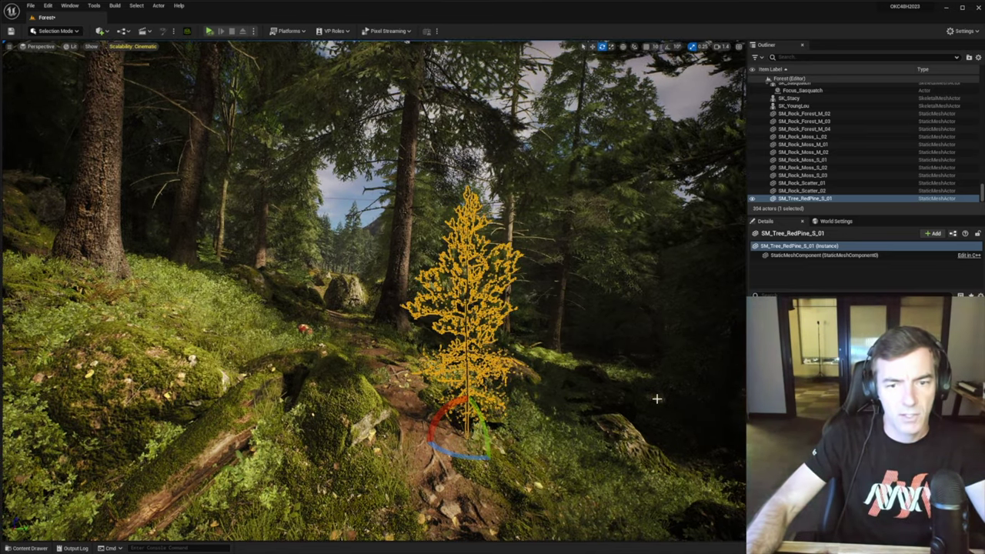
{"action": "key", "text": "Delete"}
Place the large red pine mesh SM_Tree_RedPine_L_01 from its Trees subfolder beside the forest path.
{"action": "left_click", "coordinate": [29, 548]}
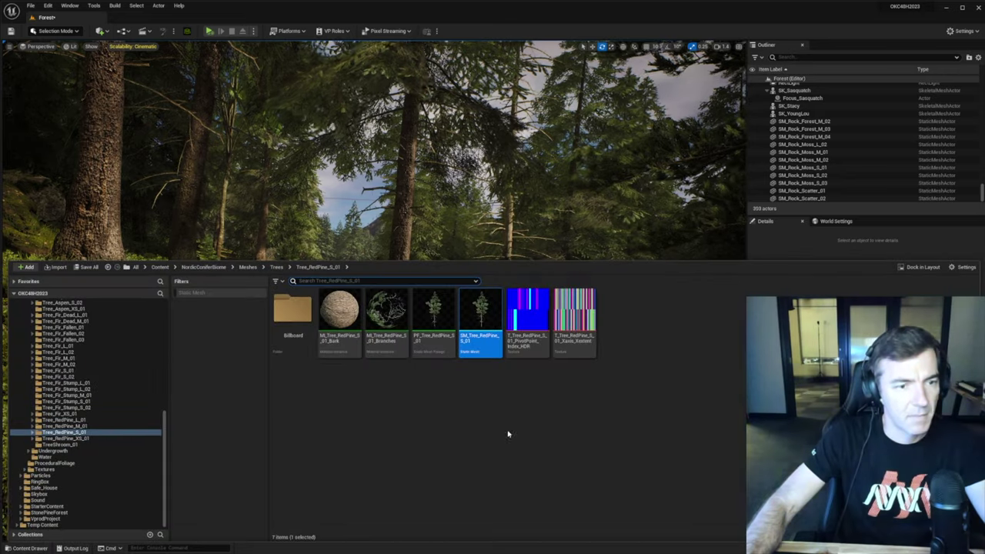
{"action": "left_click", "coordinate": [276, 268]}
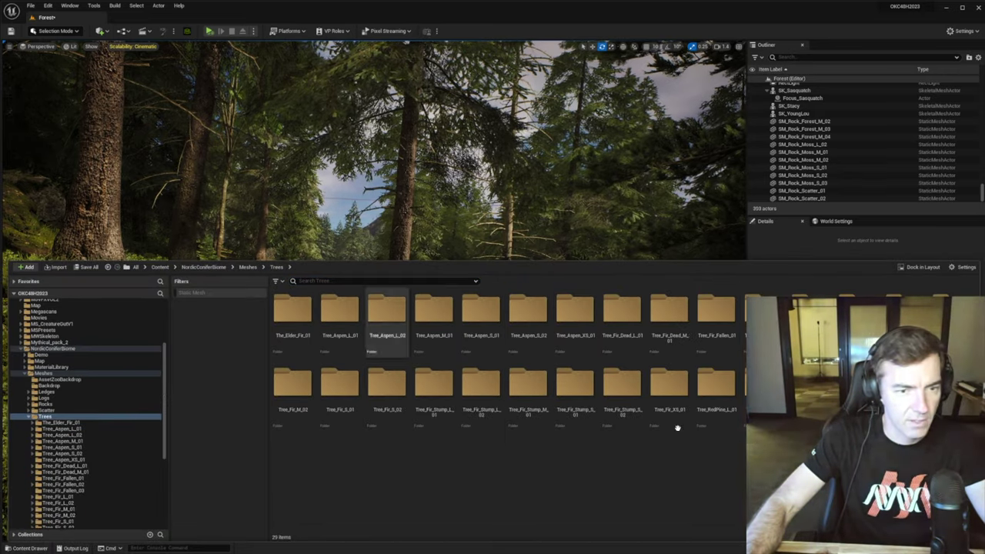
{"action": "double_click", "coordinate": [723, 388]}
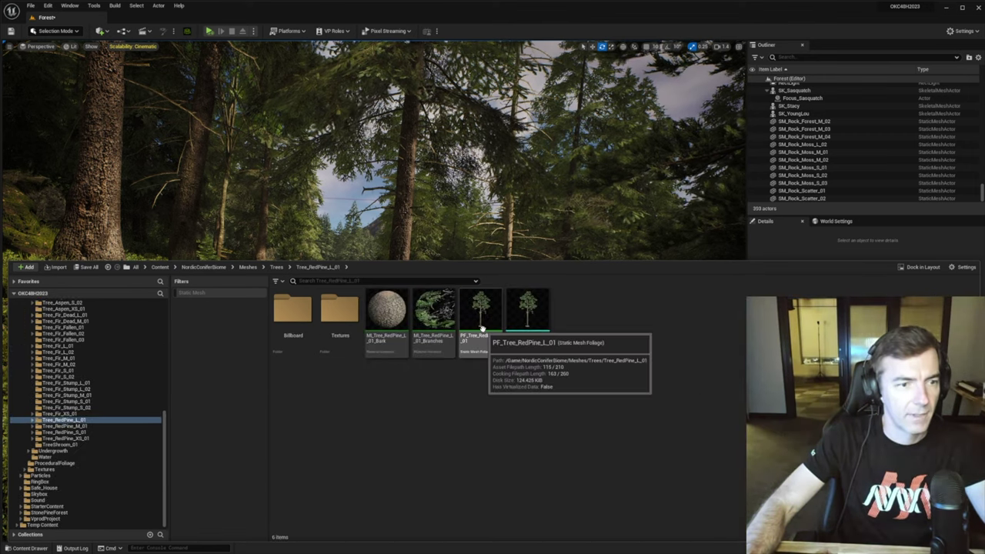
{"action": "left_click_drag", "start_coordinate": [528, 308], "coordinate": [536, 418]}
Move the large red pine farther from the path, next to the mossy rocks.
{"action": "key", "text": "w"}
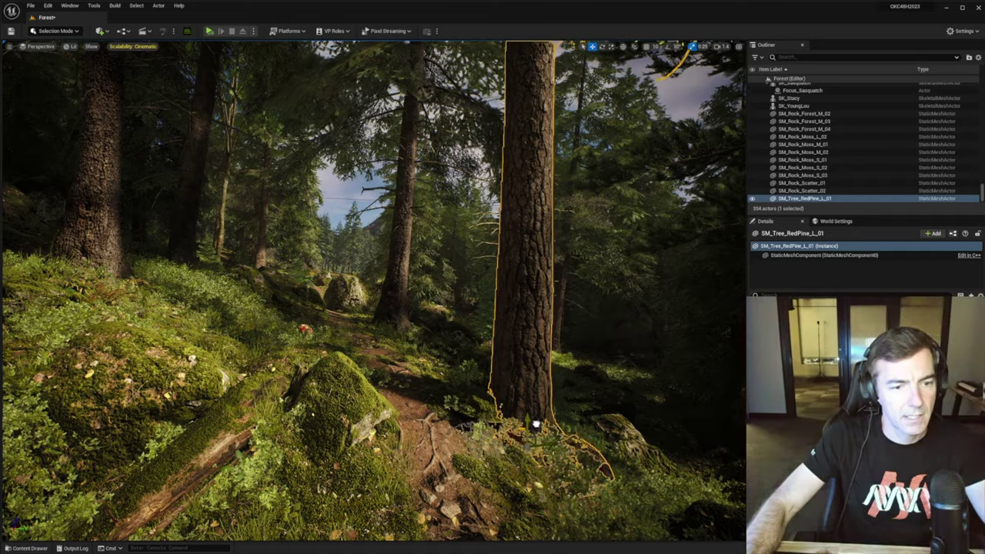
{"action": "right_click_drag", "start_coordinate": [600, 465], "coordinate": [655, 493]}
{"action": "mouse_move", "coordinate": [383, 341]}
{"action": "right_mouse_down"}
{"action": "mouse_move", "coordinate": [308, 331]}
{"action": "mouse_move", "coordinate": [384, 341]}
{"action": "right_mouse_up"}
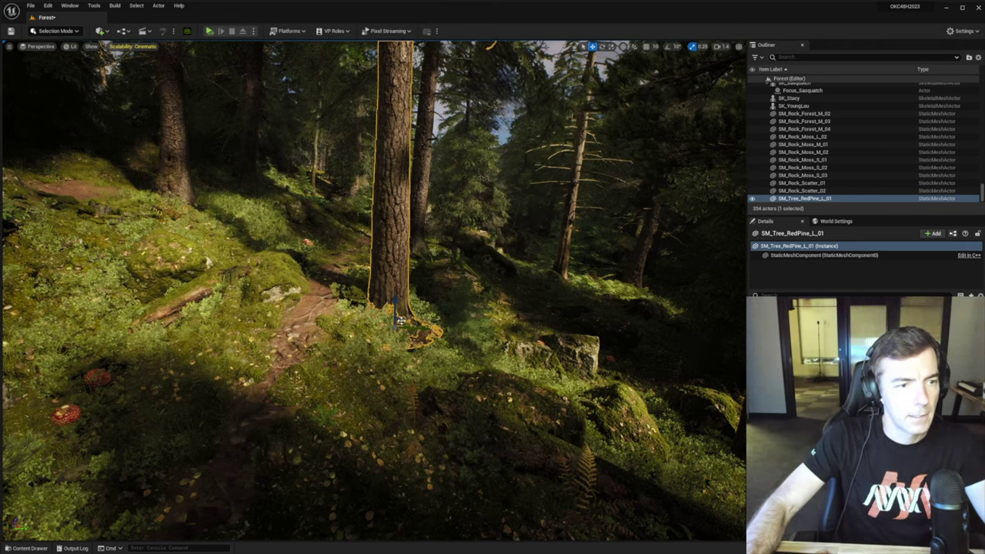
{"action": "left_click_drag", "start_coordinate": [402, 319], "coordinate": [457, 356]}
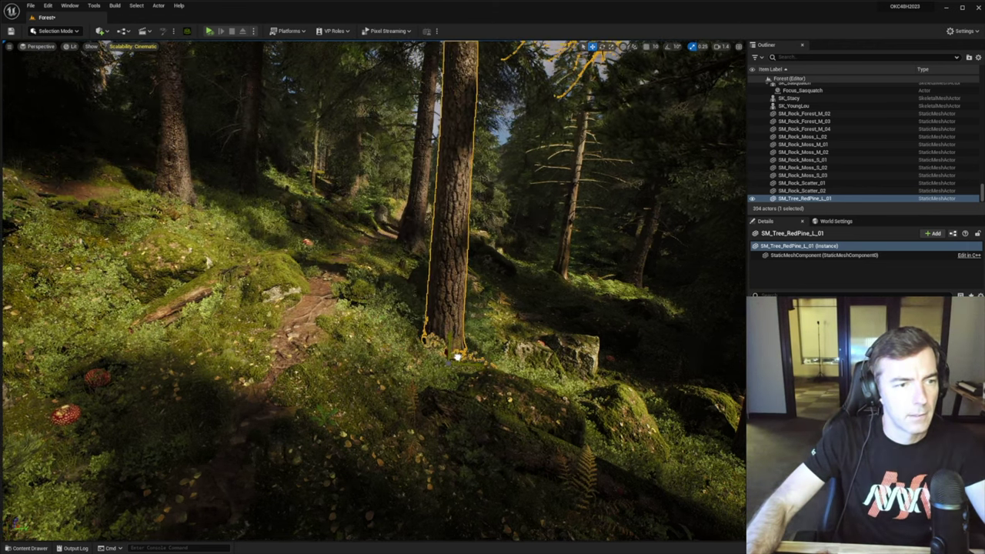
Examine the plant assets in the Undergrowth meshes, looking into the BlueberryBush_01 and Clovers folders.
{"action": "left_click", "coordinate": [30, 548]}
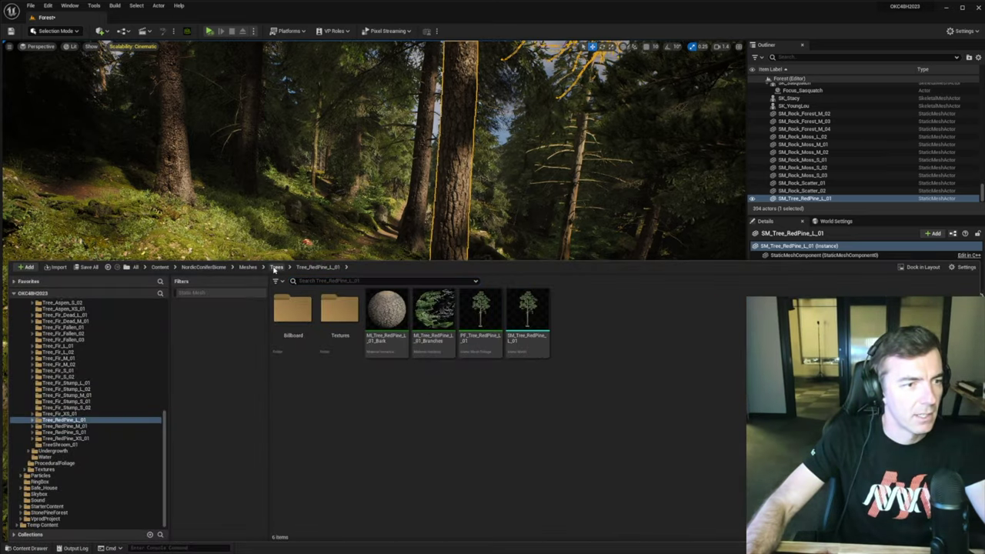
{"action": "left_click", "coordinate": [275, 268]}
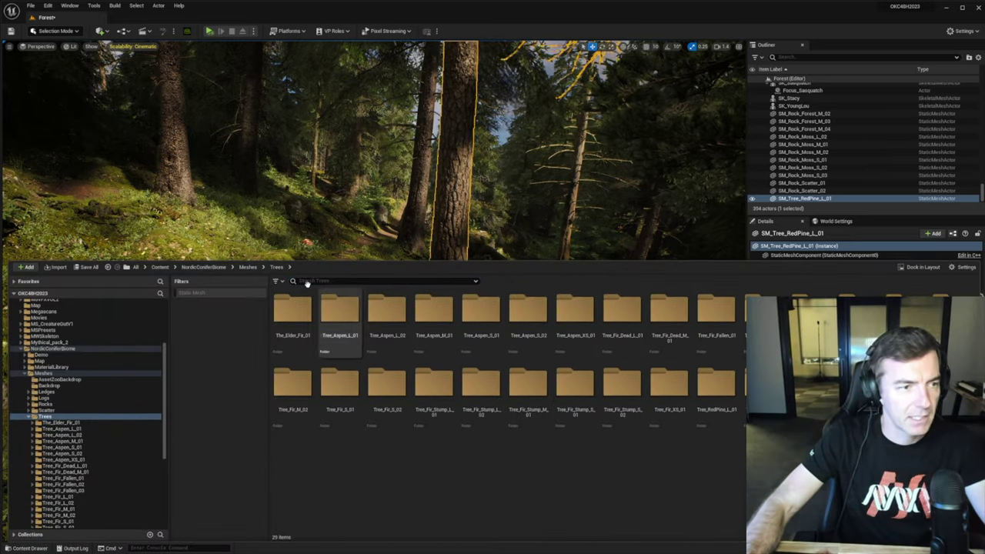
{"action": "left_click", "coordinate": [248, 267]}
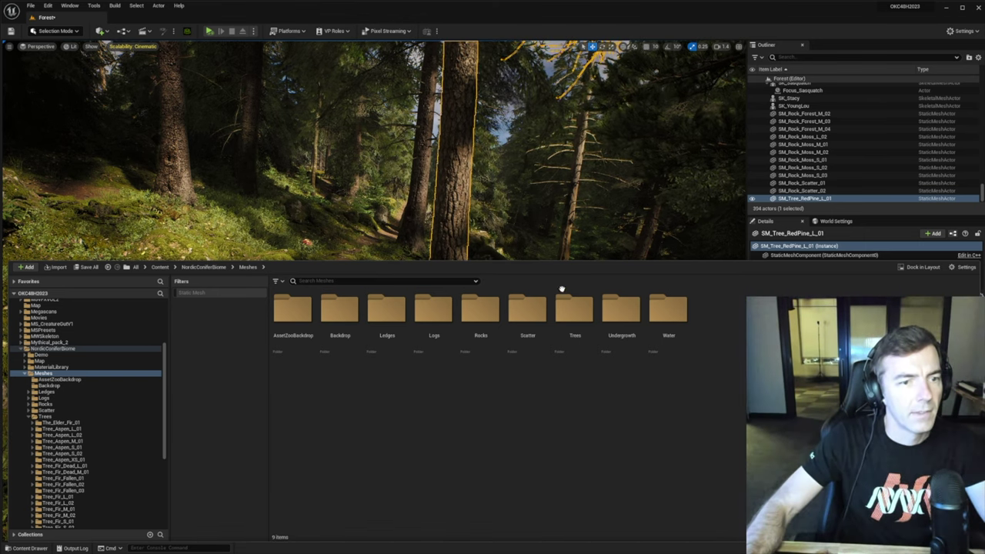
{"action": "left_click", "coordinate": [622, 316]}
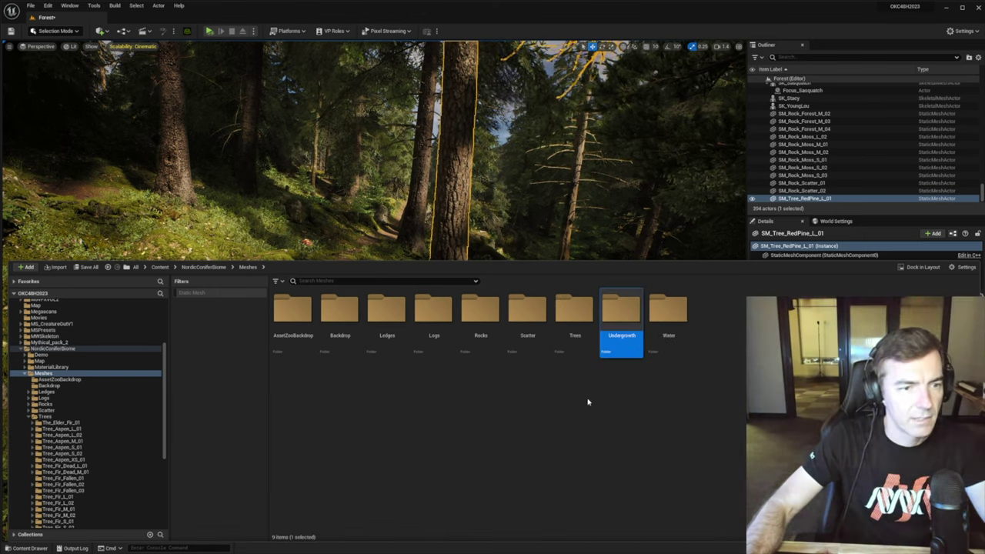
{"action": "double_click", "coordinate": [620, 315]}
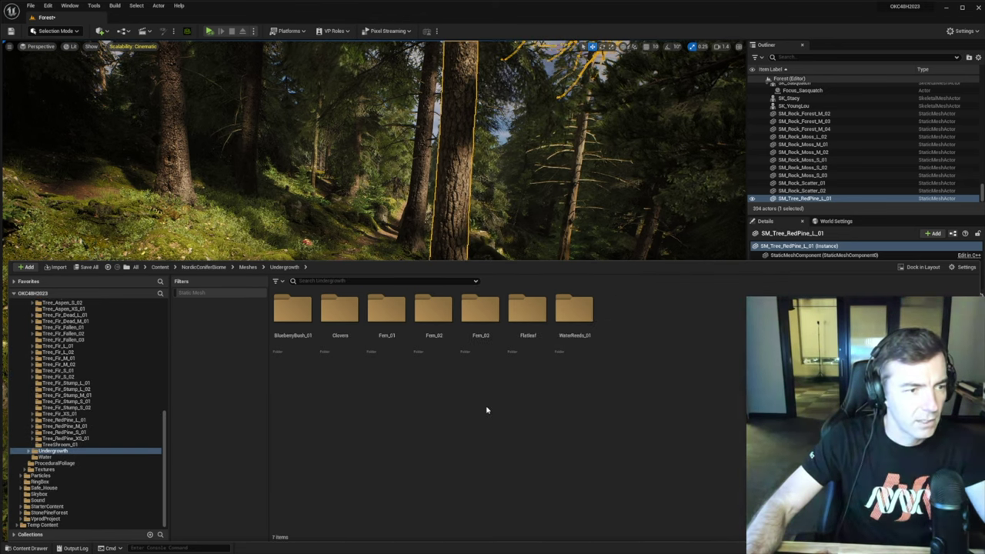
{"action": "double_click", "coordinate": [295, 314]}
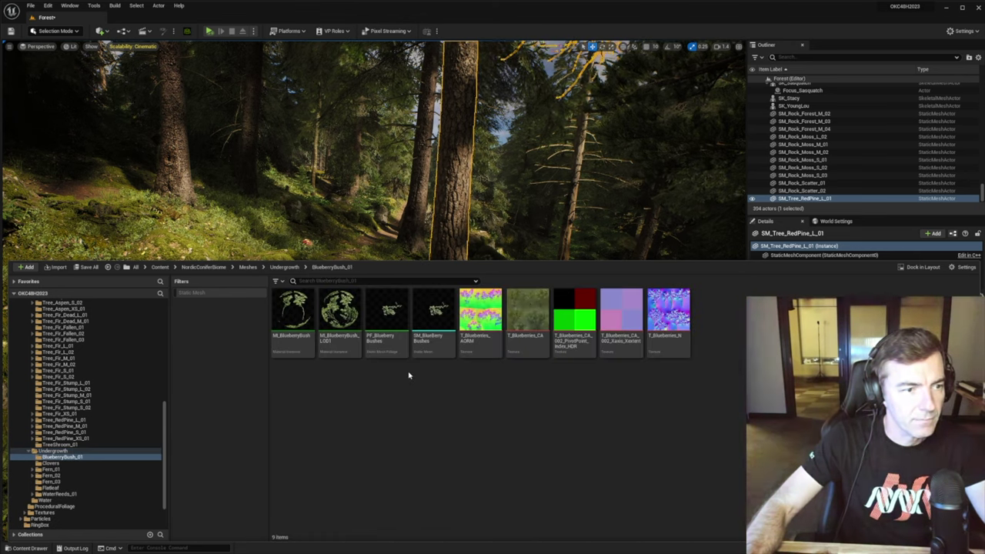
{"action": "left_click", "coordinate": [284, 267]}
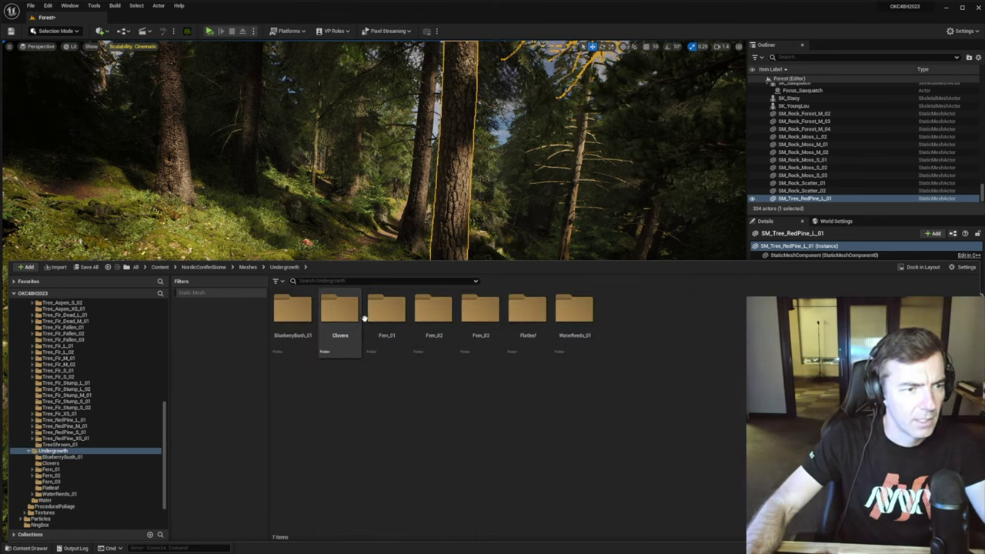
{"action": "double_click", "coordinate": [341, 311]}
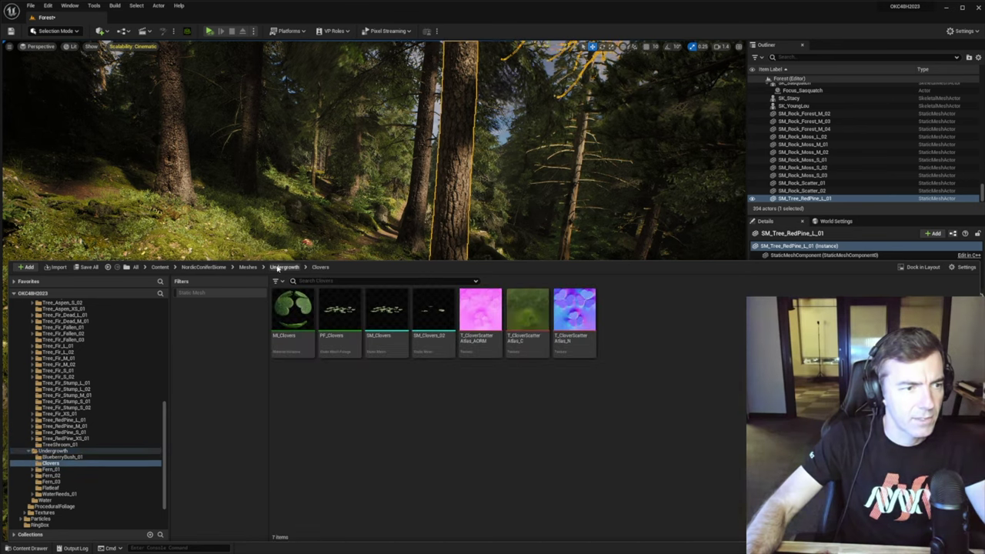
{"action": "left_click", "coordinate": [284, 267]}
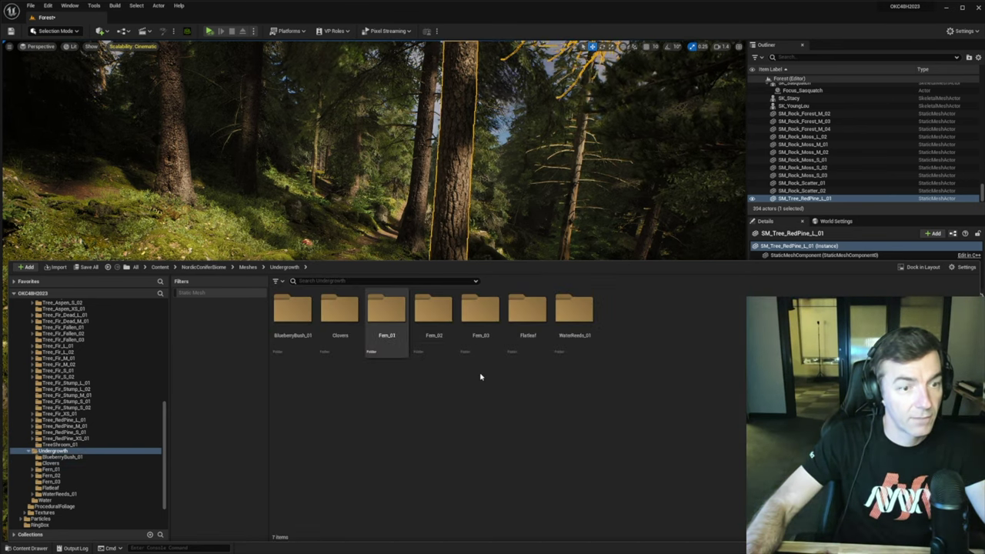
Place the SM_Fern_01_A mesh from the Fern_01 folder between the path and the large red pine's trunk.
{"action": "double_click", "coordinate": [387, 312]}
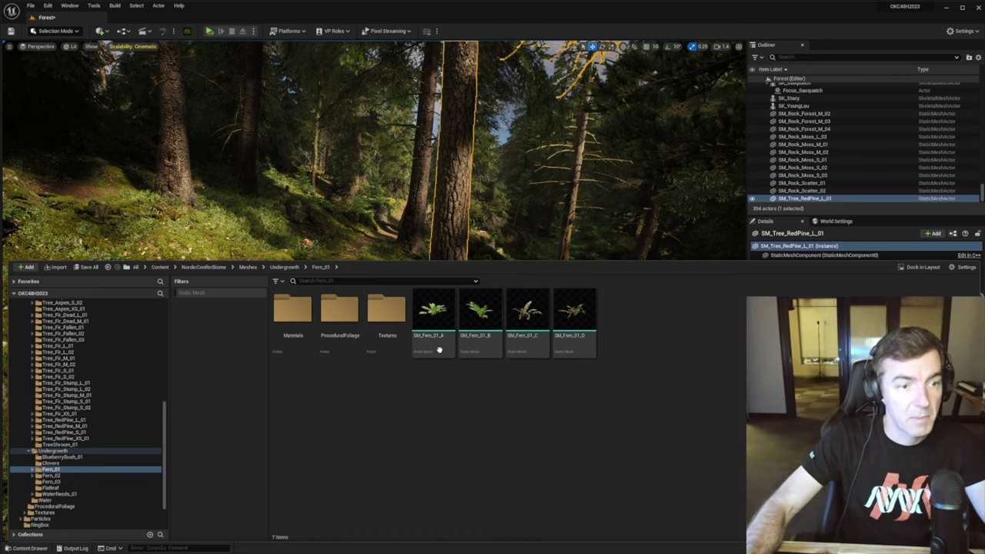
{"action": "left_click_drag", "start_coordinate": [427, 257], "coordinate": [391, 335]}
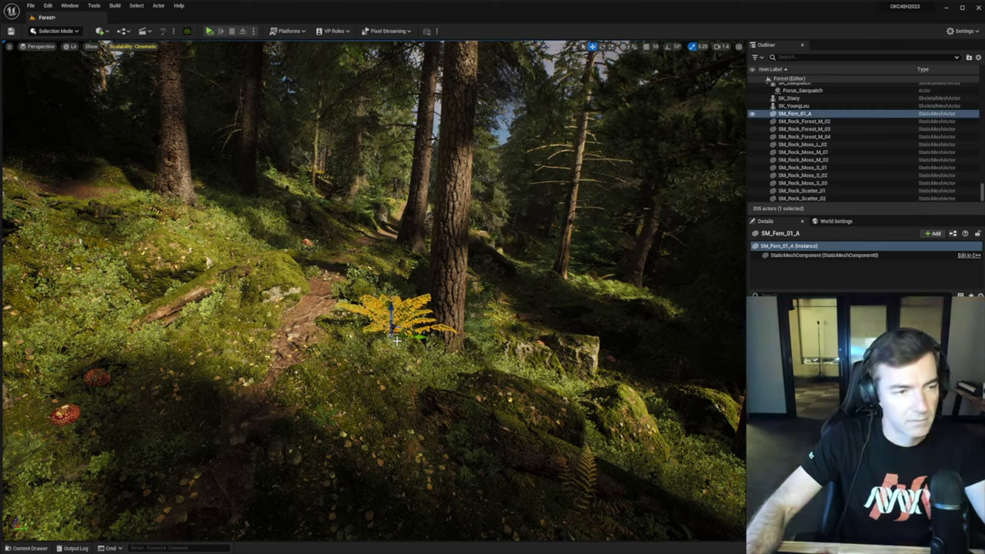
{"action": "left_click", "coordinate": [35, 548]}
{"action": "left_click", "coordinate": [400, 433]}
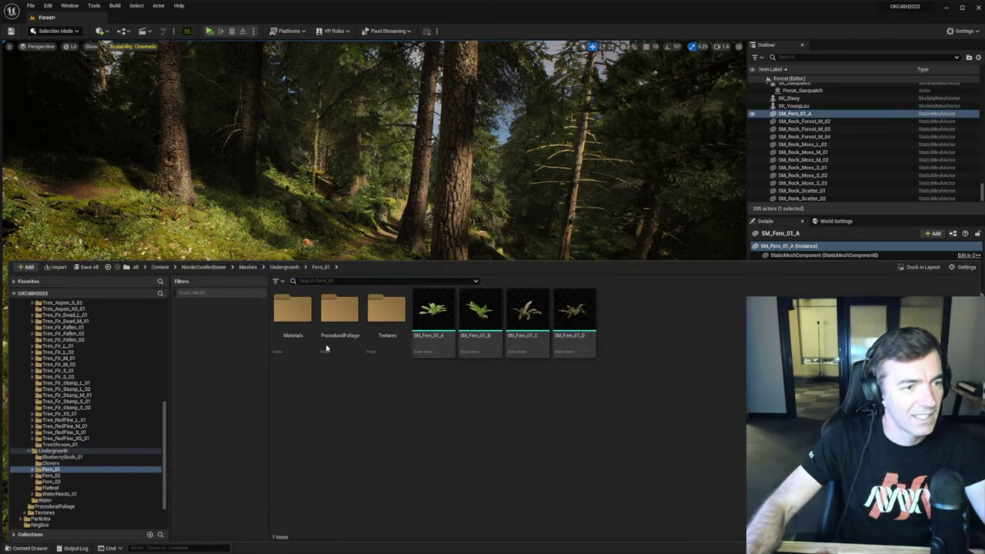
Examine the contents of the Flatleaf and WaterReeds_01 folders in the Undergrowth meshes.
{"action": "left_click", "coordinate": [284, 268]}
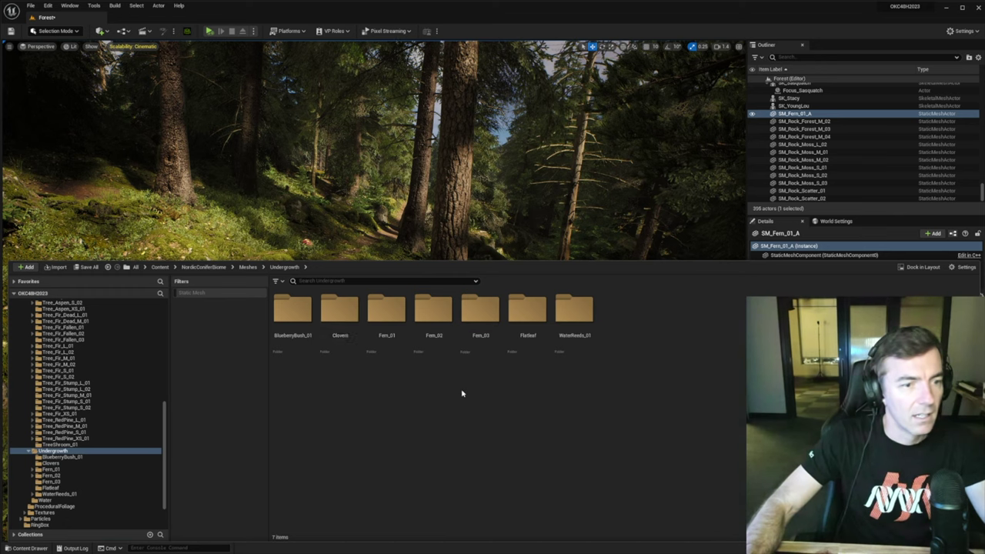
{"action": "double_click", "coordinate": [528, 339]}
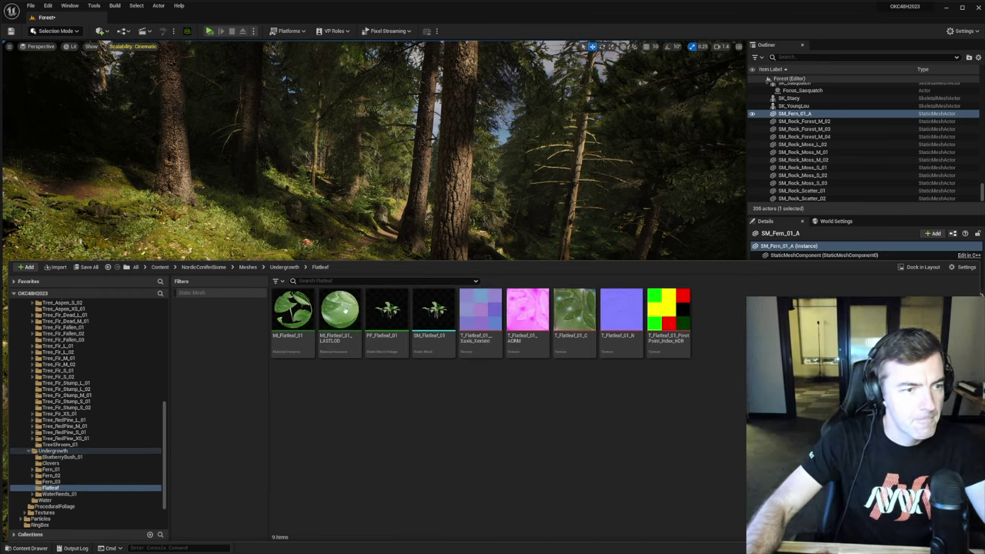
{"action": "left_click", "coordinate": [285, 267]}
{"action": "double_click", "coordinate": [577, 319]}
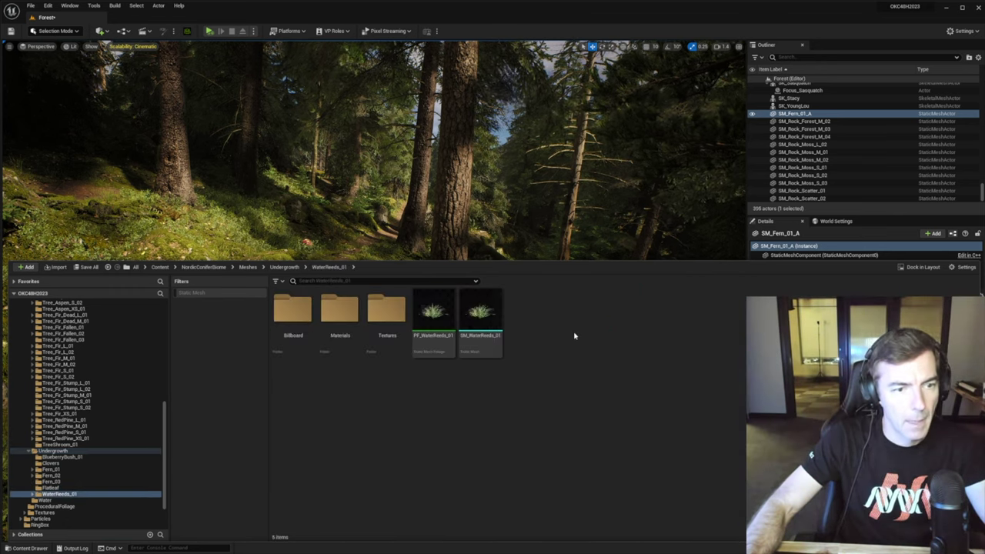
{"action": "left_click", "coordinate": [285, 268]}
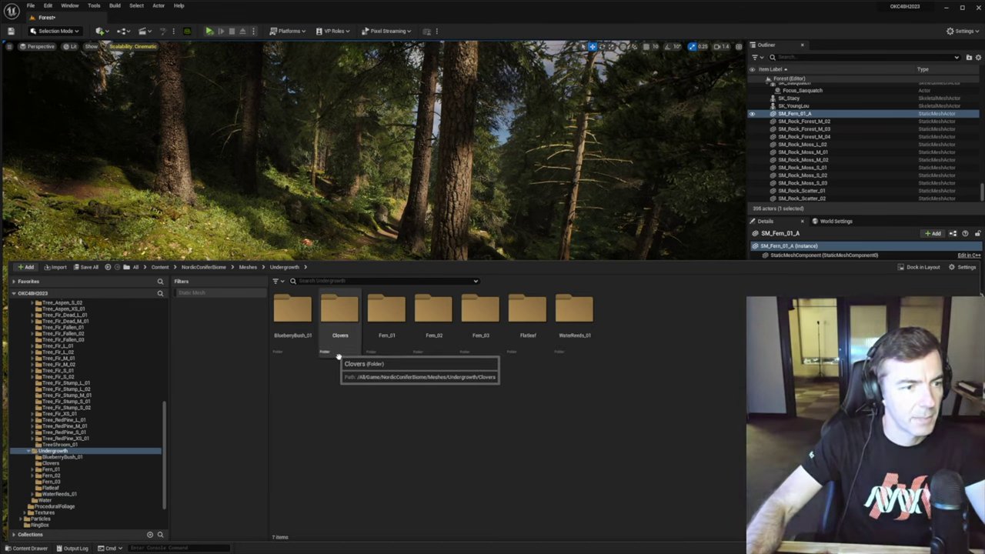
Try the SM_BlueBerryBushes mesh from the BlueberryBush_01 folder between the path and the placed fern, and delete it from the level.
{"action": "double_click", "coordinate": [292, 304]}
{"action": "mouse_move", "coordinate": [386, 317]}
{"action": "left_mouse_down"}
{"action": "mouse_move", "coordinate": [425, 239]}
{"action": "mouse_move", "coordinate": [385, 255]}
{"action": "mouse_move", "coordinate": [391, 317]}
{"action": "left_mouse_up"}
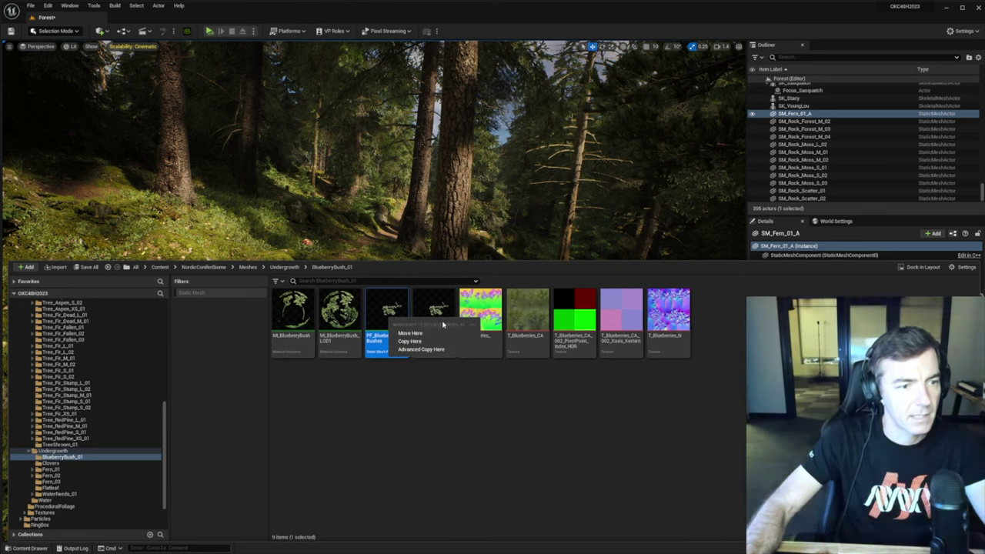
{"action": "left_click", "coordinate": [429, 446]}
{"action": "left_click_drag", "start_coordinate": [438, 337], "coordinate": [378, 361]}
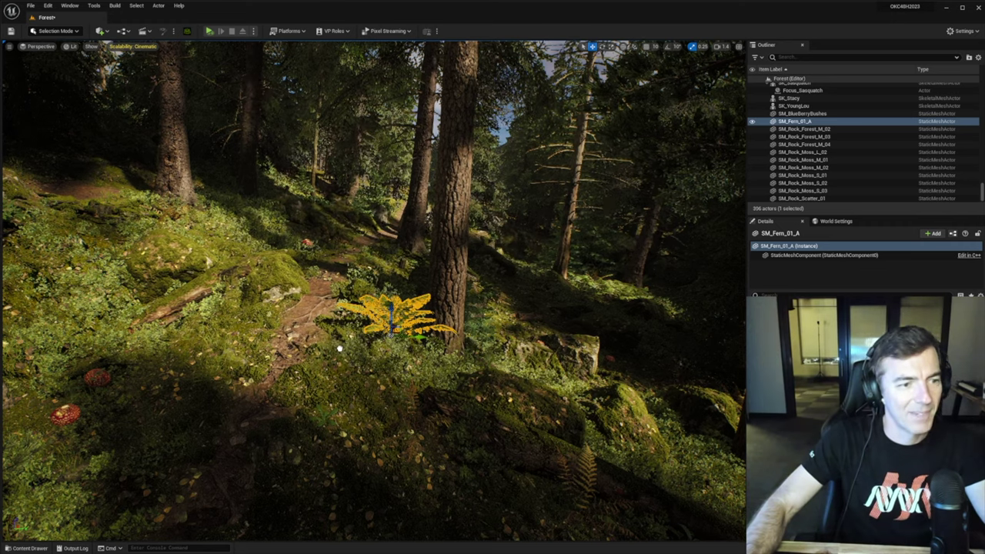
{"action": "left_click", "coordinate": [392, 333]}
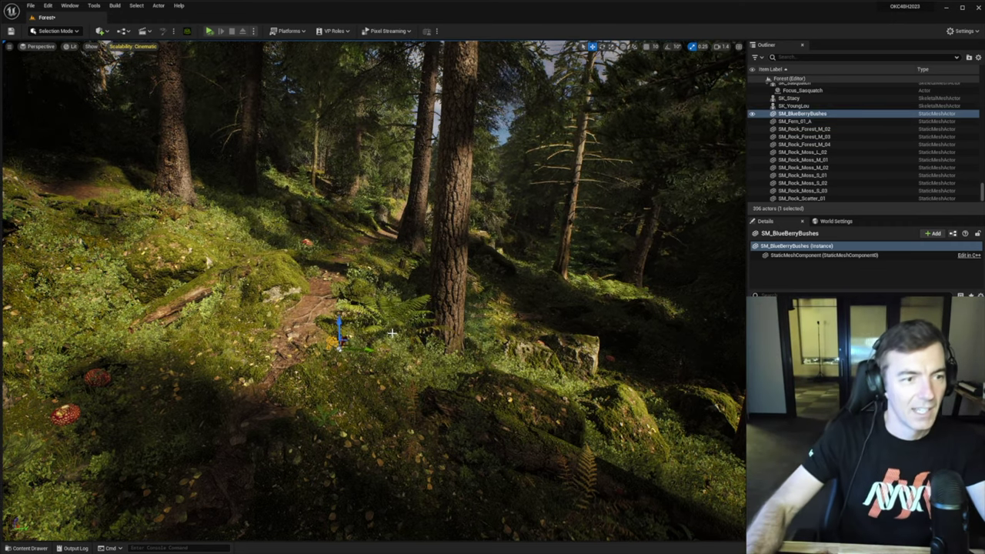
{"action": "key", "text": "Delete"}
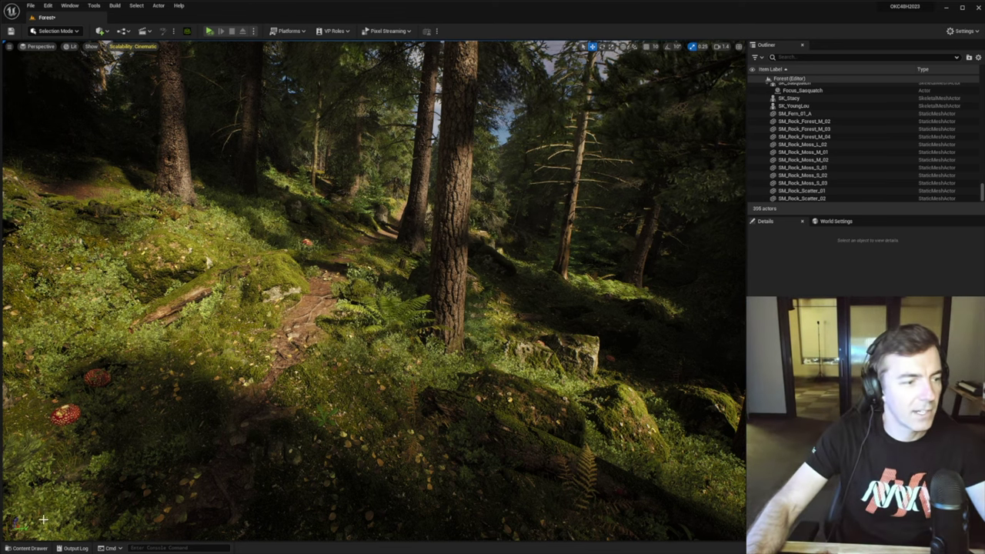
Place the small red pine mesh SM_Tree_RedPine_S_01 from its Trees subfolder between the large red pine and the mossy rocks.
{"action": "left_click", "coordinate": [31, 548]}
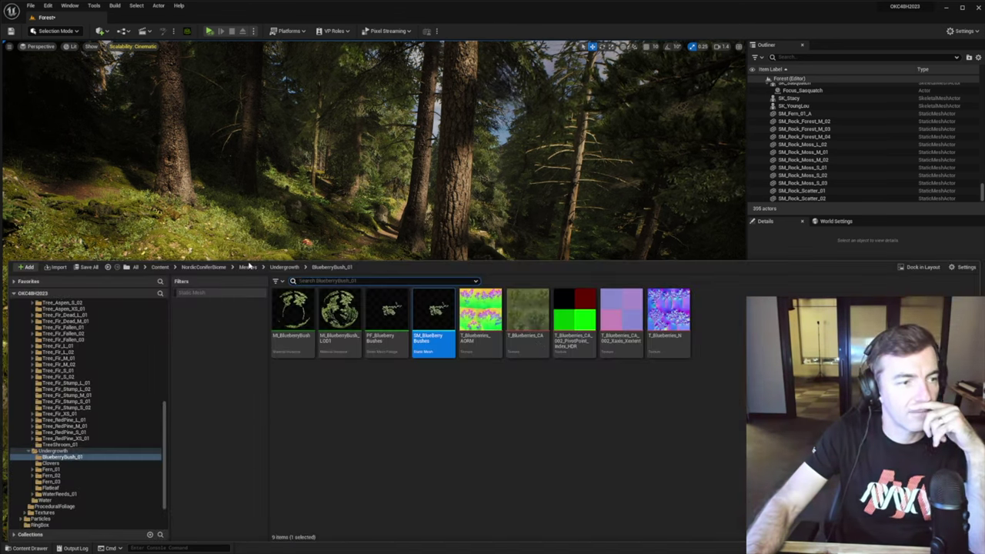
{"action": "left_click", "coordinate": [248, 266]}
{"action": "double_click", "coordinate": [575, 309]}
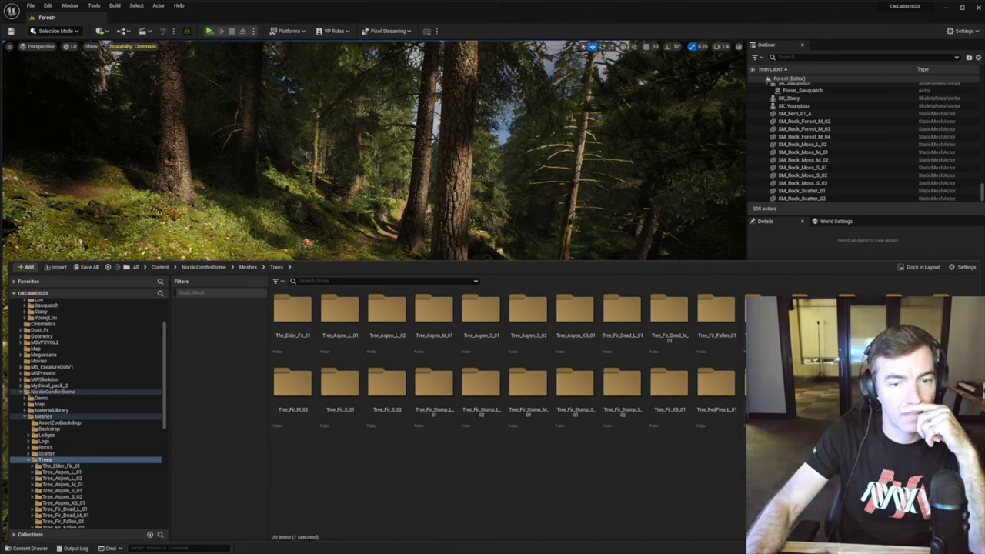
{"action": "double_click", "coordinate": [810, 382]}
{"action": "left_click_drag", "start_coordinate": [497, 343], "coordinate": [492, 262]}
{"action": "left_click_drag", "start_coordinate": [481, 369], "coordinate": [508, 373]}
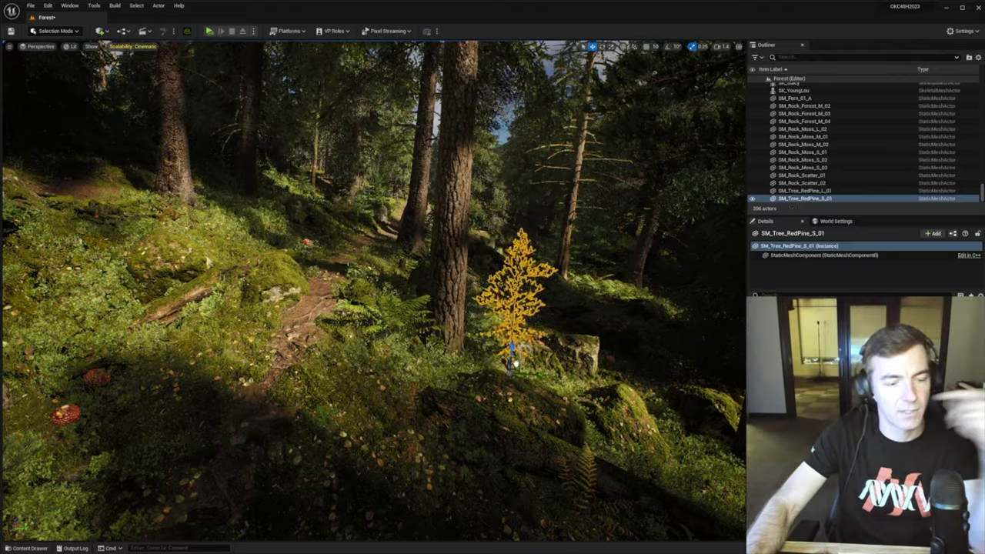
Move the small red pine across the mossy boulder, closer to the large red pine's trunk.
{"action": "key", "text": "f"}
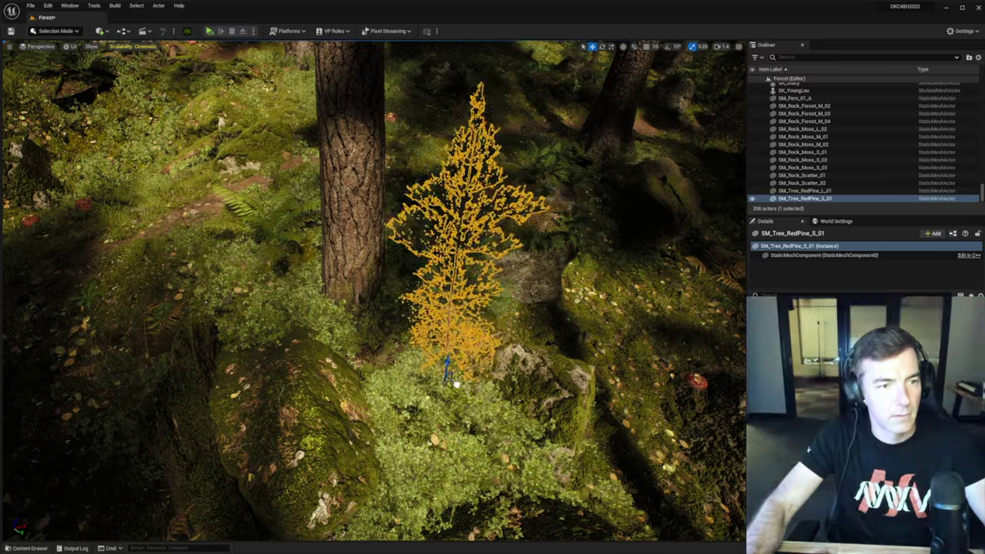
{"action": "left_click_drag", "start_coordinate": [437, 442], "coordinate": [446, 481], "text": "alt"}
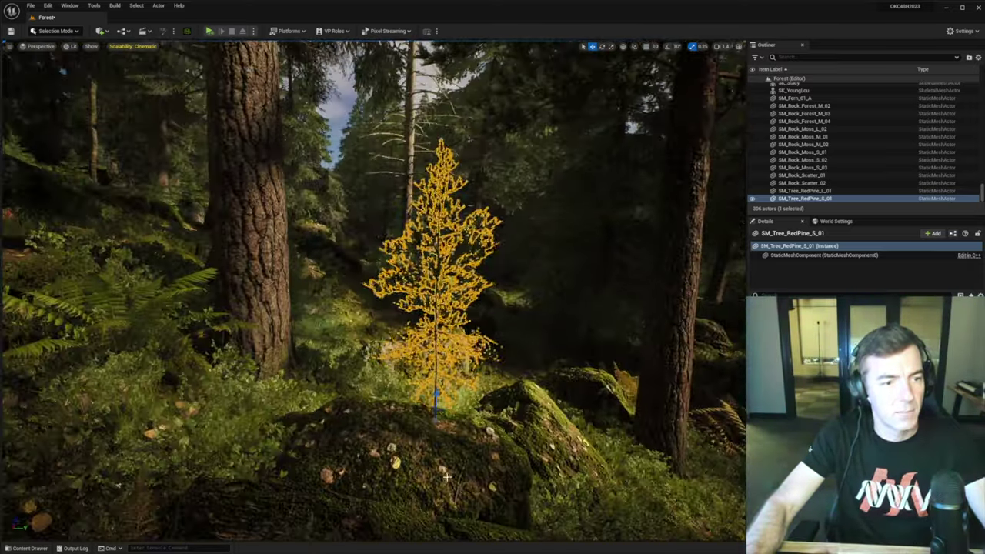
{"action": "left_click_drag", "start_coordinate": [443, 414], "coordinate": [367, 413]}
{"action": "left_click", "coordinate": [429, 387]}
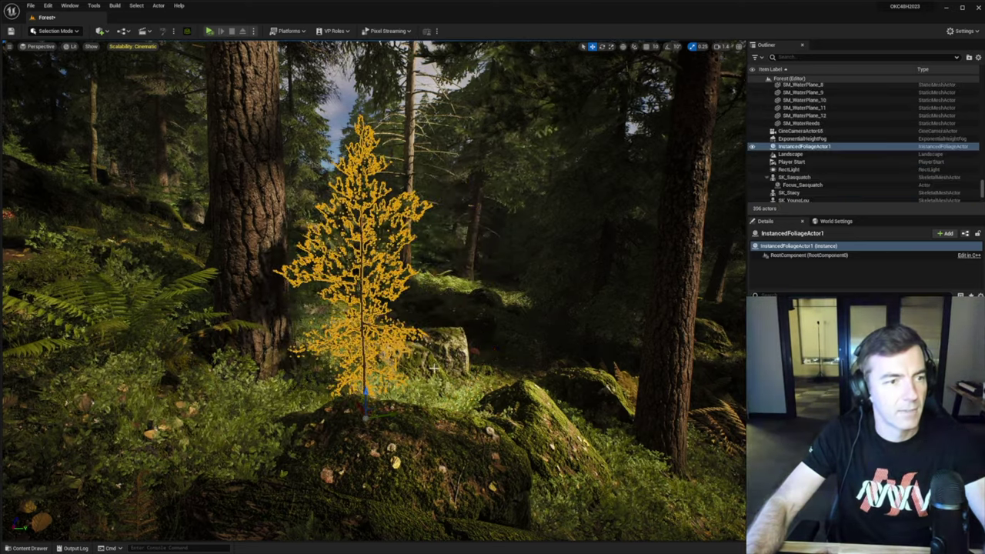
{"action": "right_click_drag", "start_coordinate": [462, 352], "coordinate": [468, 336]}
{"action": "scroll", "coordinate": [429, 356], "scroll_direction": "down", "scroll_amount": 2}
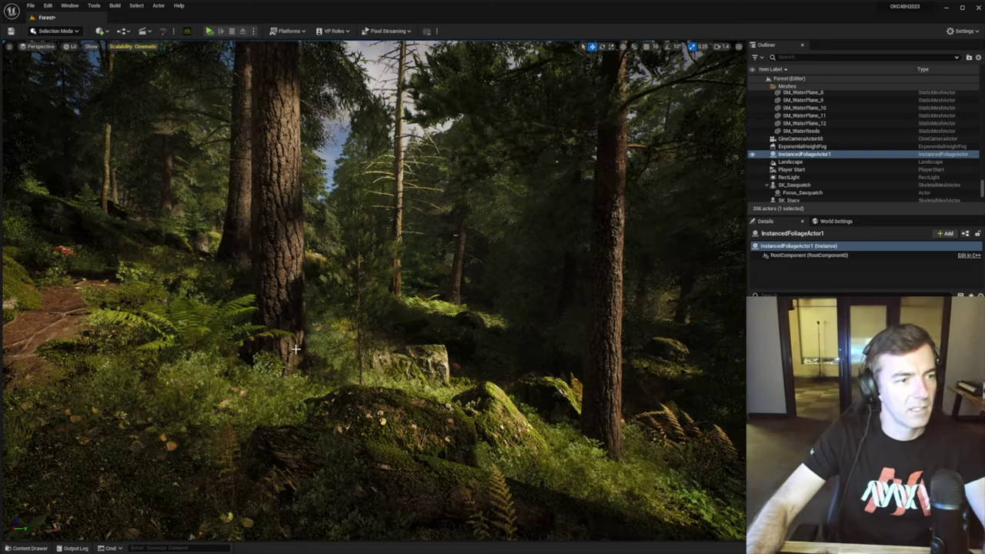
Examine the overall forest and its distant tree cover from above the treetops.
{"action": "key", "text": "e"}
{"action": "right_click_drag", "start_coordinate": [278, 341], "coordinate": [278, 341]}
{"action": "key", "text": "s"}
{"action": "right_click_drag", "start_coordinate": [467, 250], "coordinate": [466, 250]}
{"action": "key", "text": "4"}
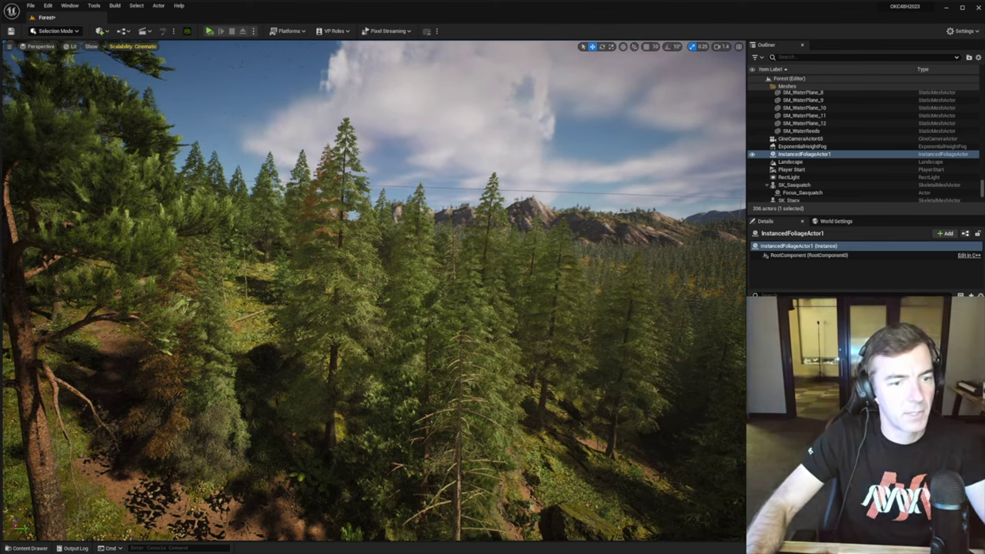
{"action": "key", "text": "5"}
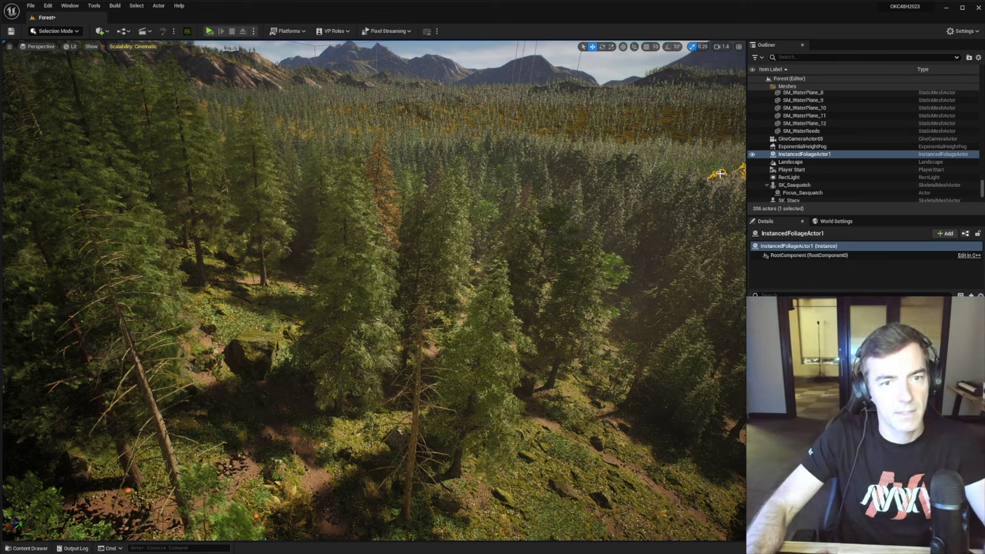
{"action": "left_click", "coordinate": [800, 146]}
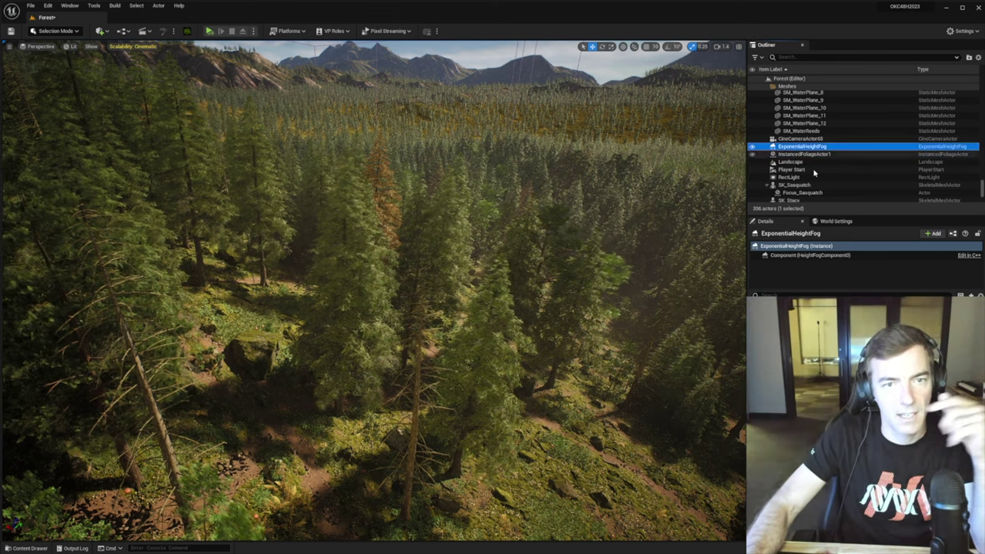
{"action": "right_click_drag", "start_coordinate": [519, 253], "coordinate": [526, 193]}
{"action": "key", "text": "d"}
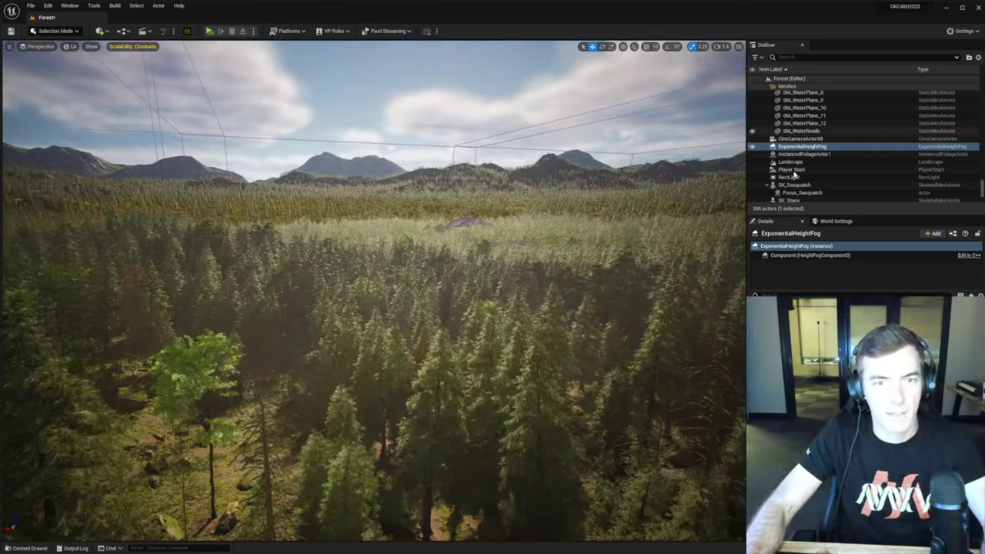
{"action": "right_click_drag", "start_coordinate": [478, 292], "coordinate": [480, 346]}
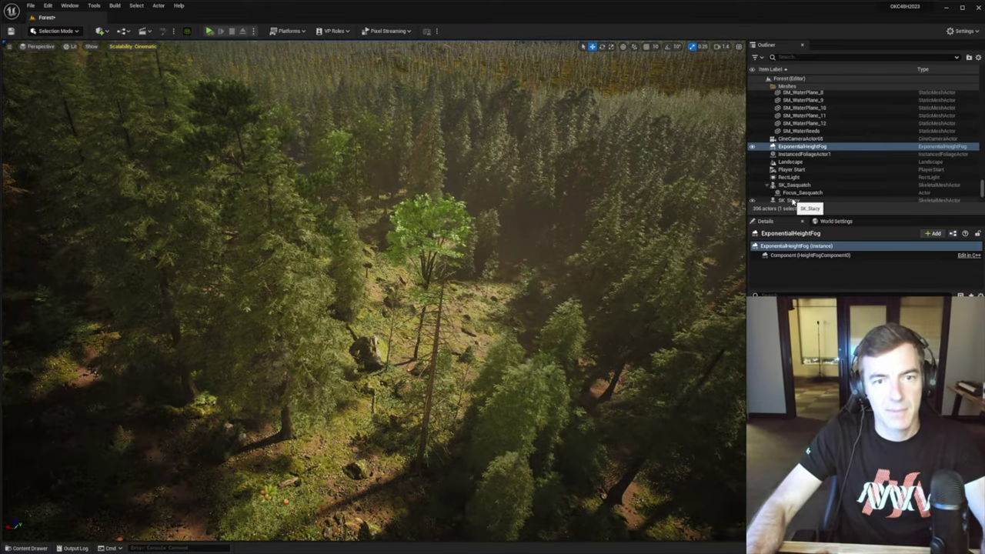
Select the SK_Stacy character and frame a view along the path from behind both characters.
{"action": "left_click", "coordinate": [795, 201]}
{"action": "scroll", "coordinate": [795, 177], "scroll_direction": "down", "scroll_amount": 2}
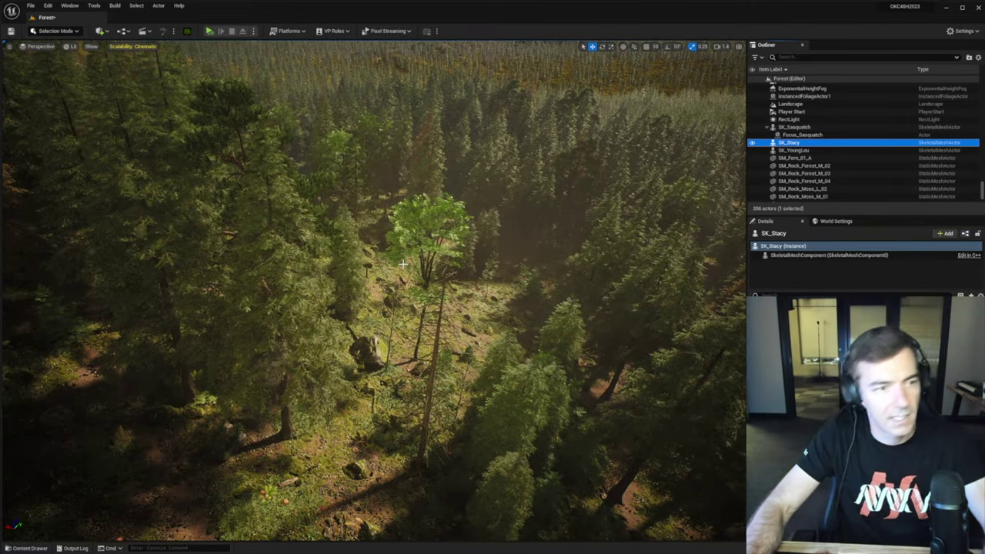
{"action": "key", "text": "f"}
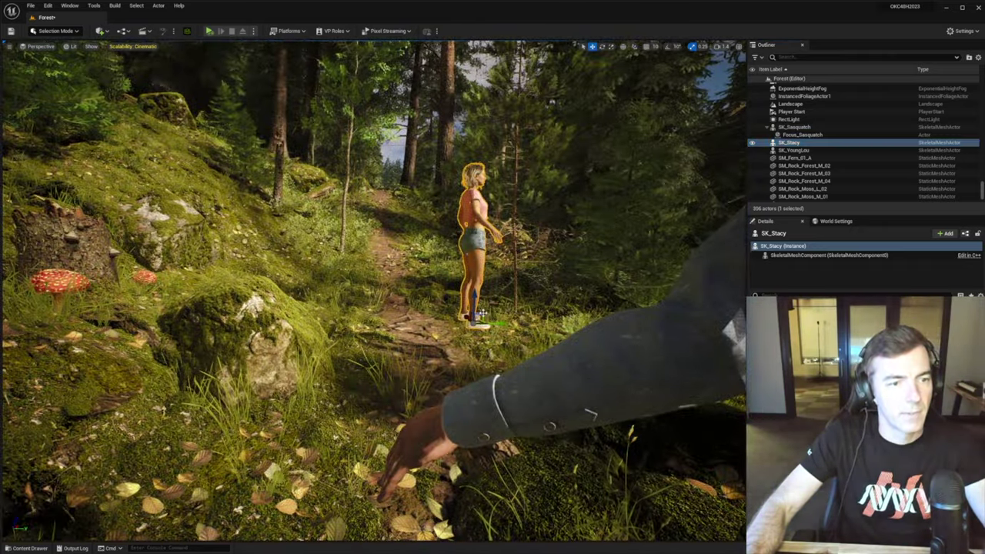
{"action": "left_click_drag", "start_coordinate": [483, 314], "coordinate": [436, 354]}
{"action": "key", "text": "s"}
{"action": "right_click_drag", "start_coordinate": [488, 334], "coordinate": [459, 335]}
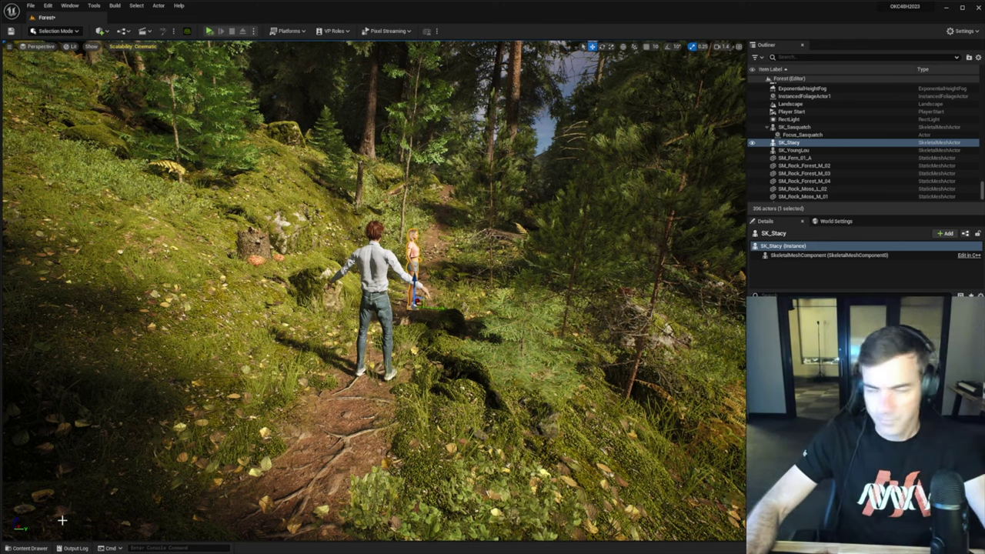
Create a Level Sequence named LS_Forest_Shot_01 in the Movies content folder.
{"action": "left_click", "coordinate": [32, 548]}
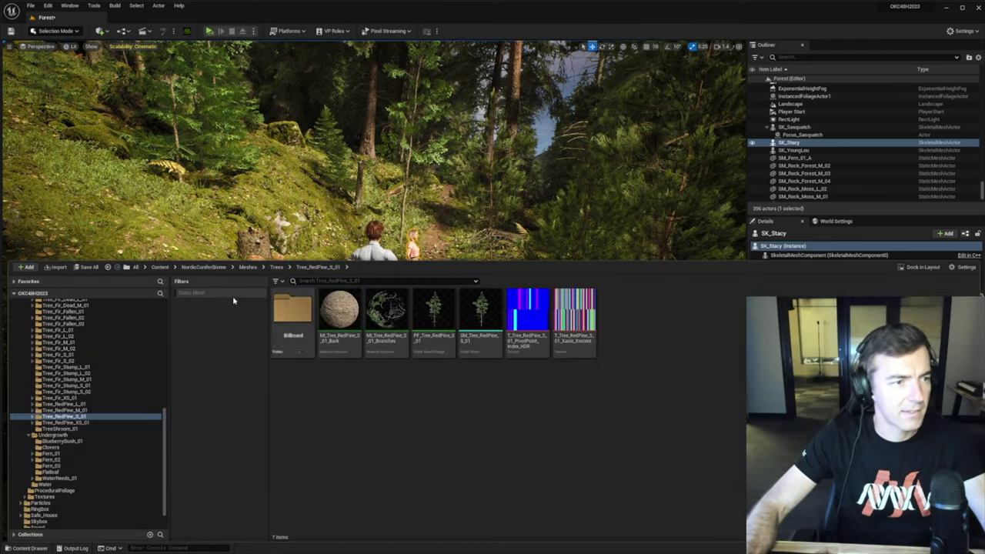
{"action": "left_click", "coordinate": [206, 267]}
{"action": "left_click", "coordinate": [160, 267]}
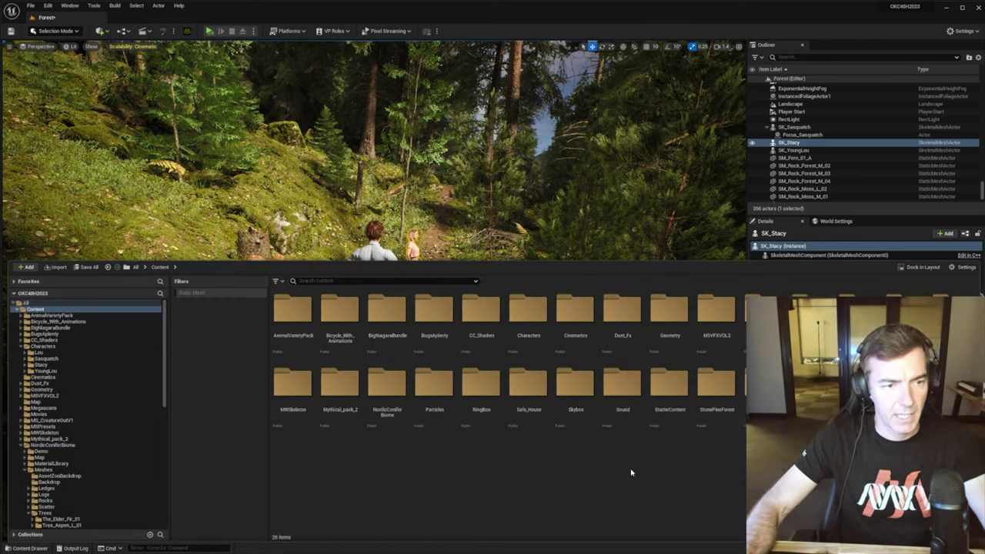
{"action": "double_click", "coordinate": [857, 314]}
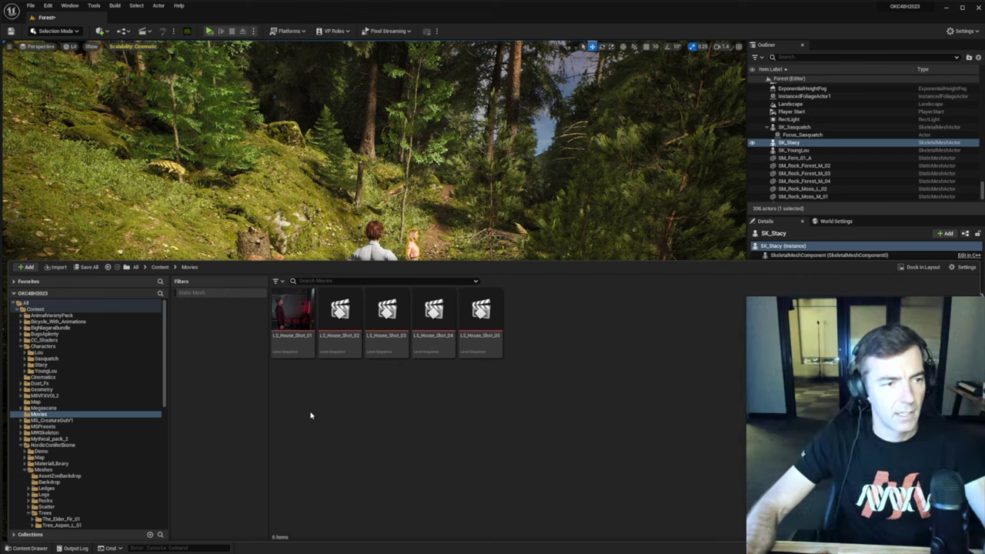
{"action": "right_click", "coordinate": [311, 416]}
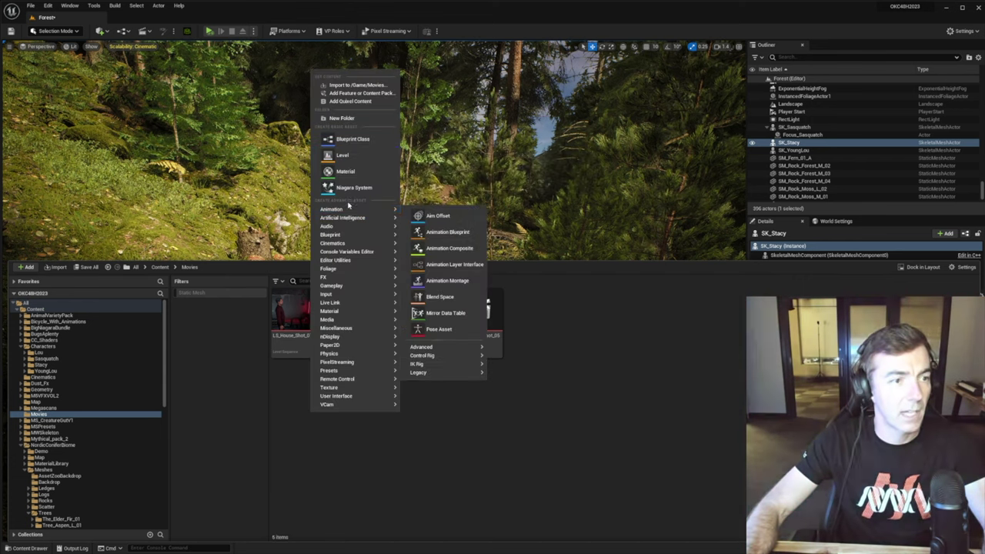
{"action": "mouse_move", "coordinate": [348, 243]}
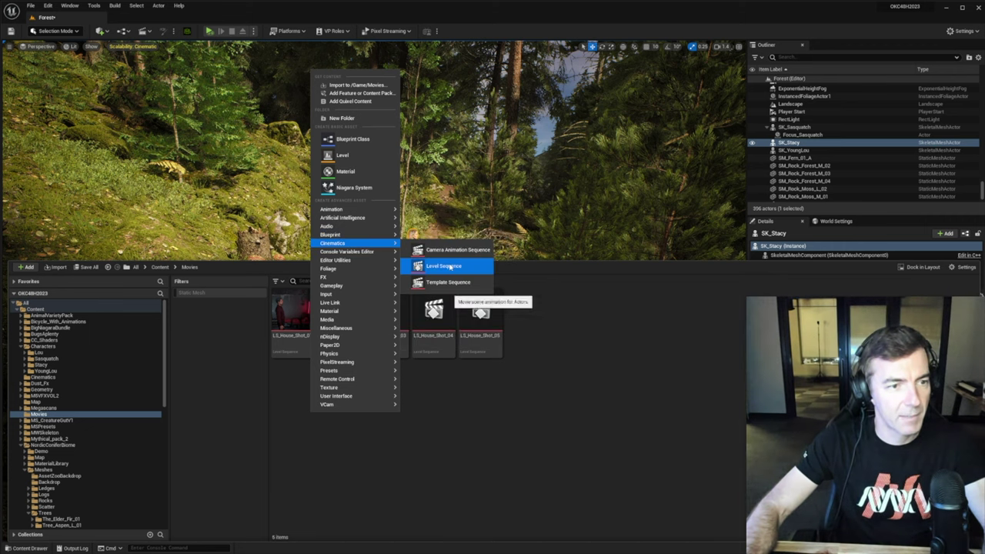
{"action": "left_click", "coordinate": [447, 267]}
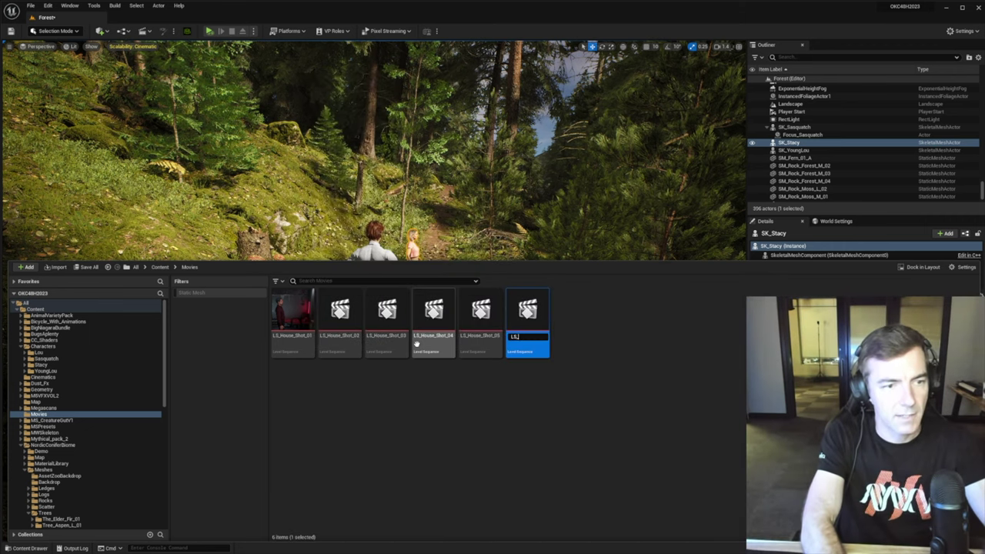
{"action": "type", "text": "LS_Fore"}
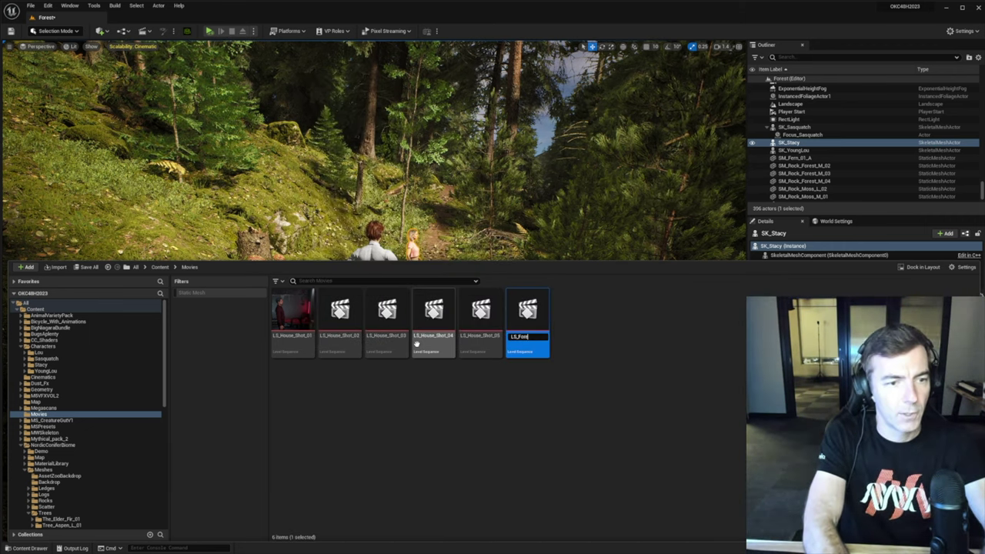
{"action": "type", "text": "st_Shot"}
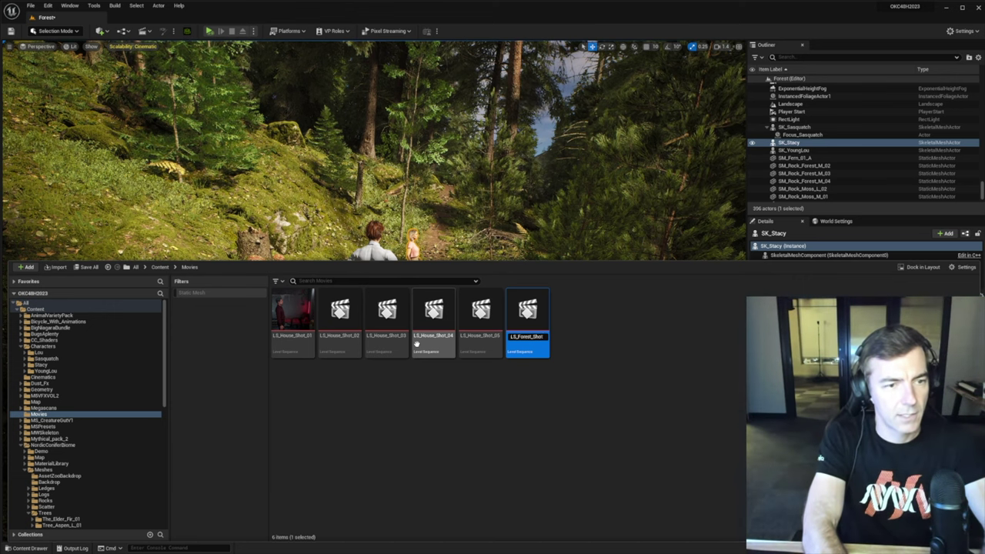
{"action": "type", "text": "_01"}
{"action": "key", "text": "Return"}
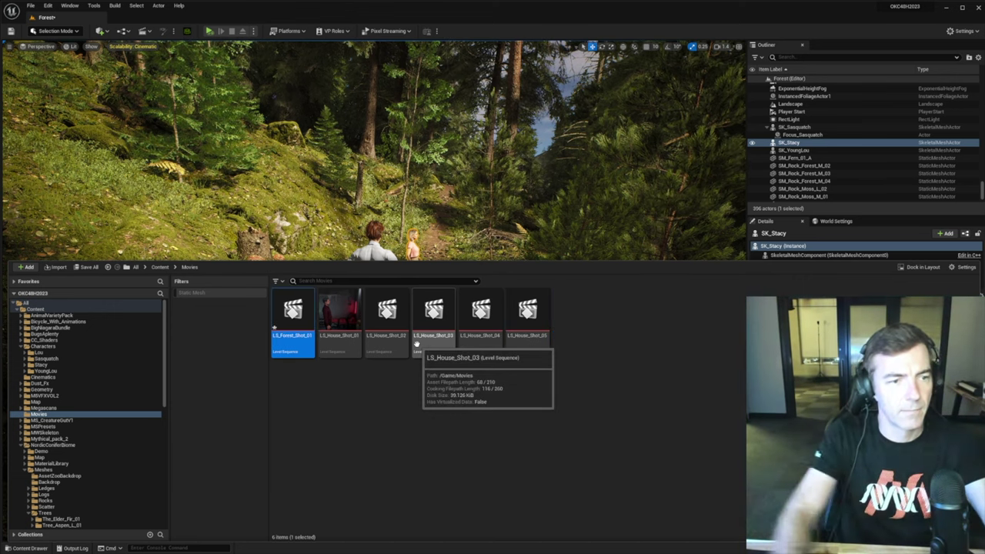
Open LS_Forest_Shot_01 for editing and set its display rate to 24 fps (film).
{"action": "double_click", "coordinate": [294, 314]}
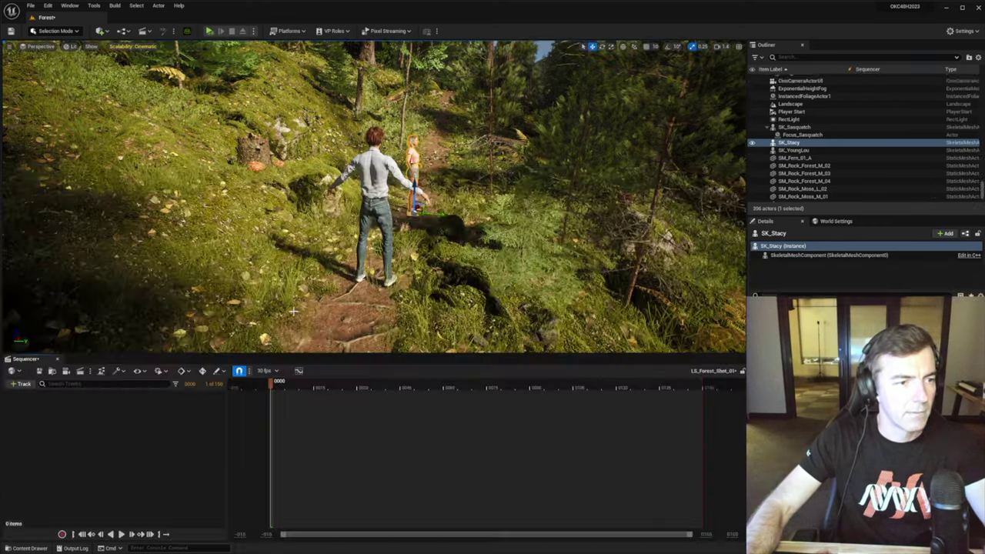
{"action": "left_click", "coordinate": [265, 371]}
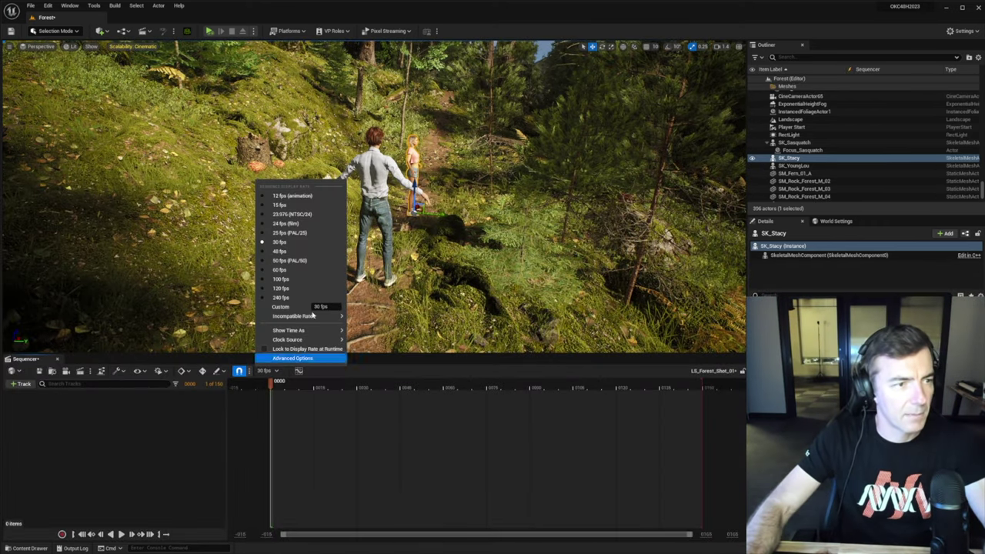
{"action": "left_click", "coordinate": [278, 223]}
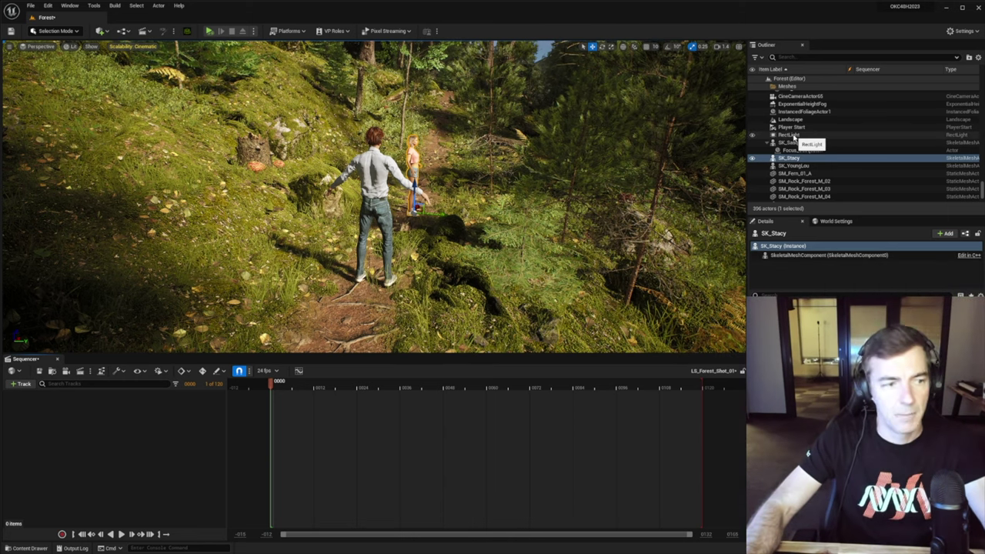
Close the Sequencer and reopen the LS_Forest_Shot_01 sequence from the project content.
{"action": "left_click", "coordinate": [56, 359]}
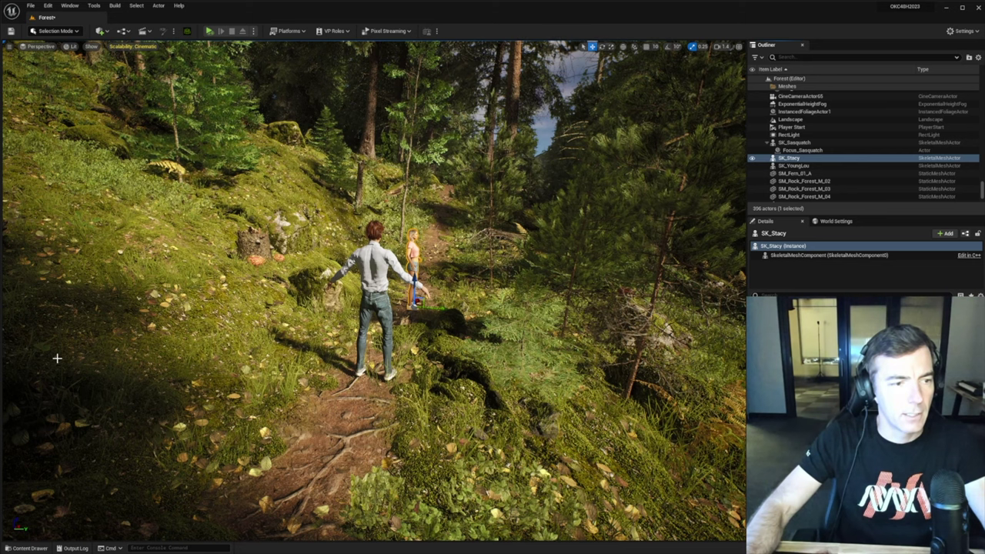
{"action": "left_click", "coordinate": [29, 548]}
{"action": "double_click", "coordinate": [293, 315]}
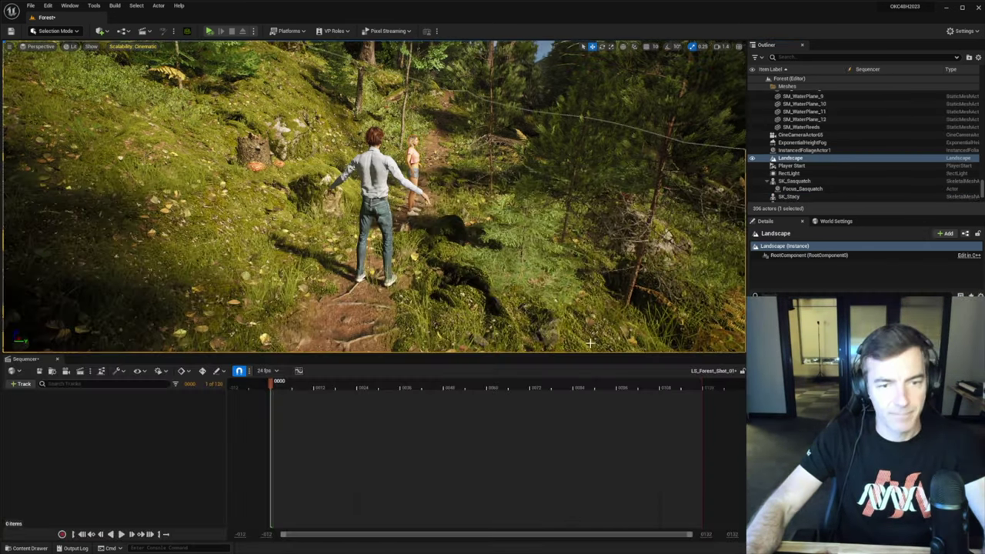
Create a cine camera in the LS_Forest_Shot_01 sequence and rename it CAM_01.
{"action": "left_click", "coordinate": [67, 371]}
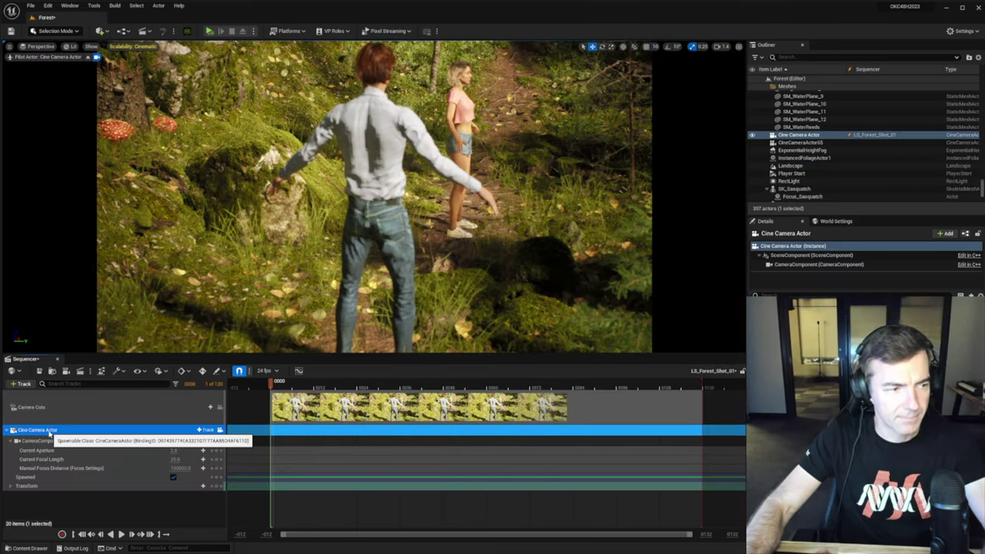
{"action": "double_click", "coordinate": [39, 430]}
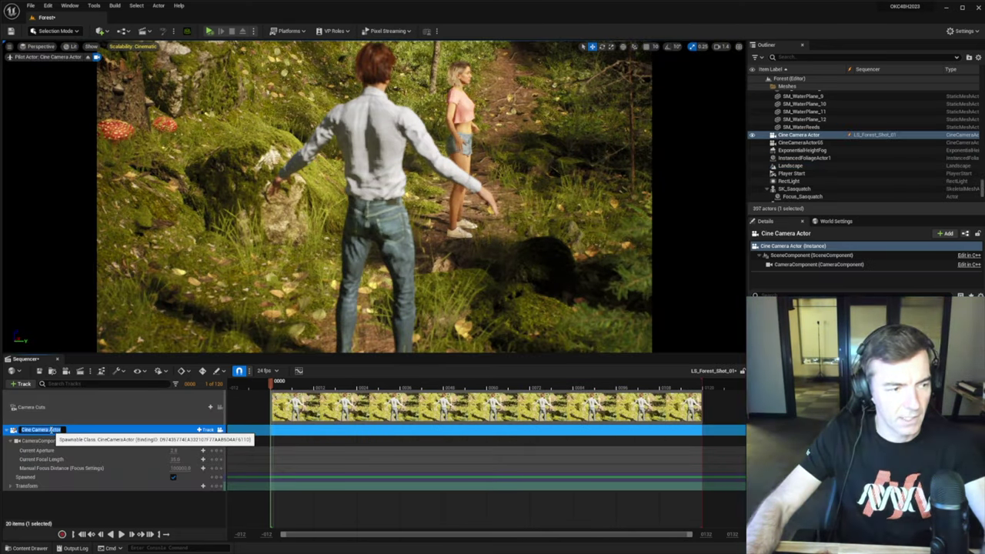
{"action": "type", "text": "CAM_01"}
{"action": "key", "text": "Return"}
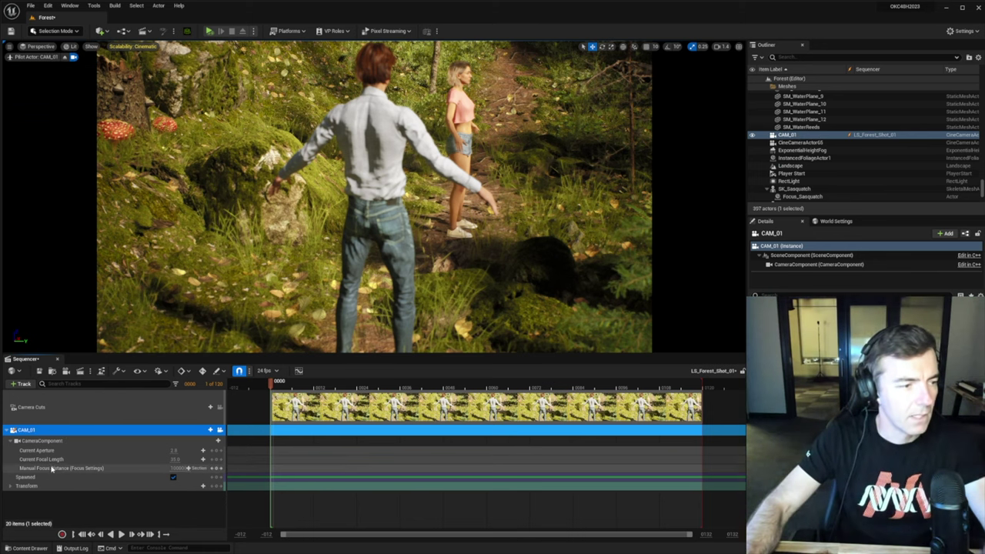
Set CAM_01's filmback sensor to 47.52 mm wide and 26.73 mm high, and its chromatic aberration intensity to 0.14.
{"action": "left_click", "coordinate": [52, 467]}
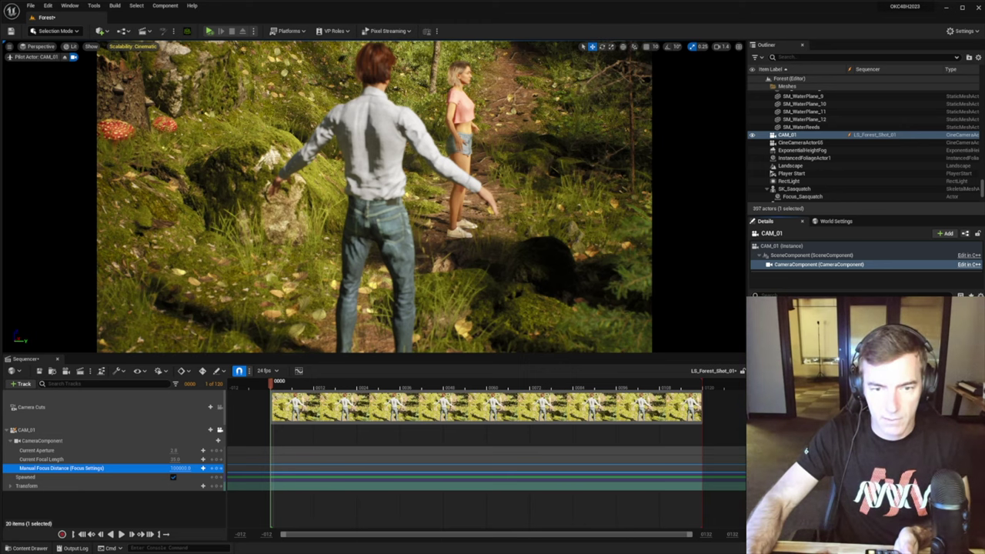
{"action": "key", "text": "Return"}
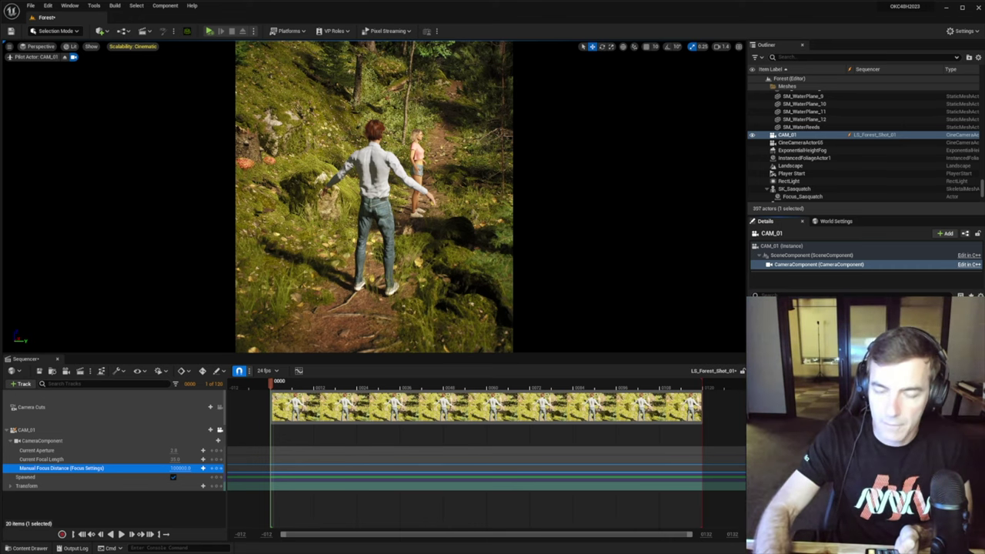
{"action": "key", "text": "Return"}
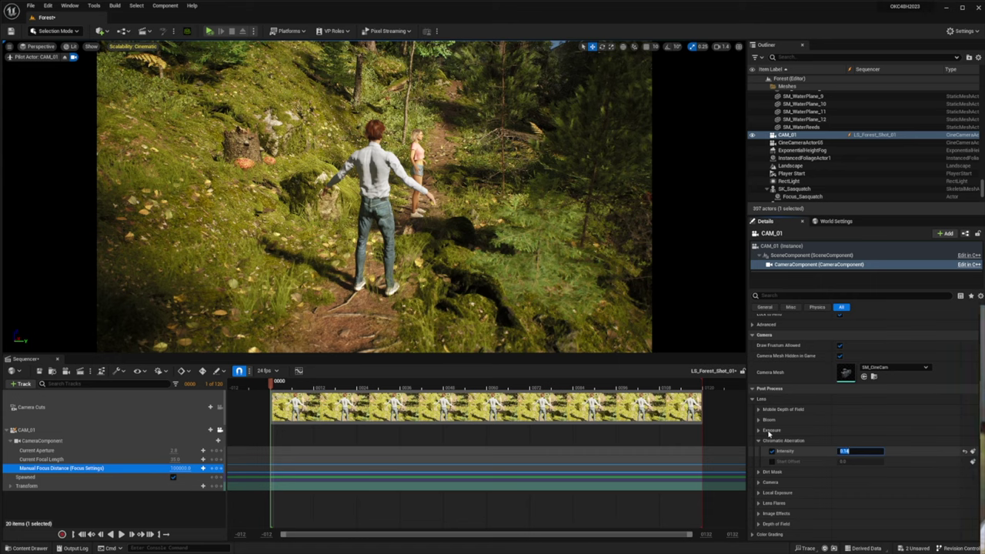
Enable the Bloom method override on CAM_01 with Standard and set the bloom intensity to 3.043.
{"action": "scroll", "coordinate": [793, 460], "scroll_direction": "down", "scroll_amount": 2}
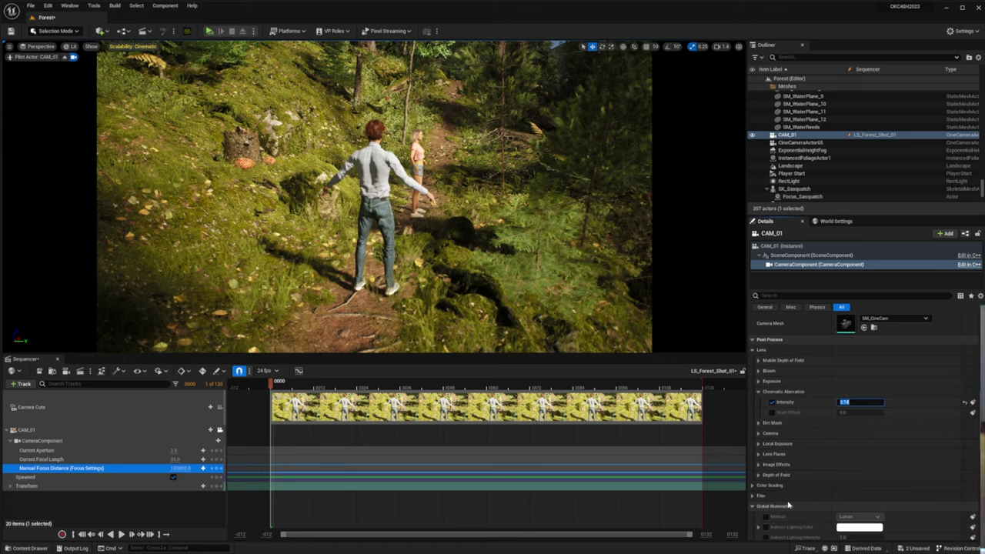
{"action": "left_click", "coordinate": [766, 371]}
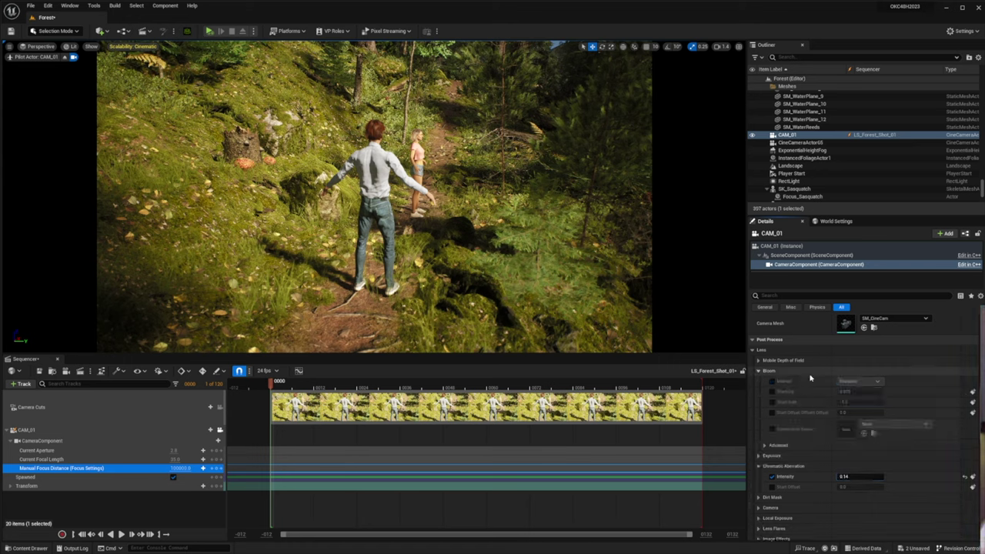
{"action": "left_click", "coordinate": [772, 381]}
{"action": "left_click", "coordinate": [772, 392]}
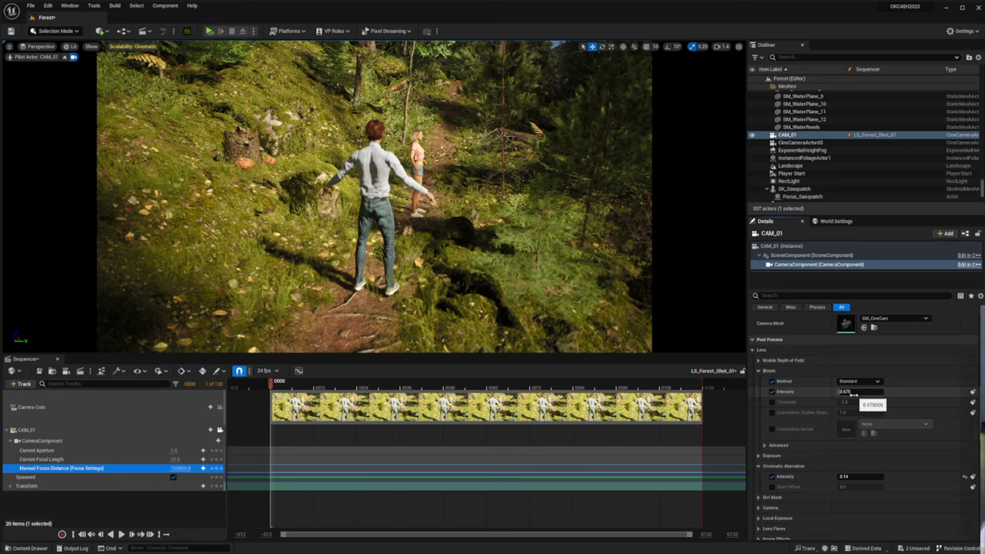
{"action": "left_click_drag", "start_coordinate": [842, 393], "coordinate": [854, 393]}
{"action": "left_click", "coordinate": [855, 393]}
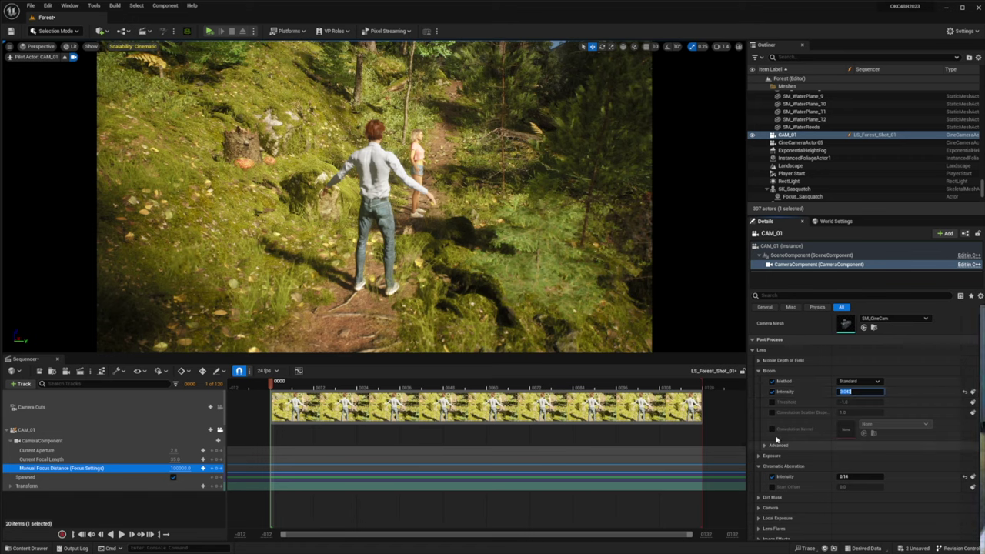
Enable the Slope, Toe and Shoulder overrides in CAM_01's Film post-process settings.
{"action": "scroll", "coordinate": [775, 449], "scroll_direction": "down", "scroll_amount": 2}
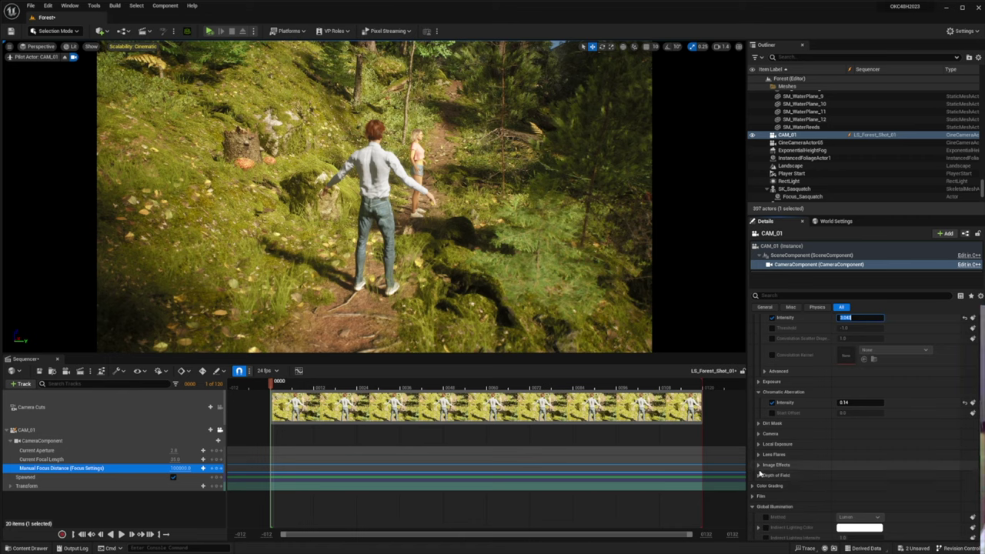
{"action": "scroll", "coordinate": [796, 477], "scroll_direction": "down", "scroll_amount": 1}
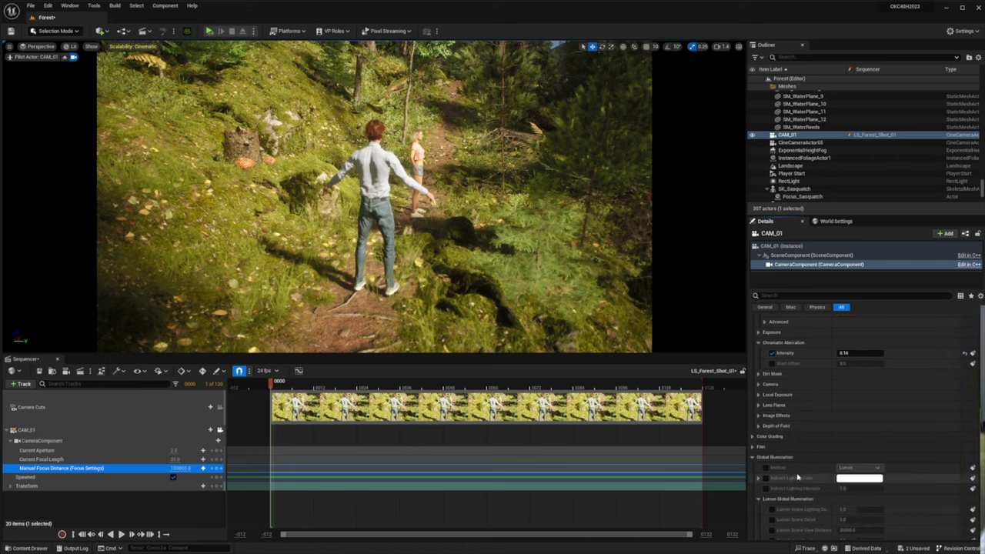
{"action": "left_click", "coordinate": [761, 448]}
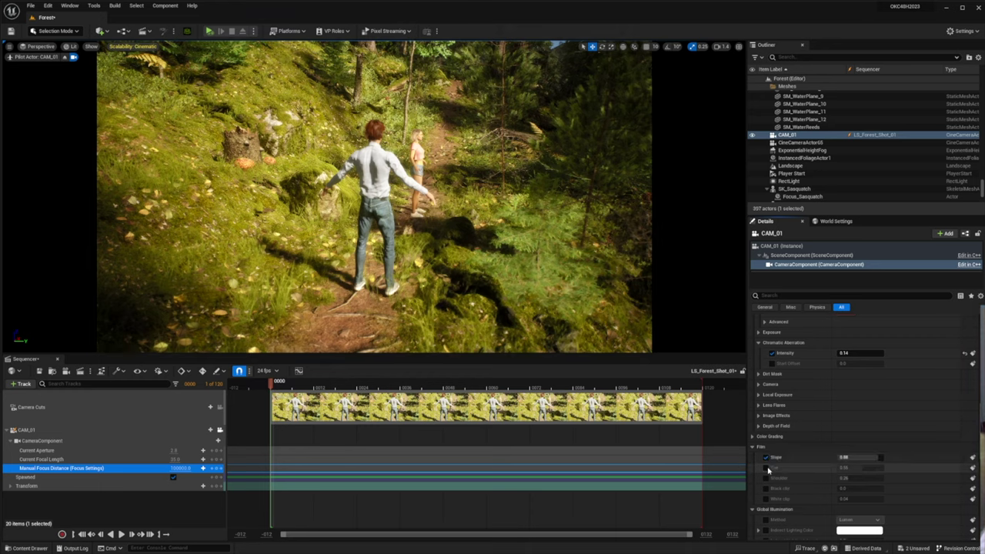
Move CAM_01 to a head-and-shoulders framing of the male character and set its manual focus distance to about 86.8 cm.
{"action": "key", "text": "q"}
{"action": "mouse_move", "coordinate": [452, 262]}
{"action": "right_mouse_down"}
{"action": "mouse_move", "coordinate": [440, 181]}
{"action": "mouse_move", "coordinate": [445, 259]}
{"action": "mouse_move", "coordinate": [432, 264]}
{"action": "right_mouse_up"}
{"action": "scroll", "coordinate": [452, 262], "scroll_direction": "down", "scroll_amount": 4}
{"action": "key", "text": "w"}
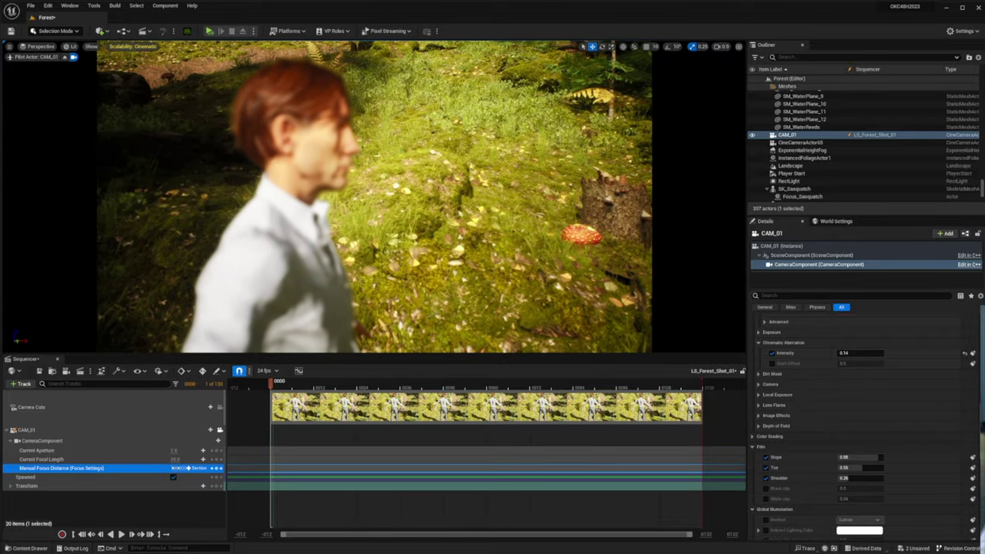
{"action": "left_click", "coordinate": [186, 468]}
{"action": "left_click_drag", "start_coordinate": [185, 468], "coordinate": [167, 468]}
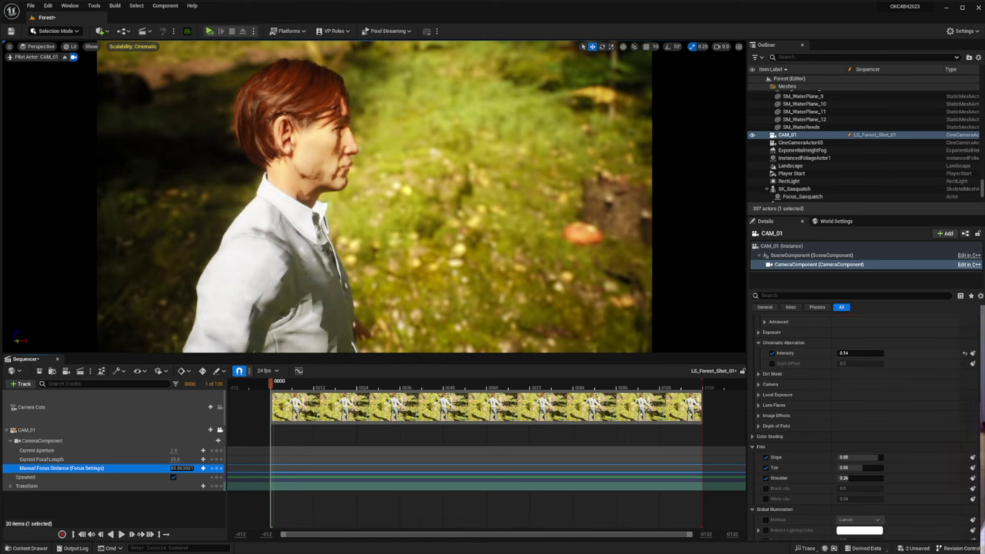
{"action": "right_click_drag", "start_coordinate": [350, 213], "coordinate": [288, 185]}
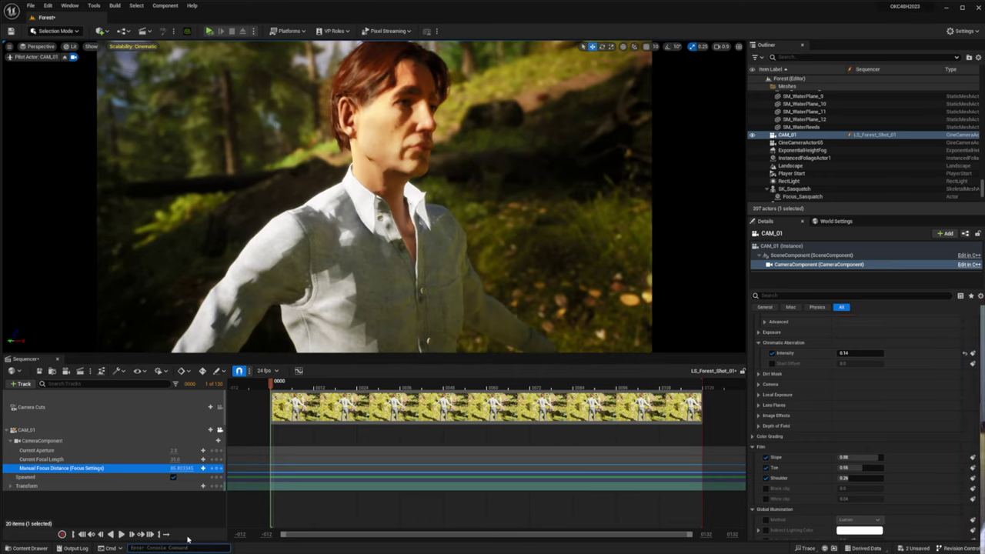
Change the r.RayTracing.NormalBias console variable to compare the character's shading, and restore it.
{"action": "type", "text": "r.raytracing.normalbias"}
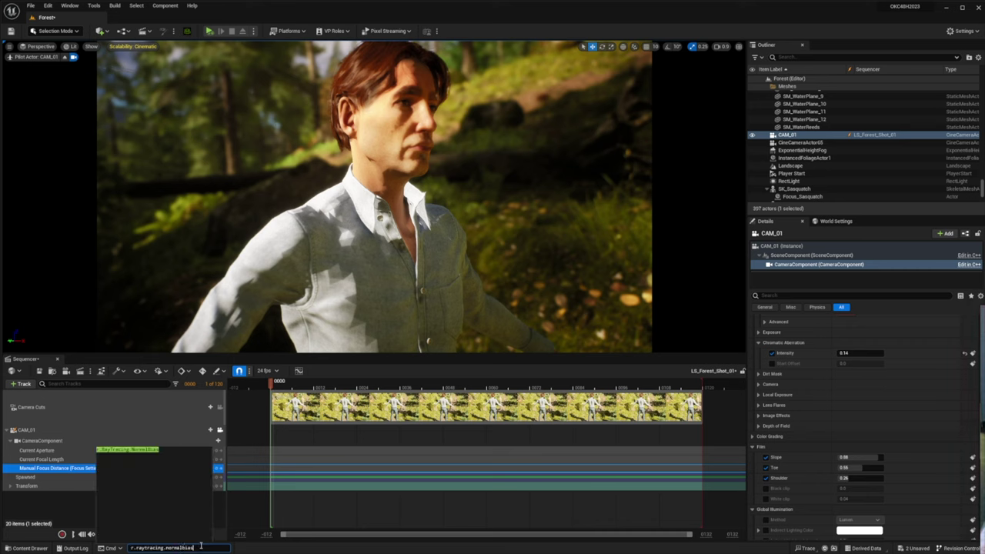
{"action": "key", "text": "Return"}
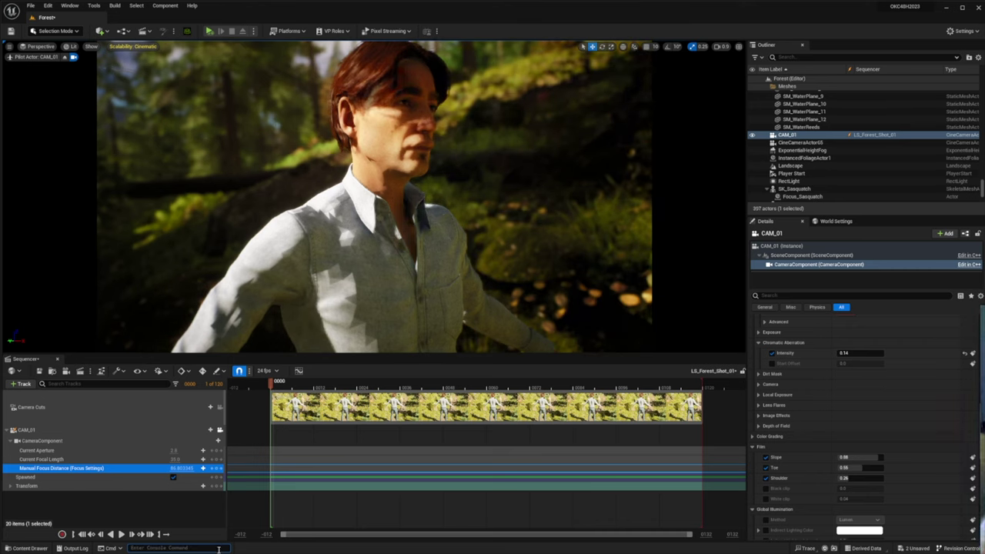
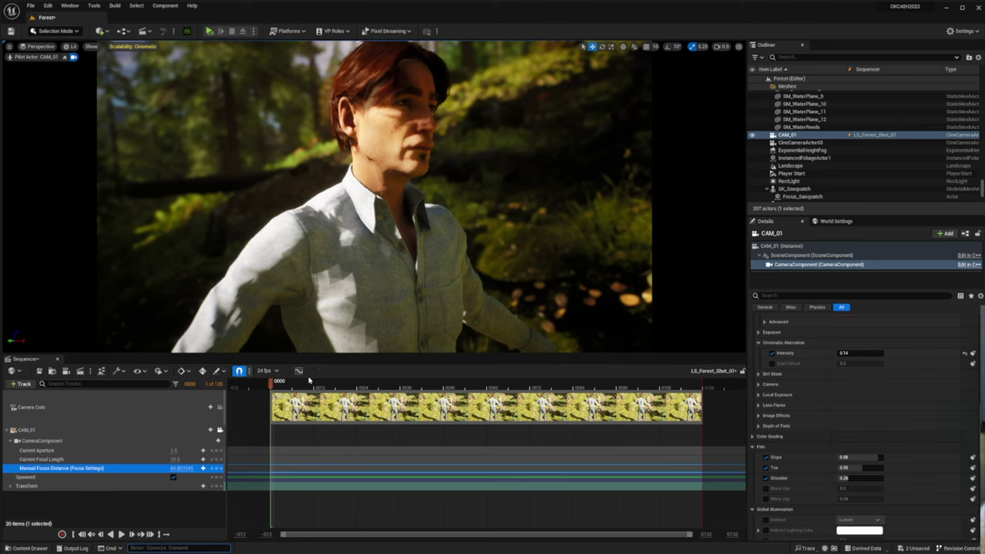
{"action": "type", "text": "r.raytracing.normalbias"}
{"action": "key", "text": "Return"}
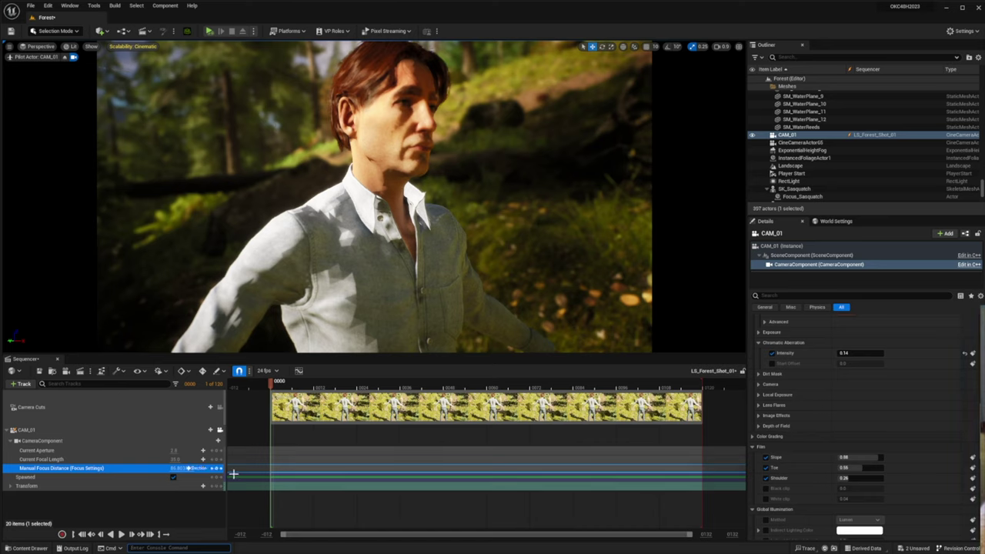
Examine the blonde woman up close through CAM_01 and return to a profile view of the male character.
{"action": "right_click_drag", "start_coordinate": [375, 304], "coordinate": [339, 307]}
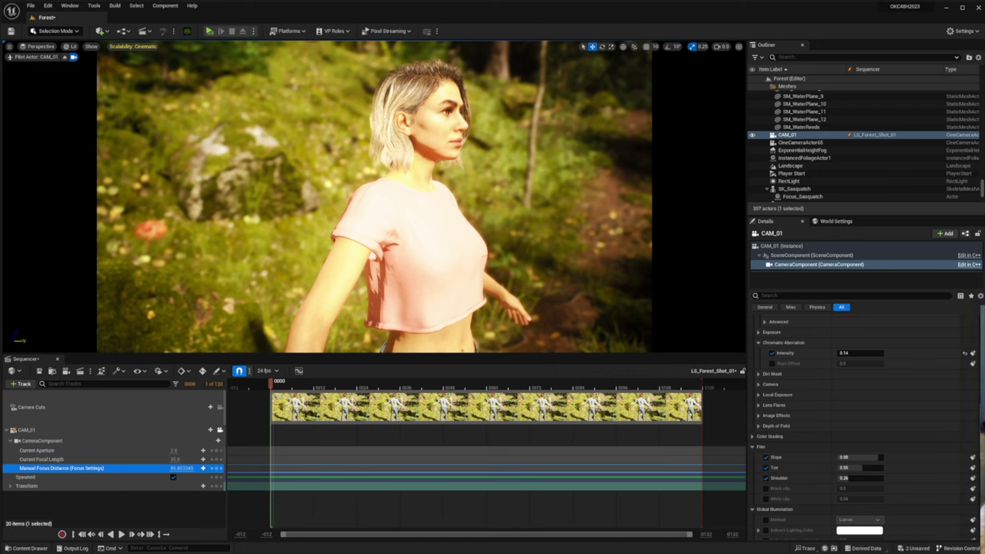
{"action": "right_click_drag", "start_coordinate": [375, 197], "coordinate": [192, 183]}
{"action": "scroll", "coordinate": [425, 175], "scroll_direction": "down", "scroll_amount": 2}
{"action": "key", "text": "s"}
{"action": "key", "text": "w"}
{"action": "key", "text": "s"}
{"action": "key", "text": "e"}
{"action": "key", "text": "w"}
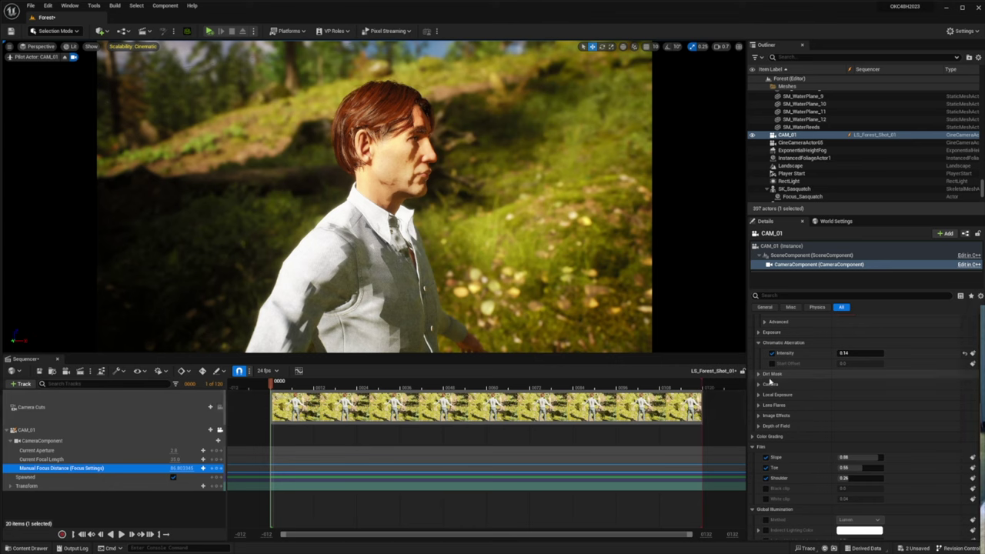
Override CAM_01's motion blur with an Amount of 0.5 and a Target FPS of 24.
{"action": "scroll", "coordinate": [776, 408], "scroll_direction": "down", "scroll_amount": 8}
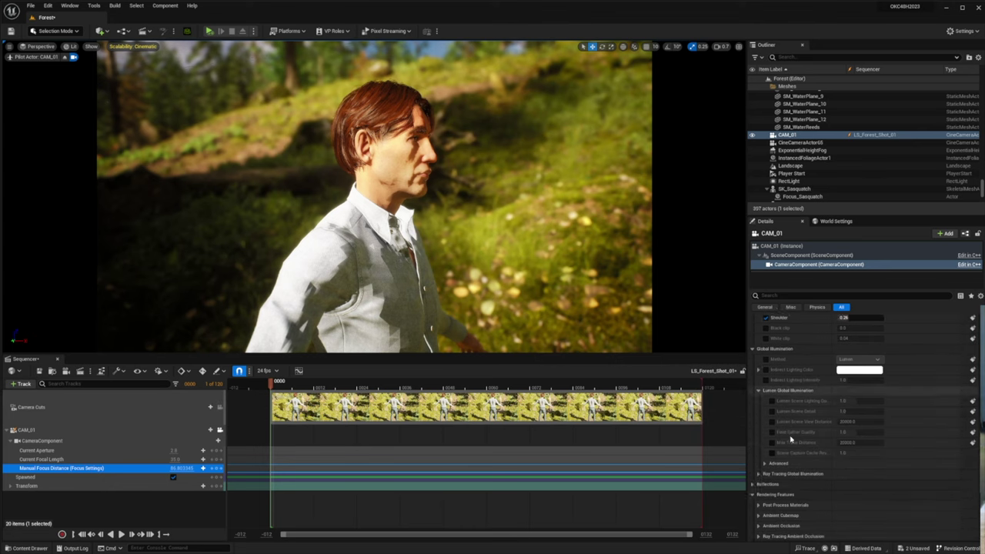
{"action": "scroll", "coordinate": [790, 439], "scroll_direction": "down", "scroll_amount": 2}
{"action": "left_click", "coordinate": [778, 423]}
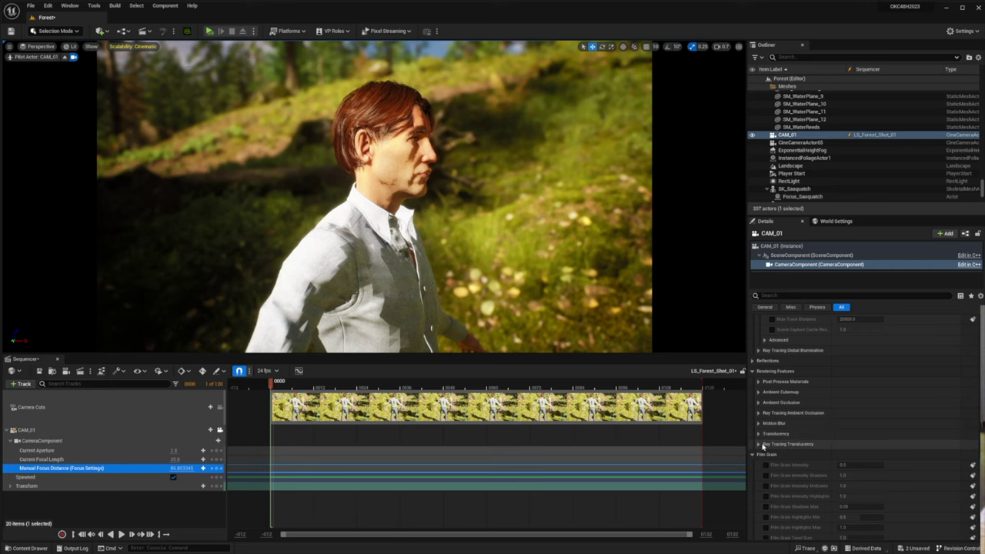
{"action": "left_click", "coordinate": [773, 434]}
{"action": "left_click", "coordinate": [847, 454]}
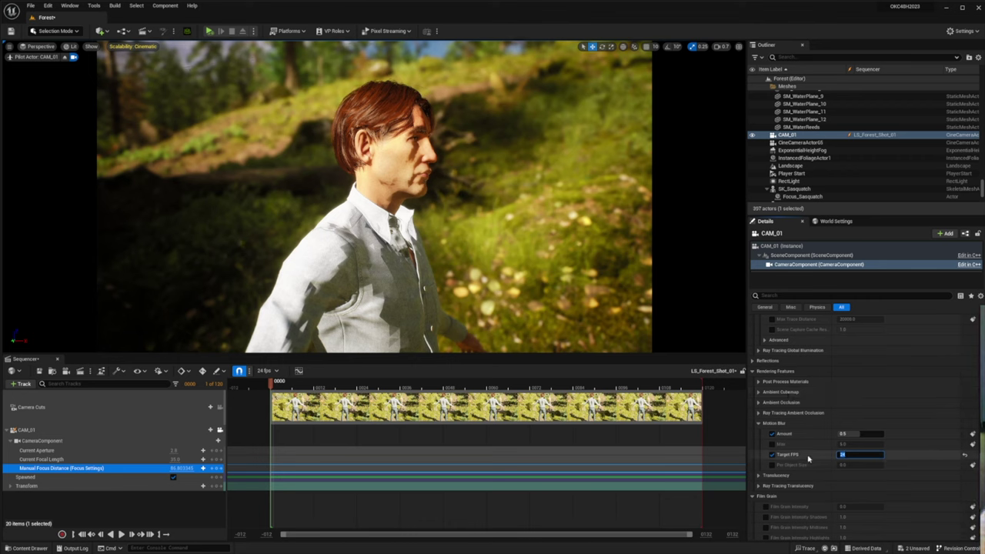
Review CAM_01's camera component settings from the filmback through bloom, film and motion blur to the film grain options.
{"action": "scroll", "coordinate": [800, 412], "scroll_direction": "up", "scroll_amount": 10}
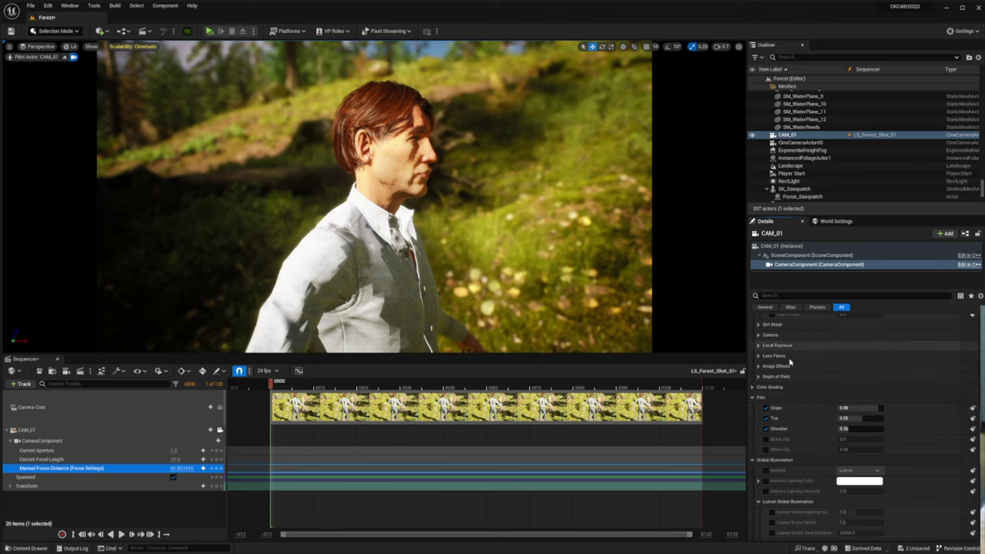
{"action": "left_click", "coordinate": [765, 307]}
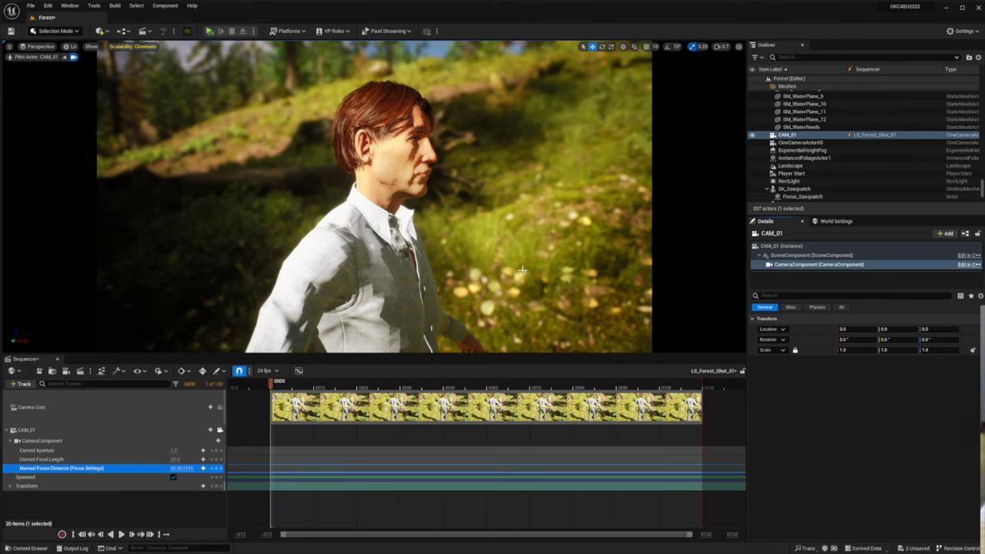
{"action": "left_click", "coordinate": [788, 265]}
{"action": "left_click", "coordinate": [841, 307]}
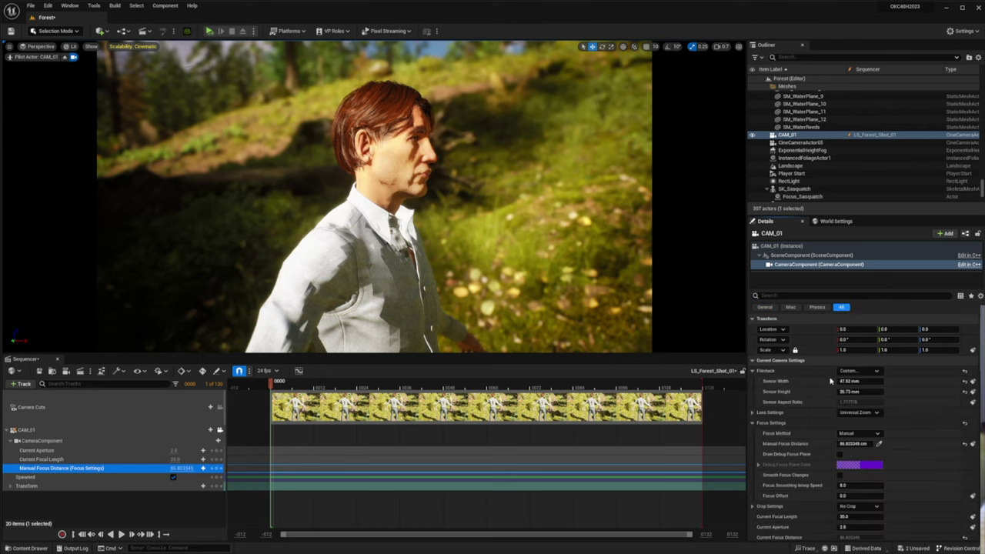
{"action": "scroll", "coordinate": [814, 420], "scroll_direction": "down", "scroll_amount": 5}
{"action": "scroll", "coordinate": [814, 420], "scroll_direction": "down", "scroll_amount": 4}
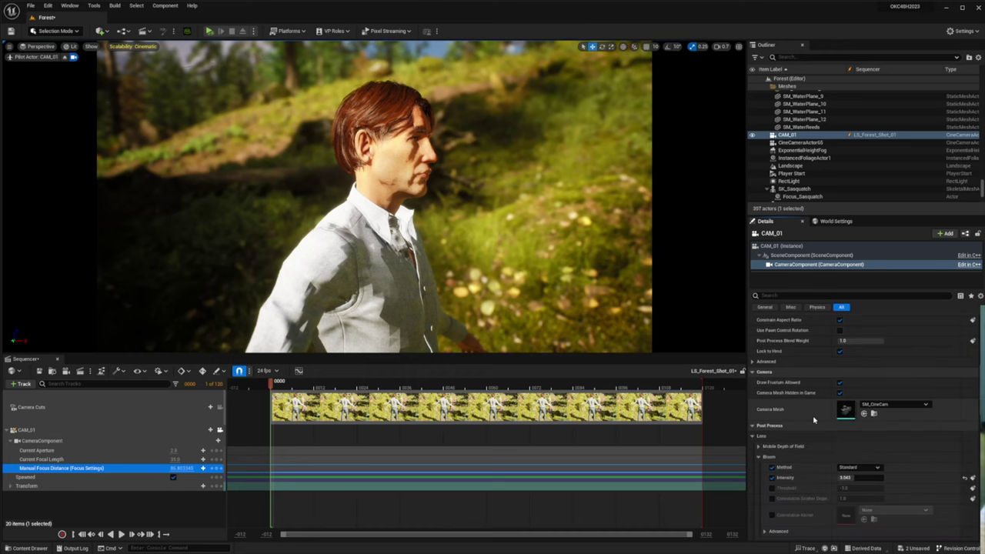
{"action": "scroll", "coordinate": [814, 420], "scroll_direction": "down", "scroll_amount": 3}
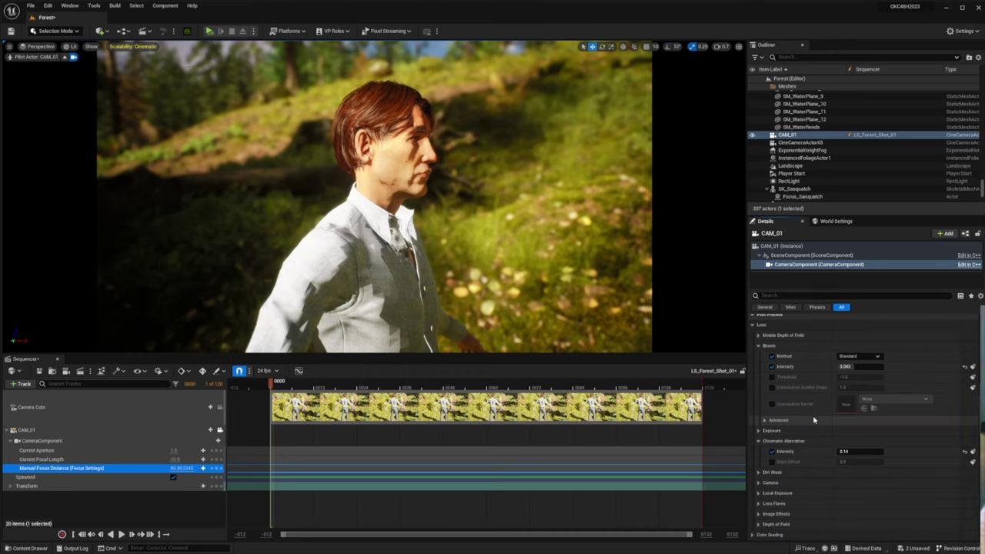
{"action": "scroll", "coordinate": [813, 421], "scroll_direction": "down", "scroll_amount": 1}
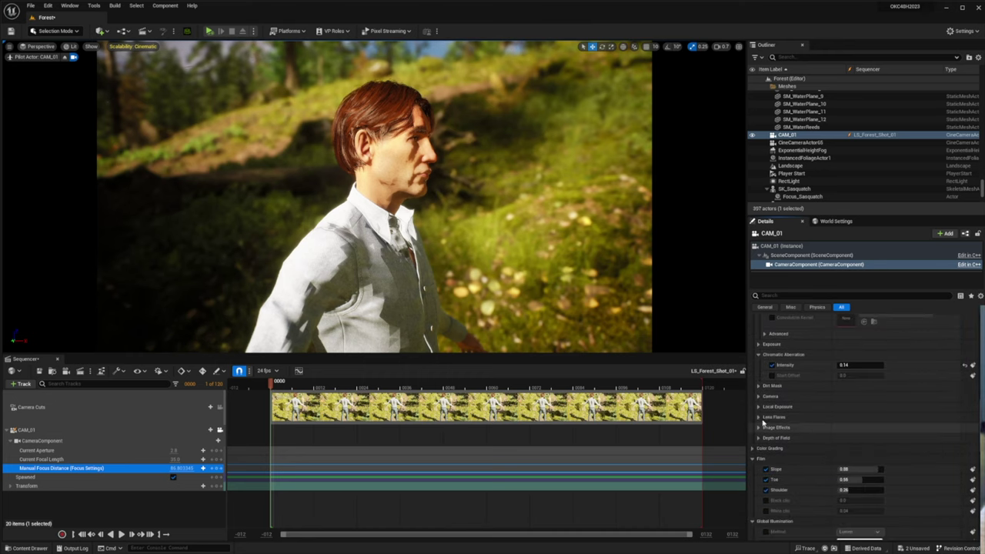
{"action": "scroll", "coordinate": [779, 429], "scroll_direction": "down", "scroll_amount": 6}
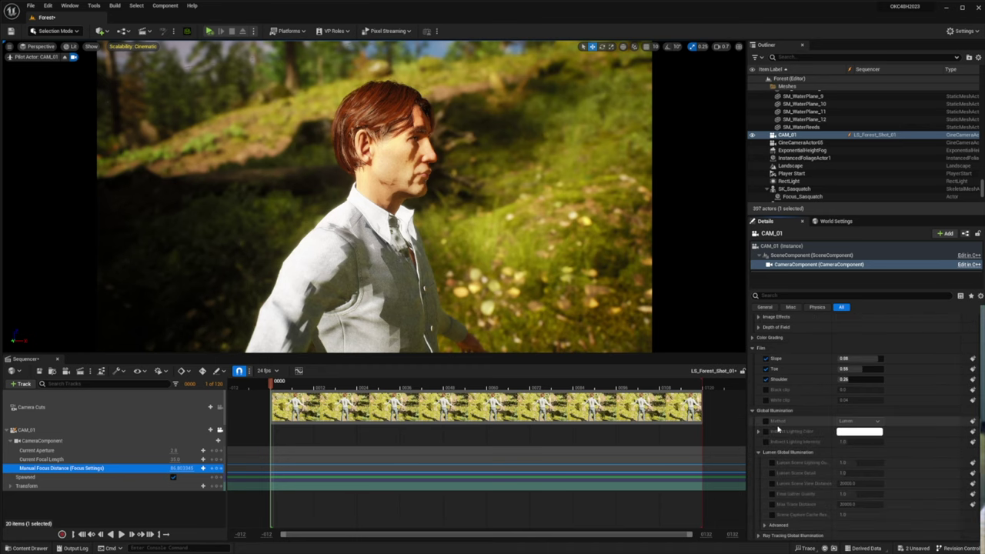
{"action": "scroll", "coordinate": [779, 429], "scroll_direction": "down", "scroll_amount": 5}
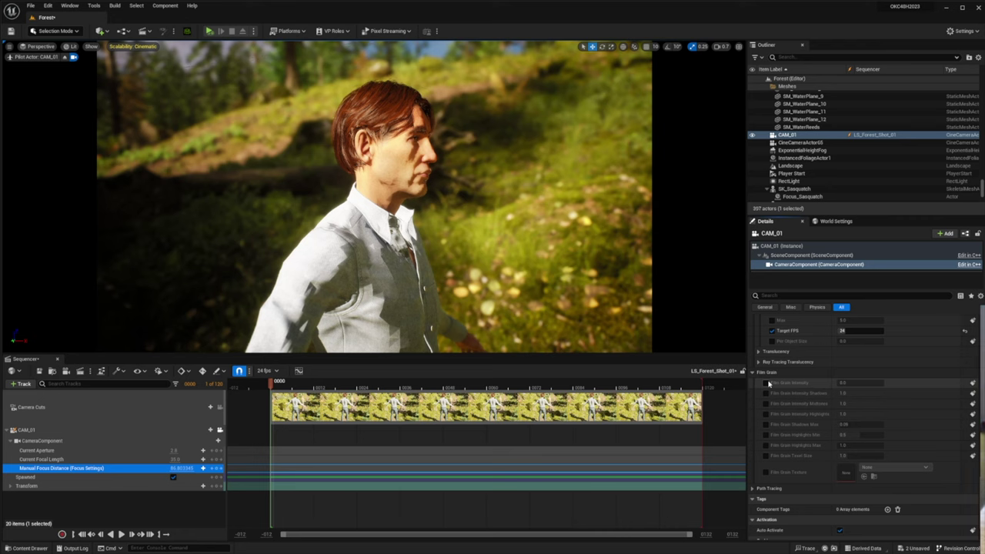
{"action": "mouse_move", "coordinate": [859, 384]}
{"action": "left_mouse_down"}
{"action": "mouse_move", "coordinate": [902, 383]}
{"action": "mouse_move", "coordinate": [856, 383]}
{"action": "mouse_move", "coordinate": [865, 384]}
{"action": "left_mouse_up"}
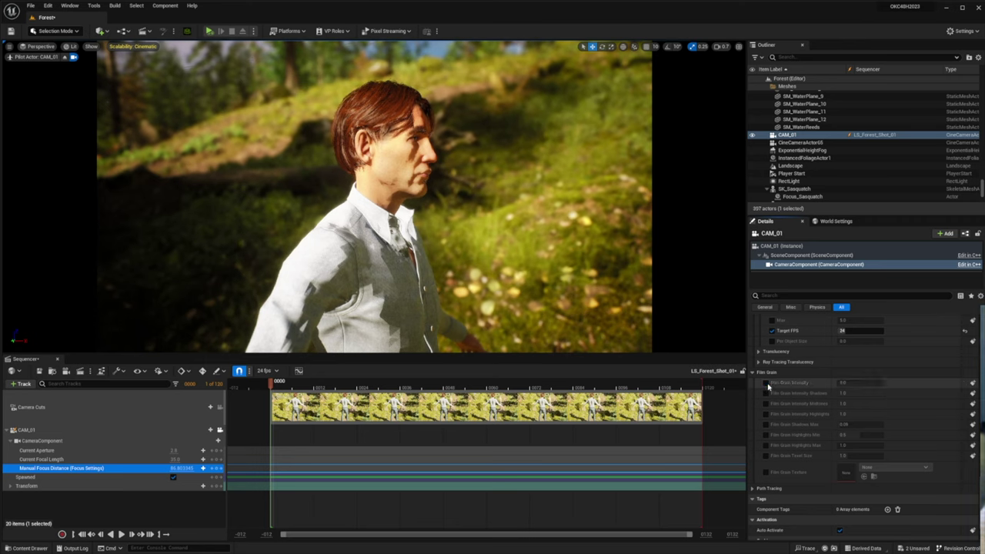
{"action": "left_click", "coordinate": [766, 384]}
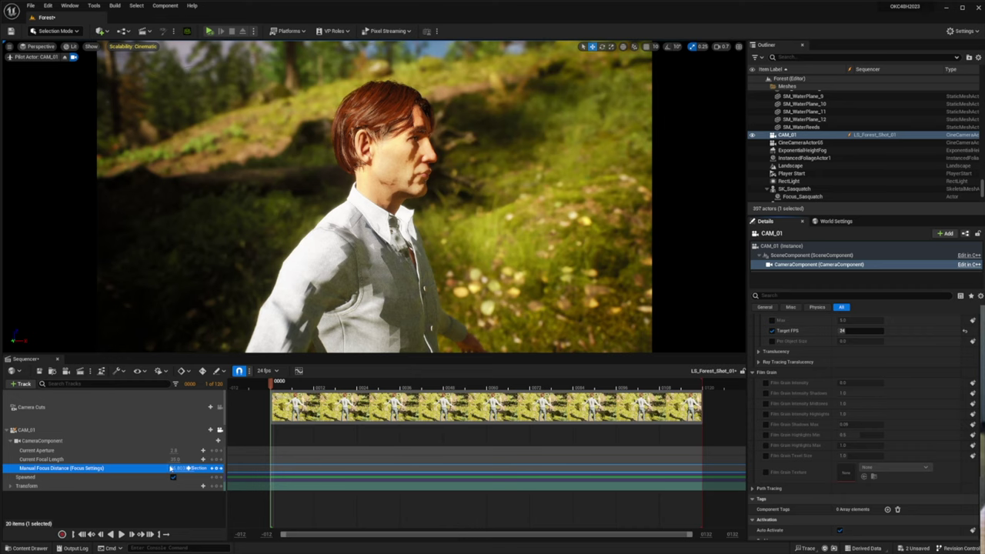
Adjust CAM_01's Manual Focus Distance in the sequence to about 203 to focus on the male character.
{"action": "left_click_drag", "start_coordinate": [177, 468], "coordinate": [171, 468]}
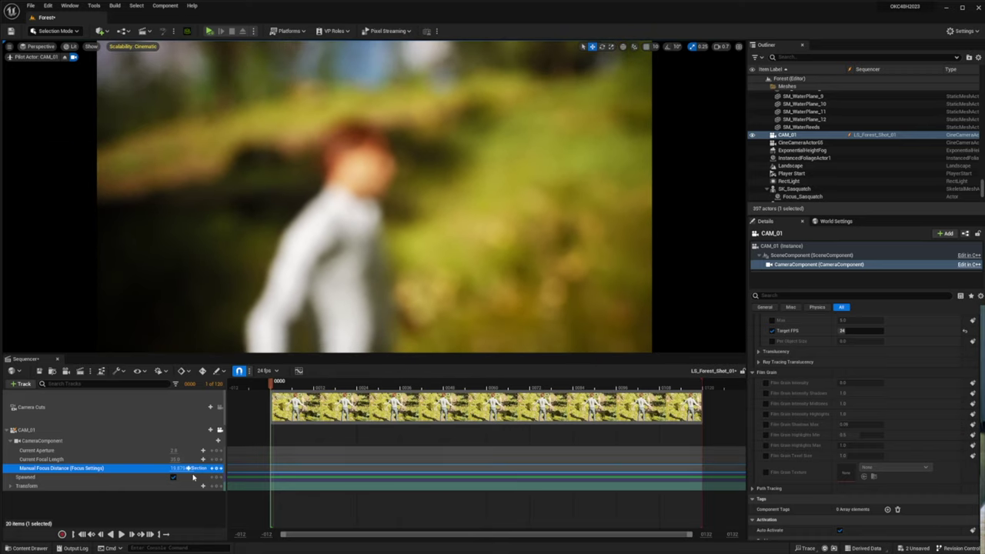
{"action": "left_click_drag", "start_coordinate": [179, 468], "coordinate": [196, 468]}
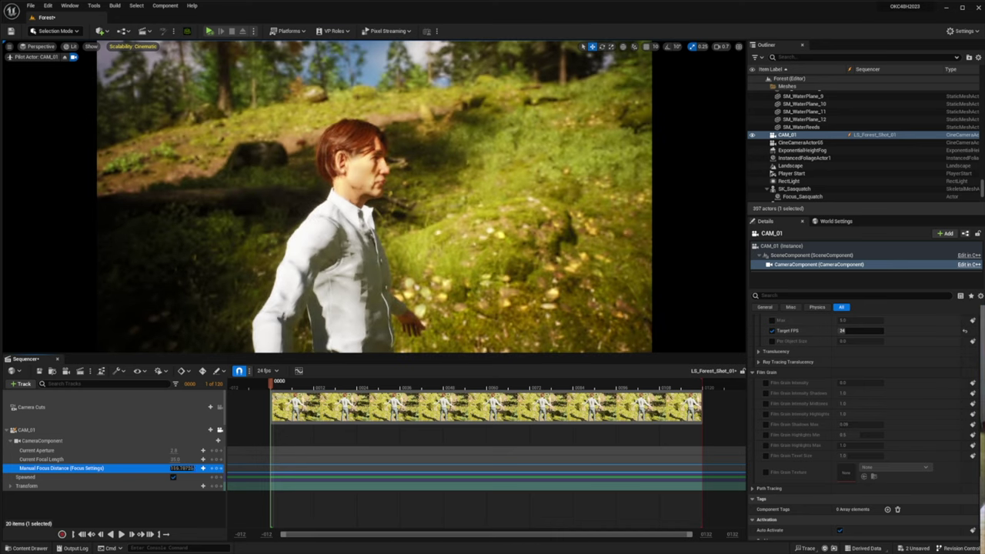
{"action": "left_click_drag", "start_coordinate": [185, 468], "coordinate": [194, 468]}
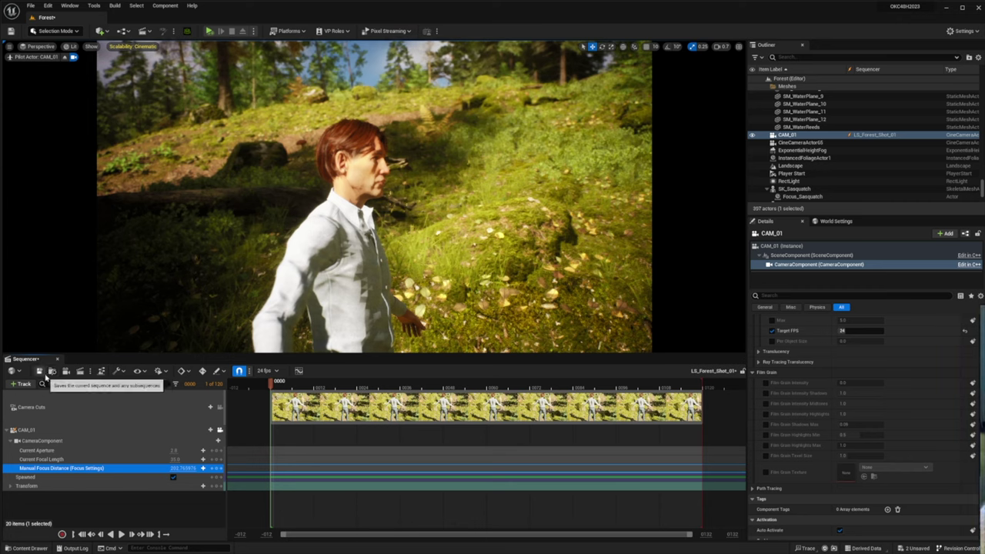
Add the SK_YoungLou and SK_Stacy actors to the LS_Forest_Shot_01 sequence.
{"action": "left_click", "coordinate": [301, 248]}
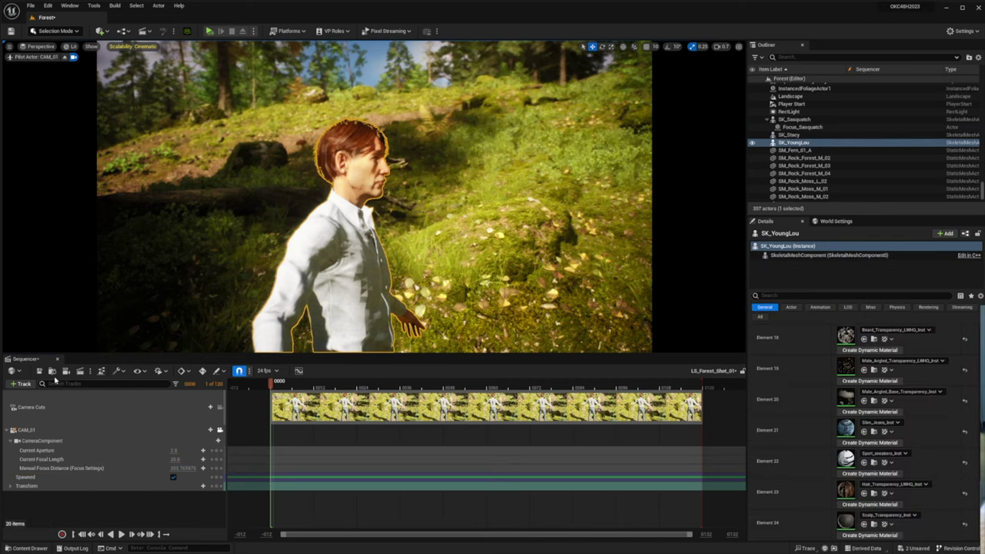
{"action": "left_click", "coordinate": [21, 383]}
{"action": "mouse_move", "coordinate": [69, 397]}
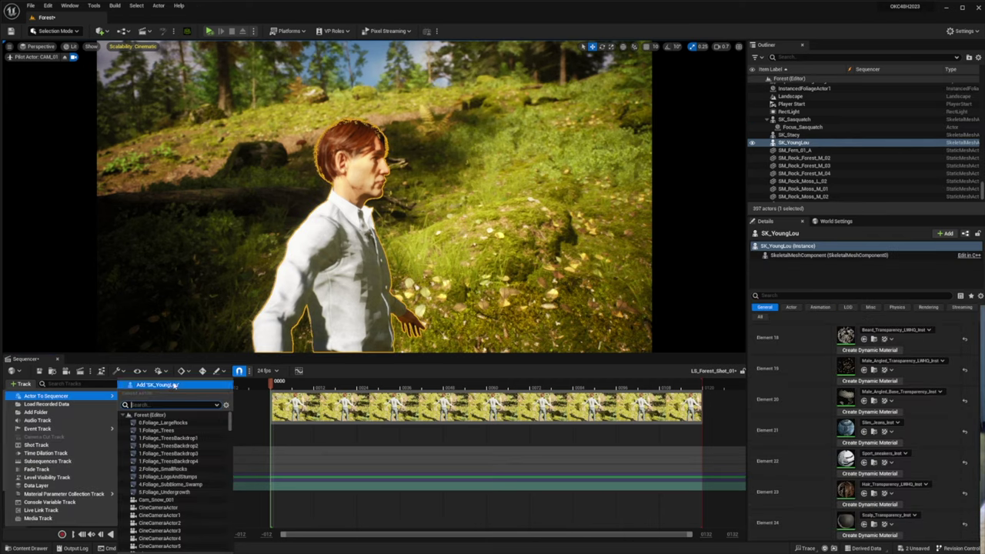
{"action": "left_click", "coordinate": [158, 384]}
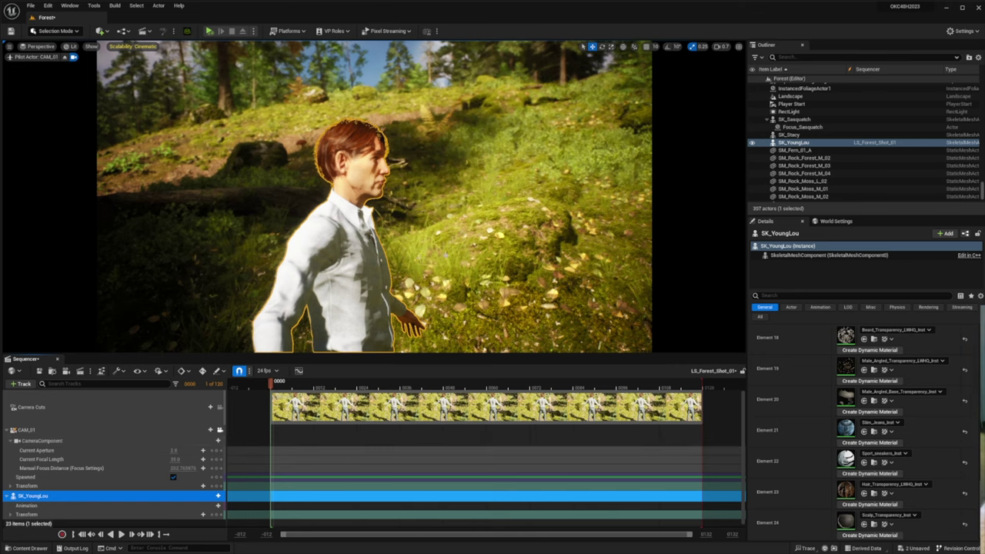
{"action": "left_click", "coordinate": [517, 252]}
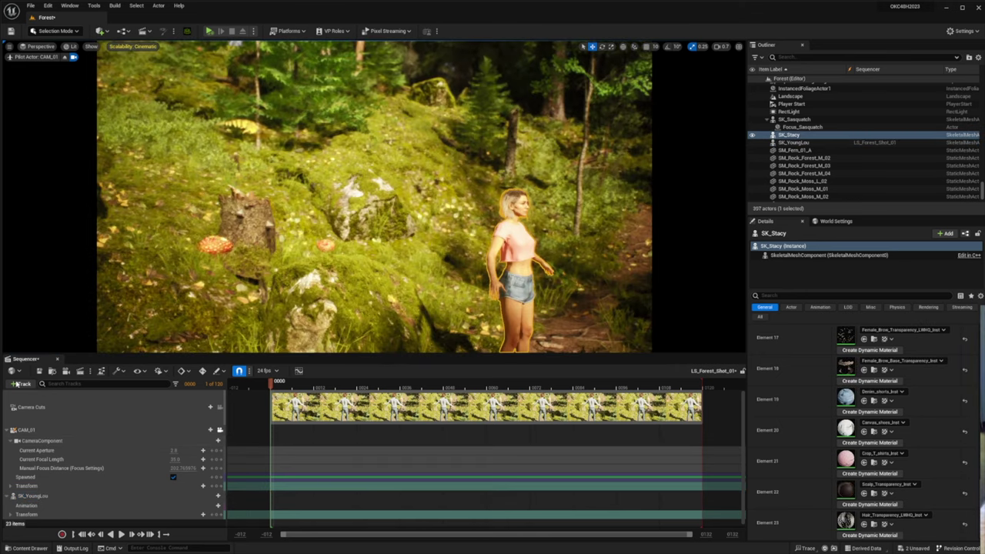
{"action": "left_click", "coordinate": [22, 387]}
{"action": "mouse_move", "coordinate": [54, 401]}
{"action": "left_click", "coordinate": [136, 459]}
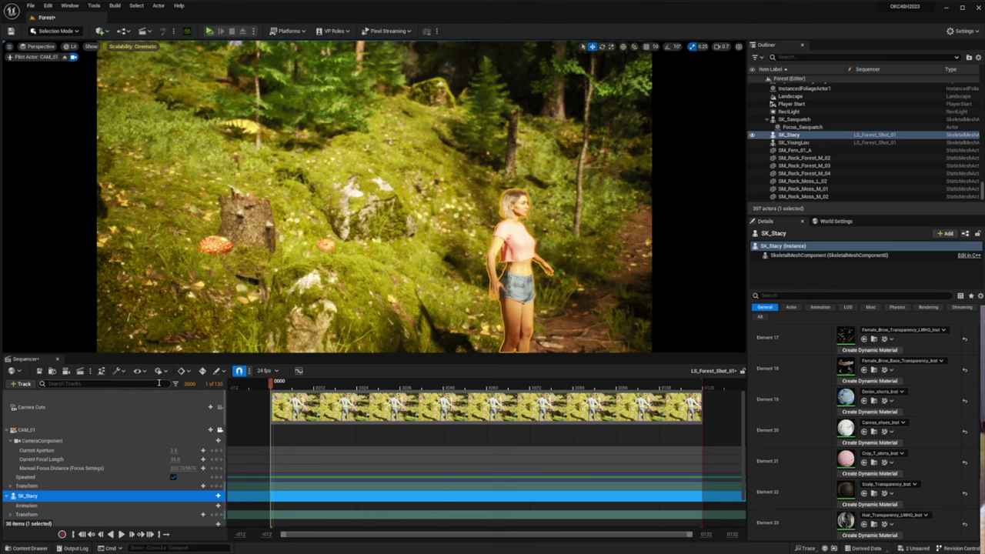
Add the Stacy_01_ANIM animation to SK_Stacy and the Lou_Younger_01_ANIM TempMotion animation to SK_YoungLou in the sequence.
{"action": "right_click_drag", "start_coordinate": [501, 284], "coordinate": [416, 278]}
{"action": "left_click", "coordinate": [214, 507]}
{"action": "left_click", "coordinate": [262, 411]}
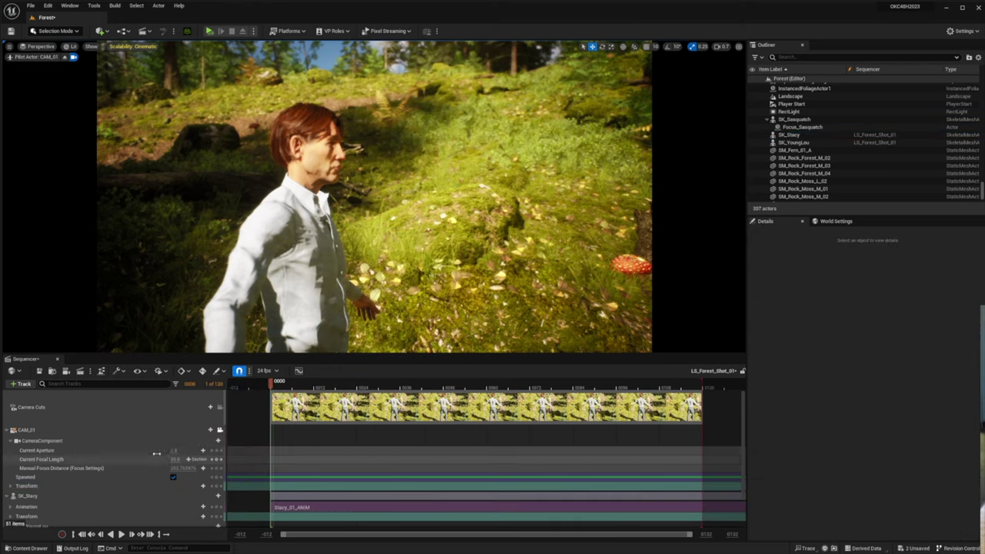
{"action": "scroll", "coordinate": [97, 486], "scroll_direction": "down", "scroll_amount": 2}
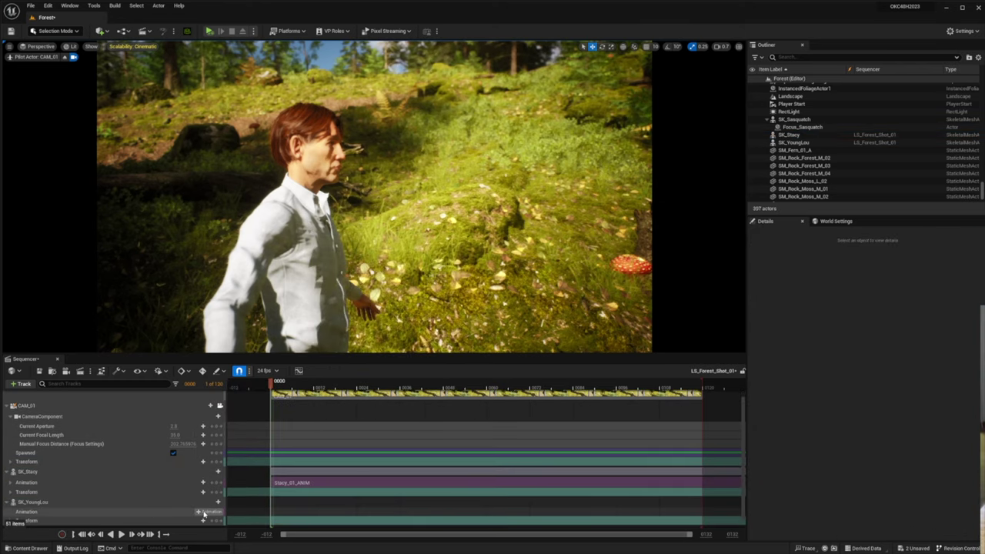
{"action": "left_click", "coordinate": [202, 512]}
{"action": "left_click", "coordinate": [256, 447]}
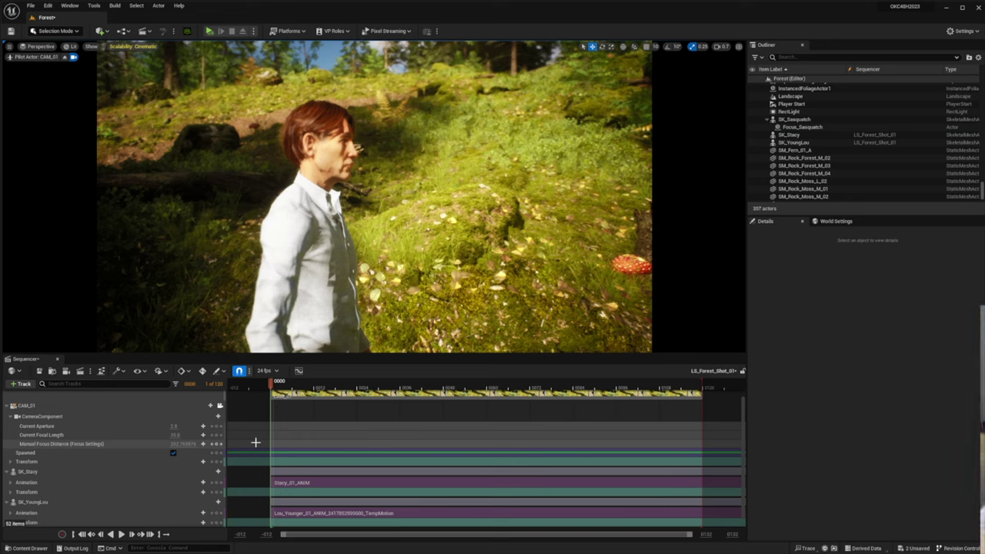
Extend the sequence's playback range to the end of both character animations at frame 6963.
{"action": "scroll", "coordinate": [436, 418], "scroll_direction": "down", "scroll_amount": 1}
{"action": "scroll", "coordinate": [437, 418], "scroll_direction": "down", "scroll_amount": 4, "text": "ctrl"}
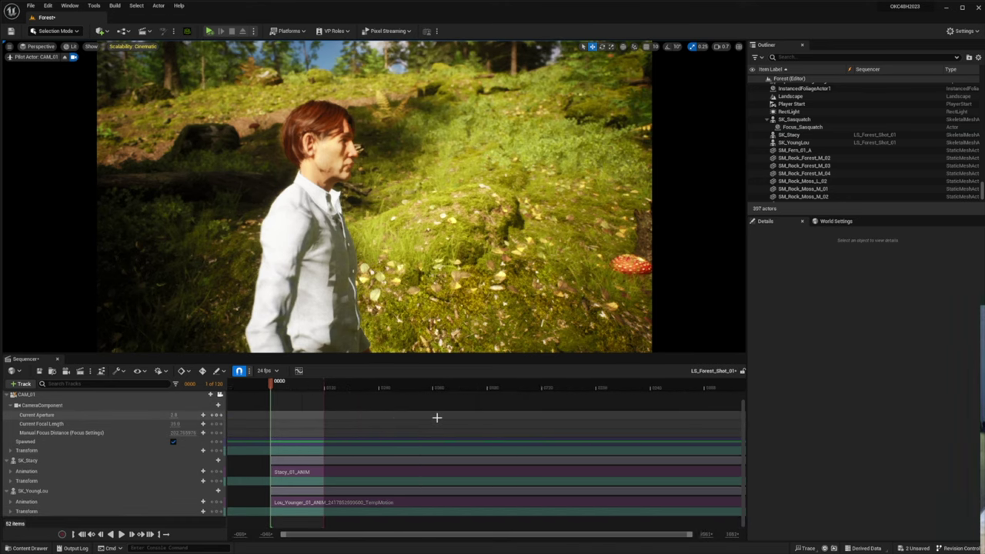
{"action": "scroll", "coordinate": [436, 417], "scroll_direction": "down", "scroll_amount": 5, "text": "ctrl"}
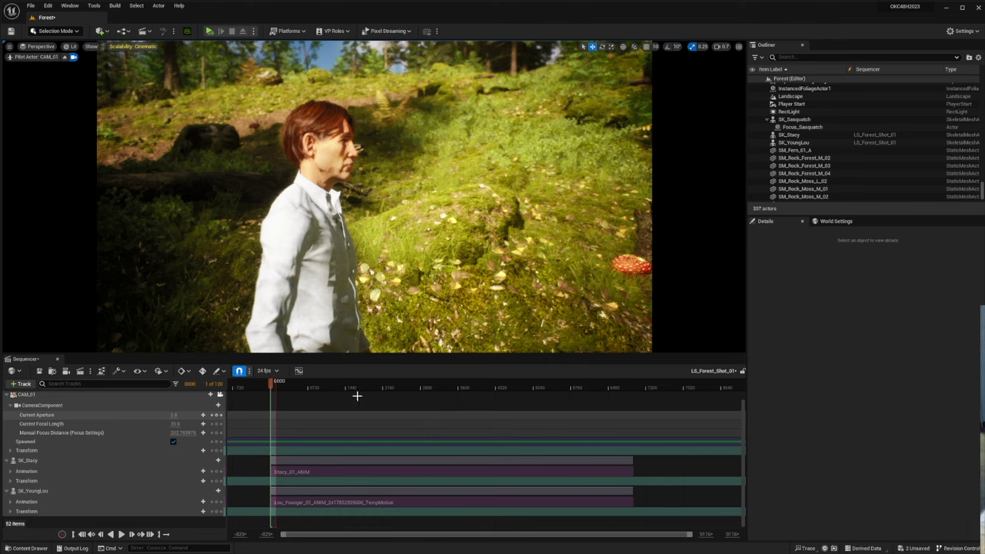
{"action": "mouse_move", "coordinate": [276, 385]}
{"action": "left_mouse_down"}
{"action": "mouse_move", "coordinate": [666, 382]}
{"action": "mouse_move", "coordinate": [633, 388]}
{"action": "left_mouse_up"}
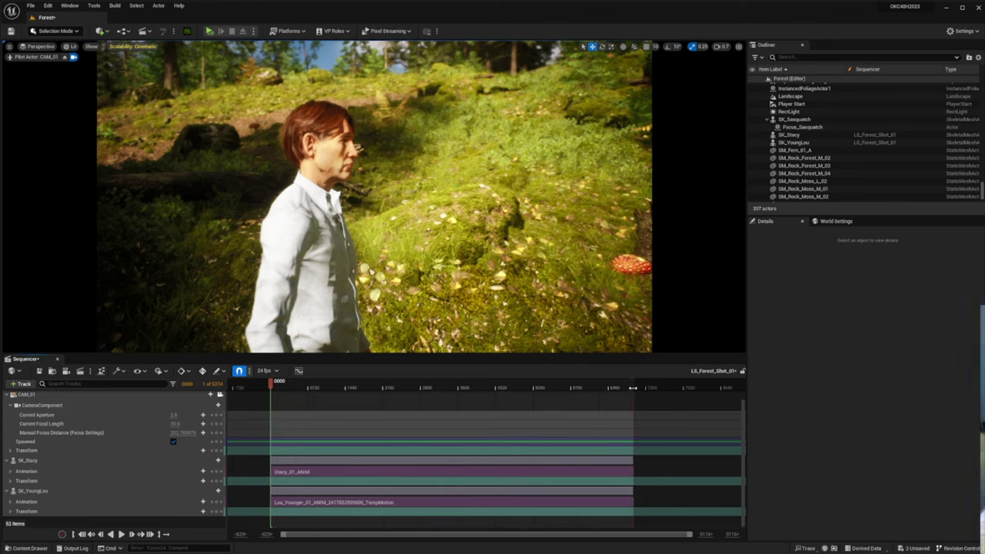
{"action": "left_click", "coordinate": [635, 388]}
{"action": "scroll", "coordinate": [635, 389], "scroll_direction": "up", "scroll_amount": 18, "text": "ctrl"}
{"action": "left_click", "coordinate": [703, 388]}
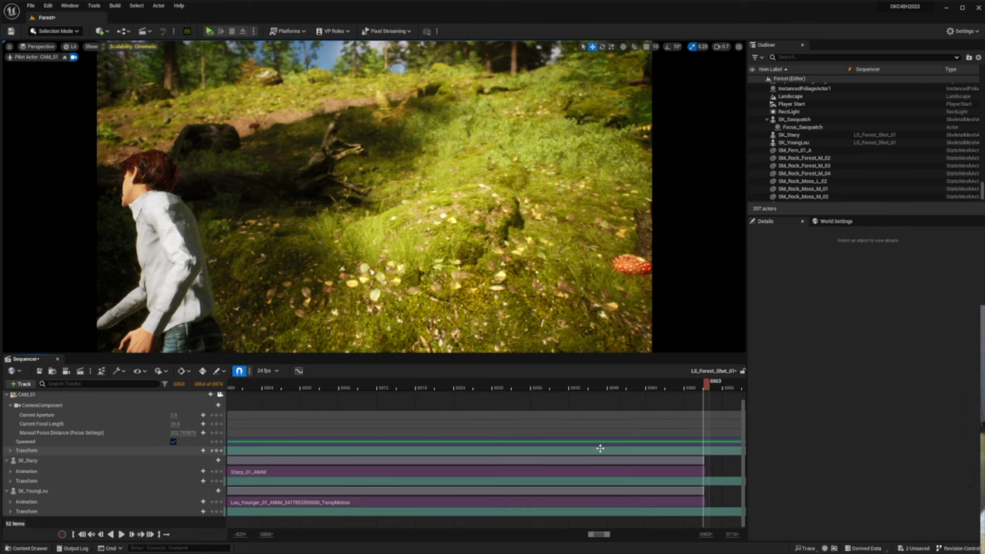
{"action": "key", "text": "Right"}
{"action": "key", "text": "Left"}
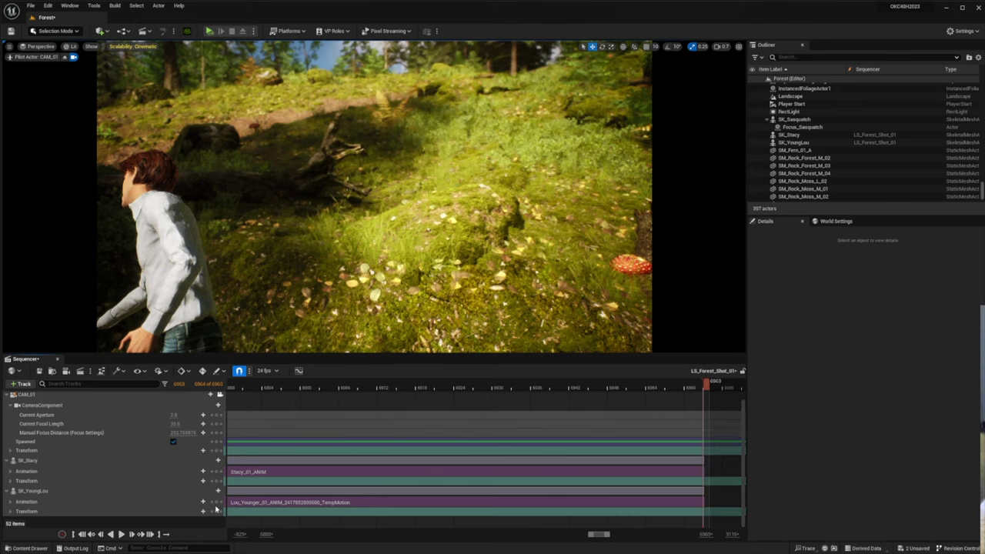
{"action": "scroll", "coordinate": [442, 421], "scroll_direction": "down", "scroll_amount": 10, "text": "ctrl"}
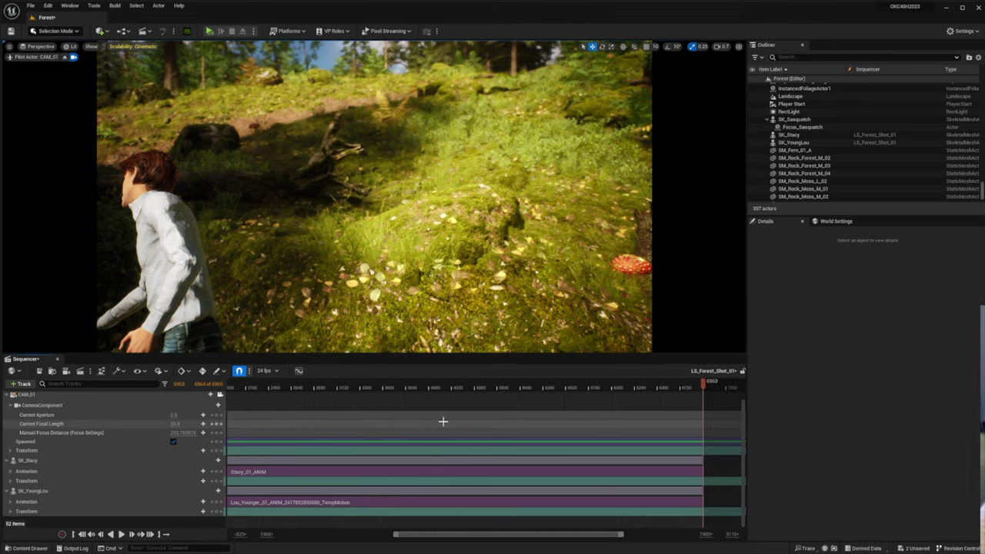
{"action": "scroll", "coordinate": [443, 421], "scroll_direction": "up", "scroll_amount": 3, "text": "ctrl"}
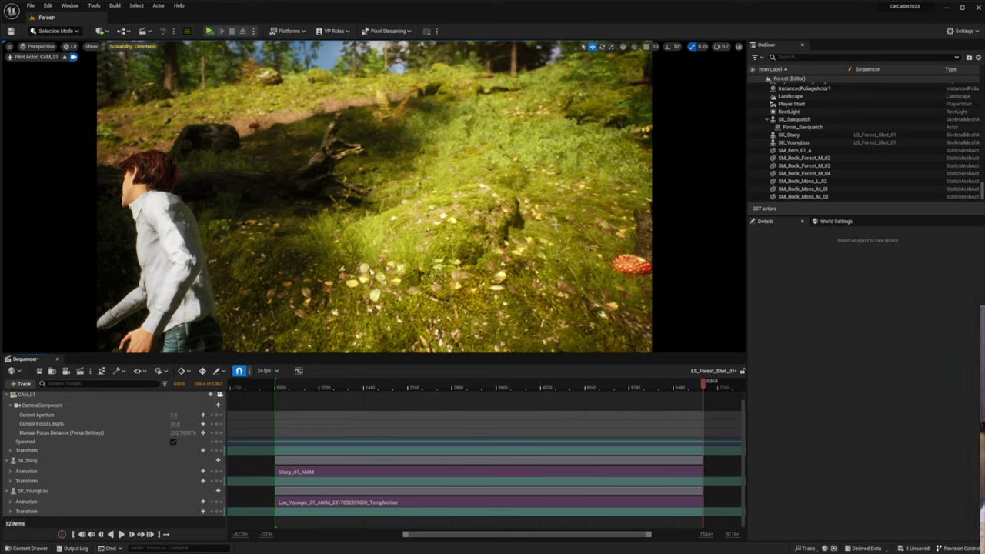
Copy SK_Stacy's location and paste it onto SK_Sasquatch to bring the creature to her spot.
{"action": "right_click_drag", "start_coordinate": [492, 196], "coordinate": [693, 198]}
{"action": "right_click_drag", "start_coordinate": [474, 260], "coordinate": [450, 284]}
{"action": "left_click", "coordinate": [344, 248]}
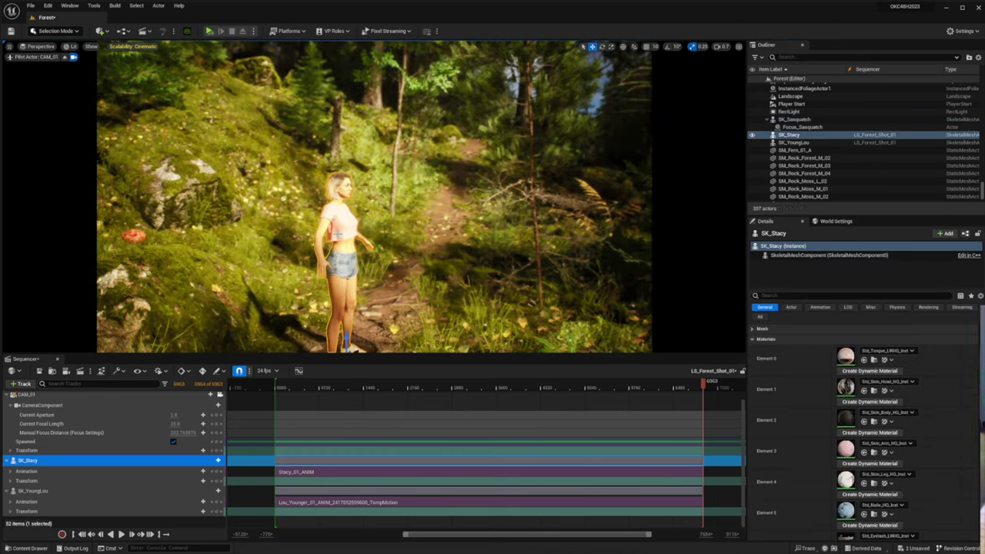
{"action": "left_click", "coordinate": [761, 317]}
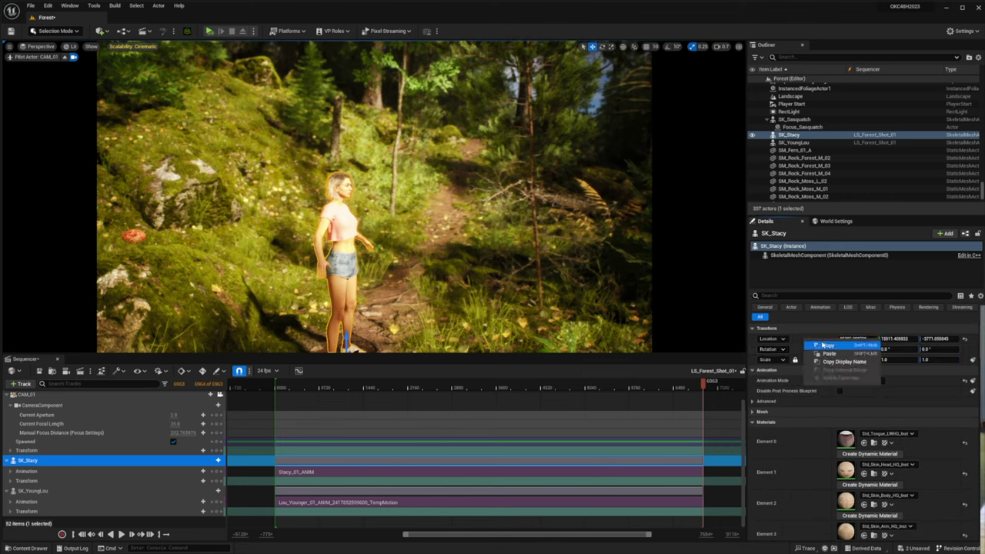
{"action": "left_click", "coordinate": [803, 120]}
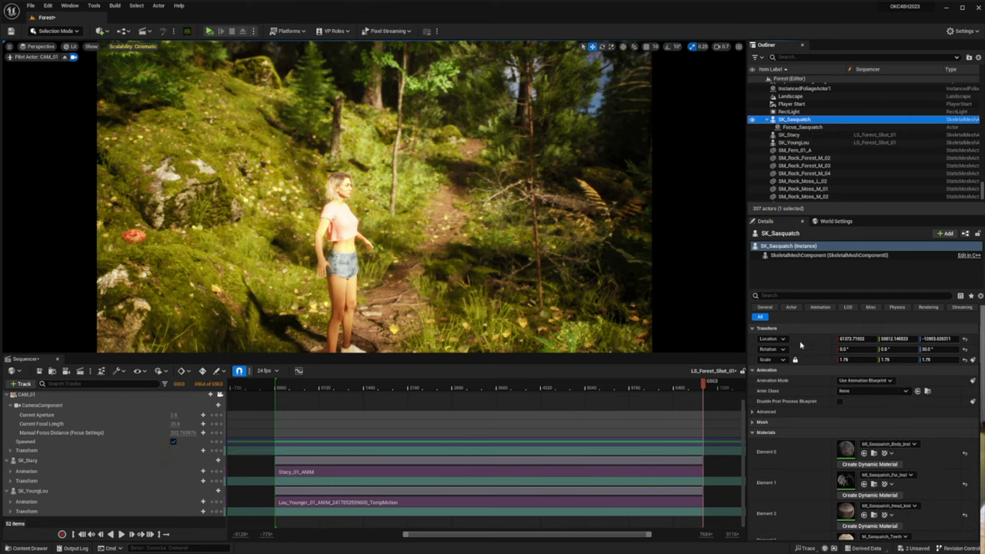
{"action": "right_click", "coordinate": [807, 341]}
{"action": "left_click", "coordinate": [830, 353]}
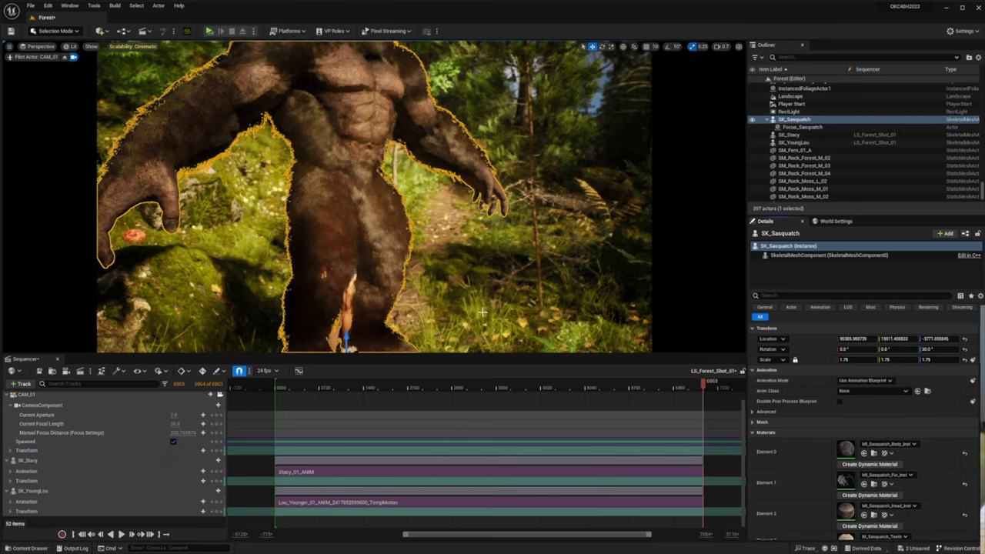
Release the viewport from CAM_01 and set SK_Sasquatch's uniform scale to 1.2.
{"action": "left_click", "coordinate": [220, 395]}
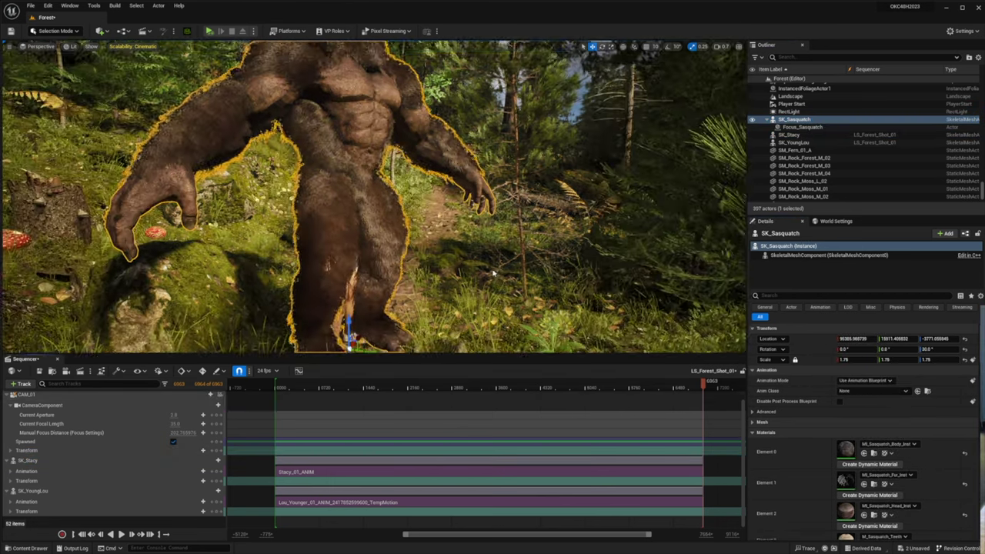
{"action": "right_click_drag", "start_coordinate": [346, 231], "coordinate": [308, 277]}
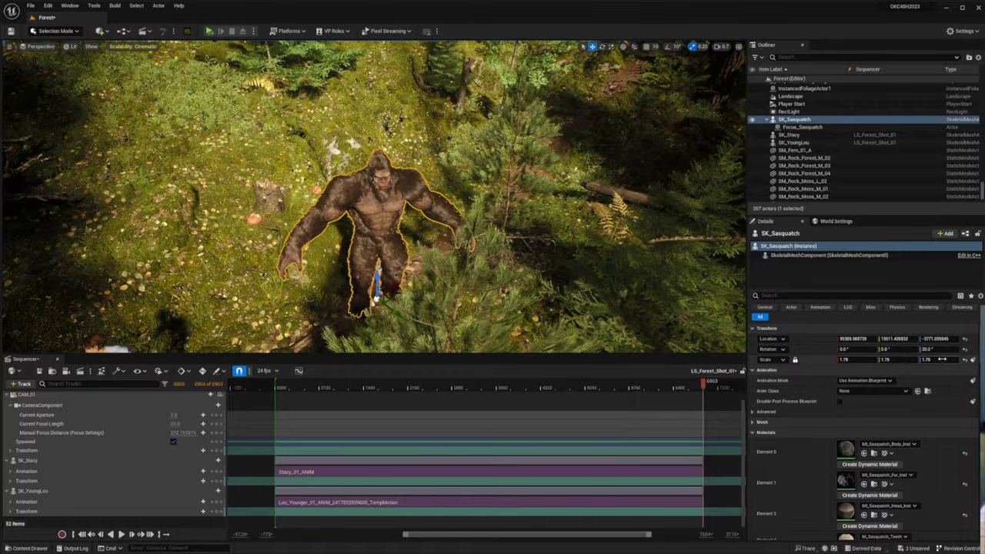
{"action": "left_click", "coordinate": [936, 360]}
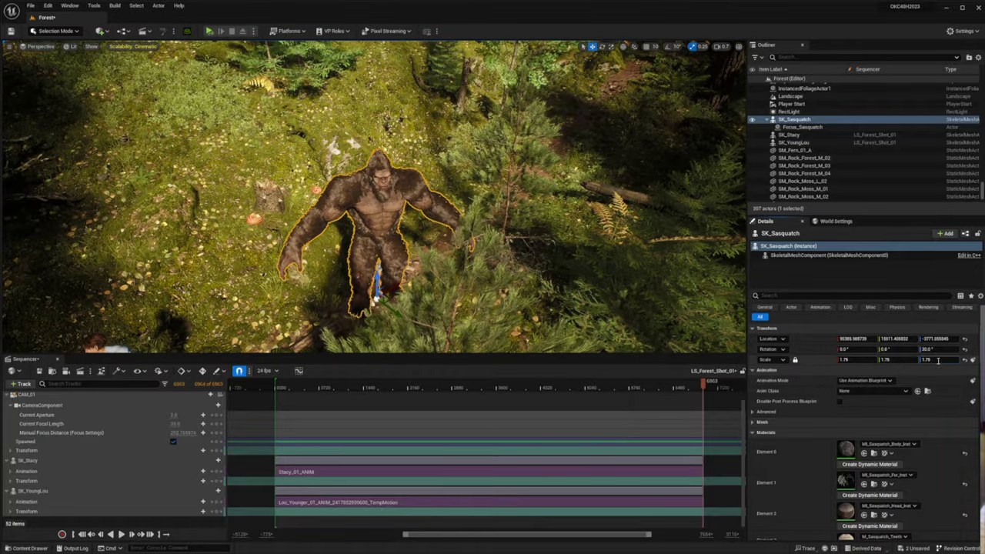
{"action": "type", "text": "1.2"}
{"action": "key", "text": "Return"}
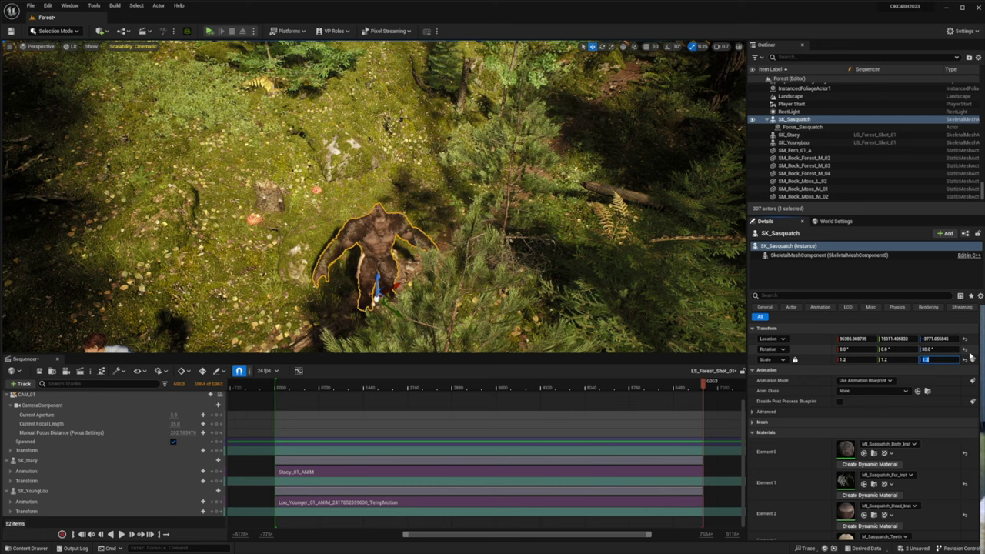
Add the SK_Sasquatch actor to the LS_Forest_Shot_01 sequence.
{"action": "left_click", "coordinate": [23, 384]}
{"action": "mouse_move", "coordinate": [46, 396]}
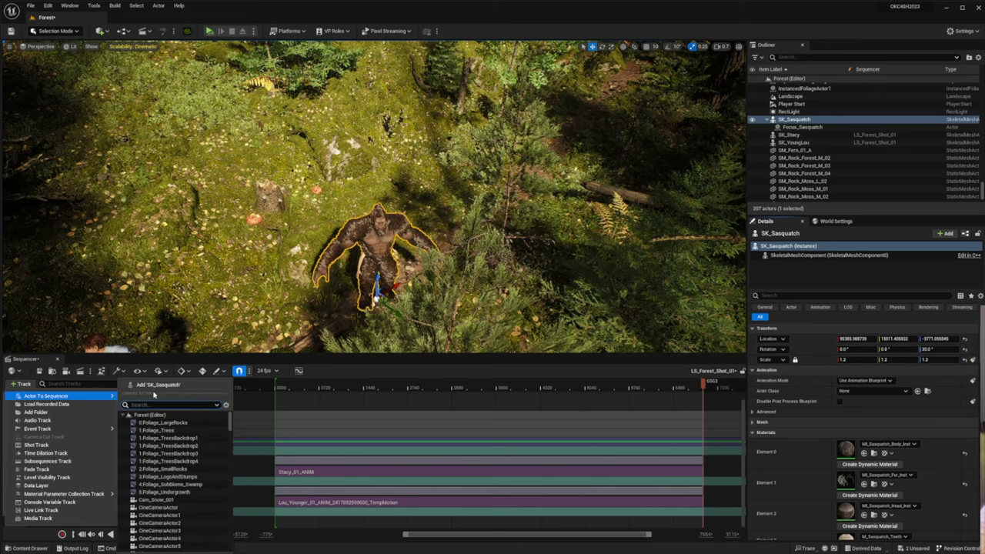
{"action": "left_click", "coordinate": [165, 386]}
Examine SK_Sasquatch in the forest clearing and review its actor and skeletal mesh component settings.
{"action": "mouse_move", "coordinate": [331, 254]}
{"action": "right_mouse_down"}
{"action": "mouse_move", "coordinate": [297, 277]}
{"action": "mouse_move", "coordinate": [331, 258]}
{"action": "right_mouse_up"}
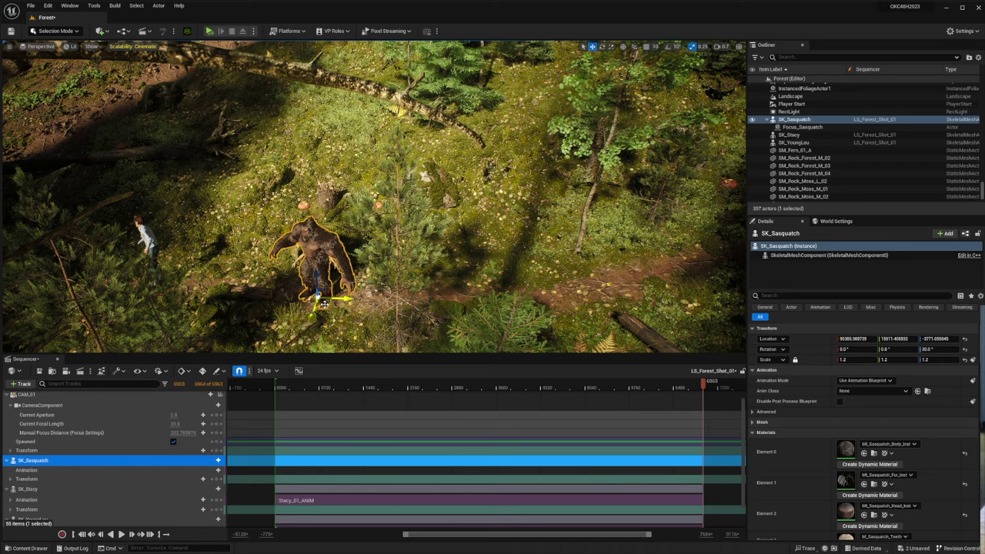
{"action": "key", "text": "w"}
{"action": "right_click_drag", "start_coordinate": [325, 281], "coordinate": [291, 278]}
{"action": "right_click_drag", "start_coordinate": [331, 242], "coordinate": [325, 275]}
{"action": "key", "text": "s"}
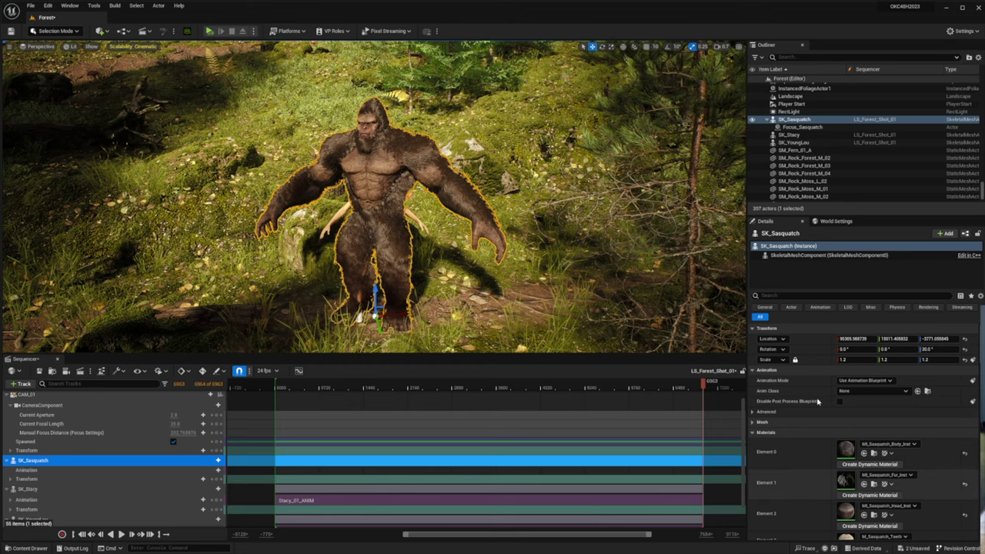
{"action": "left_click", "coordinate": [765, 307]}
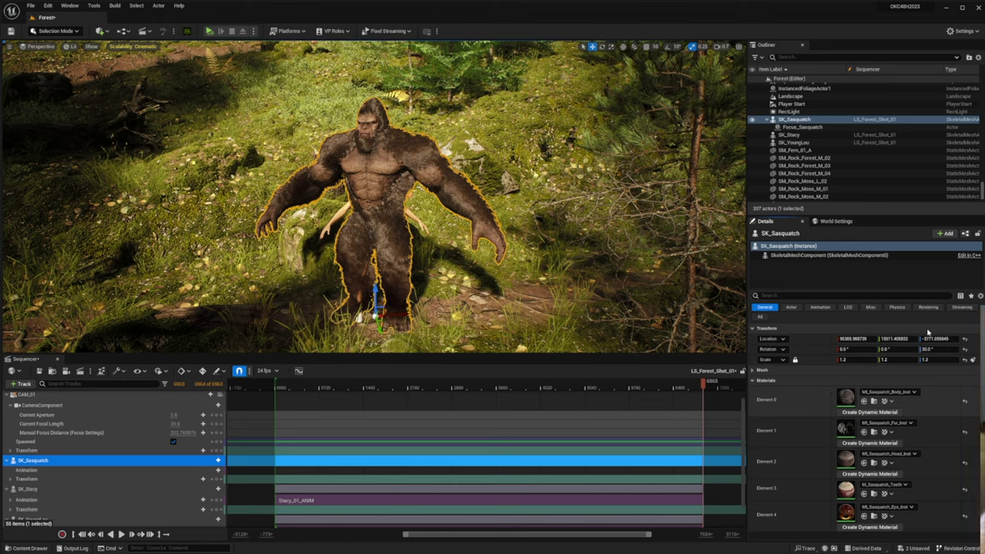
{"action": "left_click", "coordinate": [762, 316]}
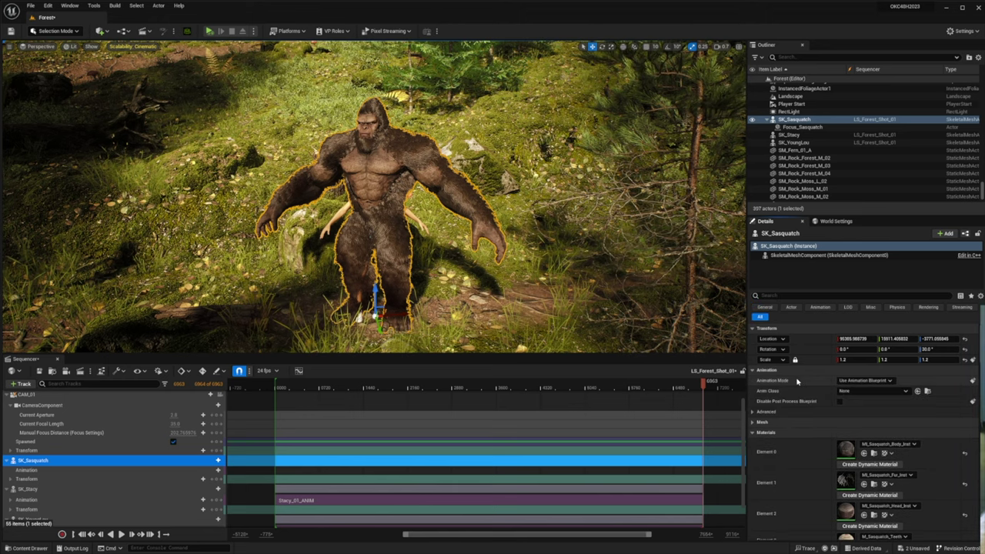
{"action": "left_click", "coordinate": [801, 257]}
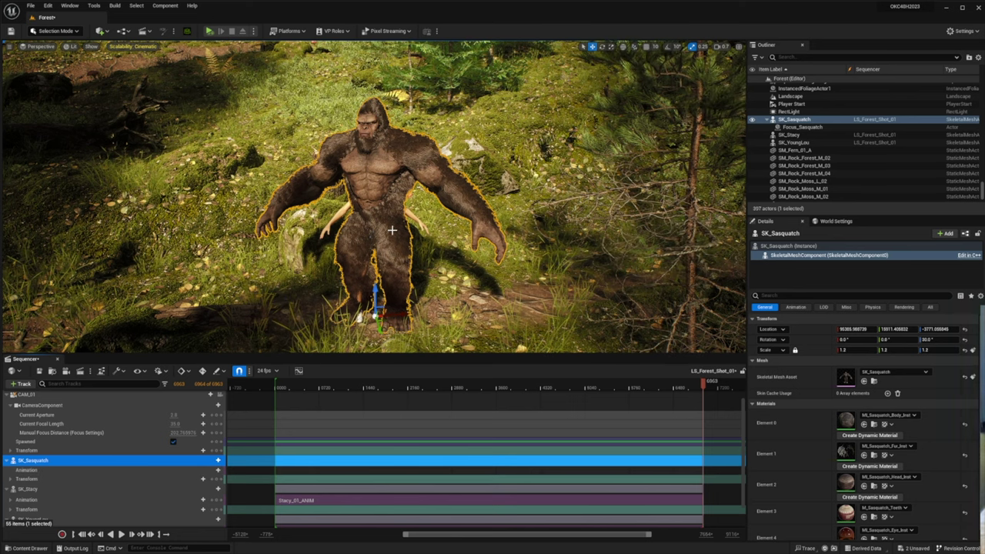
{"action": "right_click_drag", "start_coordinate": [470, 311], "coordinate": [408, 239]}
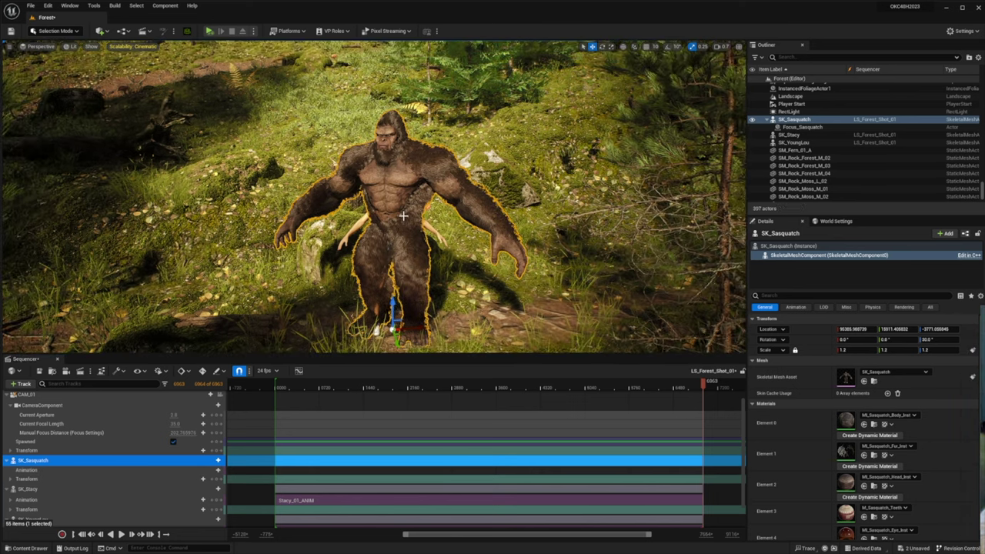
Remove the SK_Sasquatch track from the sequence and delete the SK_Sasquatch actor from the forest level.
{"action": "right_click", "coordinate": [21, 461]}
{"action": "left_click", "coordinate": [22, 461]}
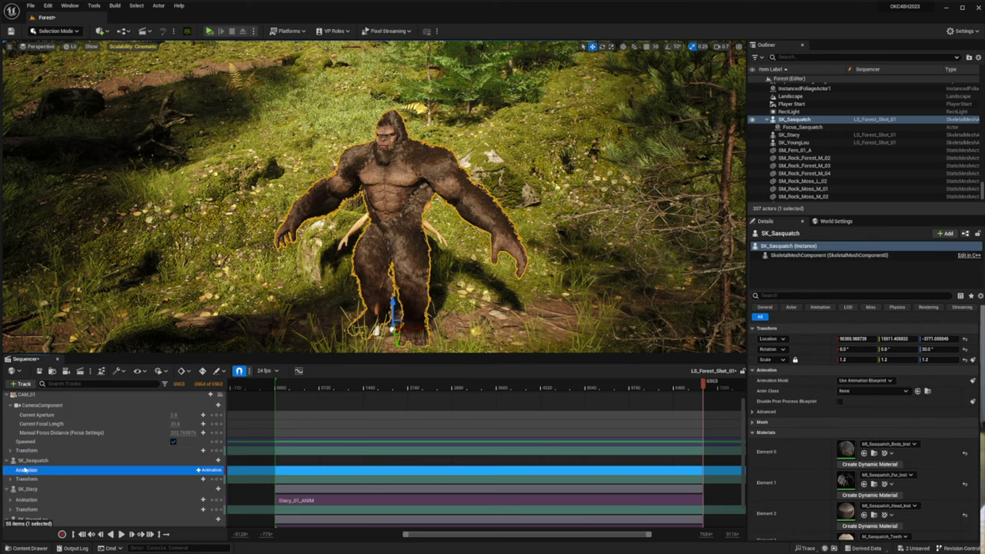
{"action": "right_click", "coordinate": [31, 461]}
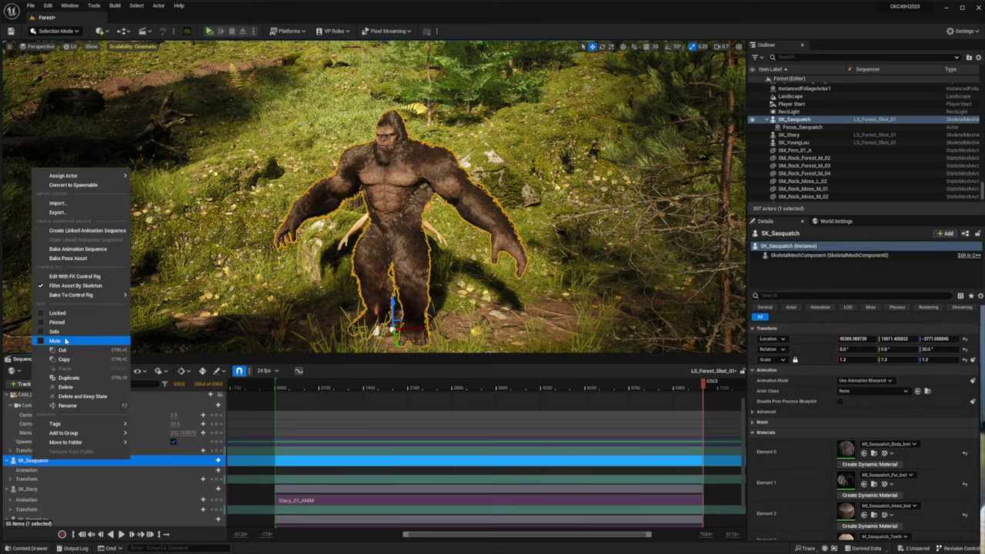
{"action": "left_click", "coordinate": [67, 387]}
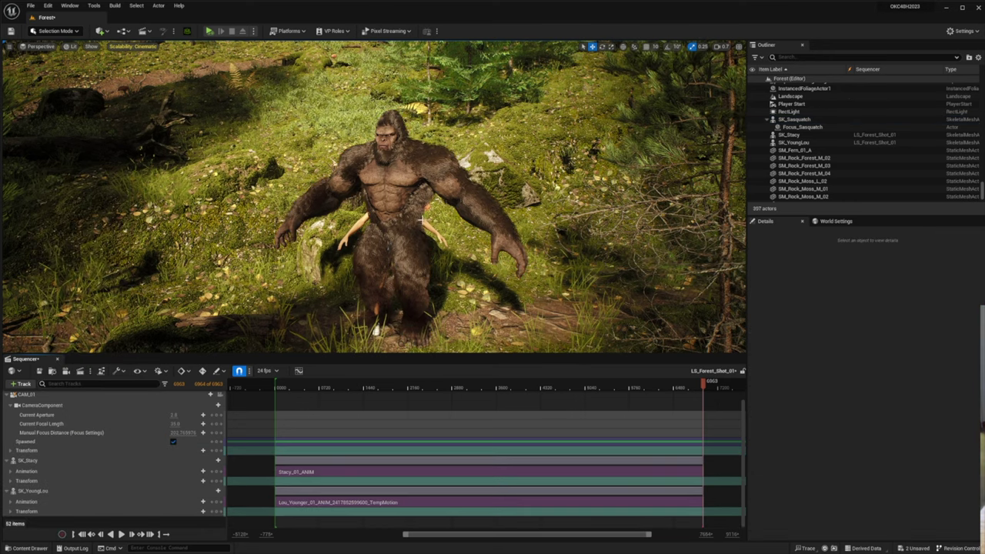
{"action": "left_click", "coordinate": [408, 187]}
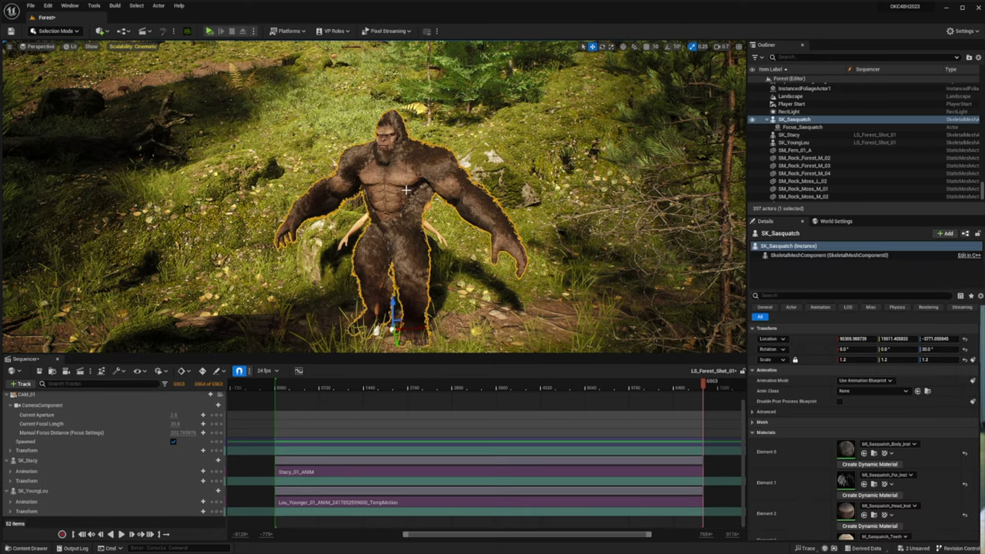
{"action": "key", "text": "Delete"}
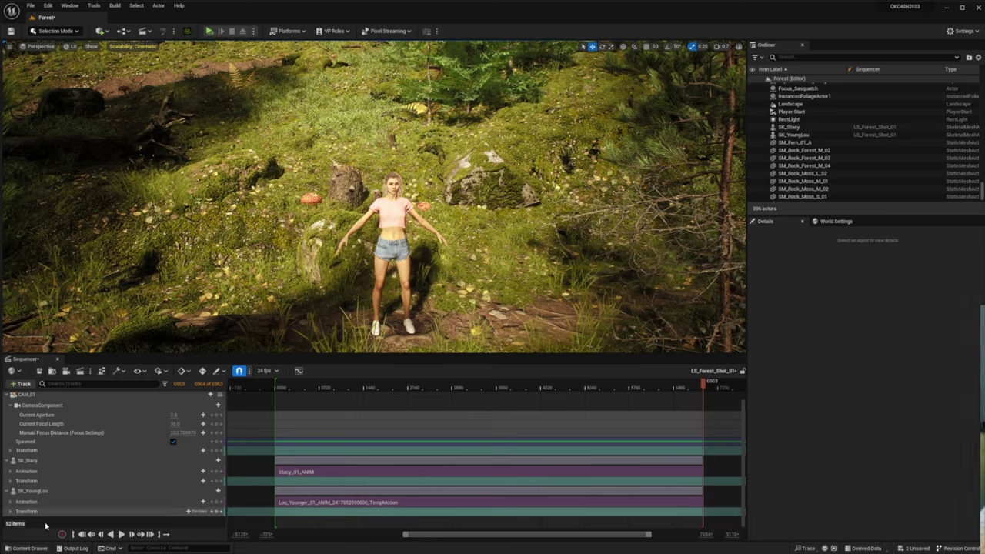
Place the SK_Sasquatch skeletal mesh from the Characters/Sasquatch folder into the forest at Stacy's spot.
{"action": "left_click", "coordinate": [28, 548]}
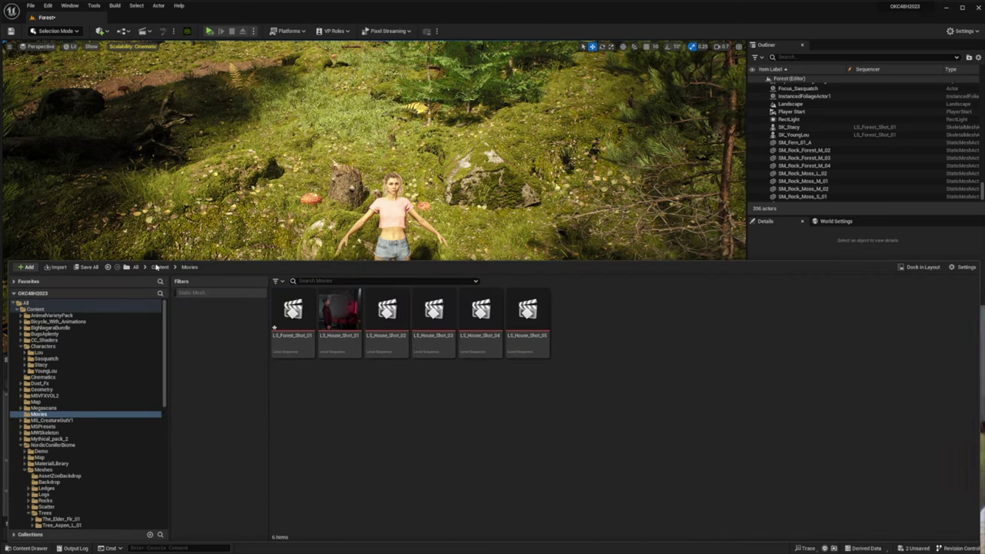
{"action": "double_click", "coordinate": [528, 309]}
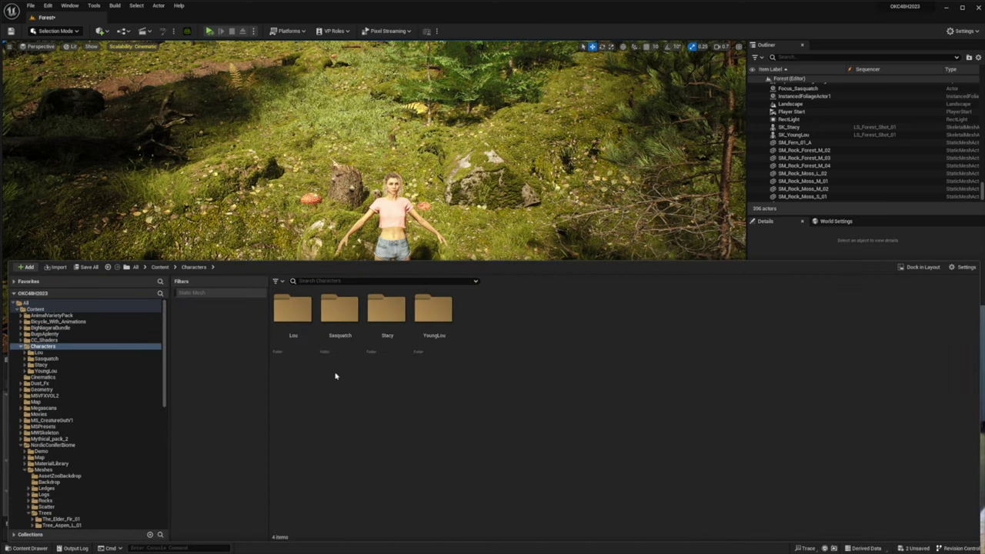
{"action": "double_click", "coordinate": [335, 311]}
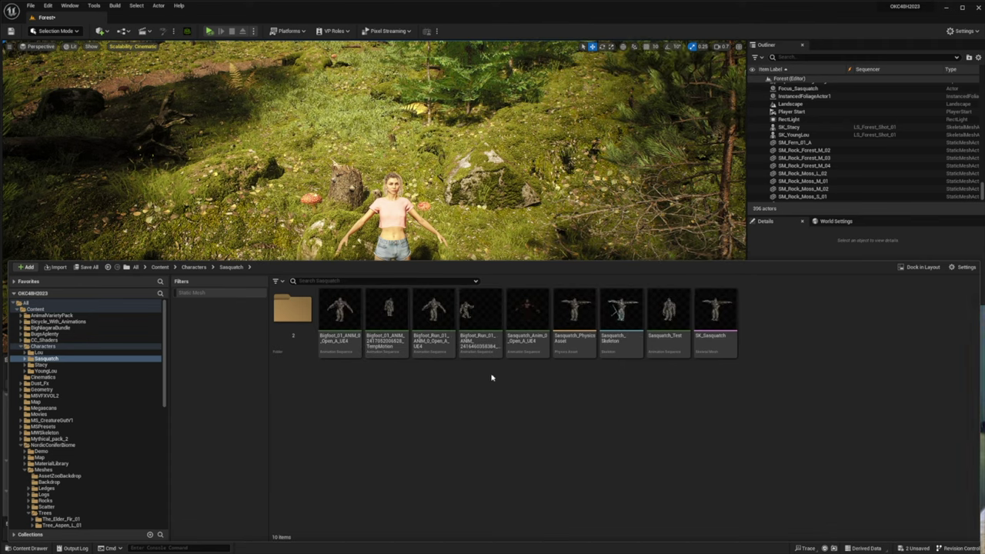
{"action": "mouse_move", "coordinate": [720, 329]}
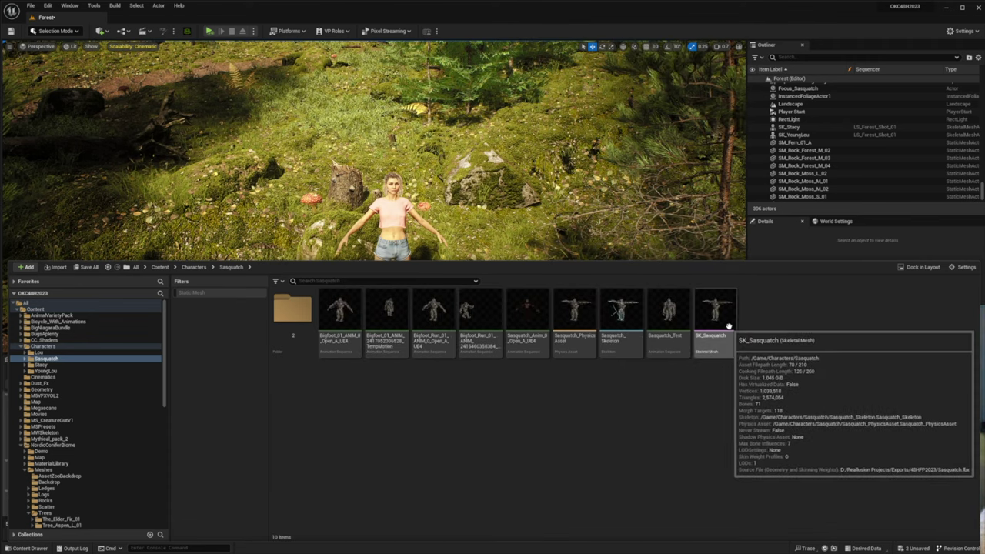
{"action": "left_click_drag", "start_coordinate": [722, 327], "coordinate": [404, 338]}
{"action": "key", "text": "w"}
{"action": "right_click_drag", "start_coordinate": [404, 337], "coordinate": [385, 331]}
{"action": "key", "text": "s"}
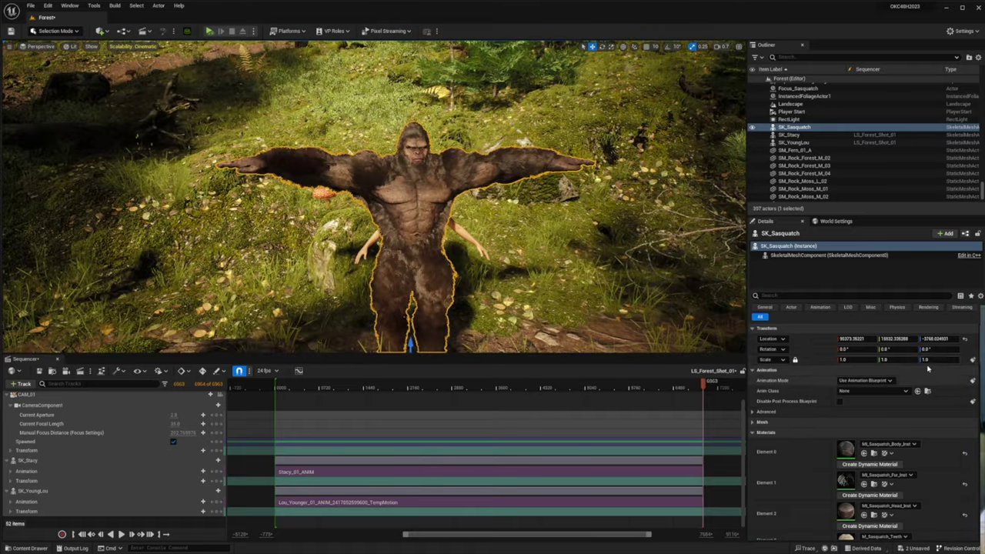
Set the new SK_Sasquatch actor's uniform scale to 1.2.
{"action": "left_click", "coordinate": [942, 360]}
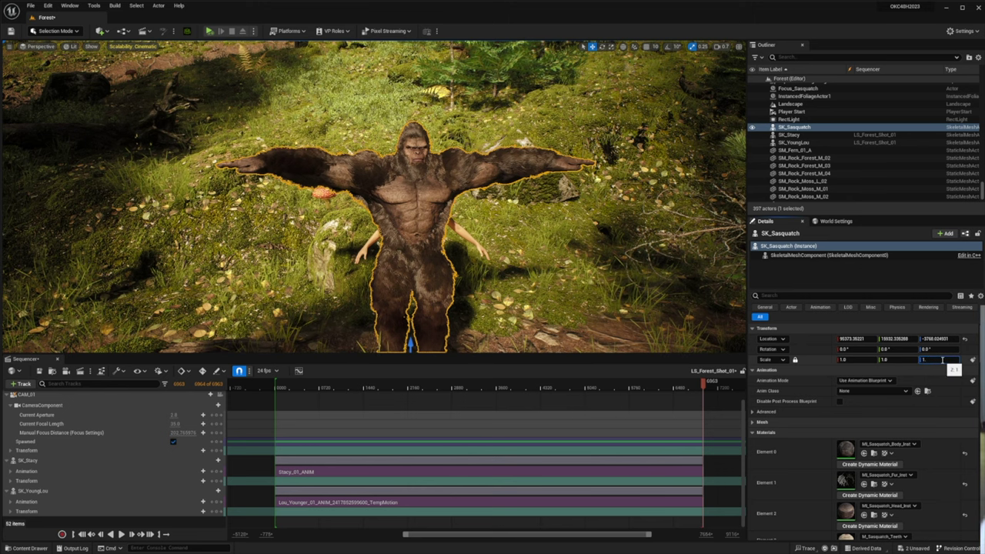
{"action": "type", "text": "1.2"}
{"action": "key", "text": "Return"}
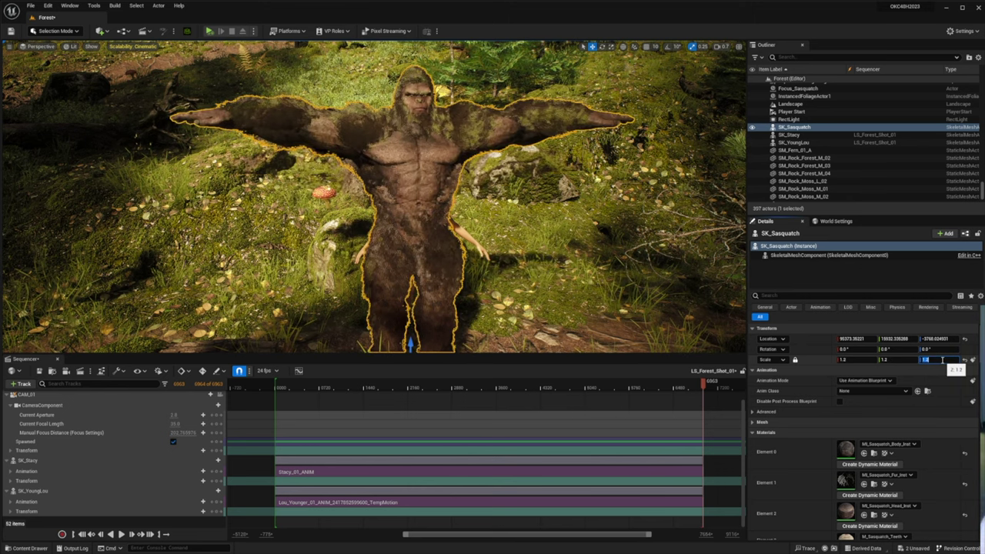
Lower SK_Sasquatch slightly so its feet meet the forest ground, to a Z location of about -3775.
{"action": "key", "text": "d"}
{"action": "mouse_move", "coordinate": [582, 285]}
{"action": "right_mouse_down"}
{"action": "mouse_move", "coordinate": [539, 285]}
{"action": "mouse_move", "coordinate": [574, 303]}
{"action": "right_mouse_up"}
{"action": "key", "text": "a"}
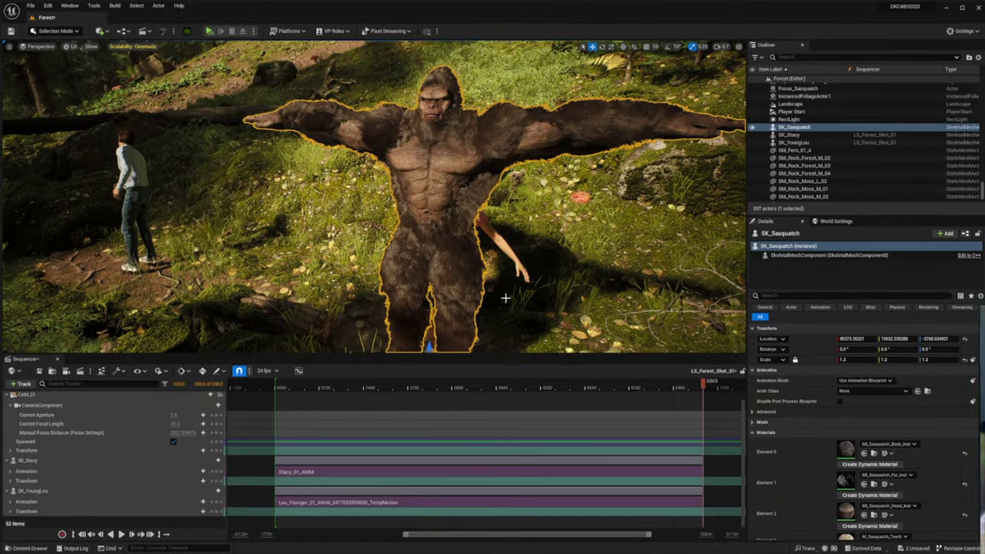
{"action": "right_click_drag", "start_coordinate": [574, 303], "coordinate": [584, 327]}
{"action": "left_click_drag", "start_coordinate": [404, 268], "coordinate": [406, 273]}
{"action": "right_click_drag", "start_coordinate": [406, 273], "coordinate": [412, 247]}
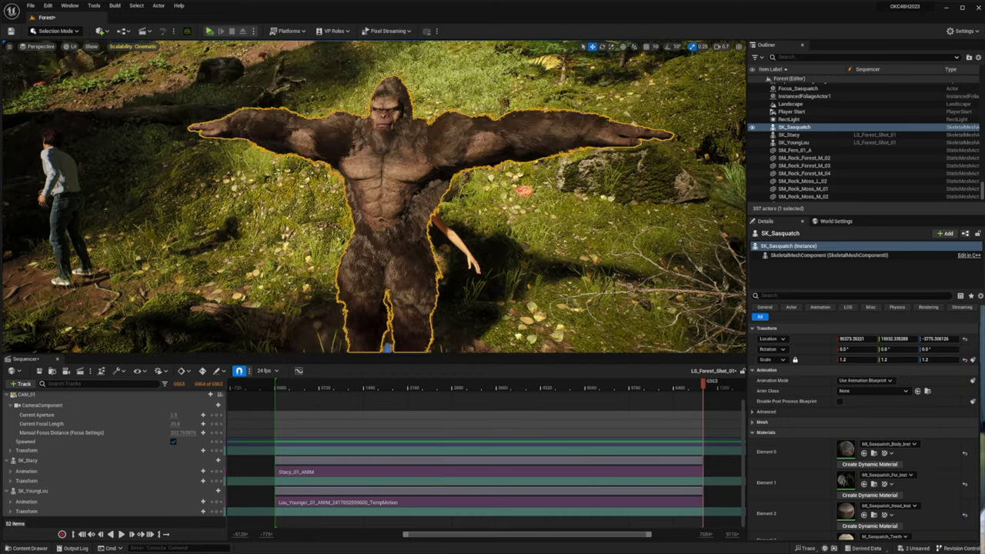
Add the replaced SK_Sasquatch actor to the LS_Forest_Shot_01 sequence.
{"action": "left_click", "coordinate": [21, 383]}
{"action": "mouse_move", "coordinate": [46, 396]}
{"action": "left_click", "coordinate": [157, 384]}
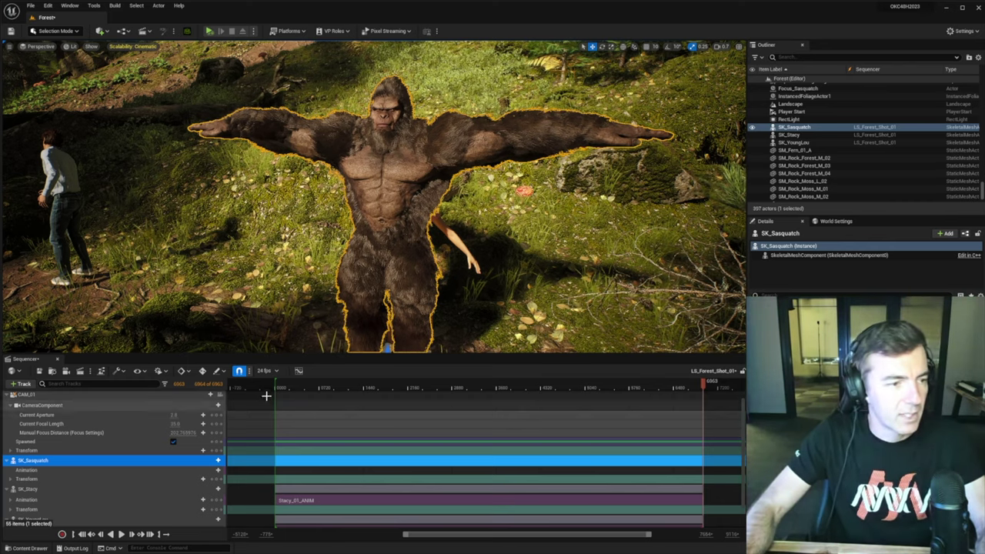
Move SK_Sasquatch away from Stacy, through the forest to a shaded spot beside the large tree trunk.
{"action": "right_click_drag", "start_coordinate": [397, 243], "coordinate": [339, 281]}
{"action": "right_click_drag", "start_coordinate": [493, 292], "coordinate": [416, 251]}
{"action": "left_click_drag", "start_coordinate": [416, 252], "coordinate": [450, 50]}
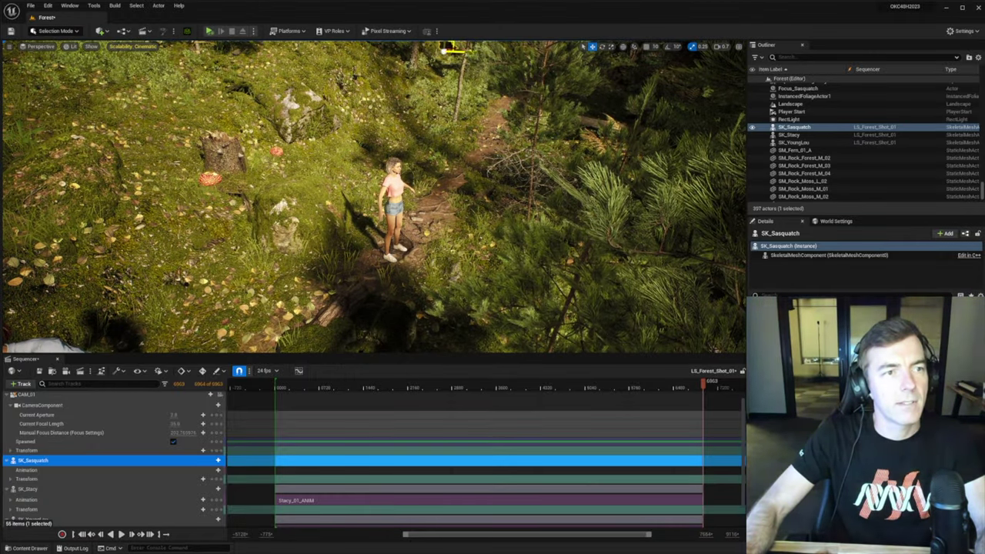
{"action": "mouse_move", "coordinate": [448, 52]}
{"action": "right_mouse_down"}
{"action": "mouse_move", "coordinate": [439, 50]}
{"action": "mouse_move", "coordinate": [461, 55]}
{"action": "mouse_move", "coordinate": [447, 66]}
{"action": "mouse_move", "coordinate": [447, 46]}
{"action": "mouse_move", "coordinate": [449, 64]}
{"action": "right_mouse_up"}
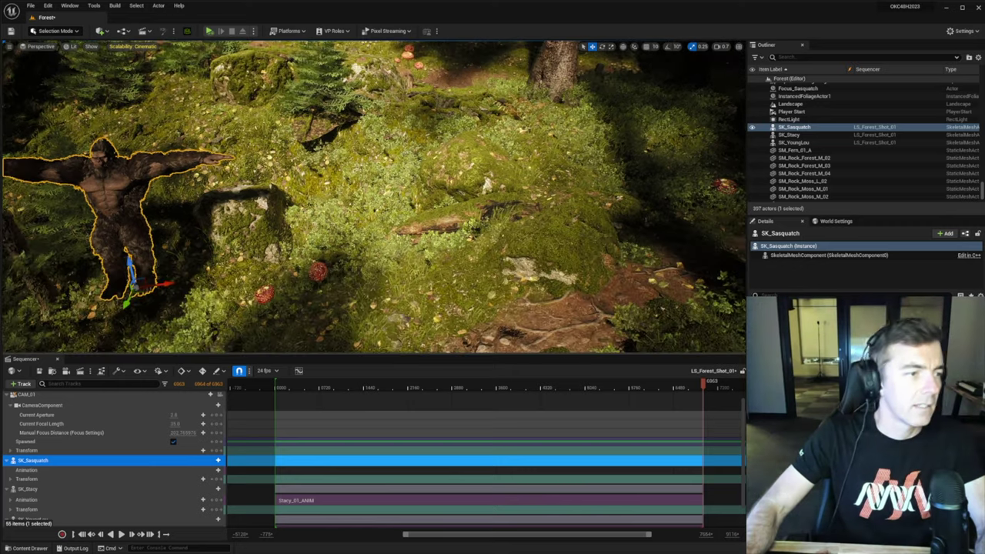
{"action": "left_click_drag", "start_coordinate": [140, 291], "coordinate": [591, 152]}
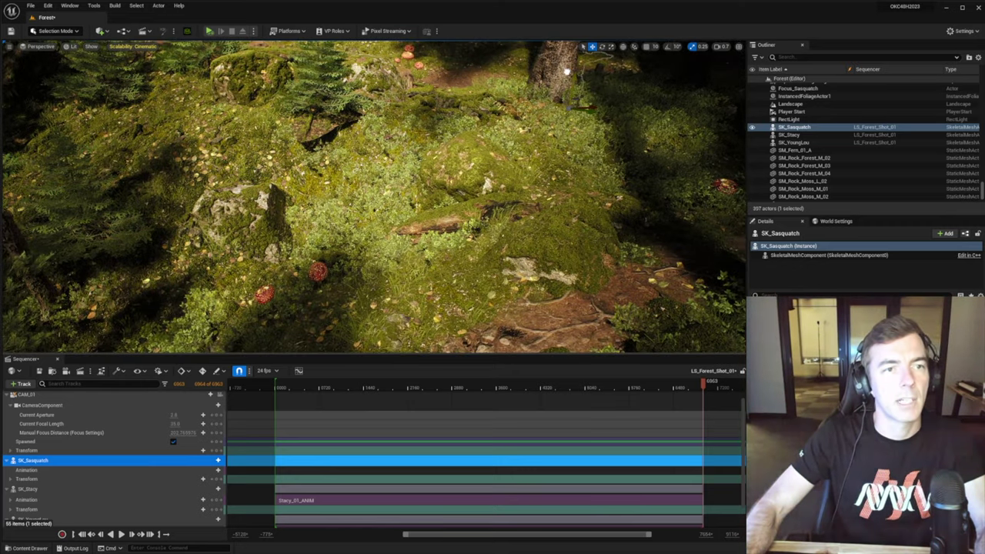
{"action": "right_click_drag", "start_coordinate": [618, 107], "coordinate": [661, 117]}
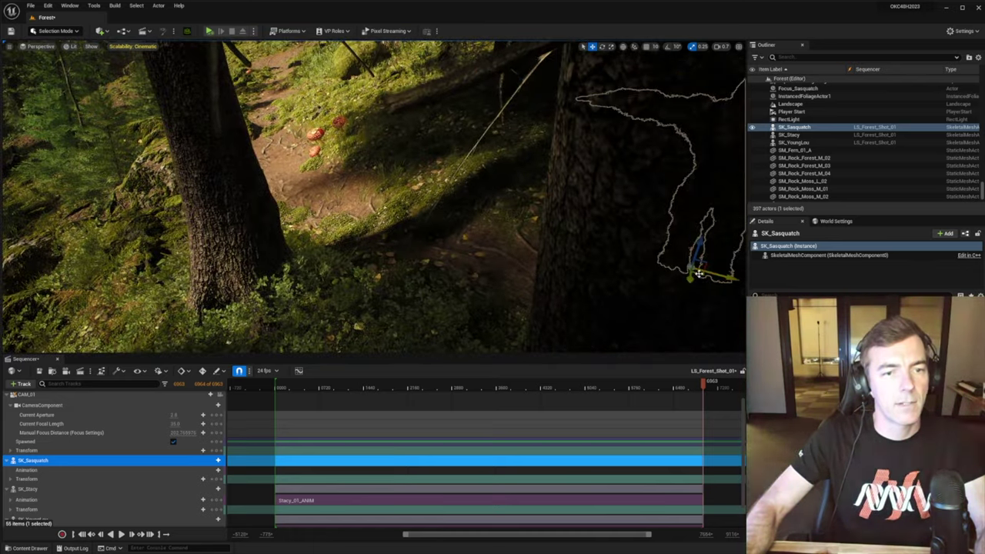
{"action": "left_click_drag", "start_coordinate": [698, 273], "coordinate": [317, 281]}
{"action": "right_click_drag", "start_coordinate": [317, 281], "coordinate": [347, 223]}
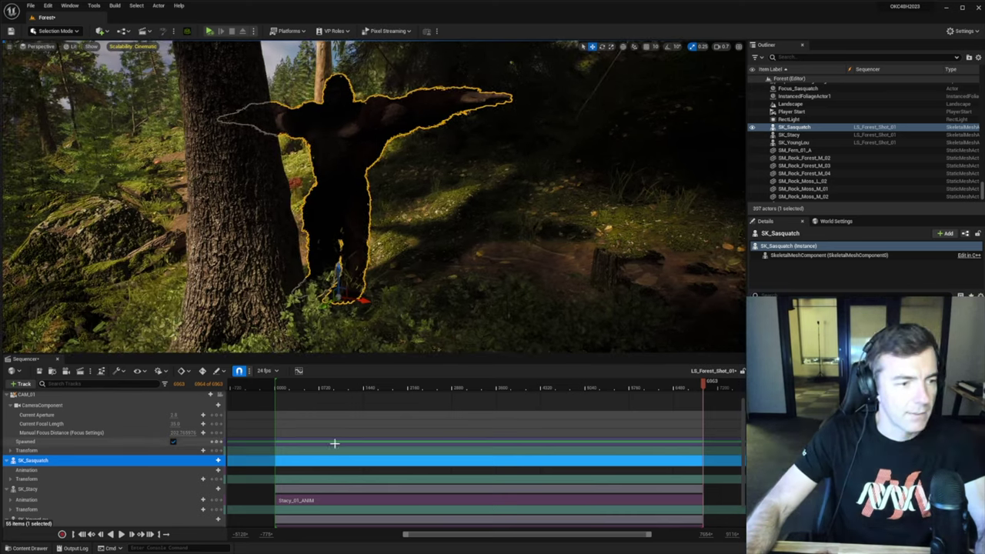
Add the Bigfoot_01_ANIM TempMotion animation to SK_Sasquatch and shift its section to start at frame 0.
{"action": "left_click", "coordinate": [202, 471]}
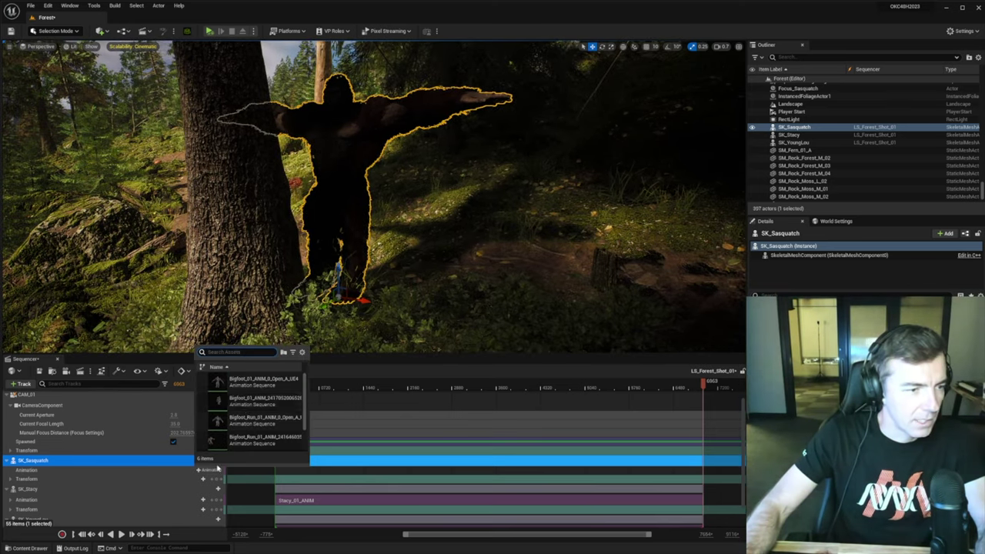
{"action": "left_click", "coordinate": [252, 398]}
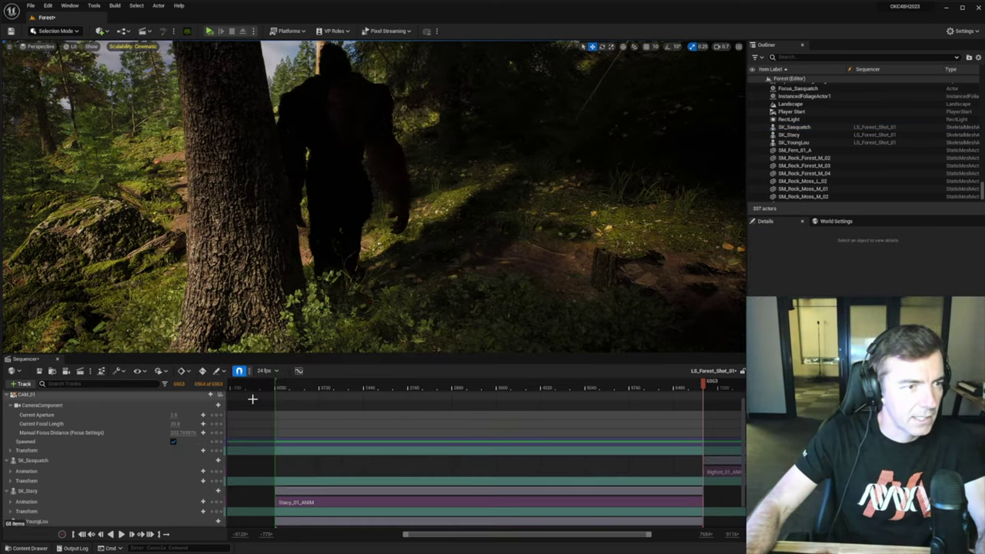
{"action": "left_click_drag", "start_coordinate": [705, 471], "coordinate": [303, 463]}
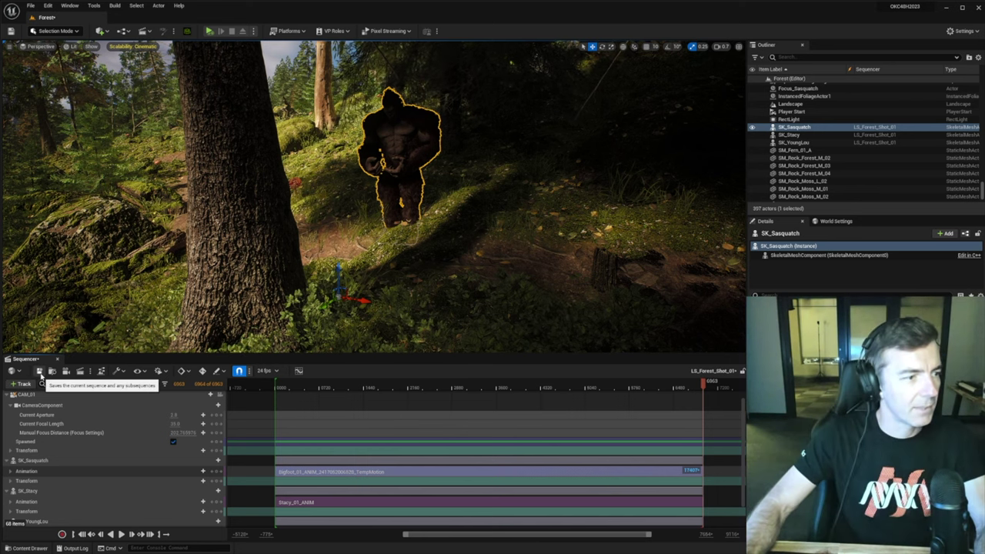
Add an audio track with the 48HFP2023_RadioPlay_UE5 sound wave at frame 0 and extend the CAM_01 camera cut to nearly the audio's end.
{"action": "left_click", "coordinate": [22, 383]}
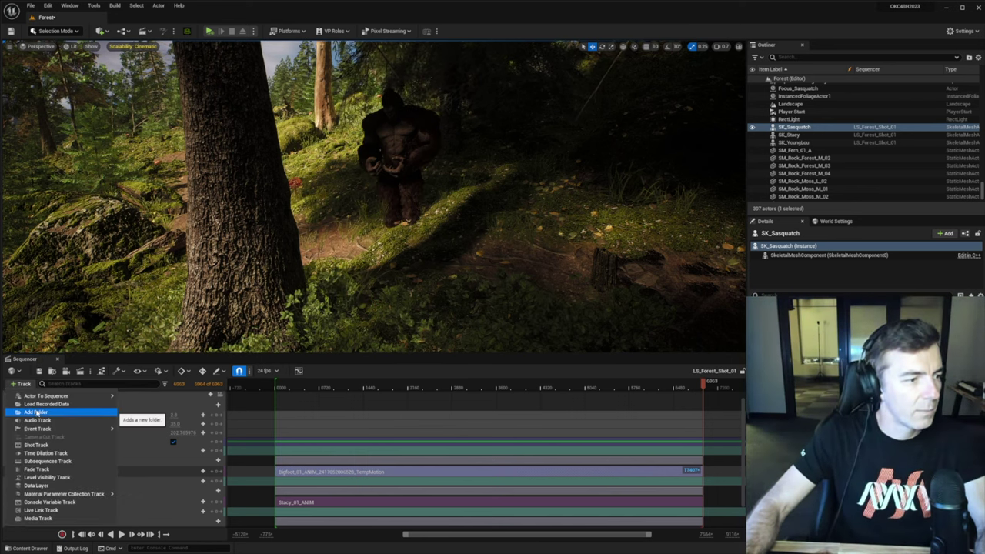
{"action": "left_click", "coordinate": [44, 415]}
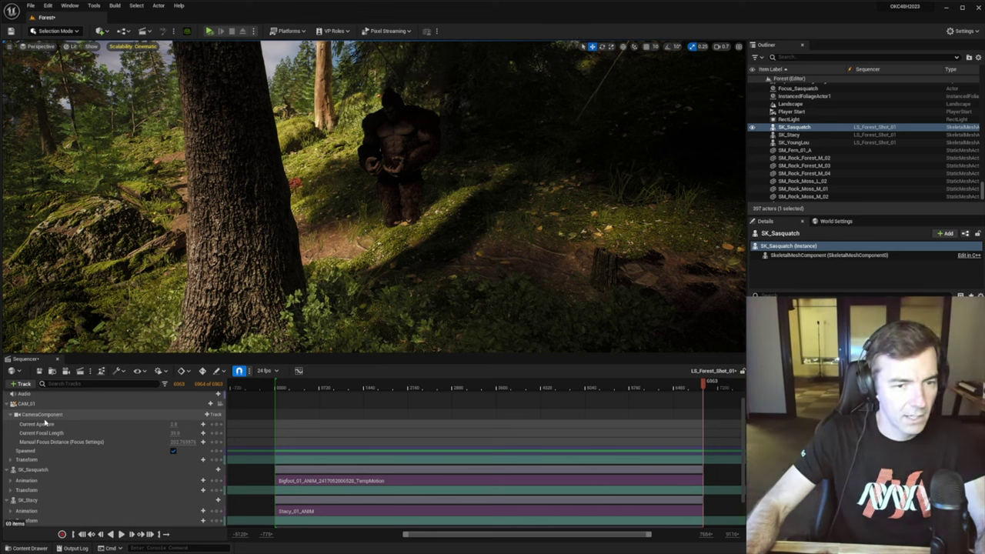
{"action": "left_click", "coordinate": [83, 535]}
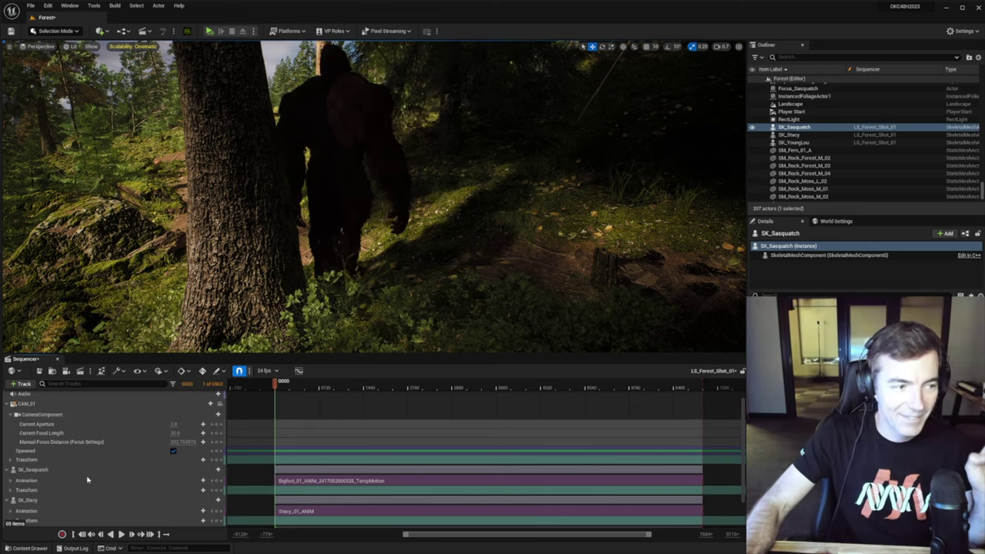
{"action": "scroll", "coordinate": [73, 427], "scroll_direction": "up", "scroll_amount": 2}
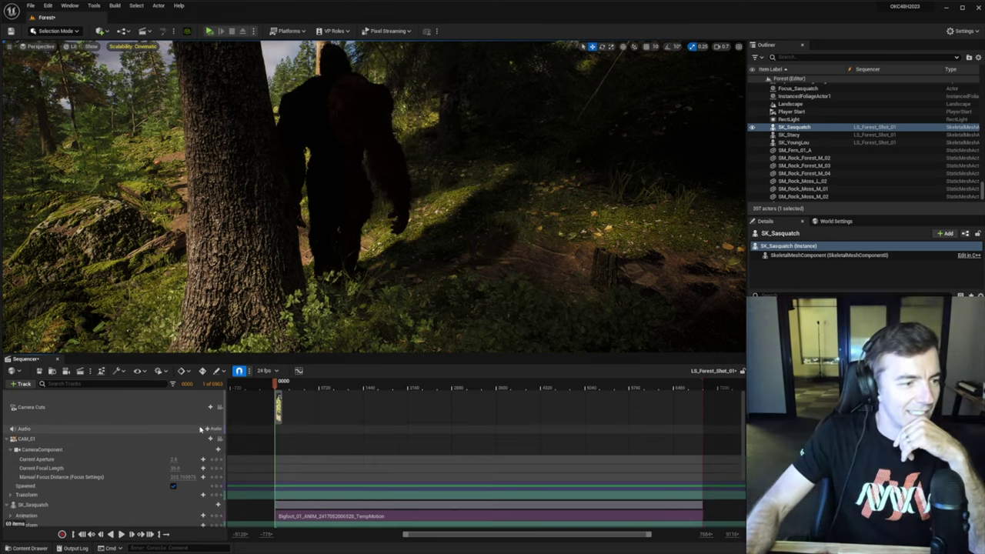
{"action": "left_click", "coordinate": [210, 429]}
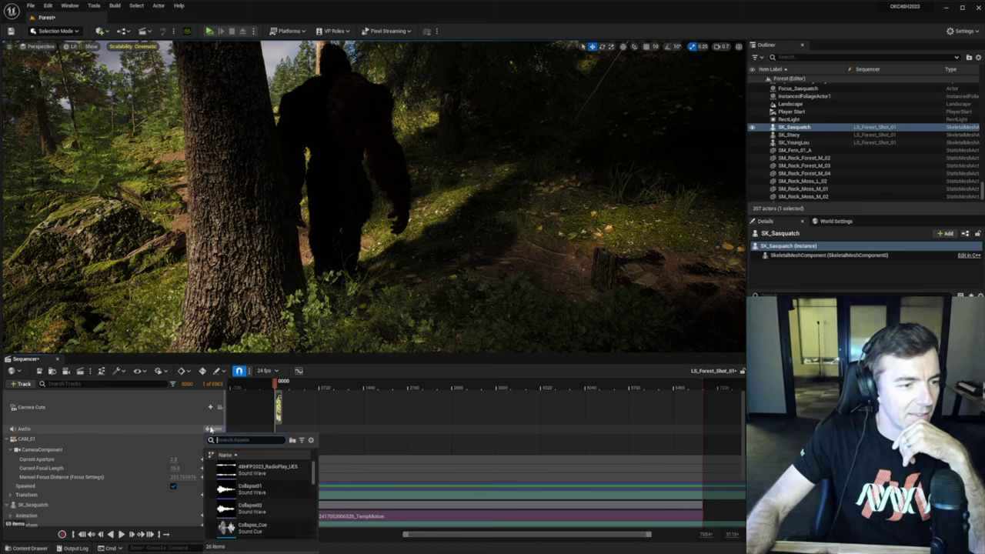
{"action": "left_click", "coordinate": [266, 469]}
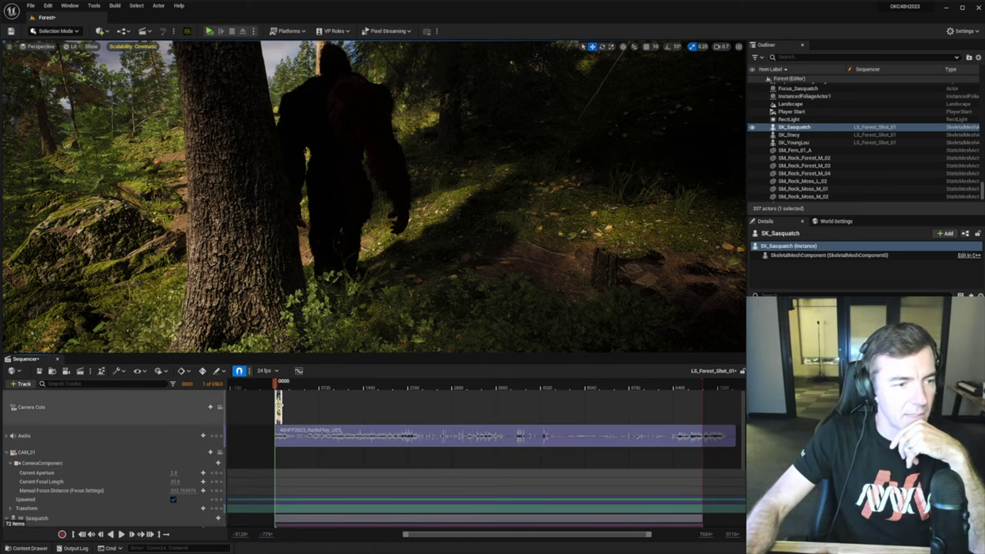
{"action": "left_click_drag", "start_coordinate": [281, 399], "coordinate": [727, 405]}
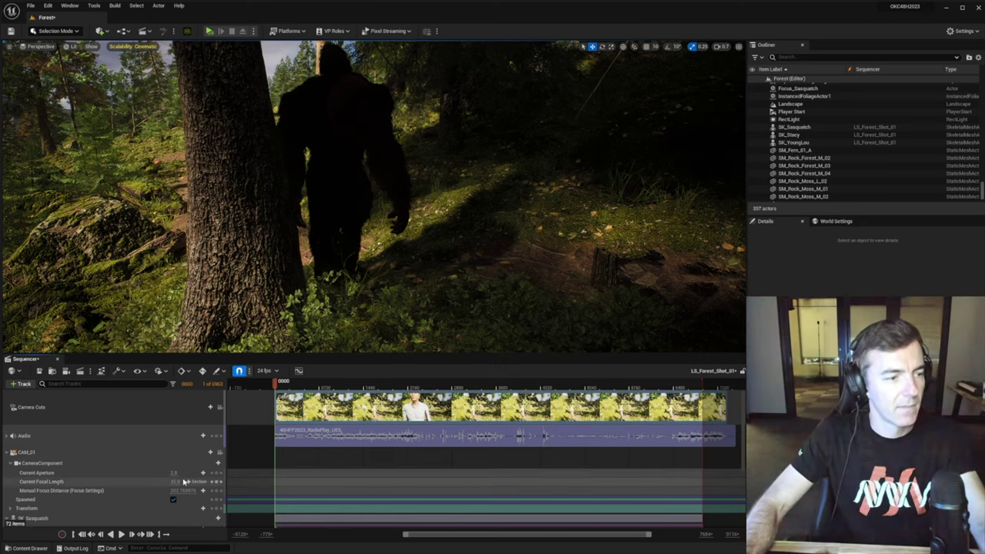
Move the playhead to frame 1899 and delete the Stacy_01_ANIM section from SK_Stacy's animation track.
{"action": "mouse_move", "coordinate": [358, 349]}
{"action": "right_mouse_down"}
{"action": "mouse_move", "coordinate": [244, 340]}
{"action": "mouse_move", "coordinate": [357, 349]}
{"action": "right_mouse_up"}
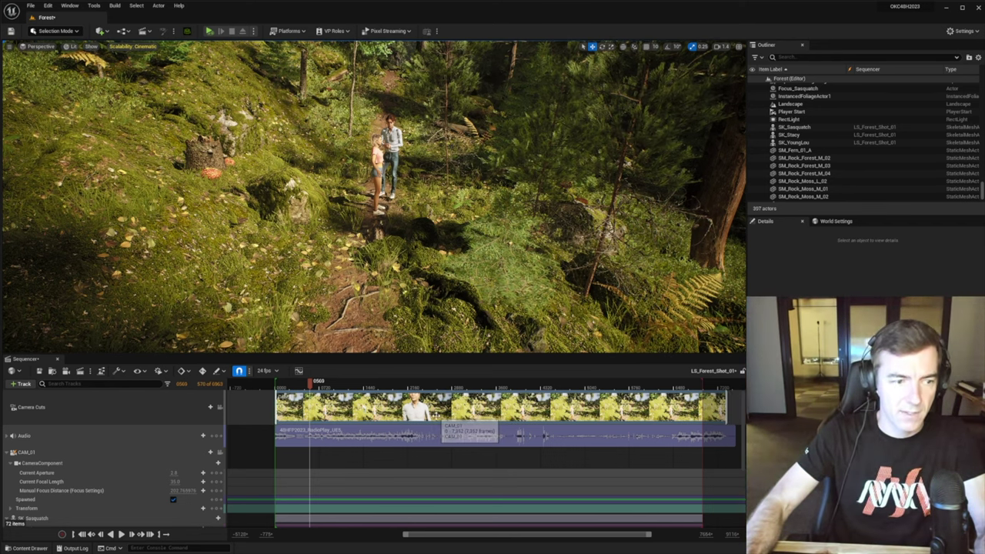
{"action": "mouse_move", "coordinate": [409, 383]}
{"action": "left_mouse_down"}
{"action": "mouse_move", "coordinate": [484, 387]}
{"action": "mouse_move", "coordinate": [392, 384]}
{"action": "left_mouse_up"}
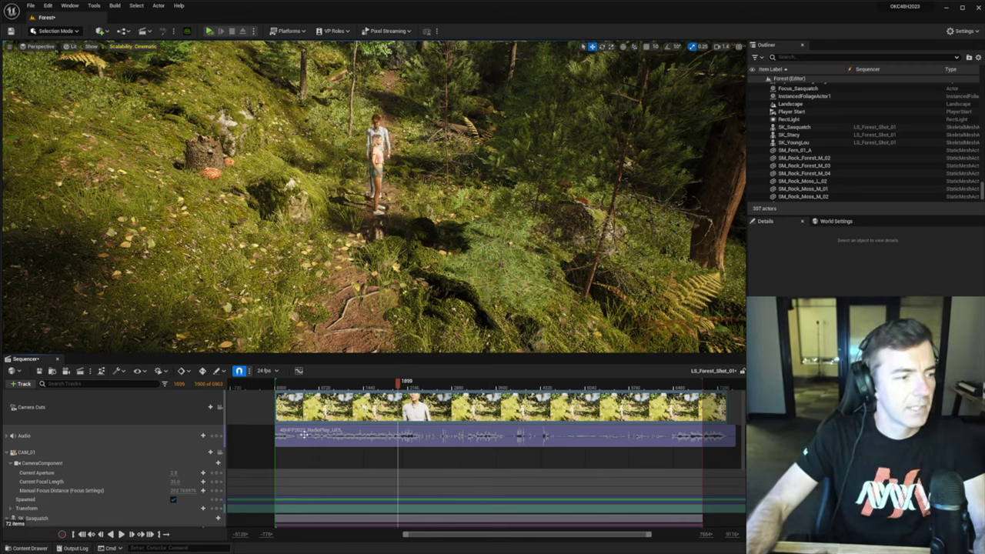
{"action": "scroll", "coordinate": [117, 489], "scroll_direction": "down", "scroll_amount": 5}
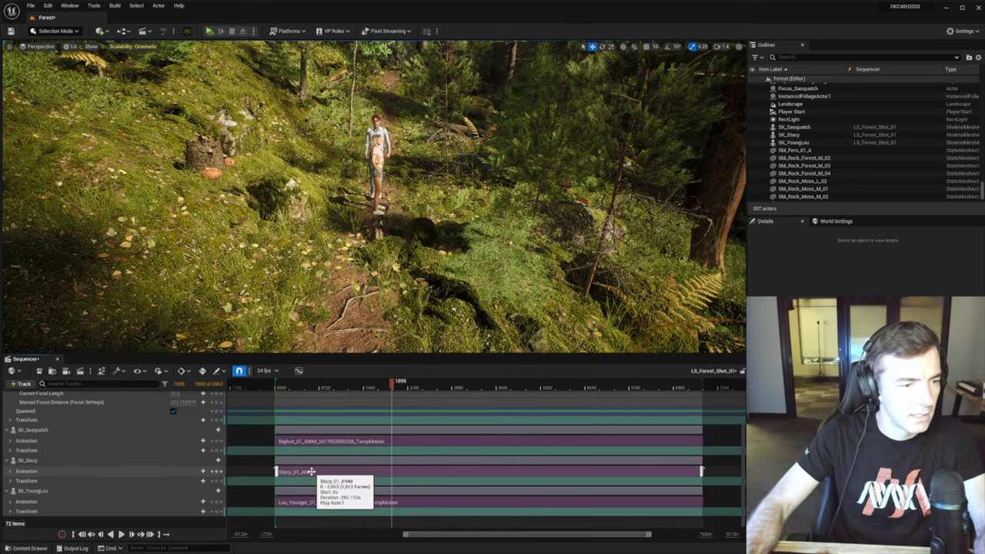
{"action": "left_click", "coordinate": [310, 472]}
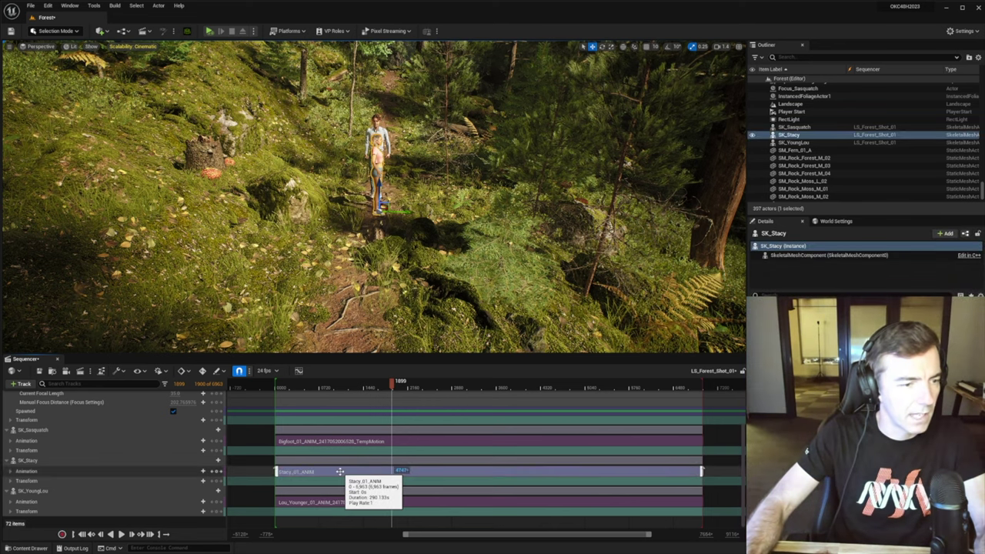
{"action": "key", "text": "Delete"}
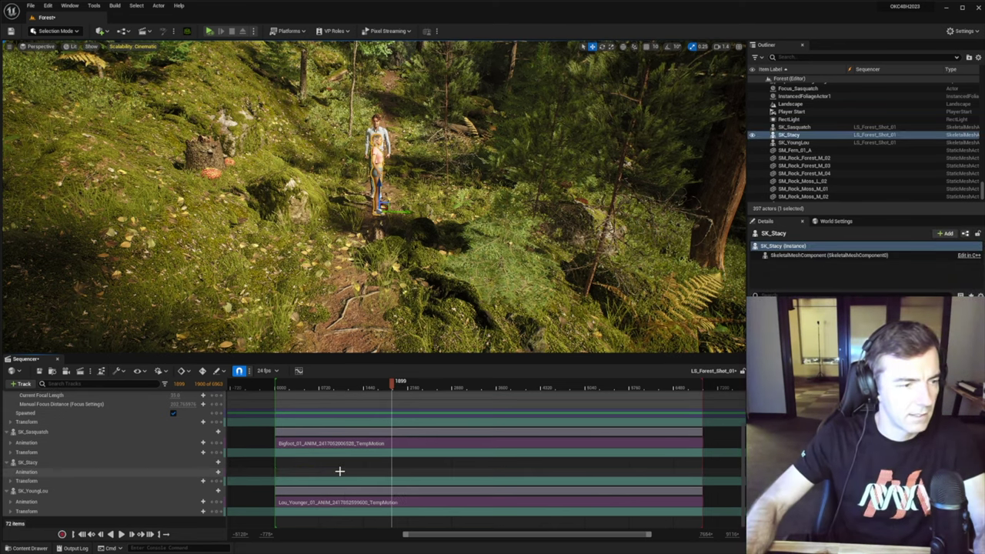
Return the playhead to frame 0 and check which animation sequences are available for SK_Stacy's animation track.
{"action": "left_click", "coordinate": [83, 535]}
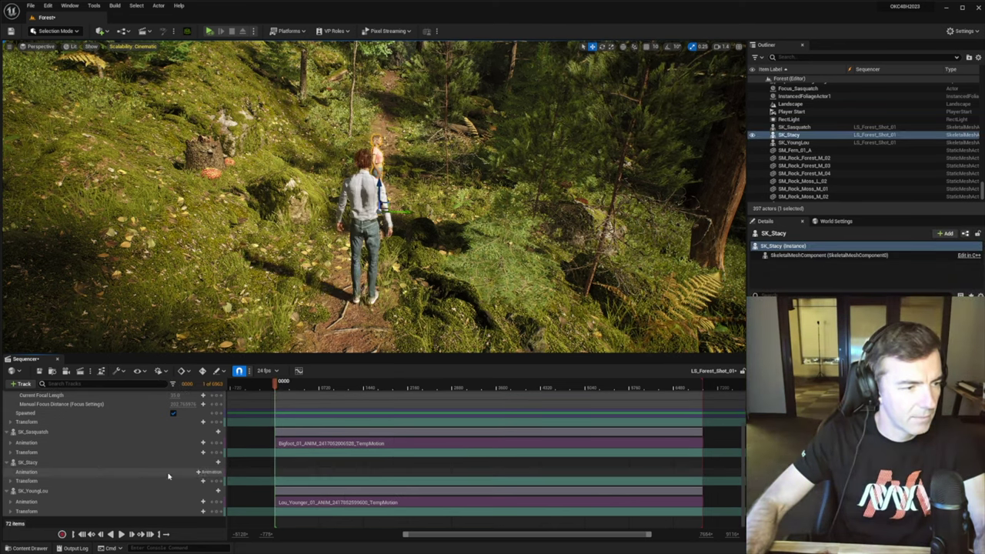
{"action": "left_click", "coordinate": [211, 473]}
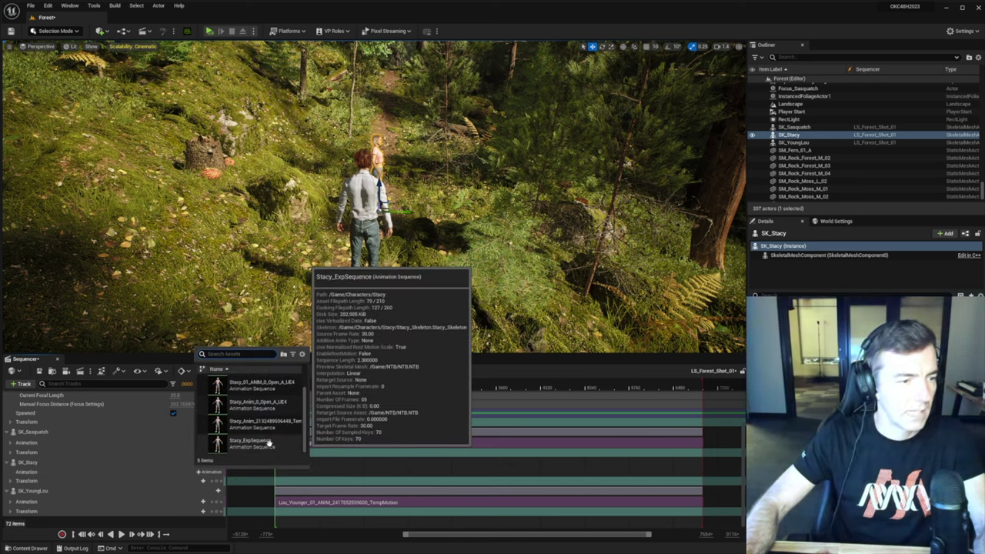
{"action": "scroll", "coordinate": [269, 444], "scroll_direction": "up", "scroll_amount": 1}
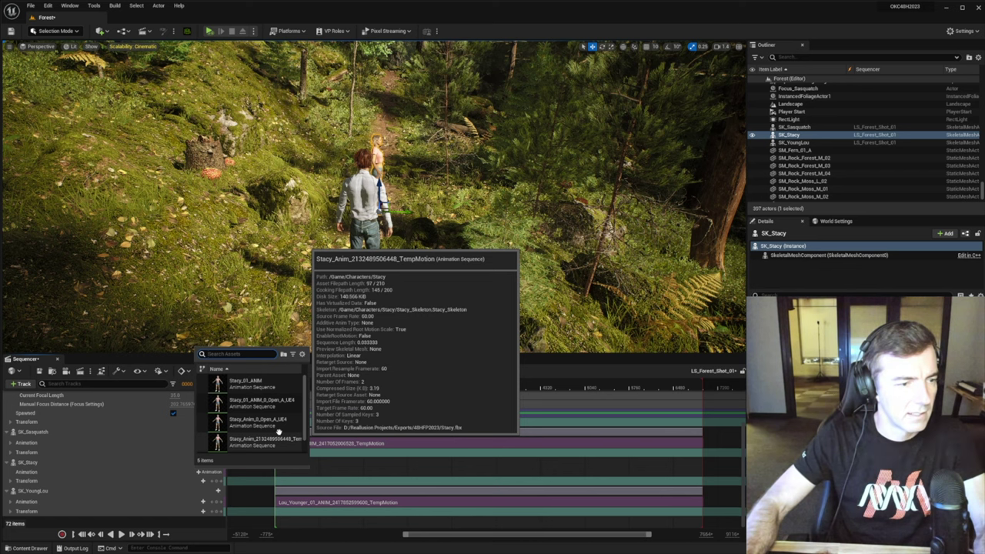
{"action": "left_click", "coordinate": [327, 471]}
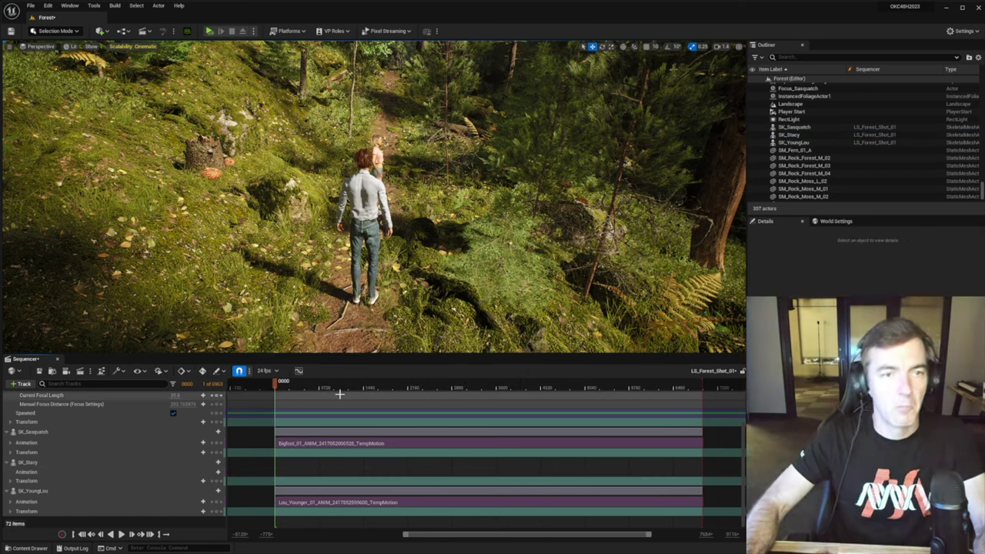
Open the Stacy_01_ANIM animation sequence from the Characters/Stacy folder and dock its editor beside the Forest level.
{"action": "left_click", "coordinate": [23, 545]}
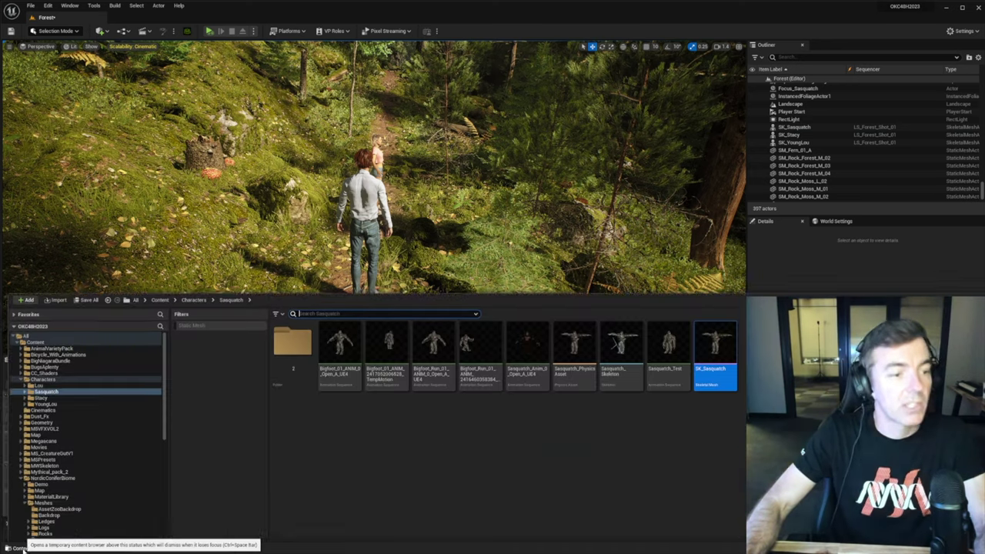
{"action": "left_click", "coordinate": [201, 268]}
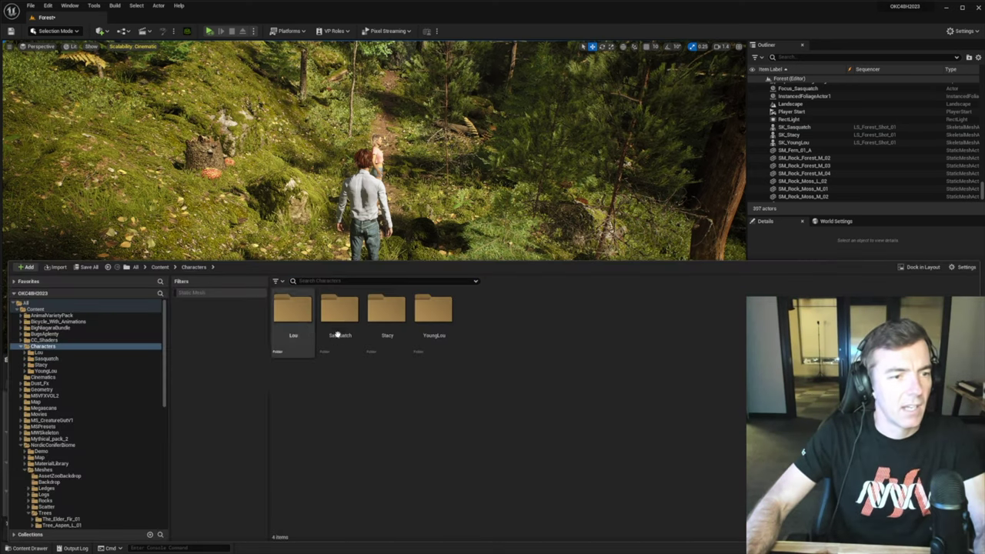
{"action": "double_click", "coordinate": [385, 316]}
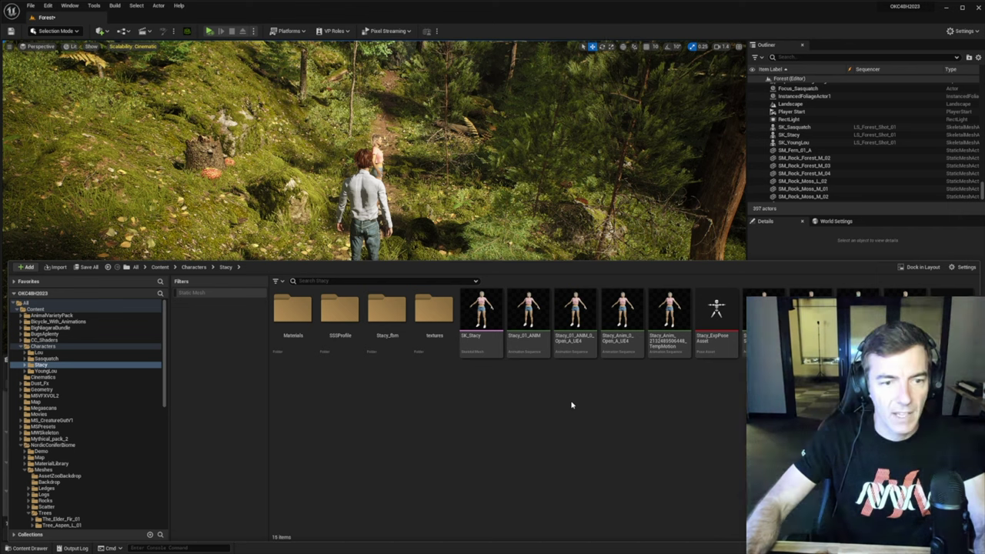
{"action": "mouse_move", "coordinate": [671, 361]}
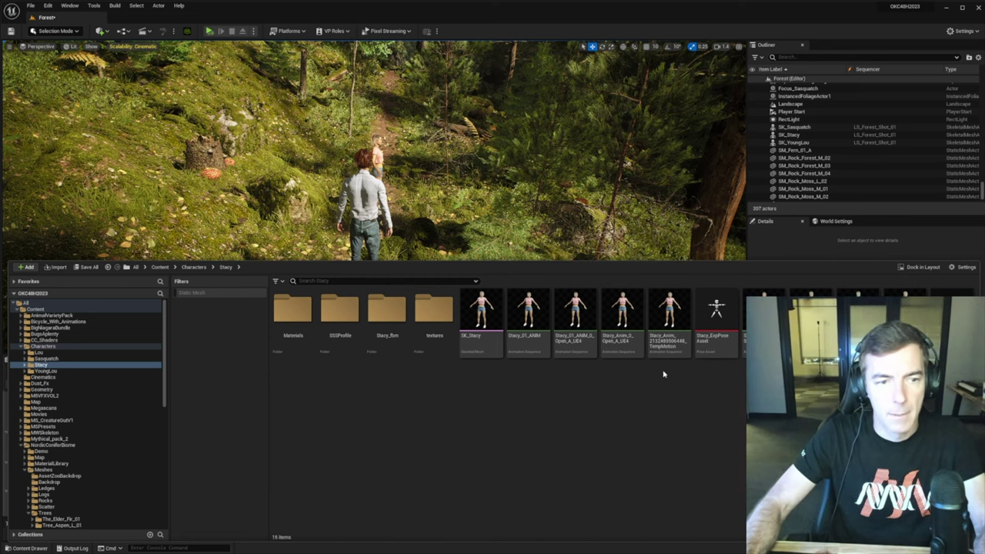
{"action": "double_click", "coordinate": [530, 315]}
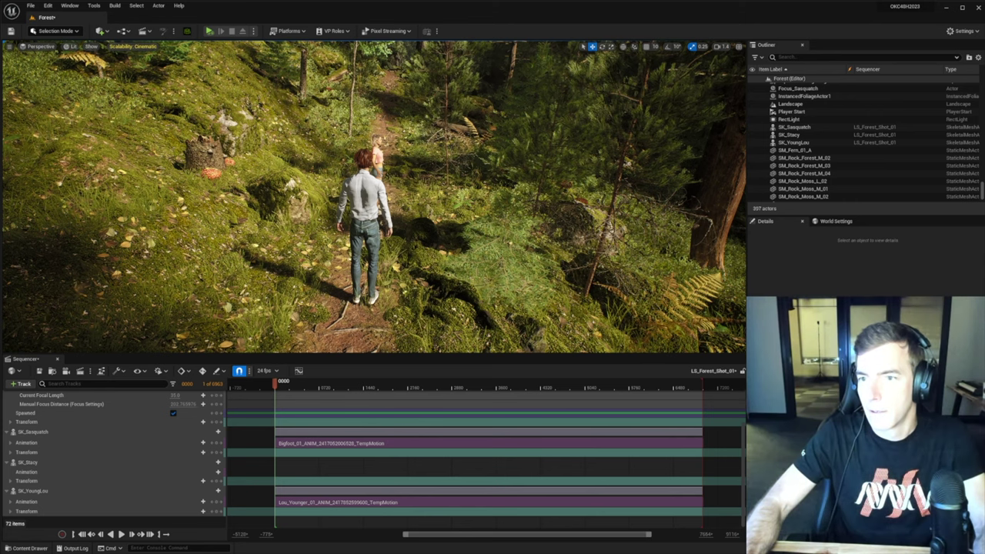
{"action": "left_click_drag", "start_coordinate": [984, 46], "coordinate": [140, 19]}
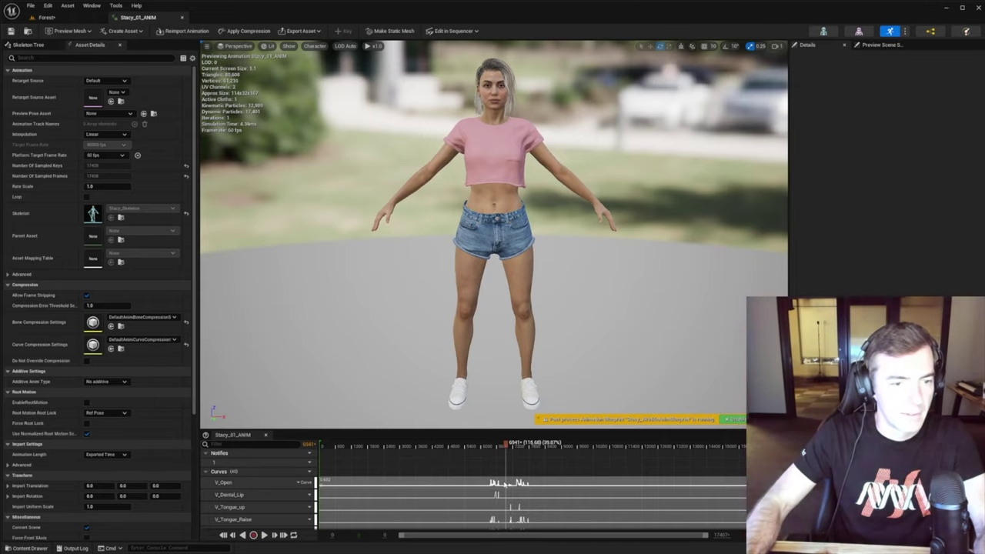
Examine the facial curves of Stacy_01_ANIM across the timeline, stop the preview playback and close the animation editor.
{"action": "left_click_drag", "start_coordinate": [500, 448], "coordinate": [493, 452]}
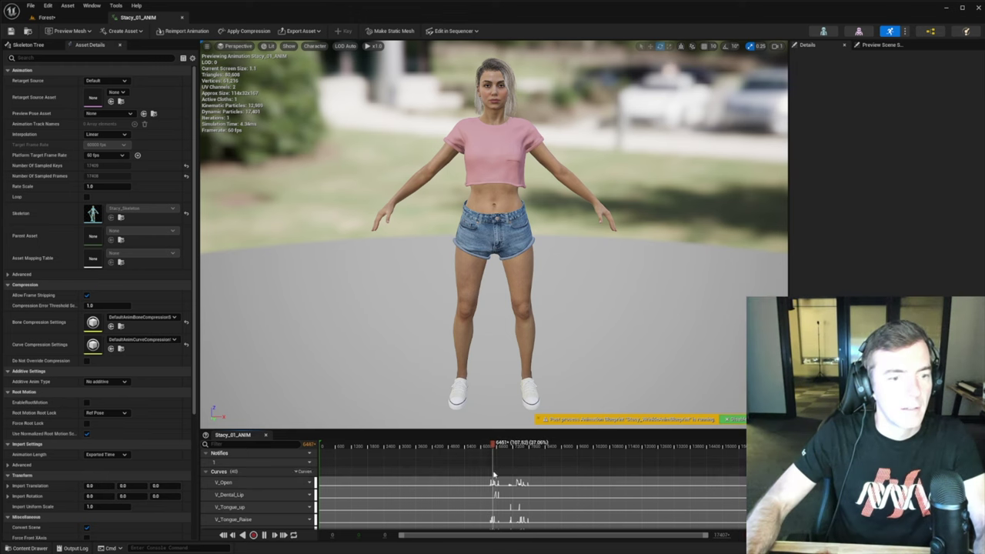
{"action": "scroll", "coordinate": [250, 487], "scroll_direction": "down", "scroll_amount": 10}
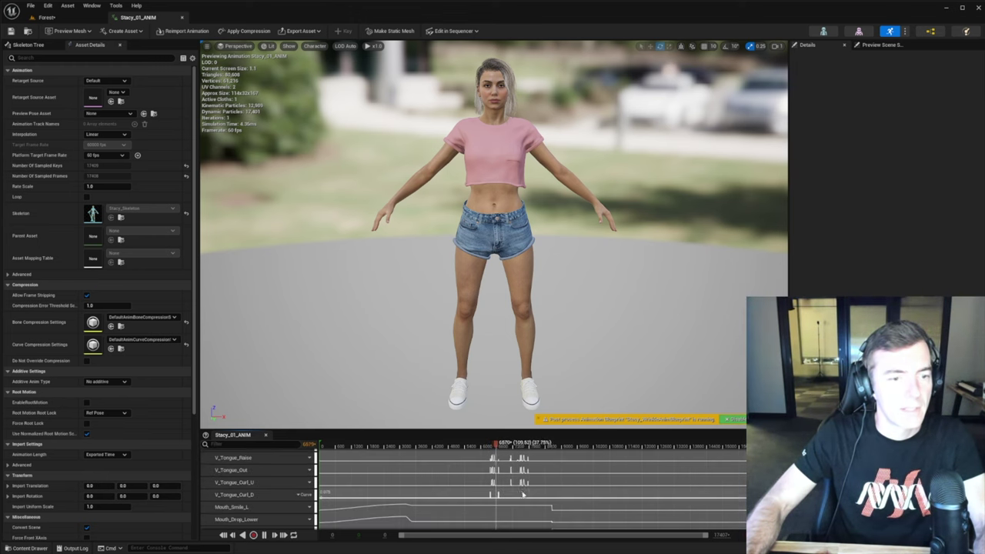
{"action": "scroll", "coordinate": [522, 495], "scroll_direction": "down", "scroll_amount": 5}
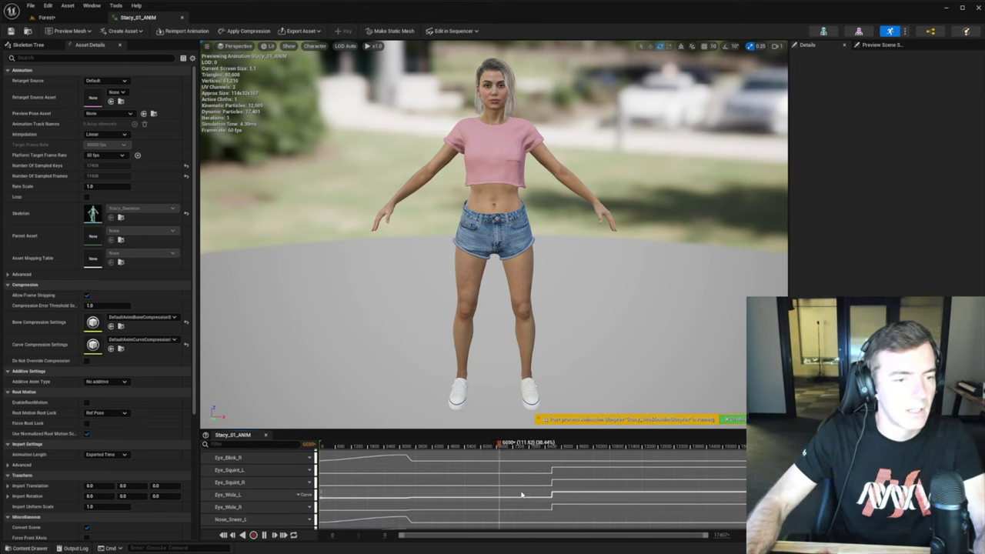
{"action": "scroll", "coordinate": [522, 495], "scroll_direction": "down", "scroll_amount": 10}
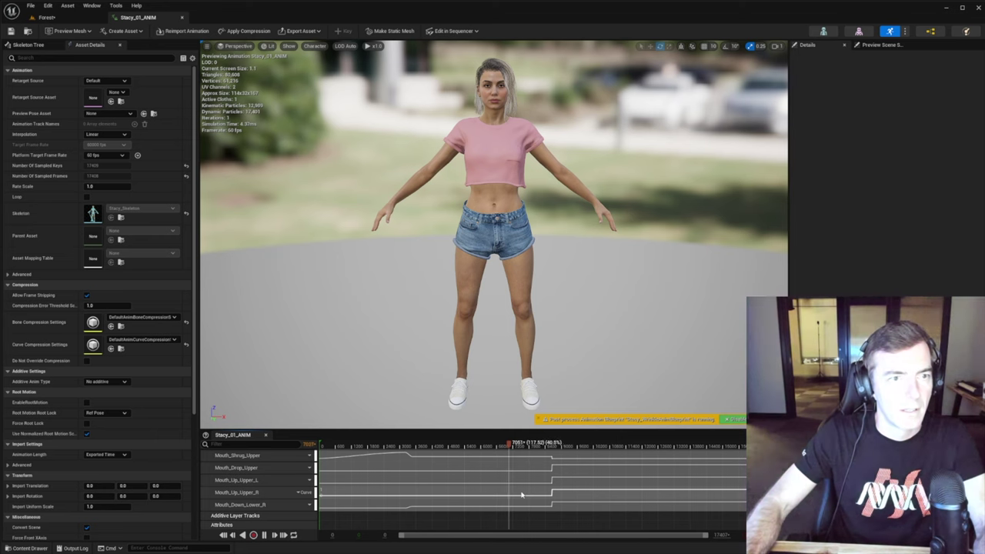
{"action": "key", "text": "space"}
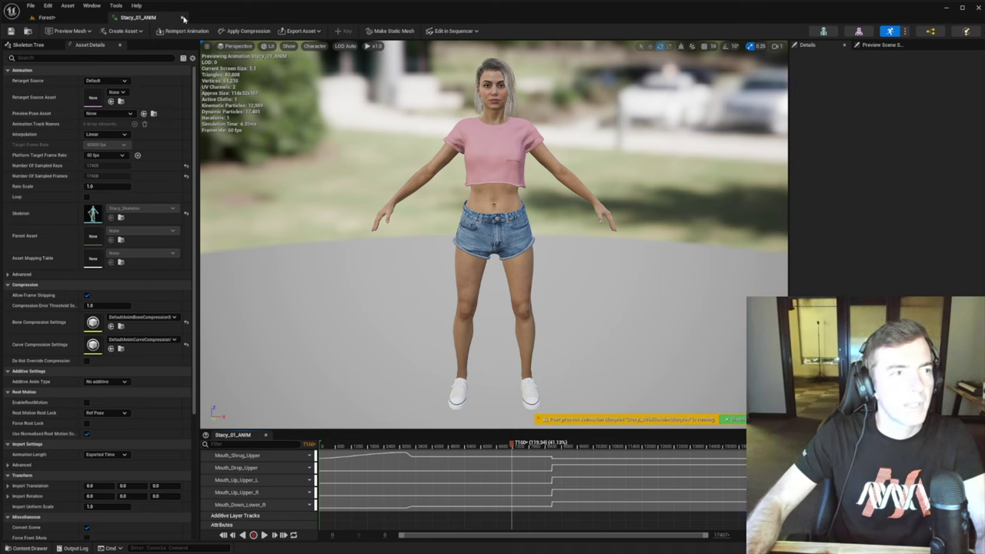
{"action": "left_click", "coordinate": [183, 18]}
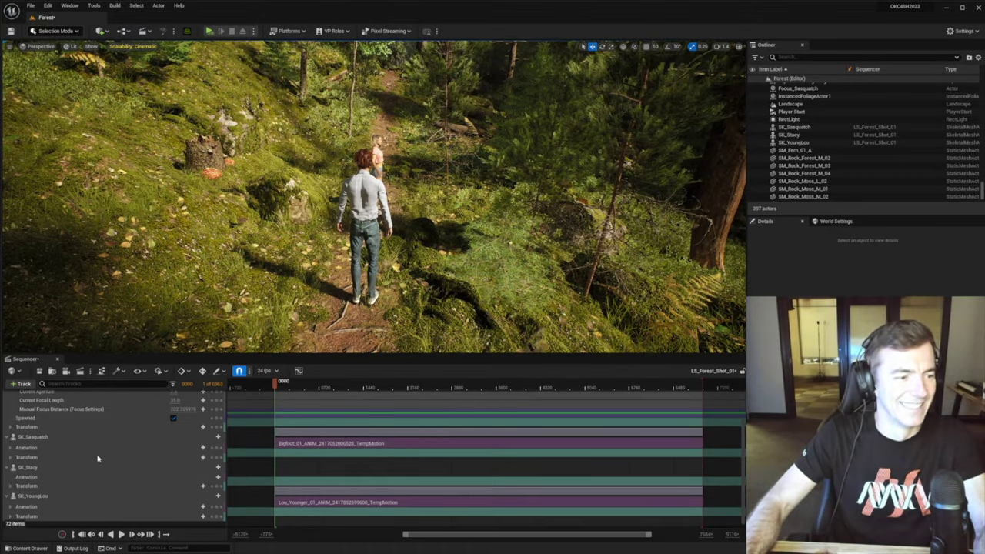
Save all modified content, including the Forest level and LS_Forest_Shot_01.
{"action": "left_click", "coordinate": [29, 549]}
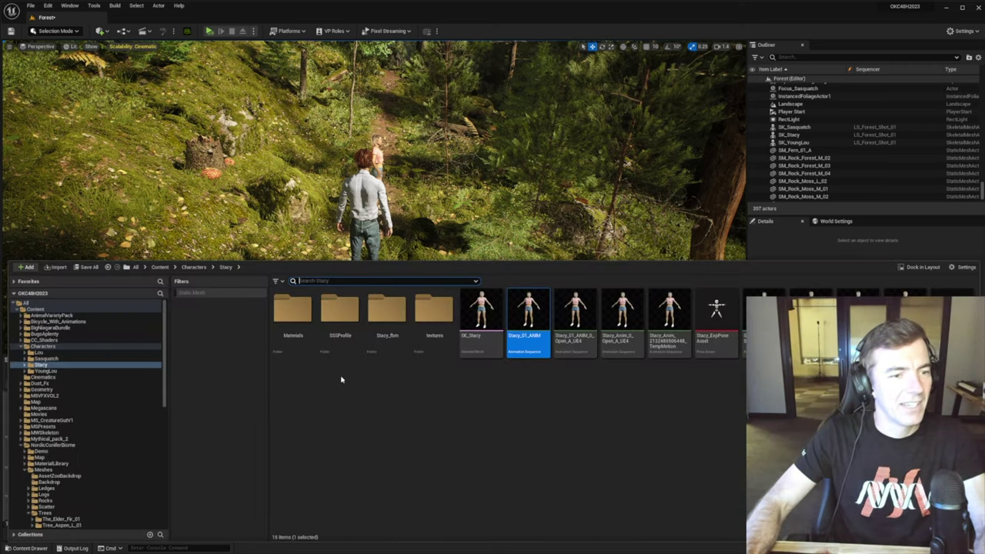
{"action": "left_click", "coordinate": [160, 268]}
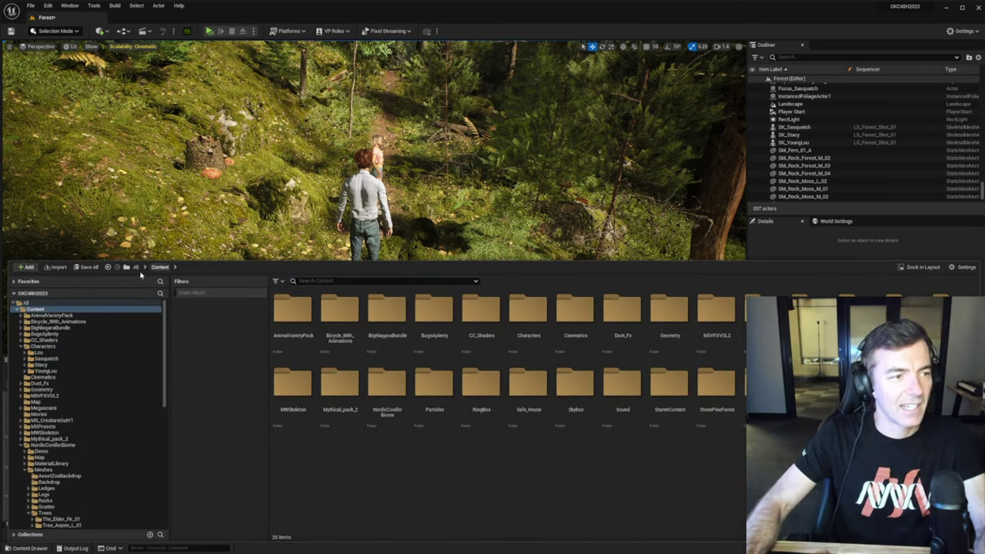
{"action": "left_click", "coordinate": [87, 268]}
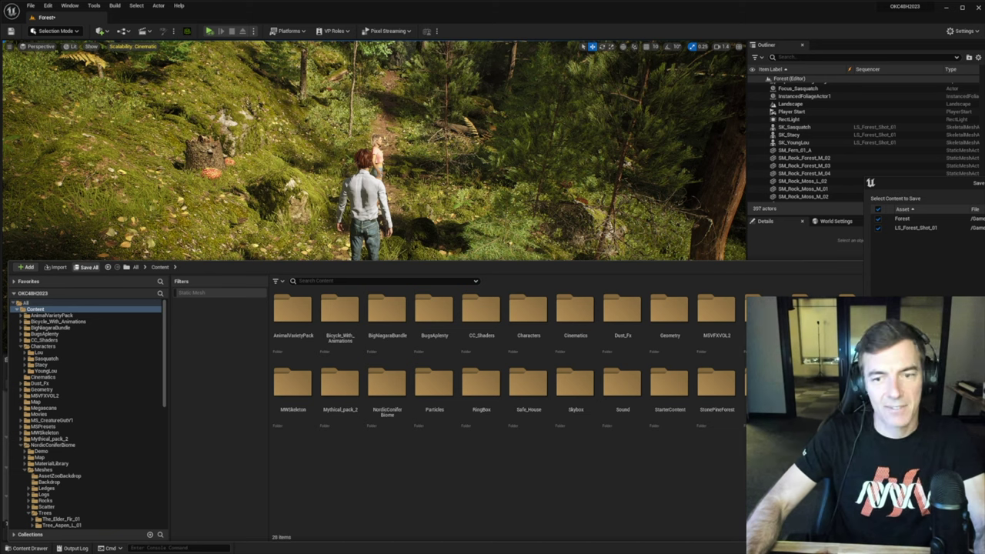
{"action": "key", "text": "Return"}
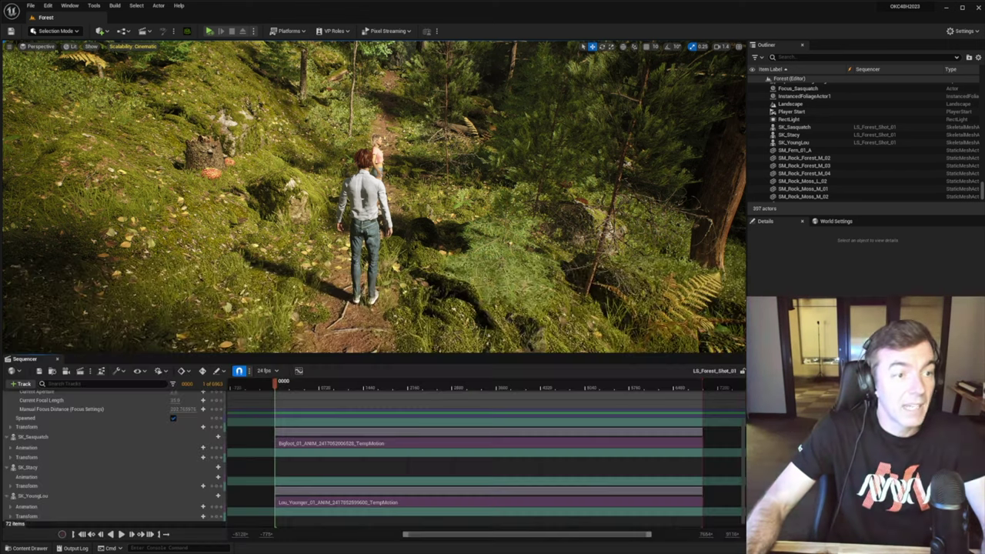
Examine SK_YoungLou and the surrounding forest in the level from closer viewpoints.
{"action": "key", "text": "ctrl+space"}
{"action": "right_click_drag", "start_coordinate": [356, 210], "coordinate": [356, 192]}
{"action": "key", "text": "w"}
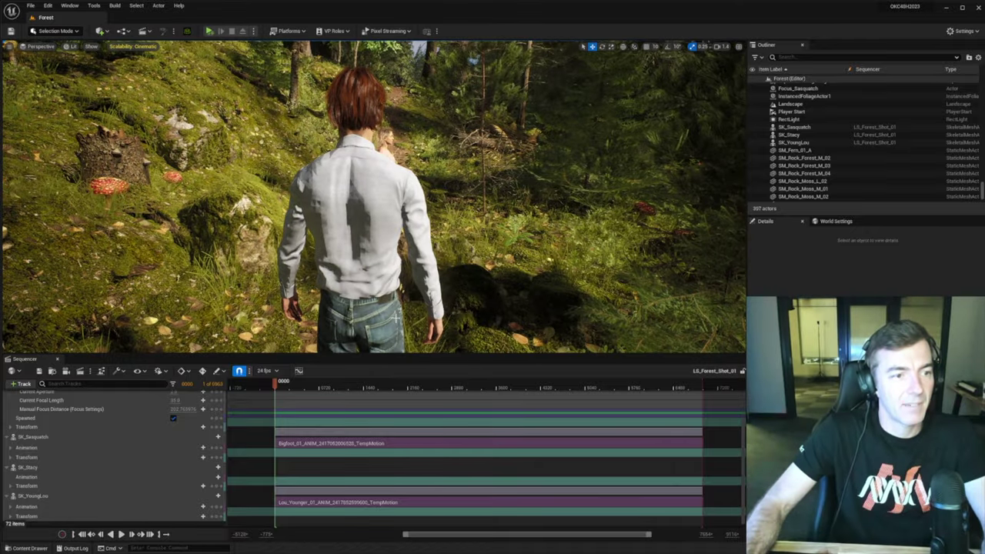
{"action": "right_click_drag", "start_coordinate": [319, 208], "coordinate": [254, 211]}
{"action": "key", "text": "d"}
{"action": "right_click_drag", "start_coordinate": [346, 211], "coordinate": [289, 227]}
{"action": "key", "text": "w"}
{"action": "key", "text": "w"}
{"action": "key", "text": "w"}
{"action": "key", "text": "s"}
{"action": "right_click_drag", "start_coordinate": [377, 208], "coordinate": [377, 208]}
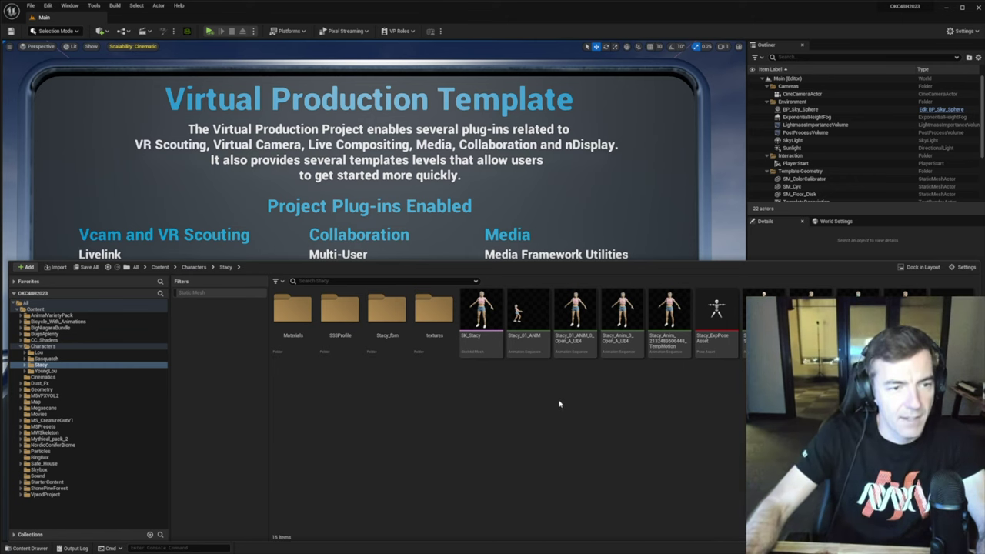
Open the SK_Stacy skeletal mesh, inspect her face and upper body up close, and close the mesh editor.
{"action": "mouse_move", "coordinate": [531, 325]}
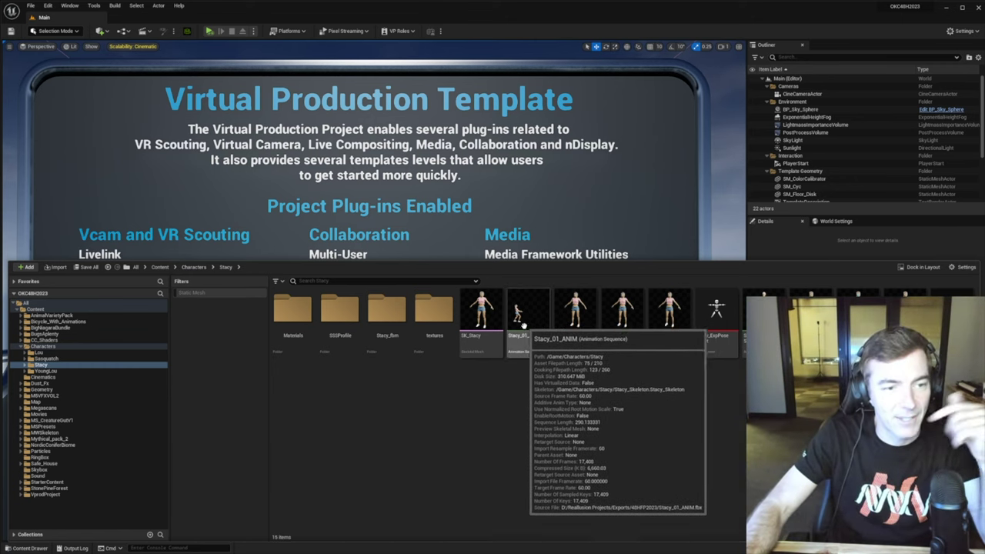
{"action": "double_click", "coordinate": [485, 329]}
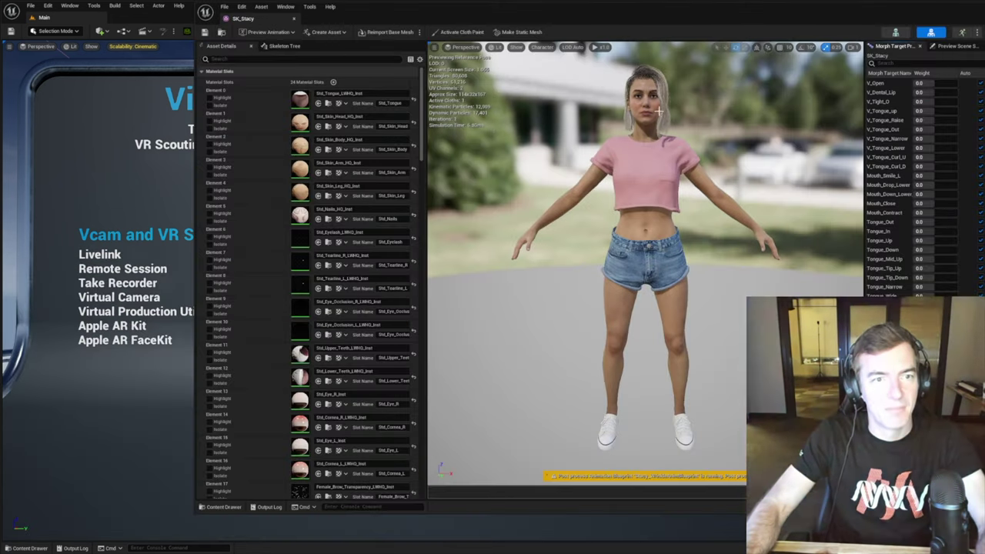
{"action": "left_click_drag", "start_coordinate": [455, 18], "coordinate": [365, 26]}
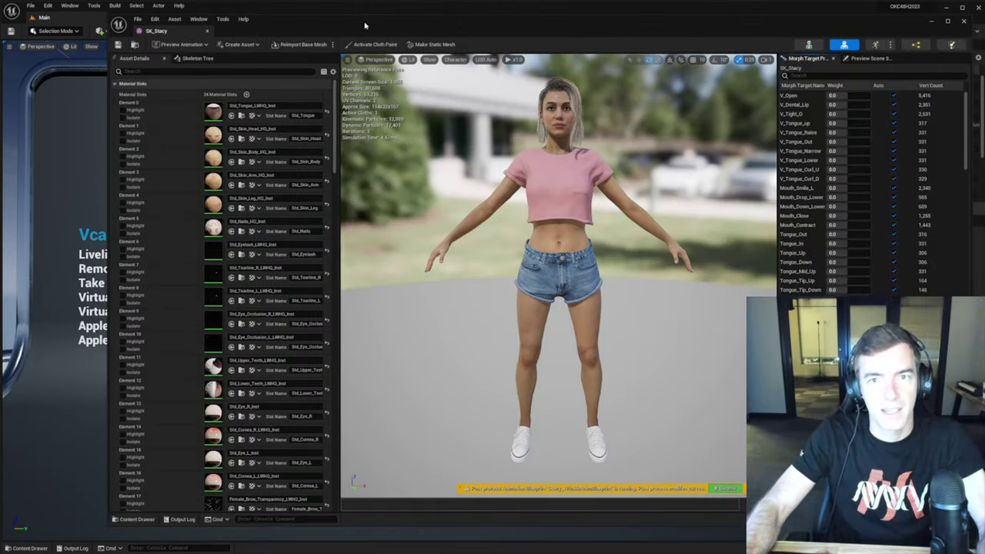
{"action": "scroll", "coordinate": [557, 338], "scroll_direction": "up", "scroll_amount": 5}
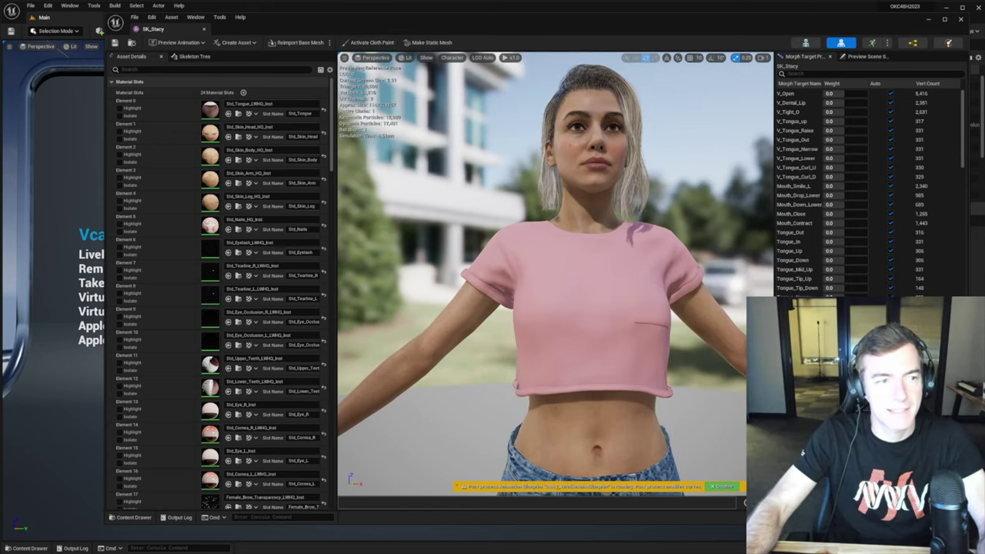
{"action": "left_click", "coordinate": [960, 20]}
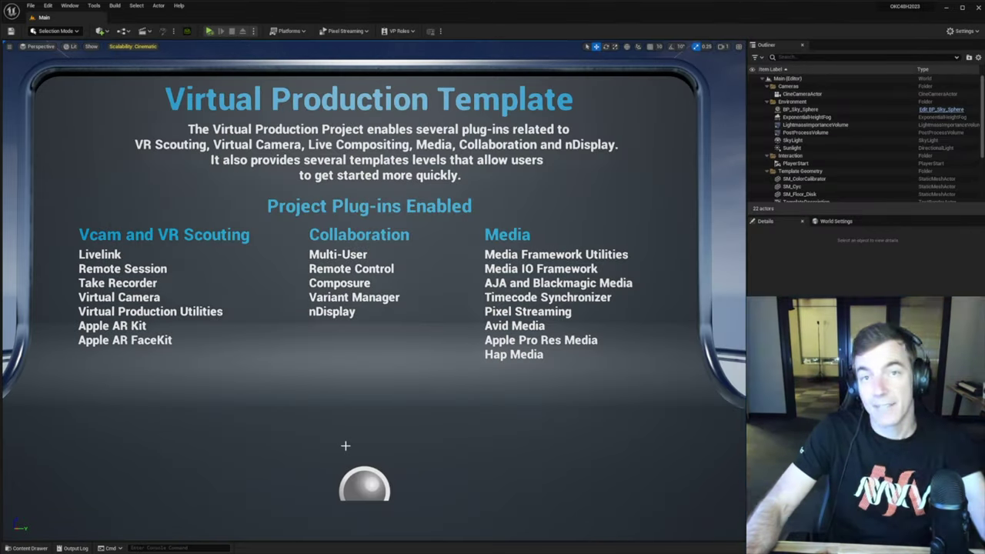
Go from the Stacy folder up to the project's top-level Content folder.
{"action": "left_click", "coordinate": [29, 548]}
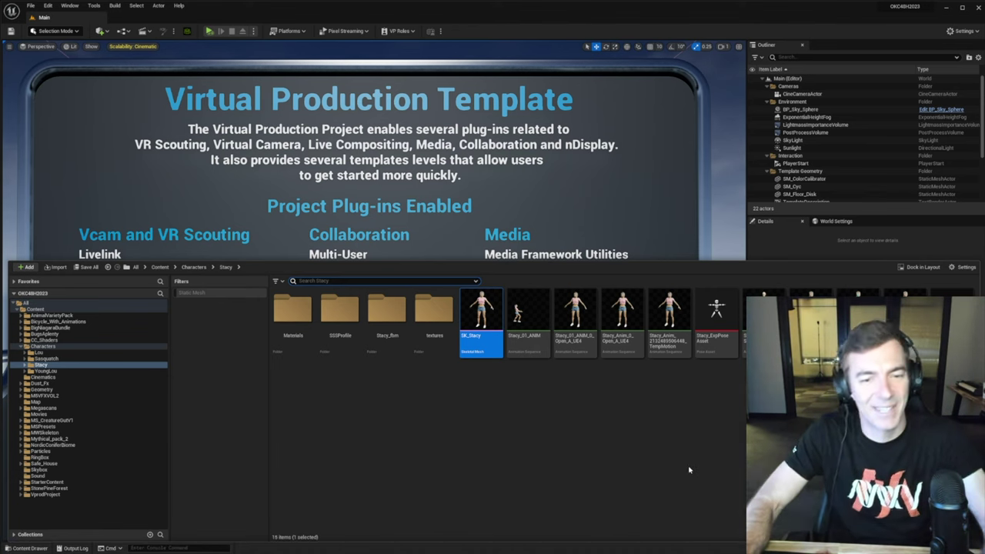
{"action": "left_click", "coordinate": [660, 458]}
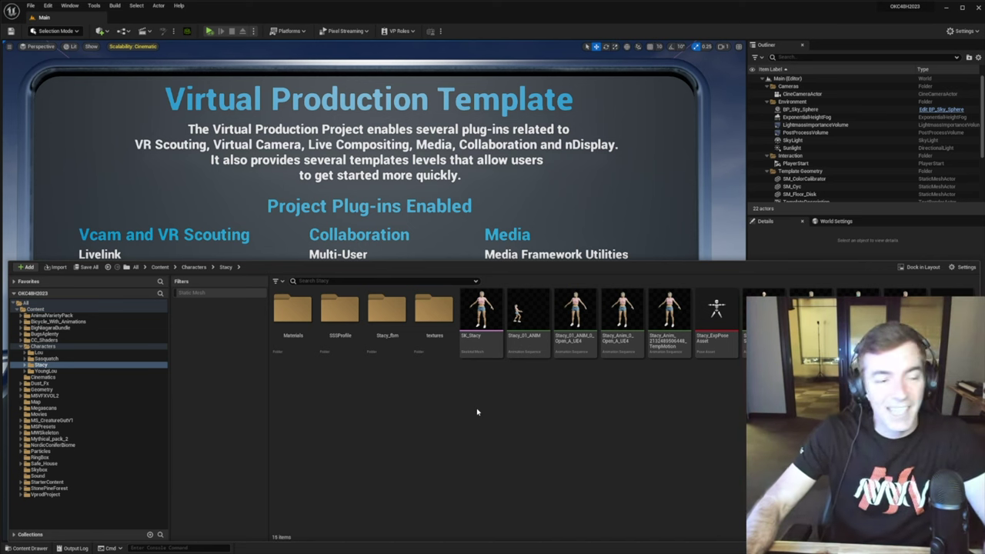
{"action": "left_click", "coordinate": [161, 267]}
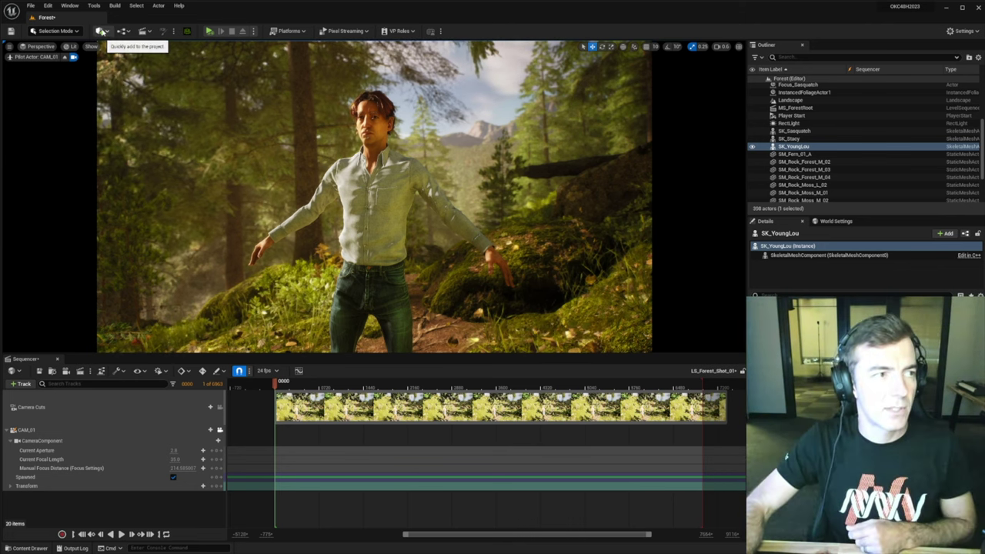
Place an empty Actor on SK_YoungLou's face in the CAM_01 view.
{"action": "left_click", "coordinate": [101, 31]}
{"action": "mouse_move", "coordinate": [136, 94]}
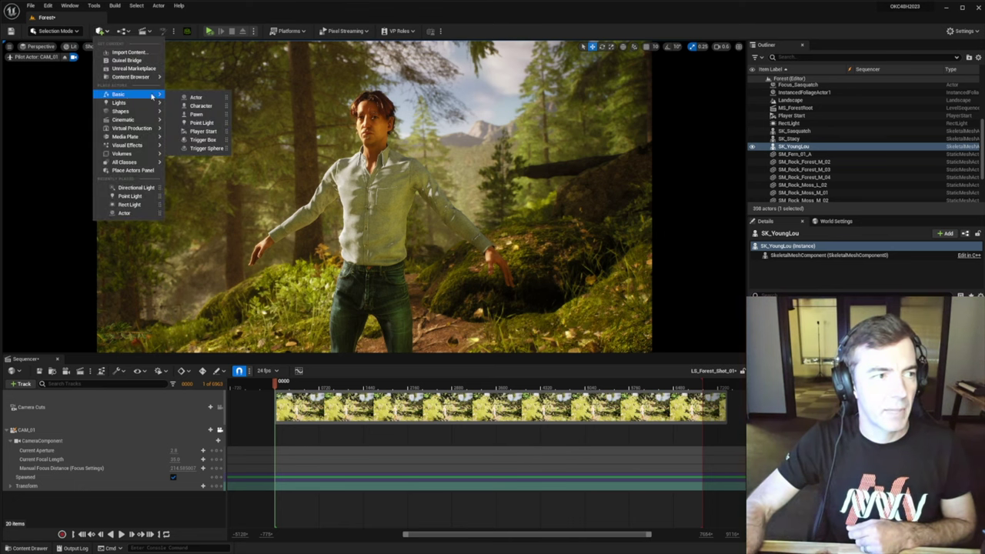
{"action": "left_click_drag", "start_coordinate": [187, 96], "coordinate": [368, 118]}
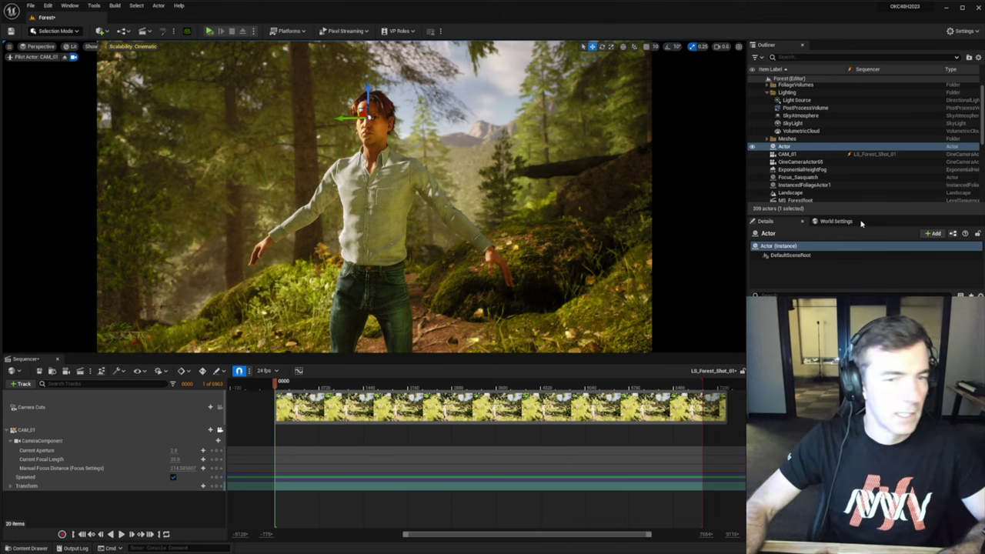
Attach the empty Actor to SK_YoungLou's cc_base_r_eye bone.
{"action": "right_click", "coordinate": [787, 147]}
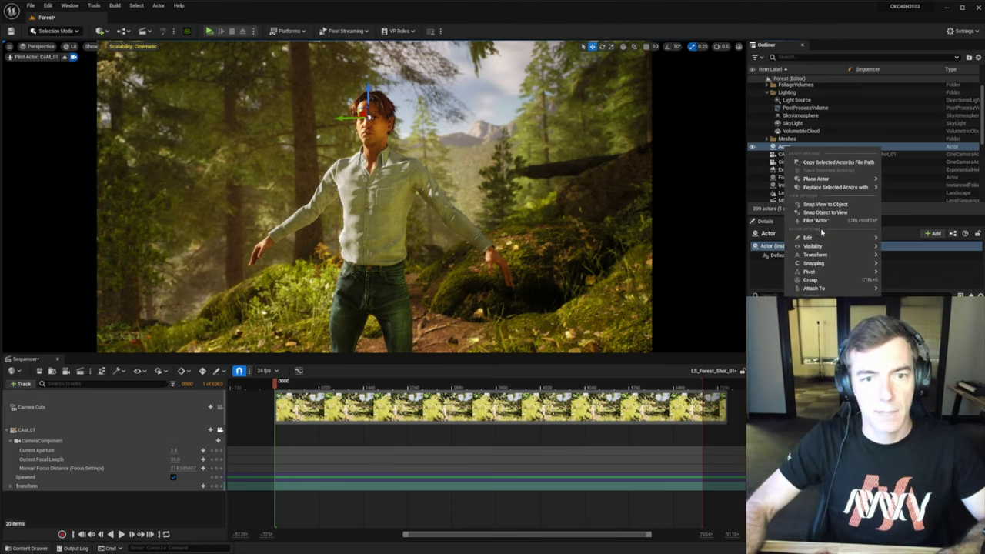
{"action": "mouse_move", "coordinate": [816, 239]}
{"action": "mouse_move", "coordinate": [820, 274]}
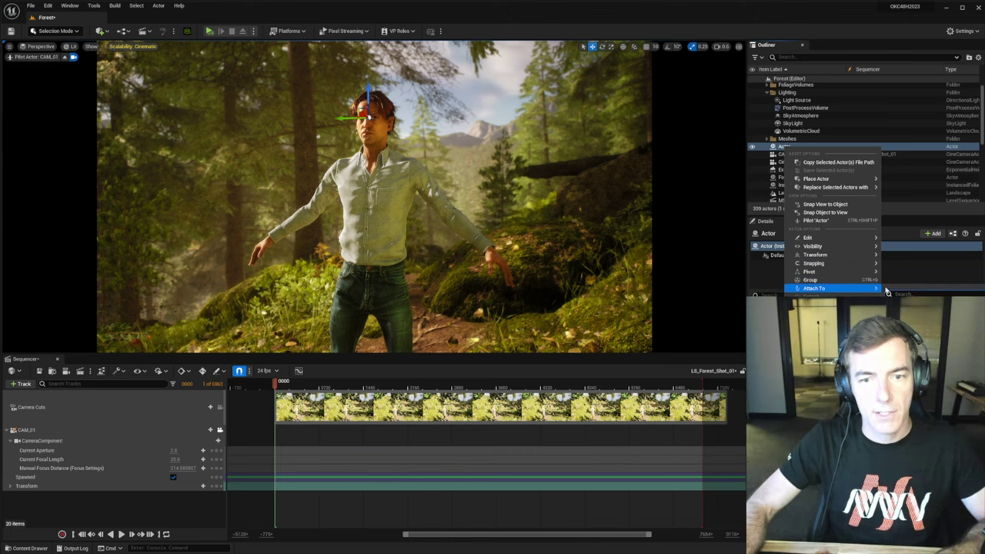
{"action": "left_click", "coordinate": [975, 295]}
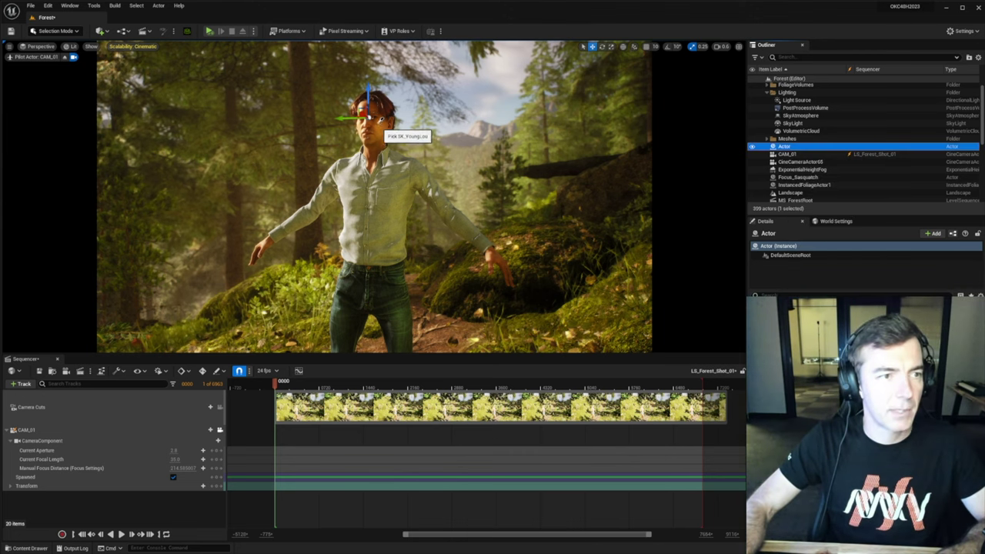
{"action": "left_click", "coordinate": [383, 129]}
{"action": "scroll", "coordinate": [398, 310], "scroll_direction": "down", "scroll_amount": 10}
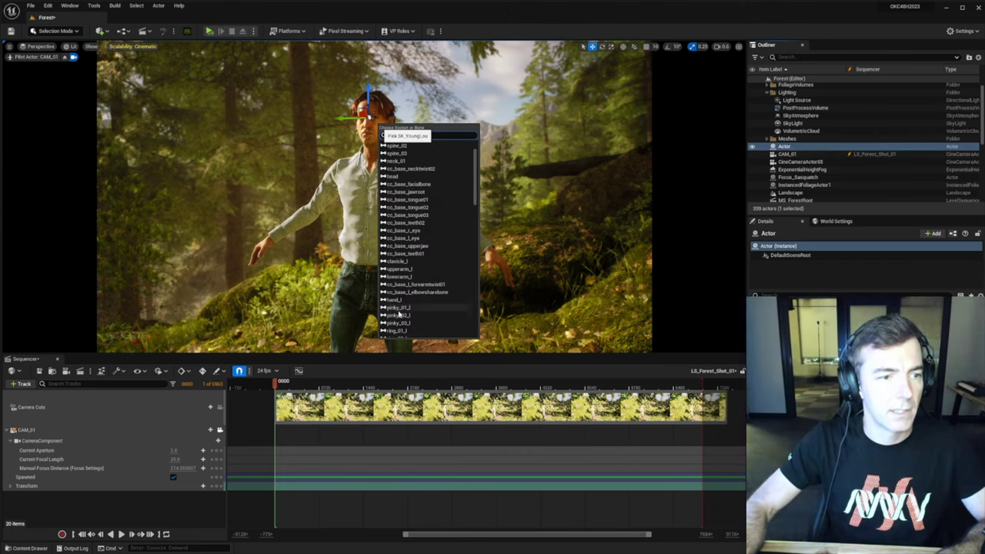
{"action": "scroll", "coordinate": [404, 317], "scroll_direction": "down", "scroll_amount": 5}
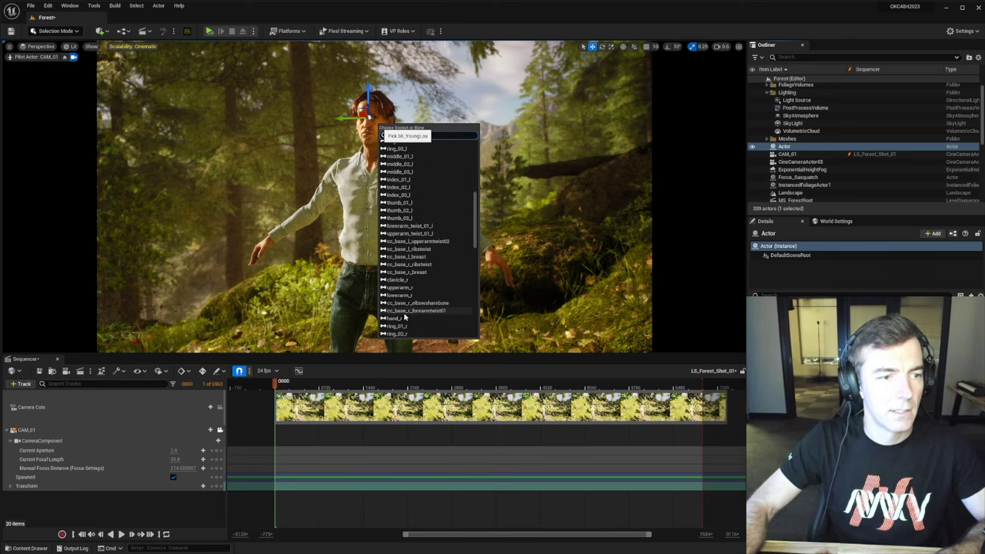
{"action": "scroll", "coordinate": [406, 317], "scroll_direction": "up", "scroll_amount": 5}
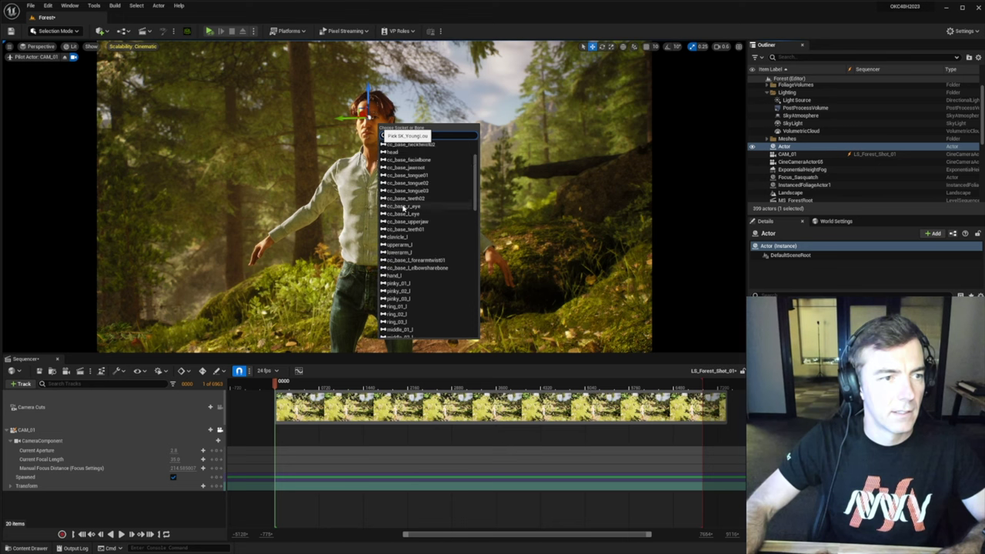
{"action": "left_click", "coordinate": [400, 204]}
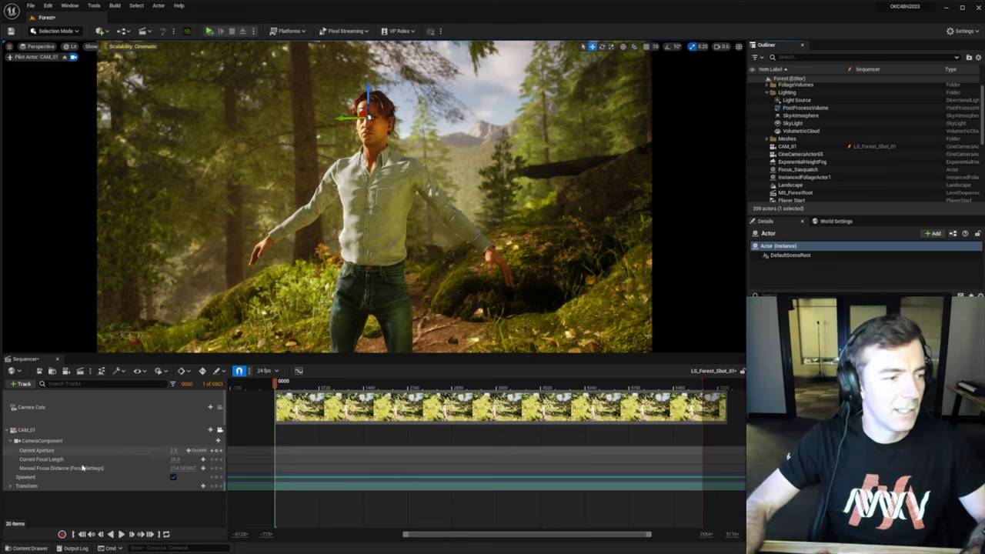
Rename the empty Actor attached under SK_YoungLou to YoungLou_Focus.
{"action": "left_click", "coordinate": [46, 468]}
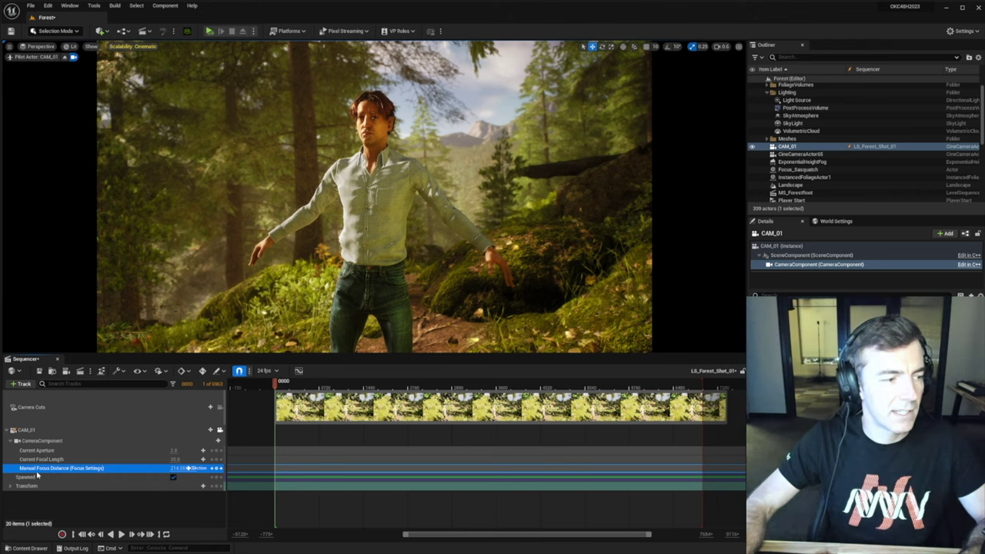
{"action": "left_click", "coordinate": [377, 125]}
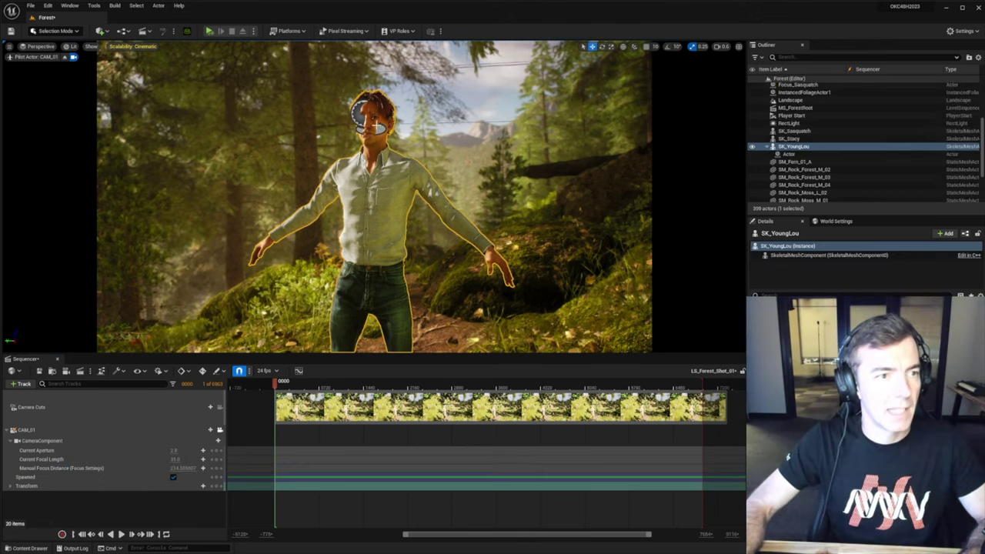
{"action": "left_click", "coordinate": [796, 154]}
{"action": "left_click", "coordinate": [797, 156]}
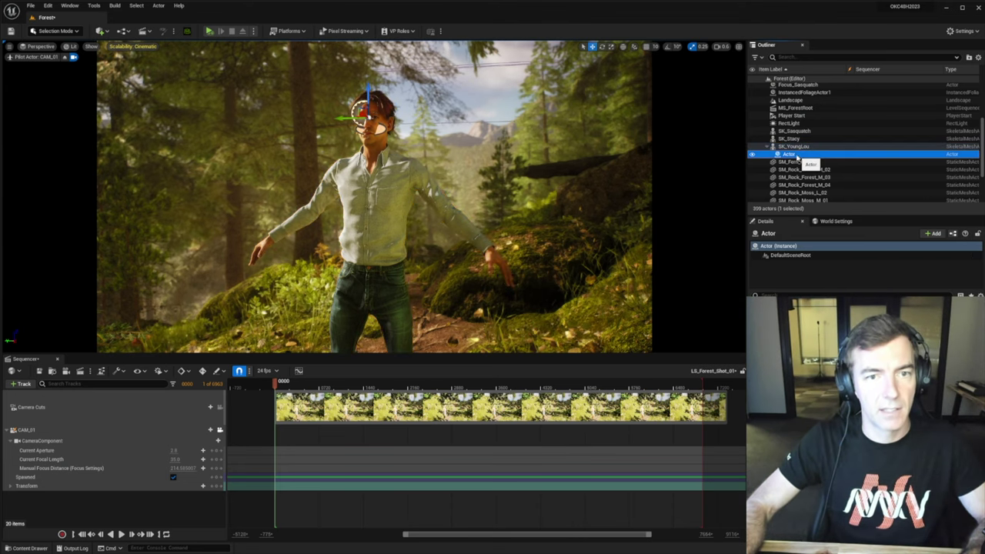
{"action": "key", "text": "F2"}
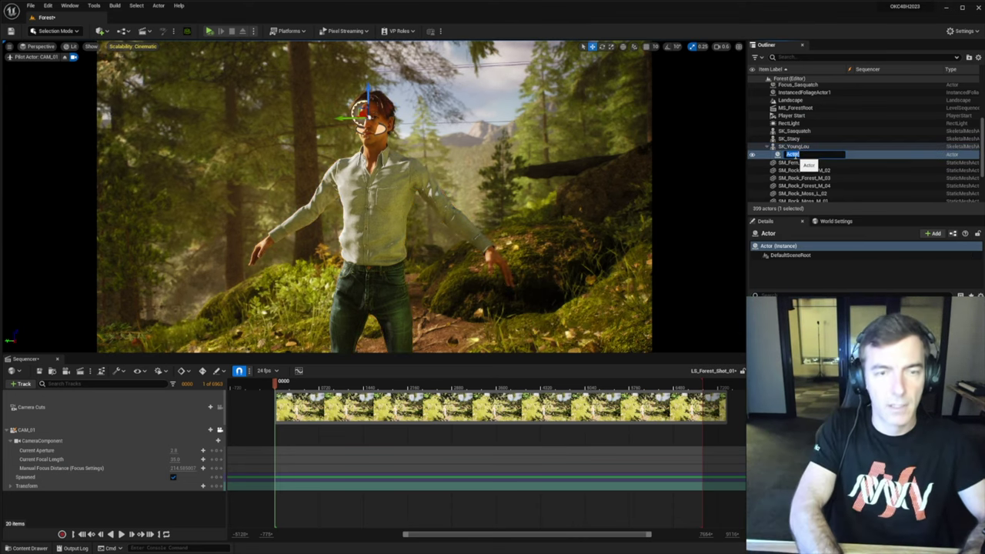
{"action": "type", "text": "YoungLou_Focus"}
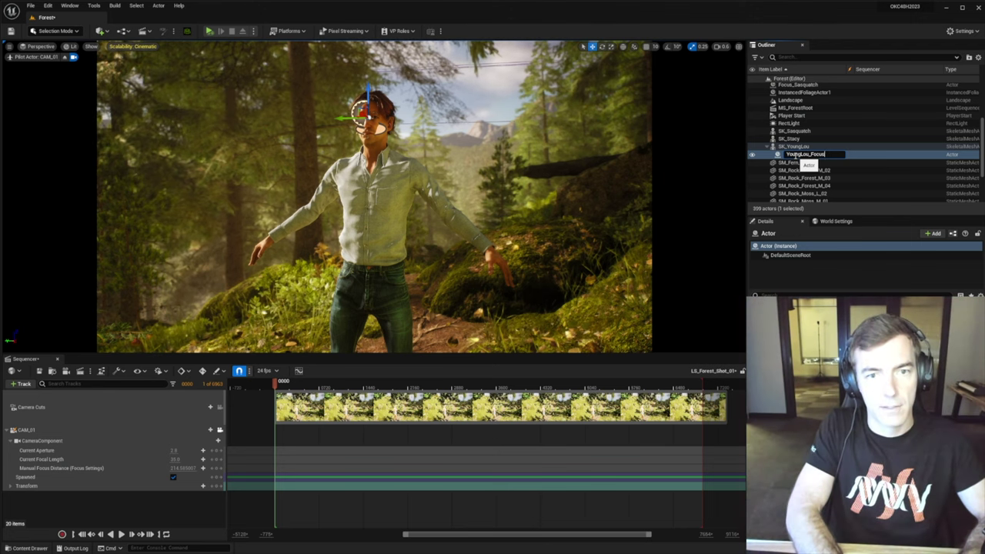
{"action": "key", "text": "Return"}
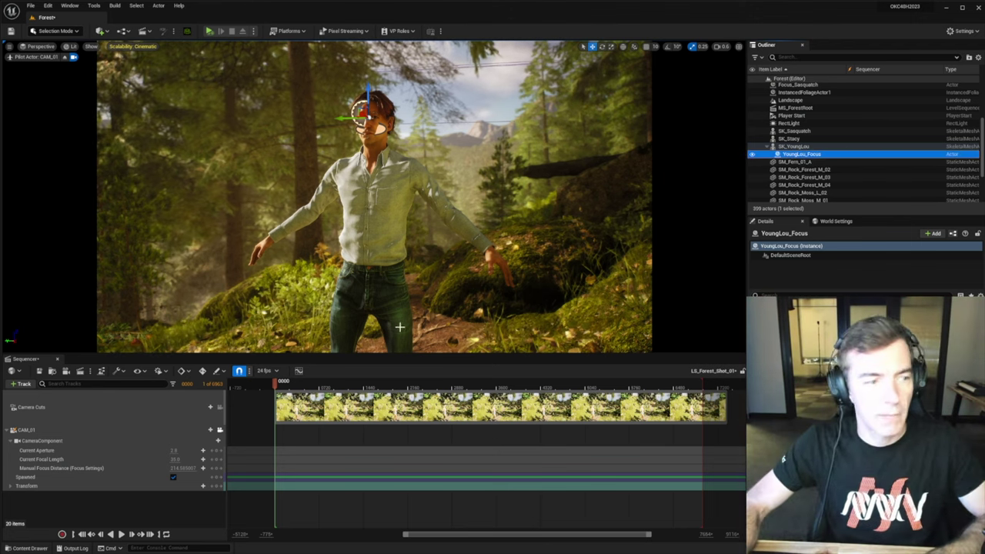
Set CAM_01's focus method to Tracking with YoungLou_Focus as the actor to track, and move the camera closer to Lou.
{"action": "left_click", "coordinate": [46, 468]}
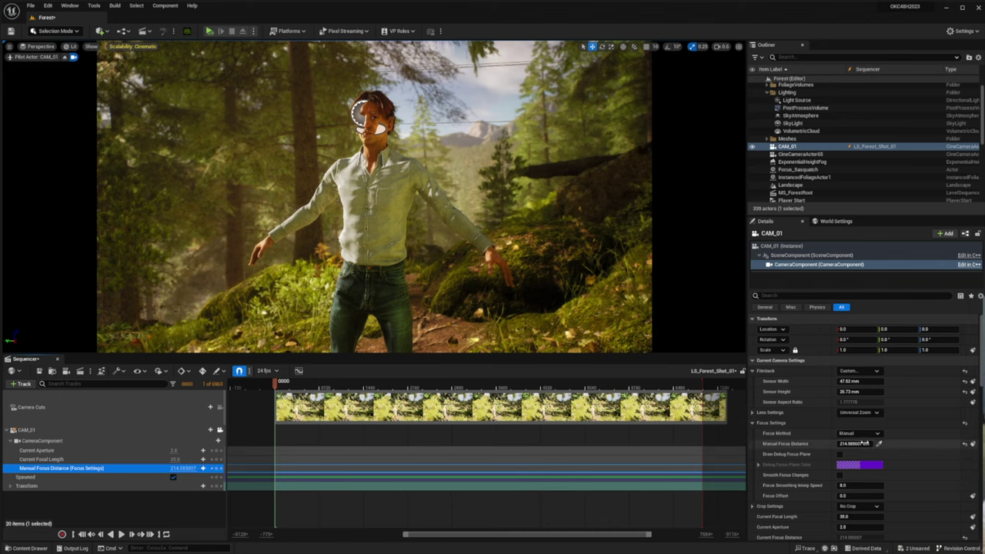
{"action": "left_click", "coordinate": [859, 435]}
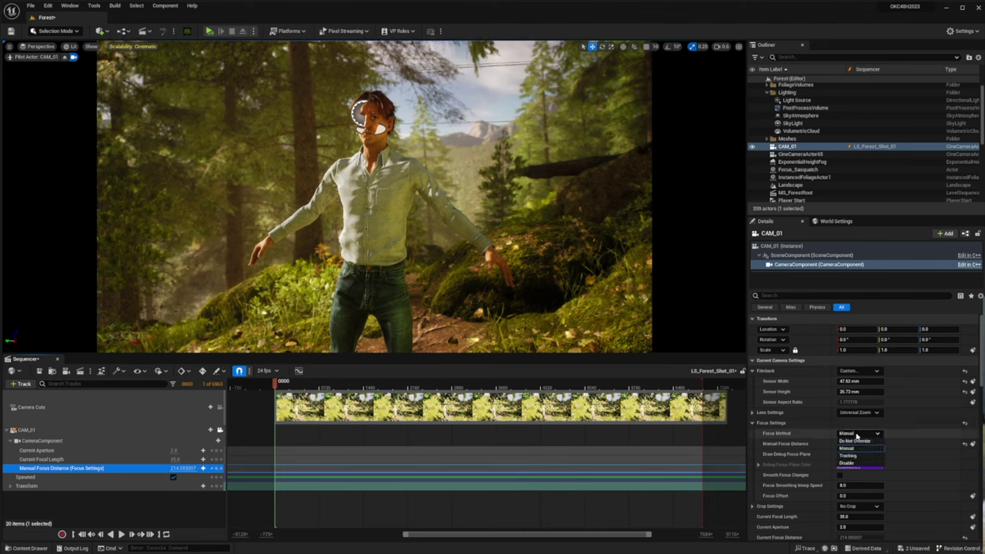
{"action": "left_click", "coordinate": [853, 457]}
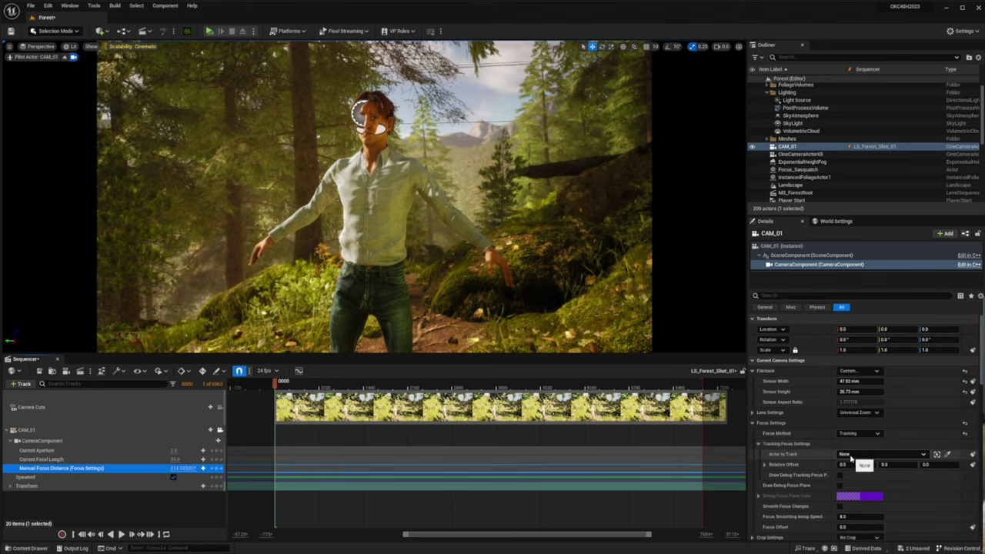
{"action": "left_click", "coordinate": [850, 455]}
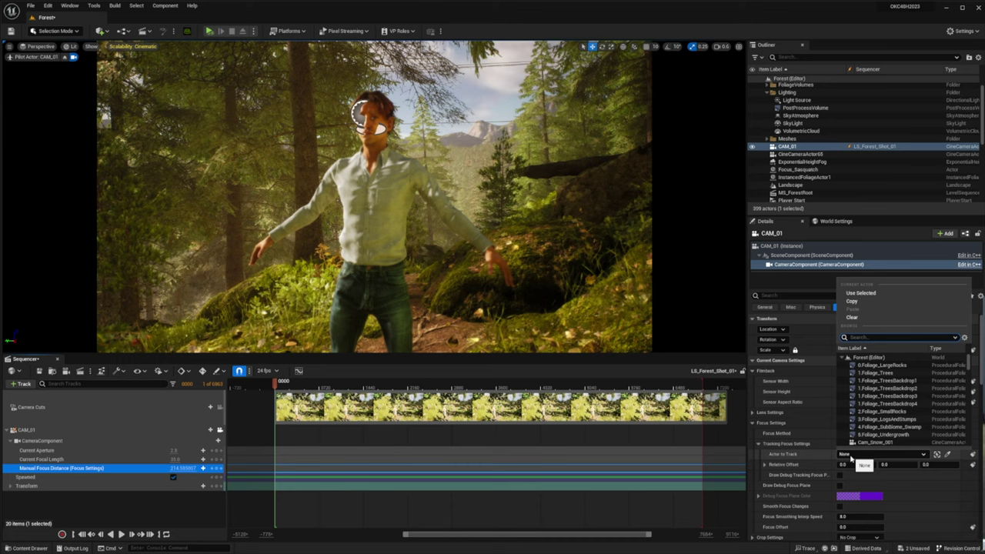
{"action": "type", "text": "focus"}
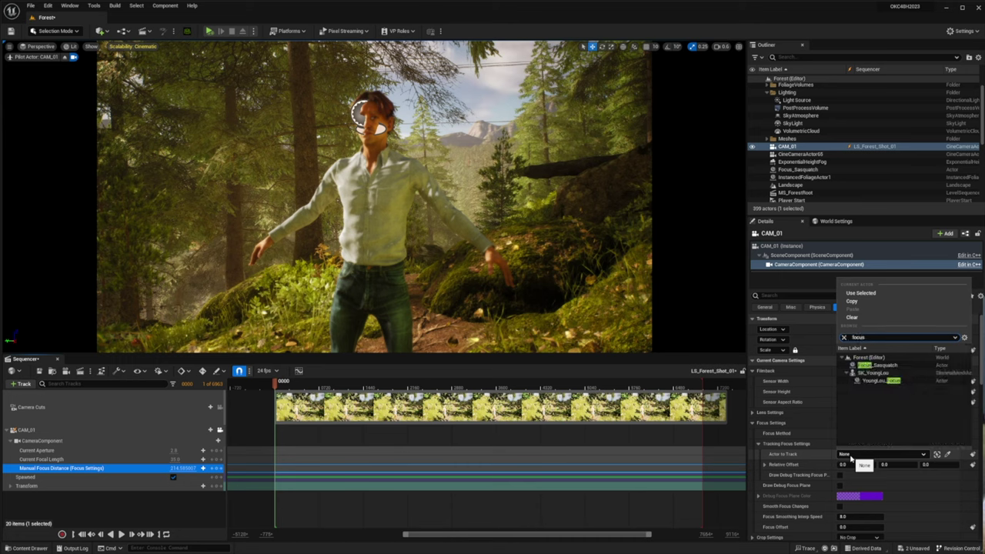
{"action": "left_click", "coordinate": [874, 381]}
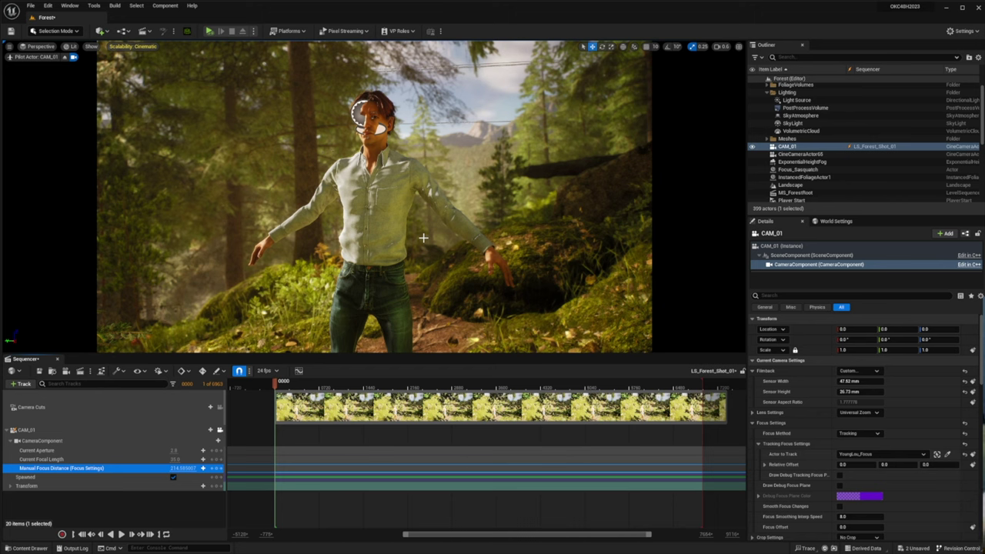
{"action": "key", "text": "w"}
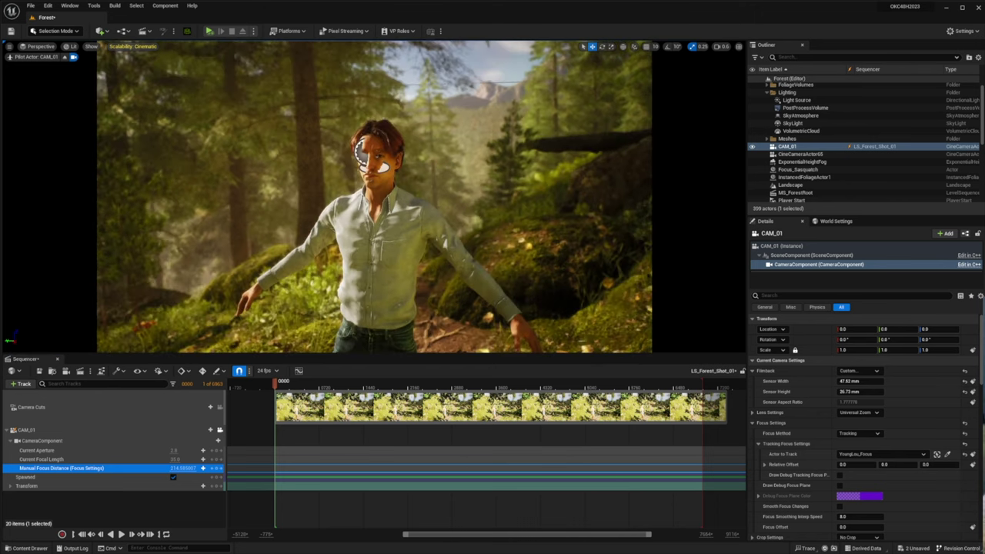